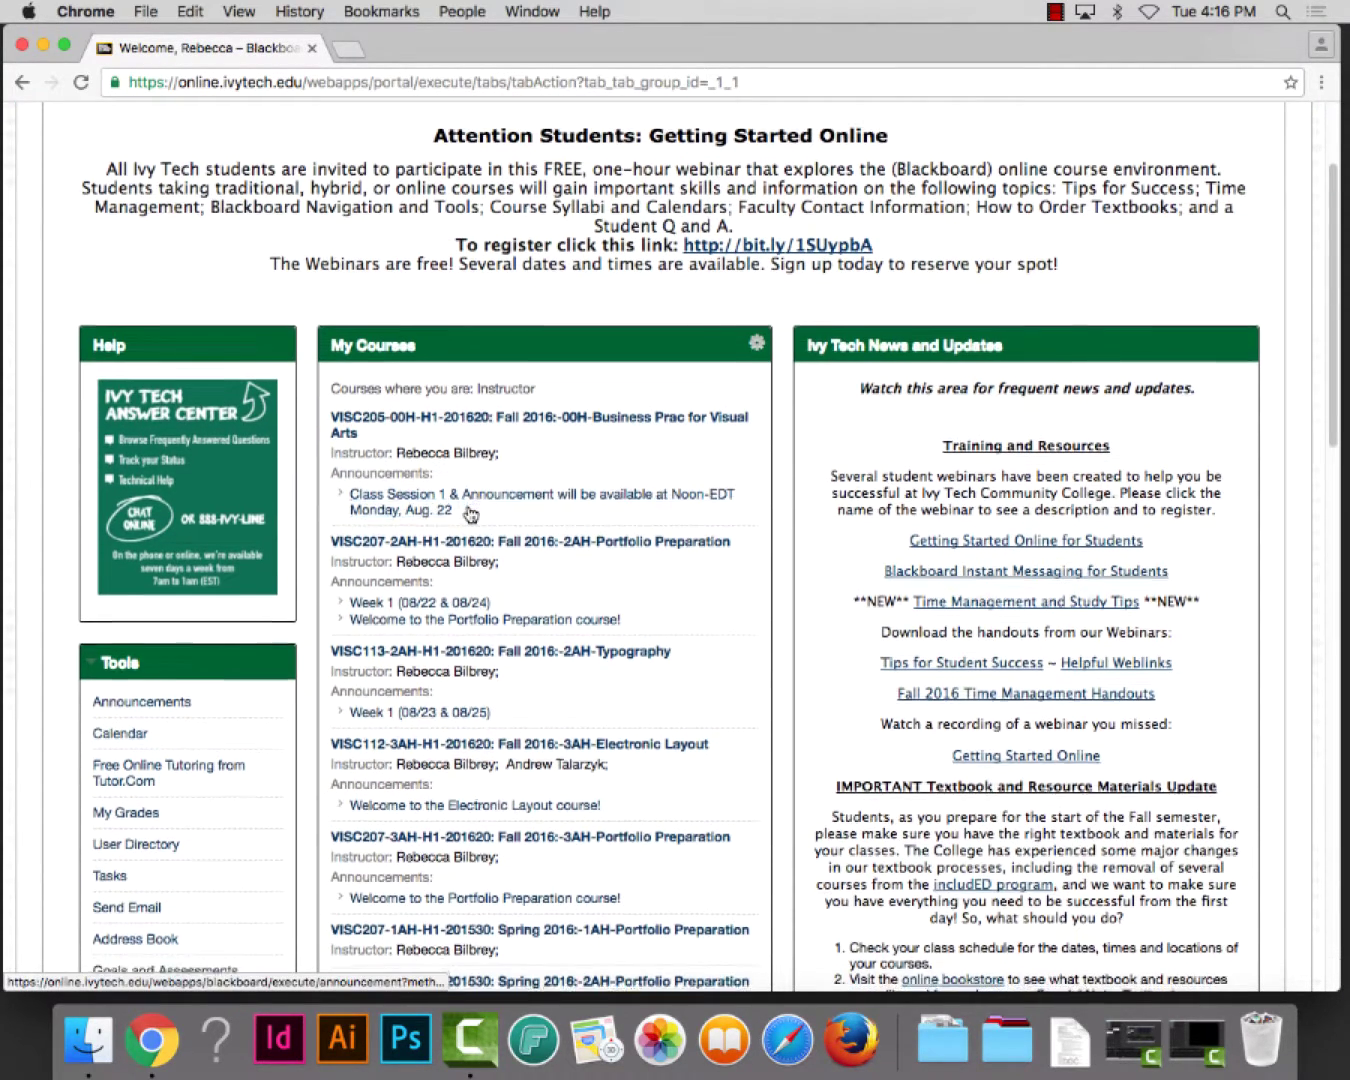
Open the Fall 2016 VISC113-2AH Typography course from the My Courses list.
{"action": "scroll", "coordinate": [467, 518], "scroll_direction": "down", "scroll_amount": 1}
{"action": "scroll", "coordinate": [557, 672], "scroll_direction": "up", "scroll_amount": 5}
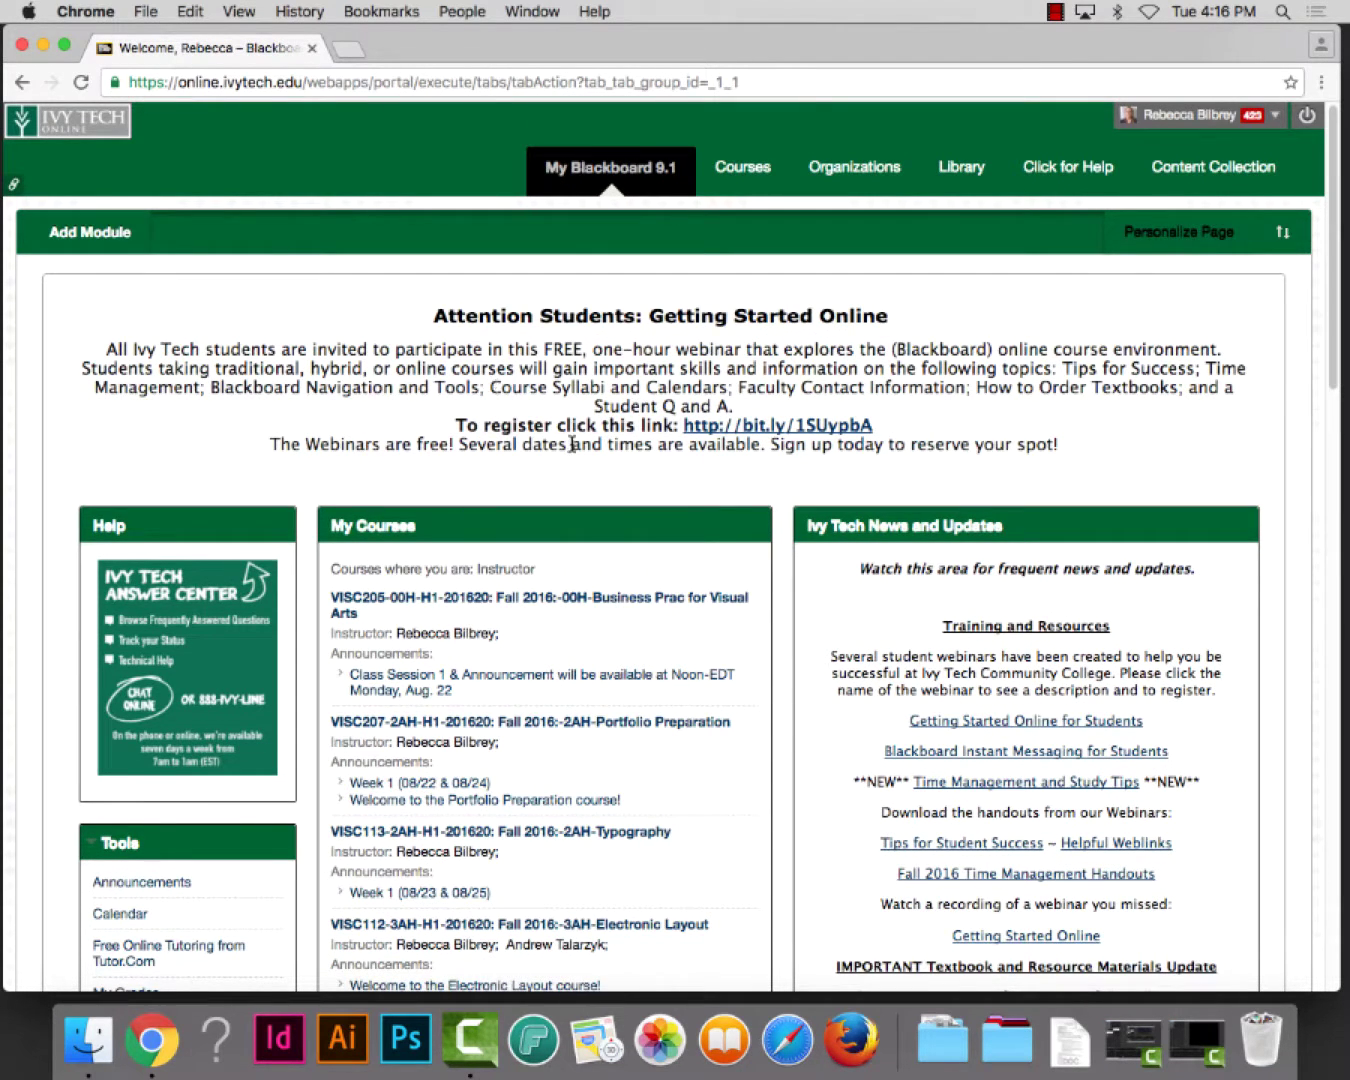
{"action": "scroll", "coordinate": [573, 444], "scroll_direction": "down", "scroll_amount": 2}
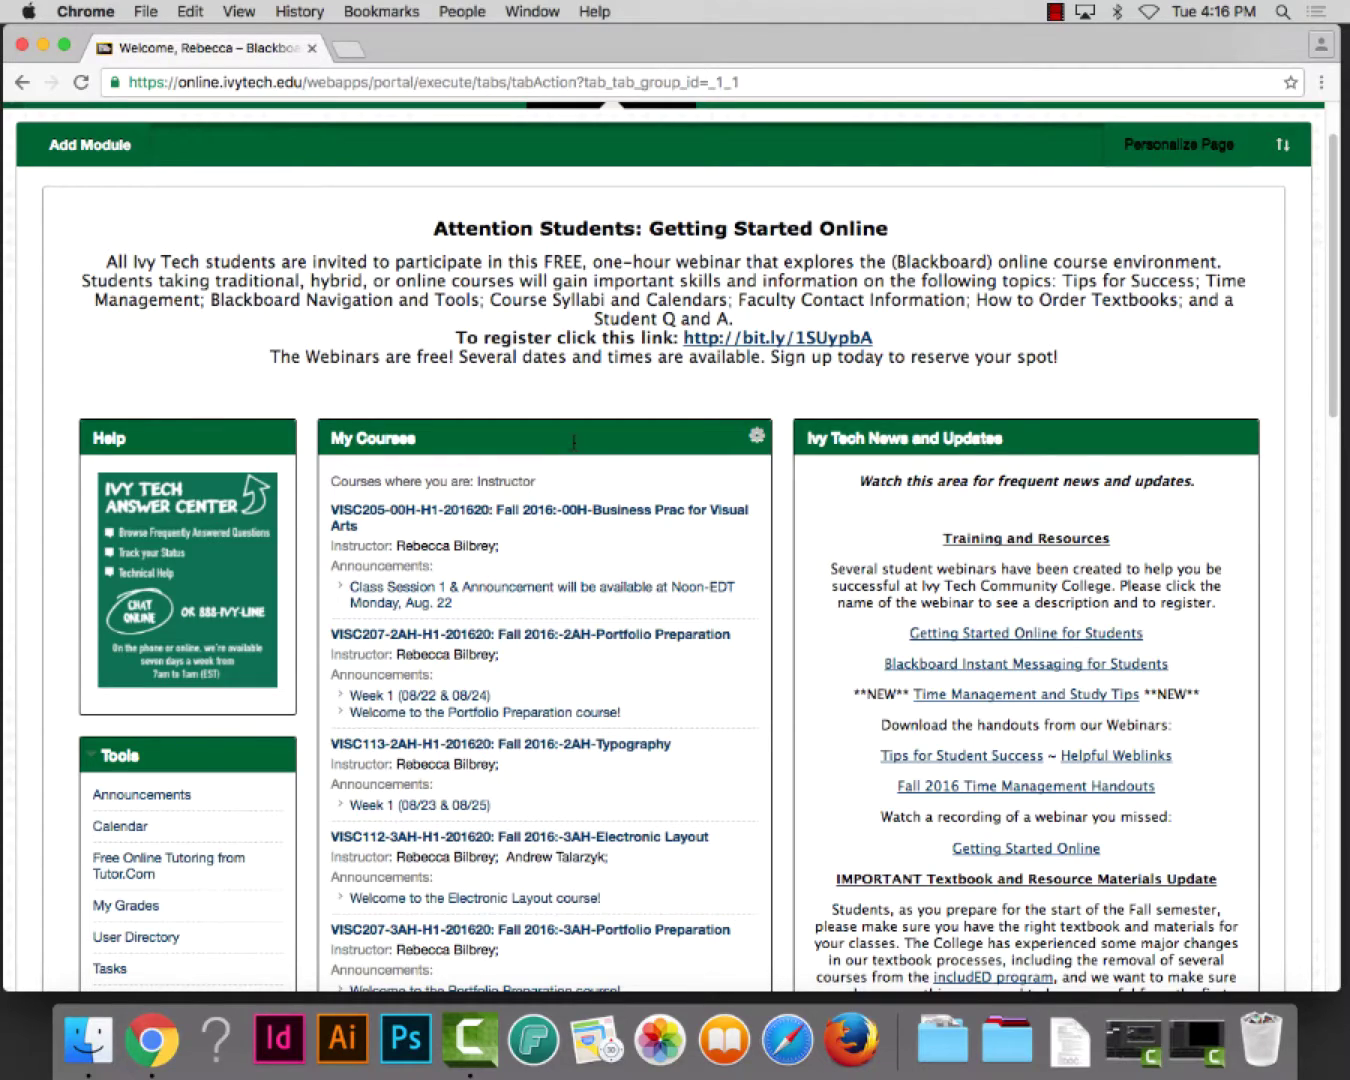
{"action": "scroll", "coordinate": [547, 507], "scroll_direction": "down", "scroll_amount": 1}
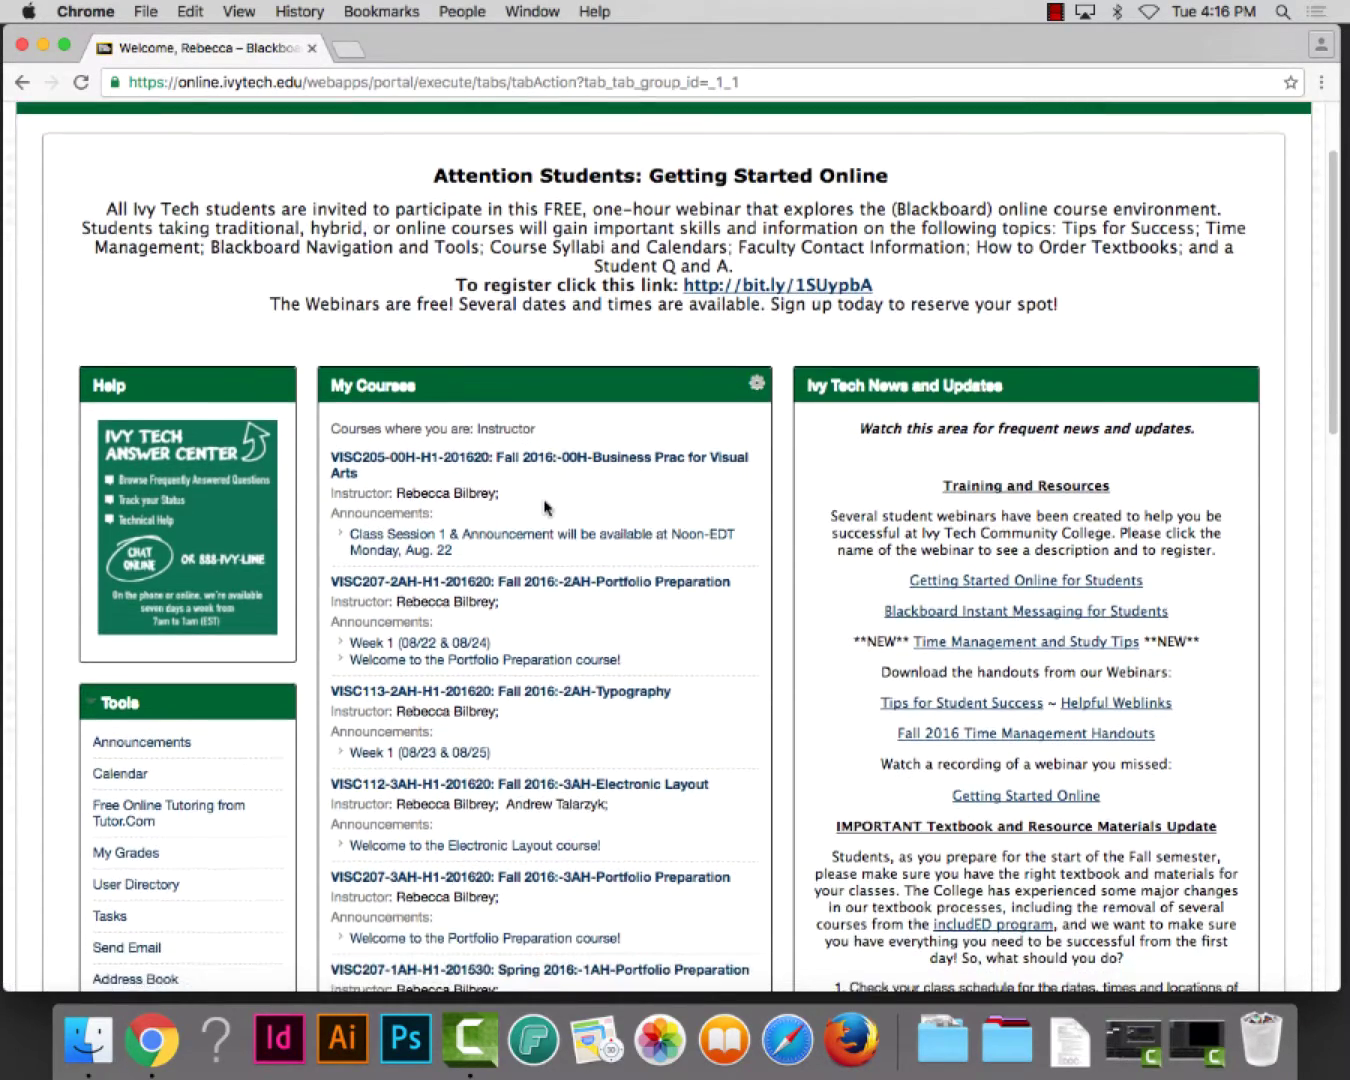
{"action": "scroll", "coordinate": [548, 508], "scroll_direction": "down", "scroll_amount": 2}
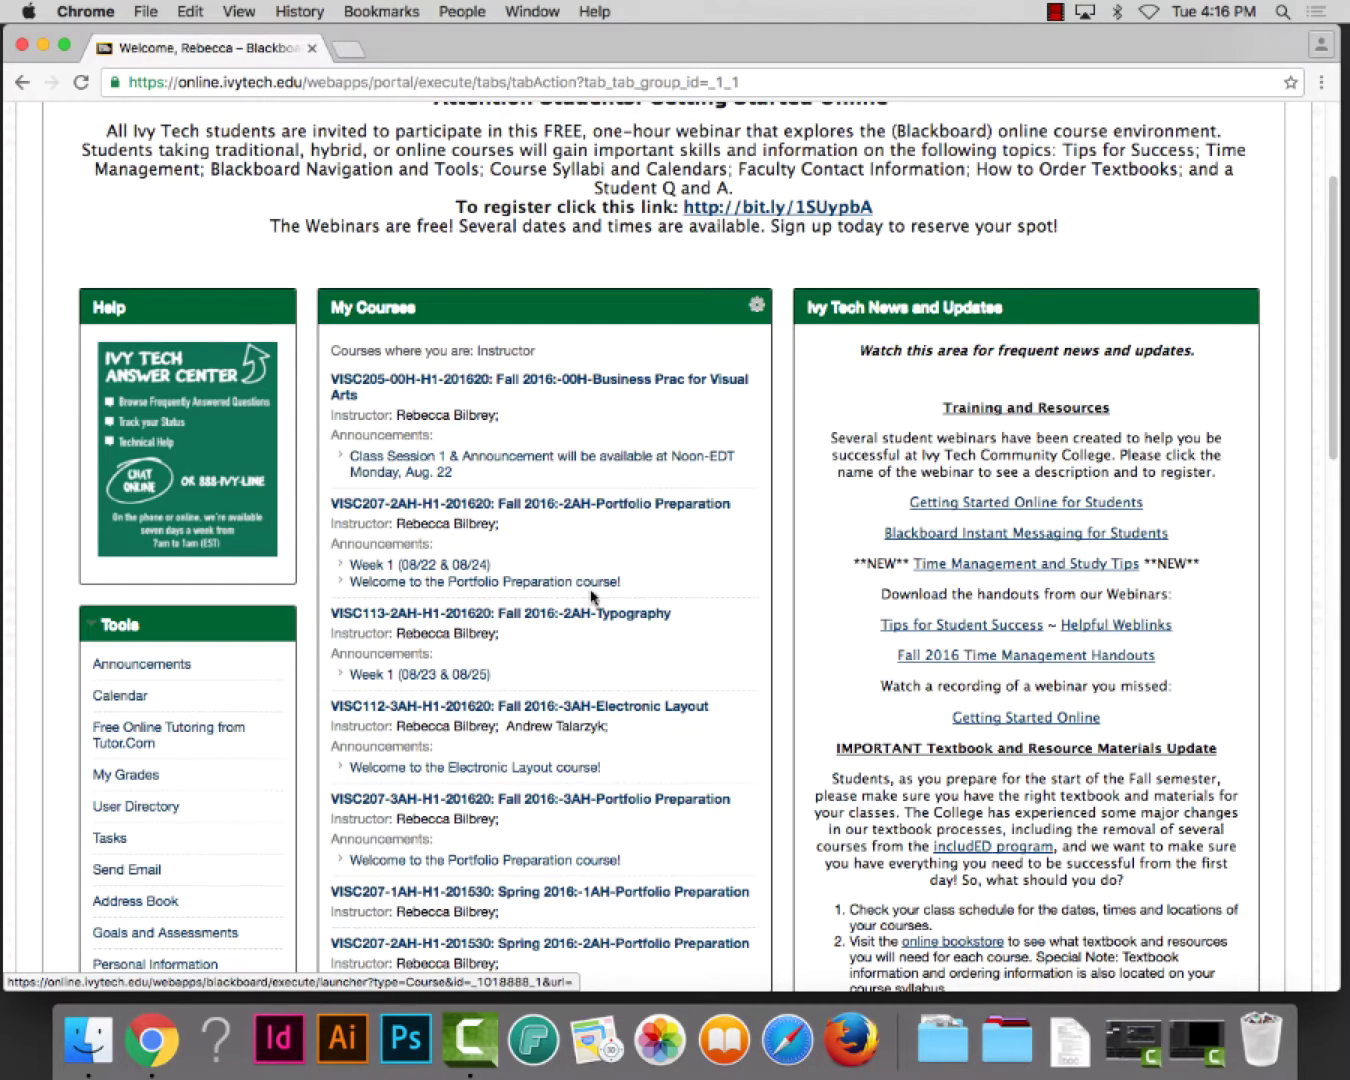
{"action": "left_click", "coordinate": [594, 615]}
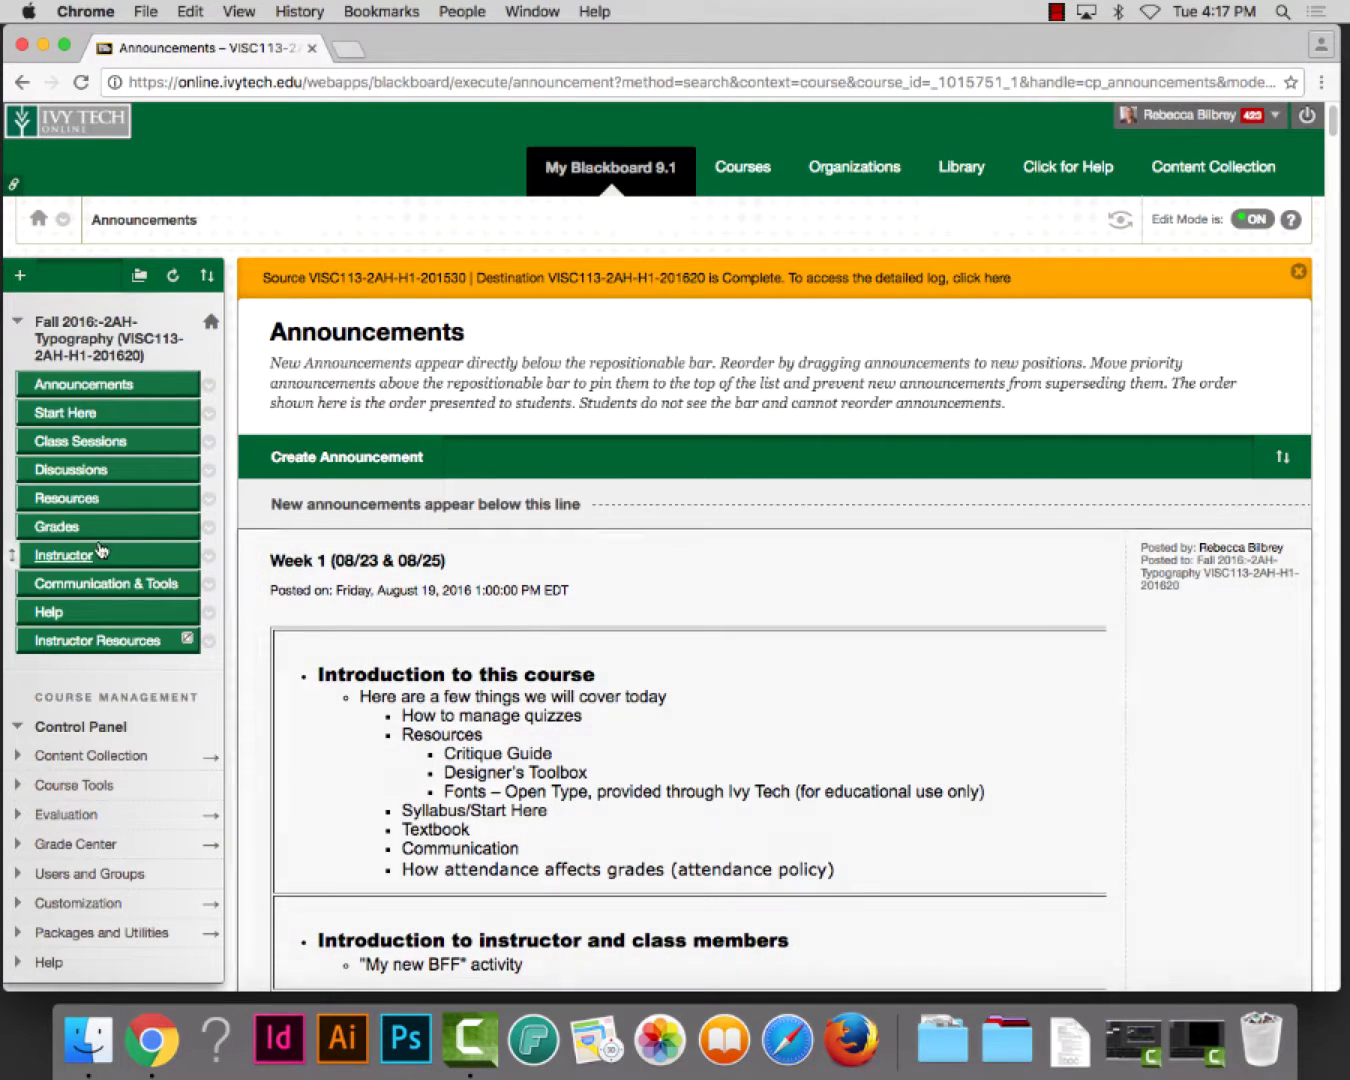
Open the "Fonts - For Educational Use ONLY" folder in the course's Resources.
{"action": "left_click", "coordinate": [82, 498]}
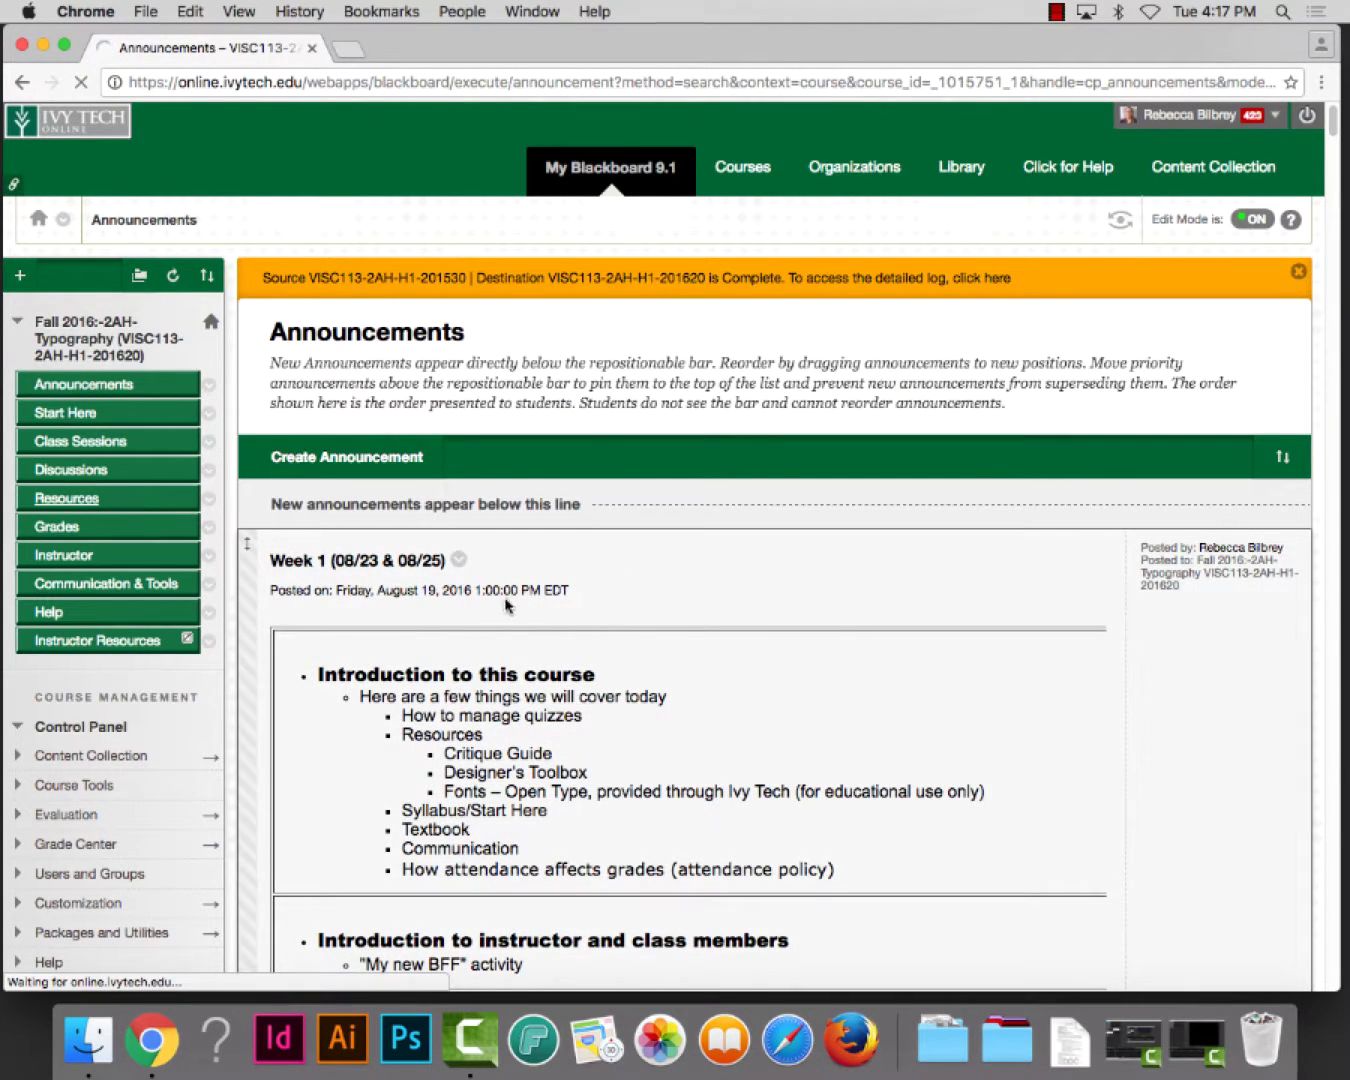
{"action": "scroll", "coordinate": [473, 712], "scroll_direction": "down", "scroll_amount": 5}
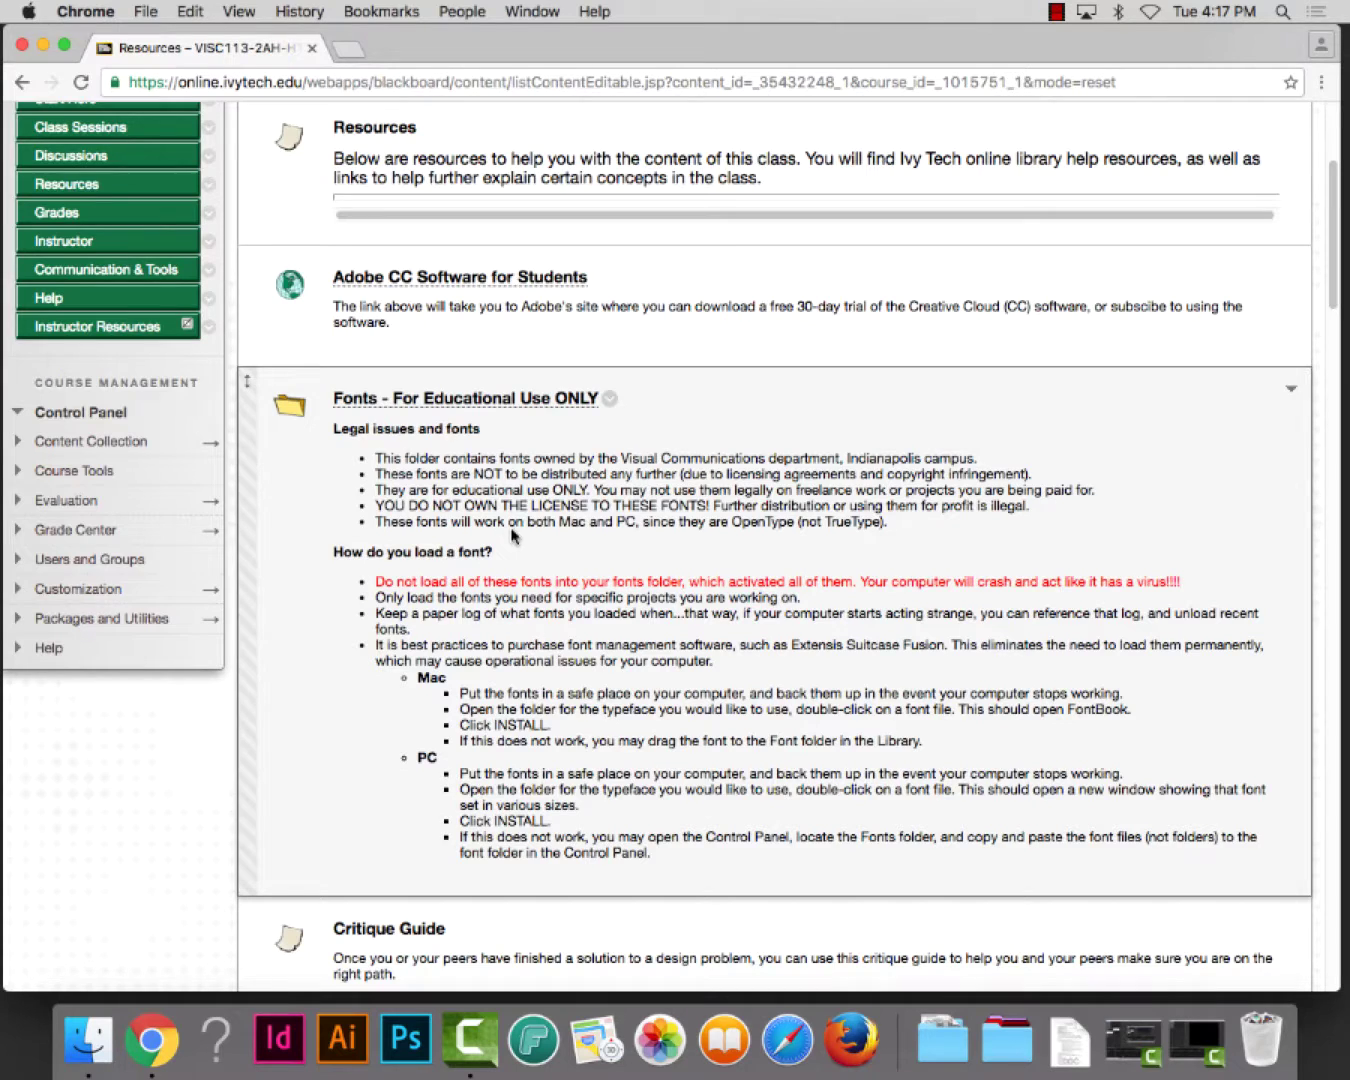
{"action": "left_click", "coordinate": [401, 400]}
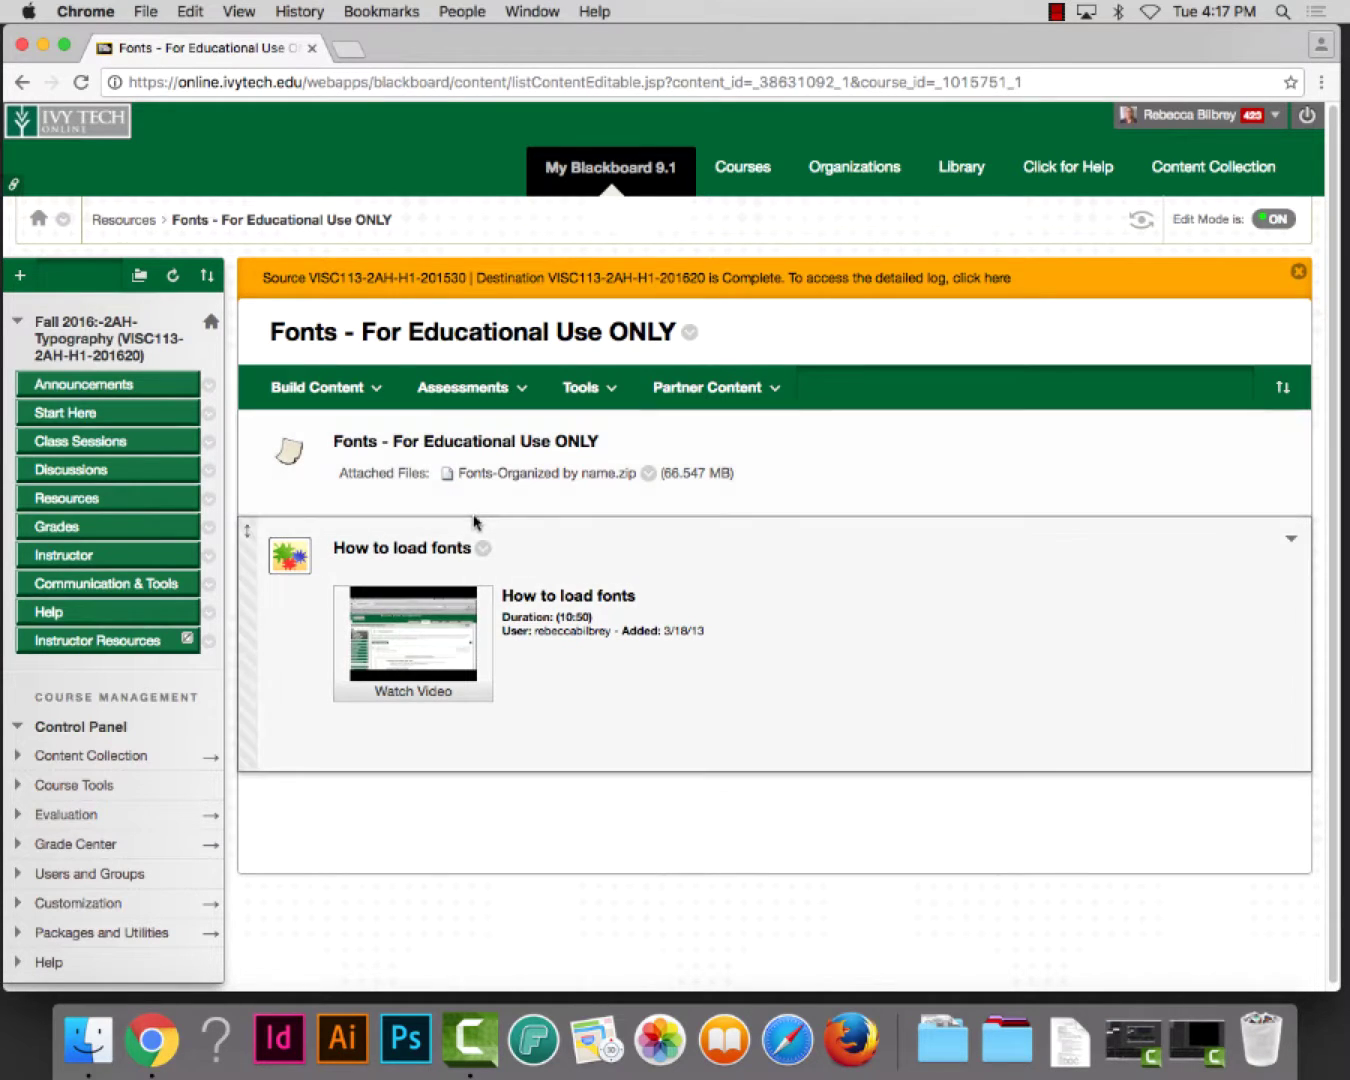
Save the attached "Fonts-Organized by name.zip" to the Desktop as a Zip archive.
{"action": "right_click", "coordinate": [528, 471]}
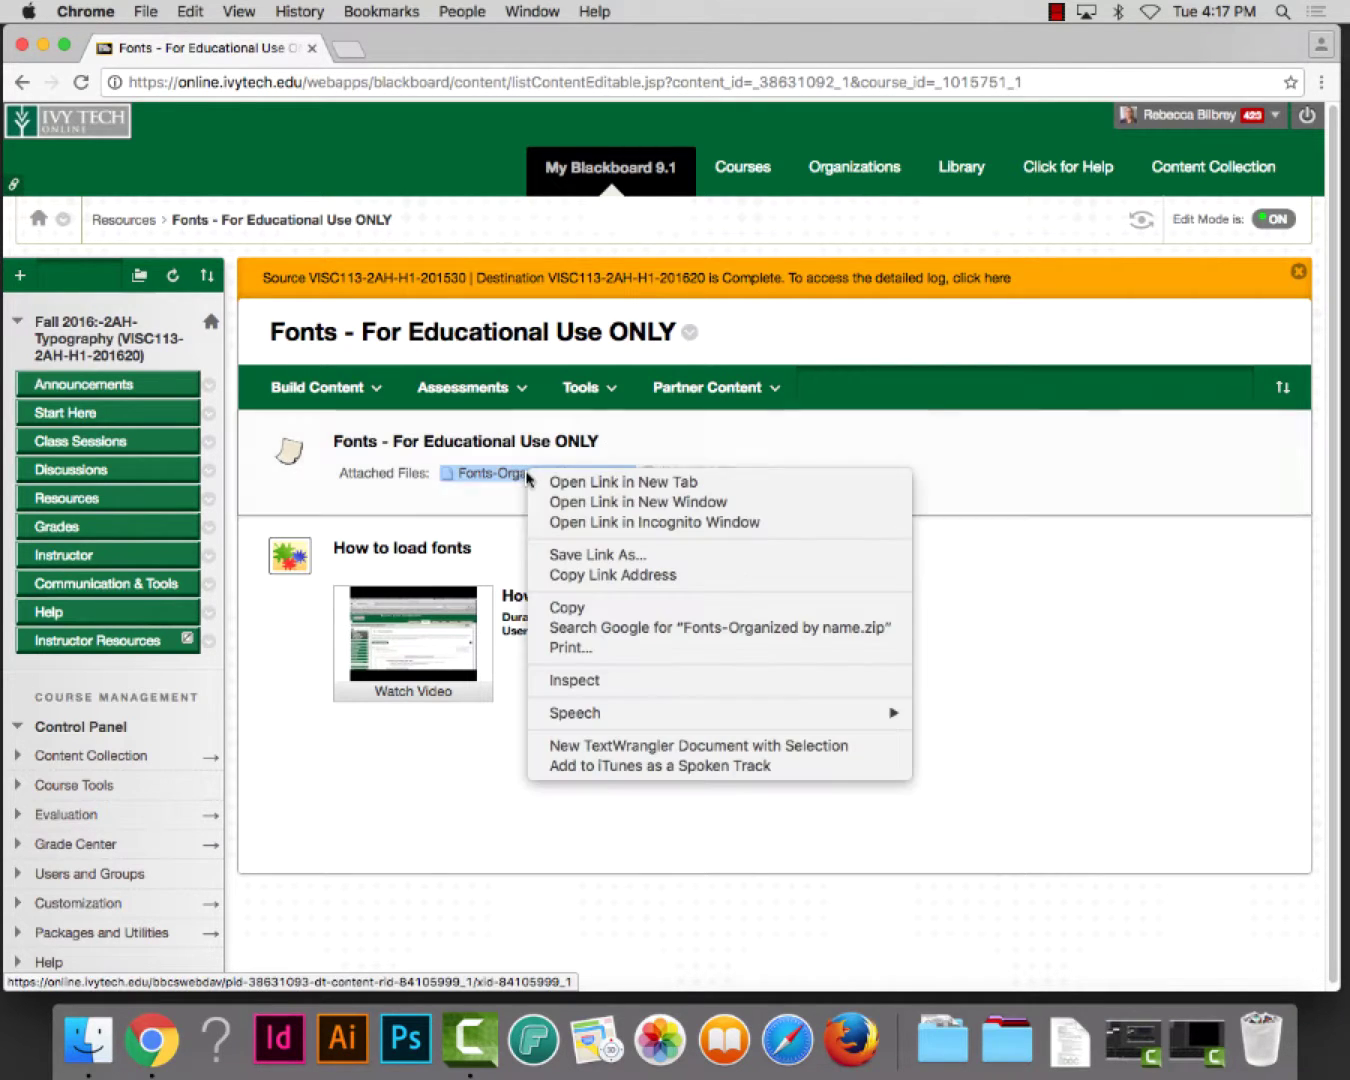
{"action": "left_click", "coordinate": [591, 553]}
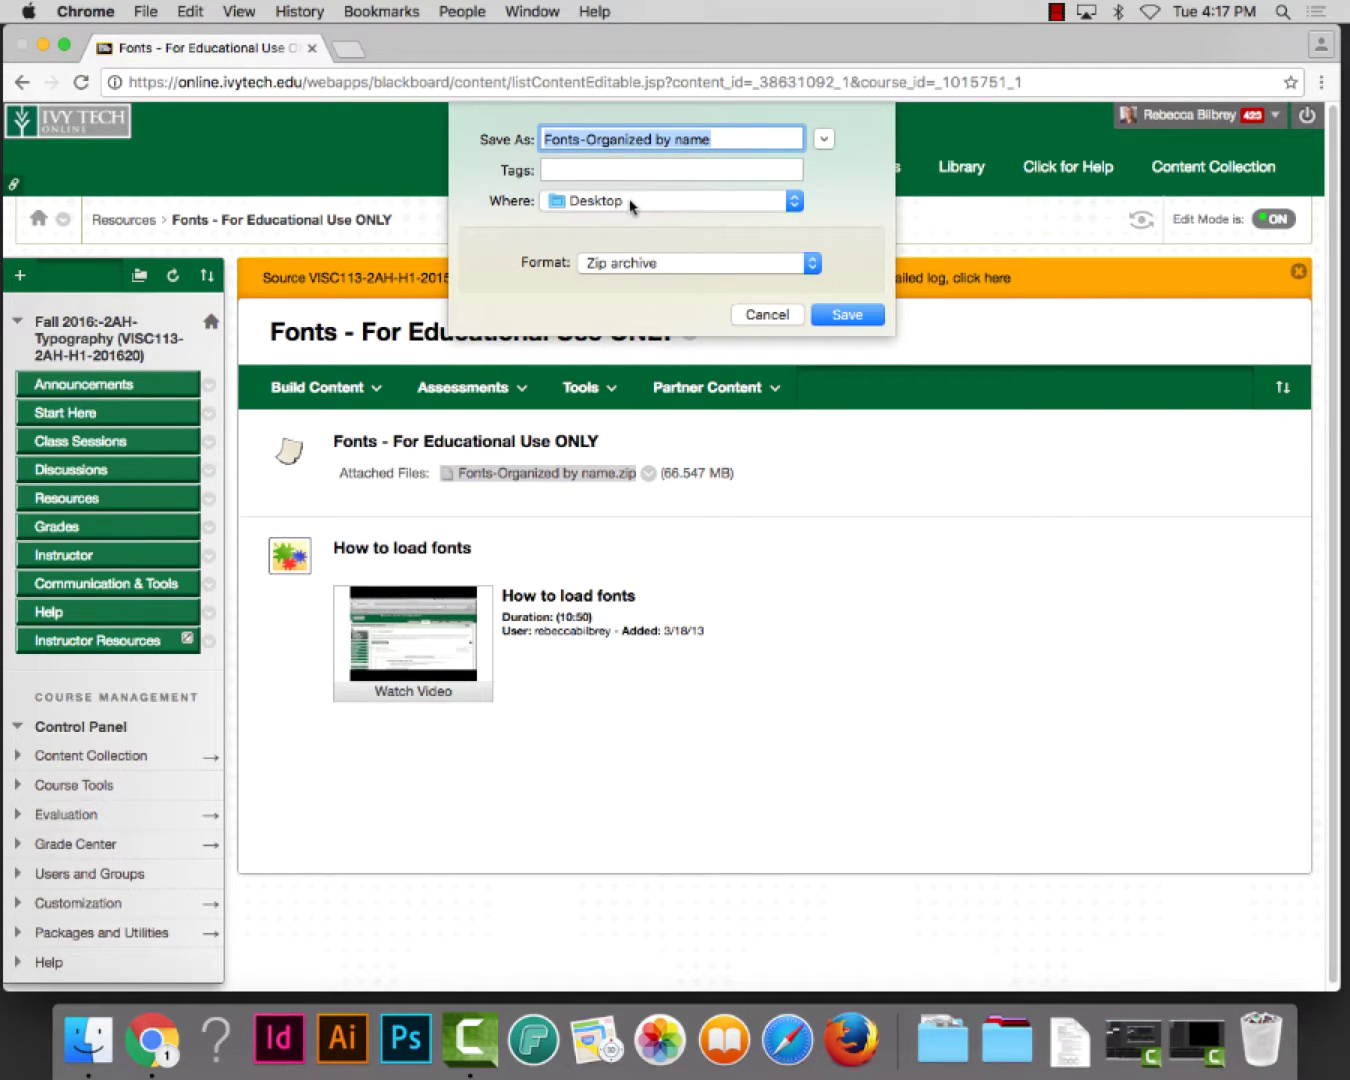
{"action": "left_click", "coordinate": [628, 202]}
{"action": "left_click", "coordinate": [826, 140]}
{"action": "left_click", "coordinate": [827, 141]}
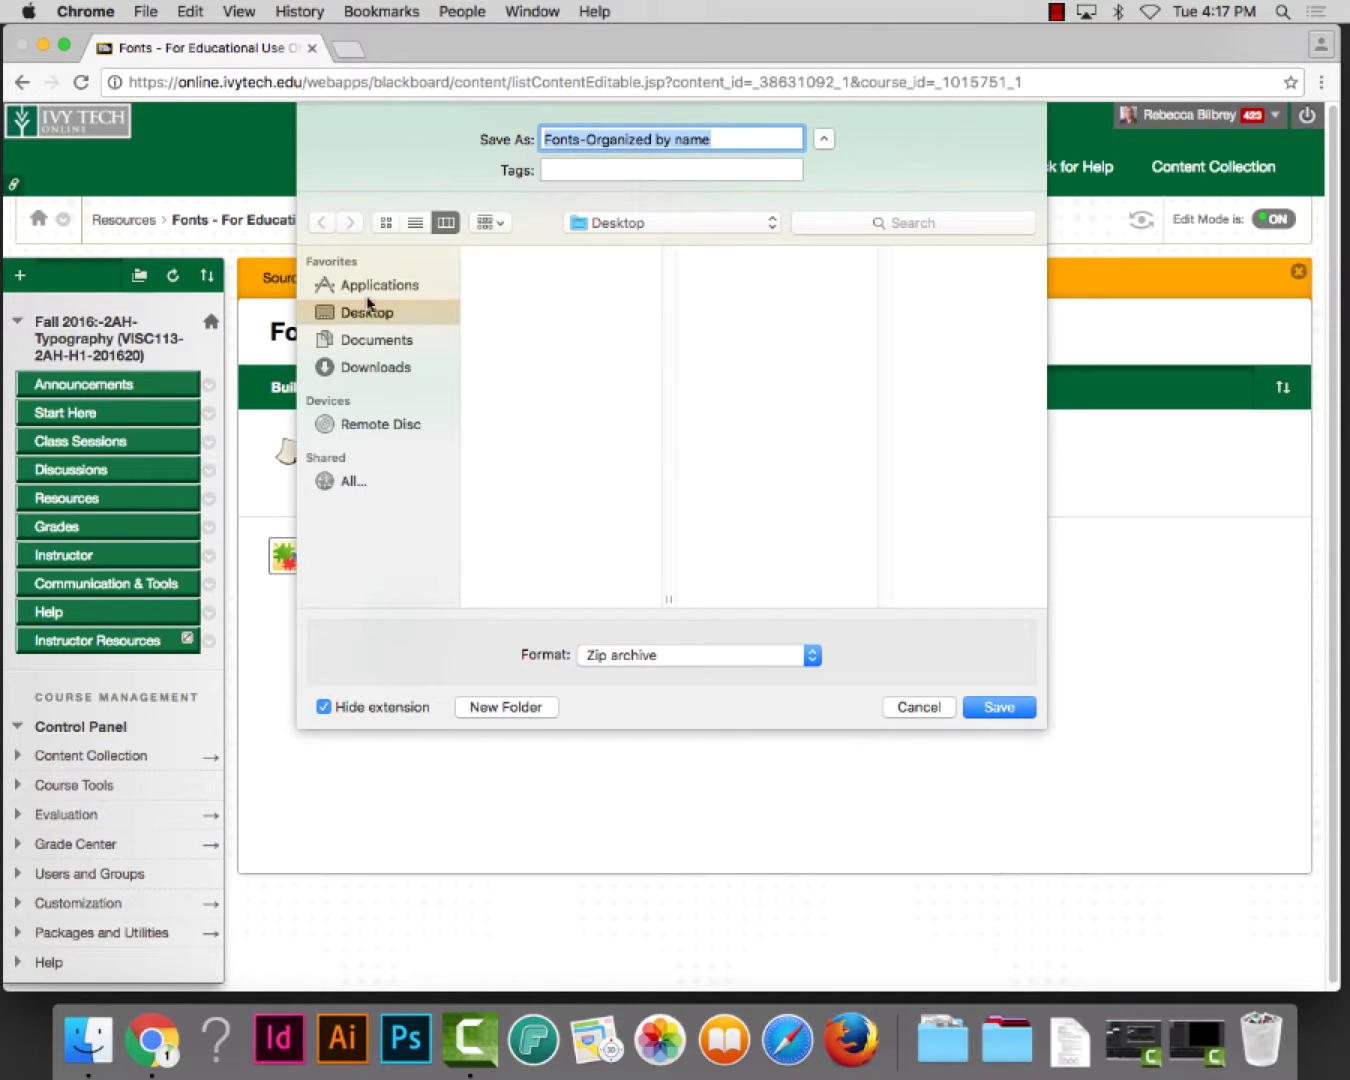
{"action": "left_click", "coordinate": [1001, 709]}
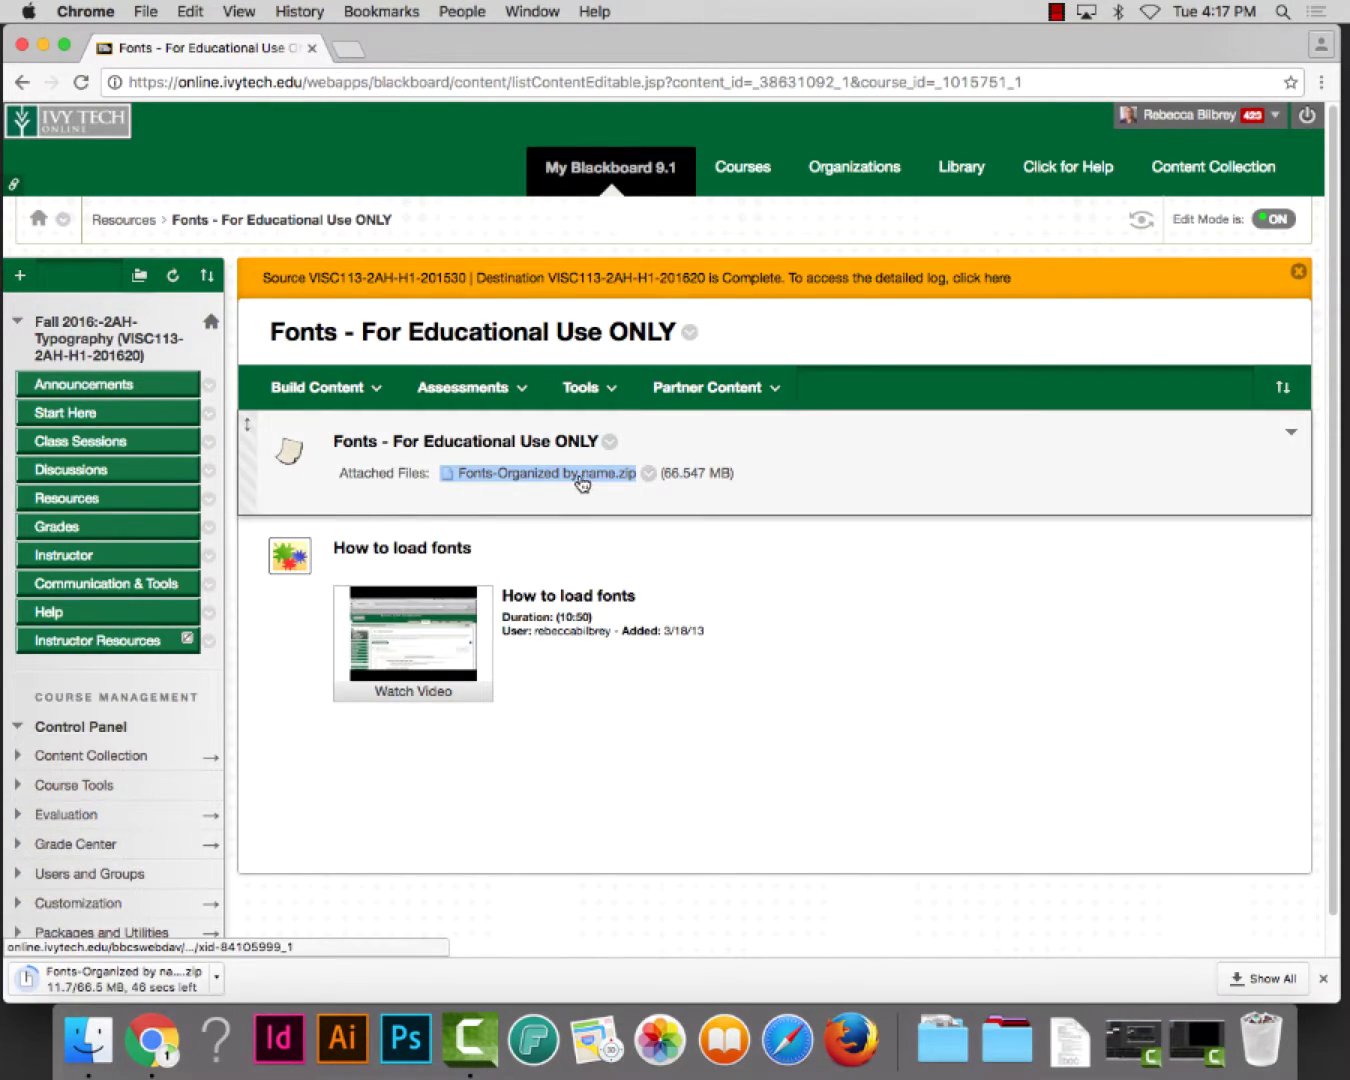
Minimize the browser, switch to FontAgent and create a new font set named "Display Fonts".
{"action": "left_click", "coordinate": [44, 46]}
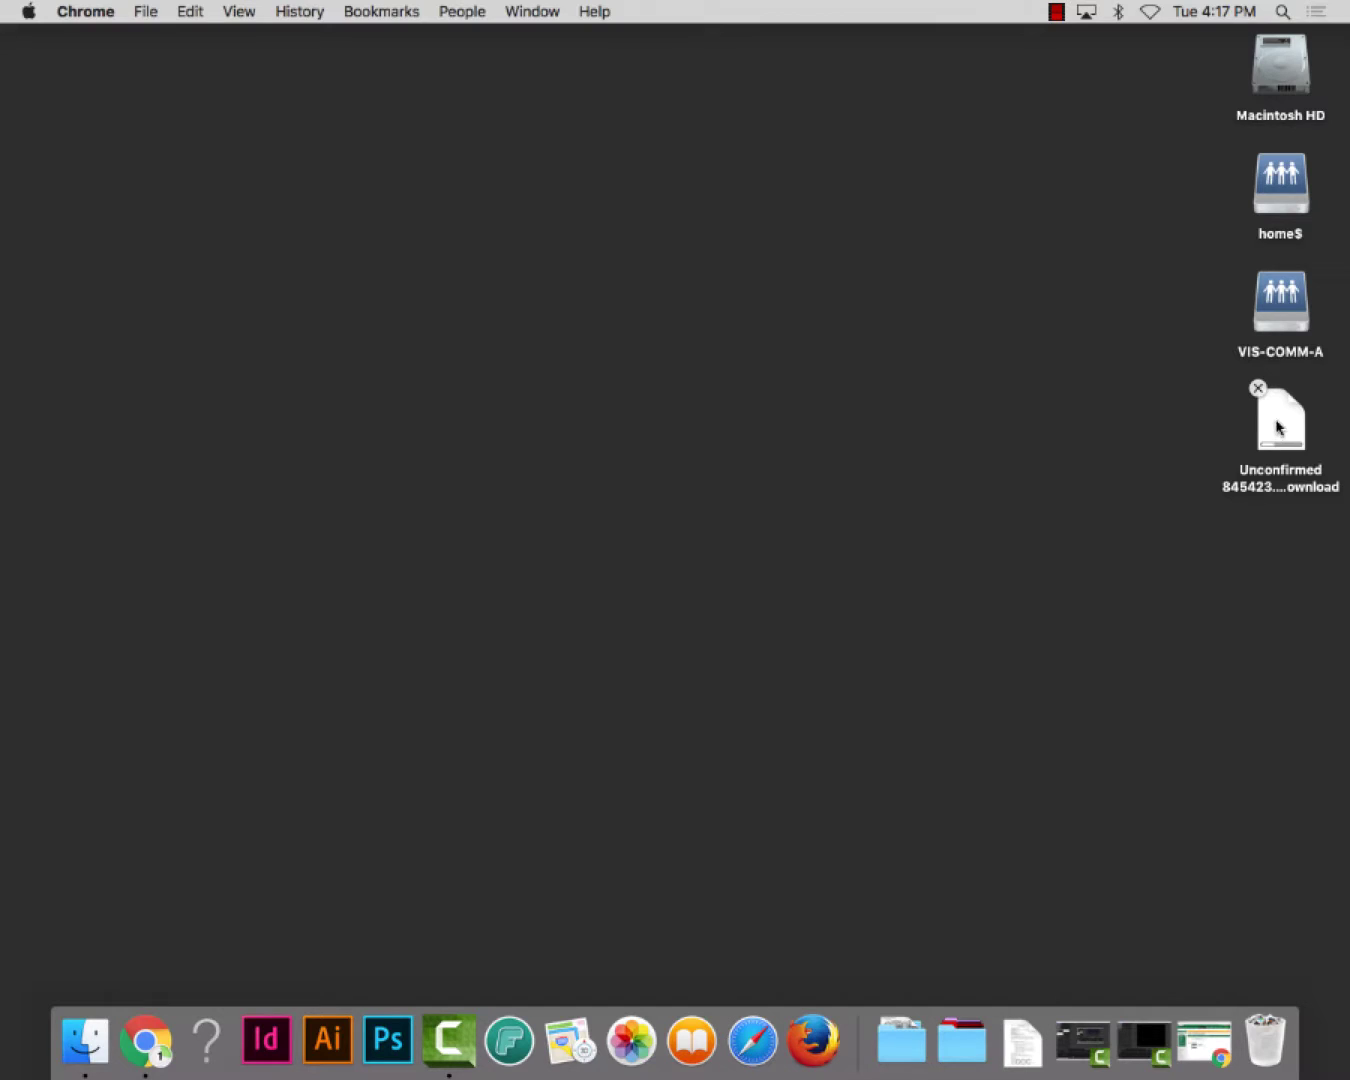
{"action": "left_click", "coordinate": [510, 1042]}
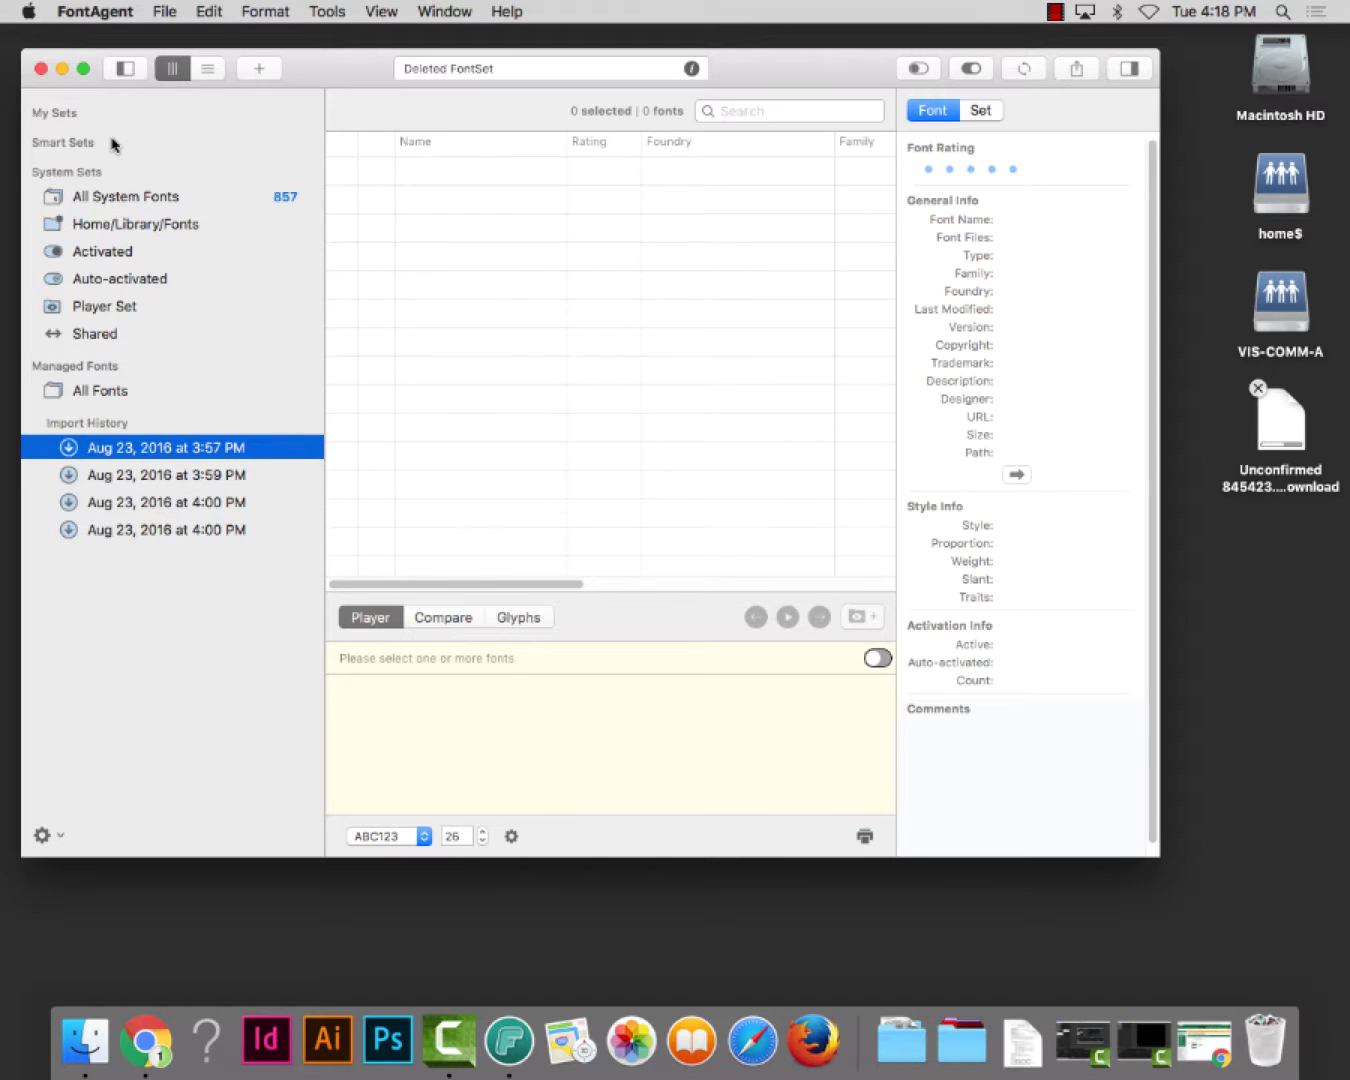
{"action": "mouse_move", "coordinate": [101, 199]}
{"action": "left_click", "coordinate": [210, 11]}
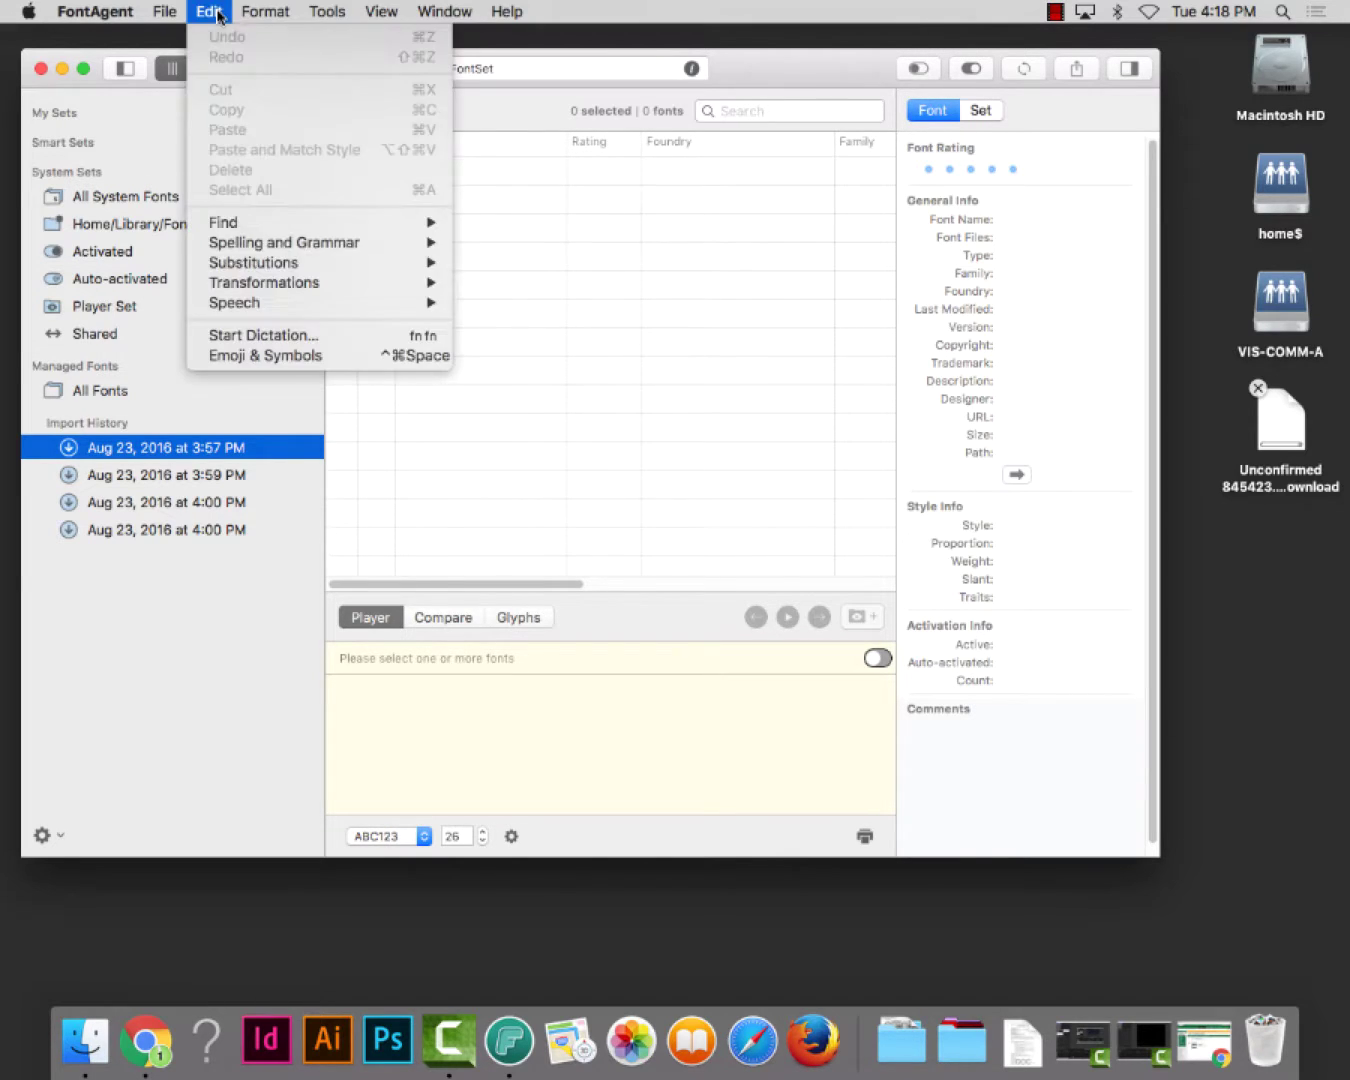
{"action": "mouse_move", "coordinate": [331, 11]}
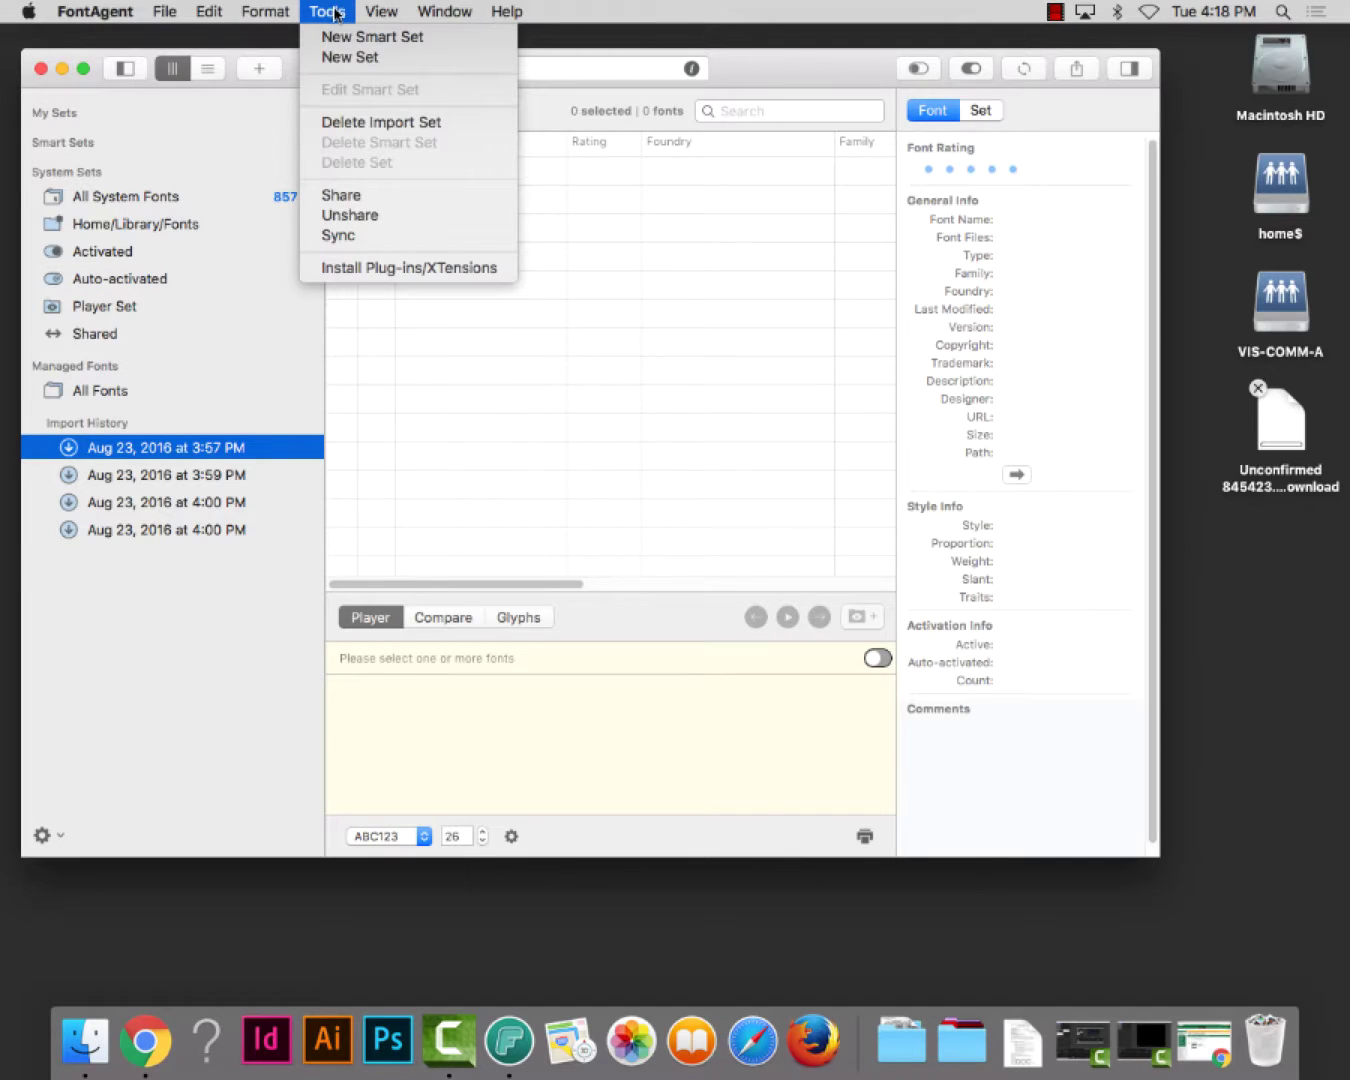
{"action": "left_click", "coordinate": [345, 60]}
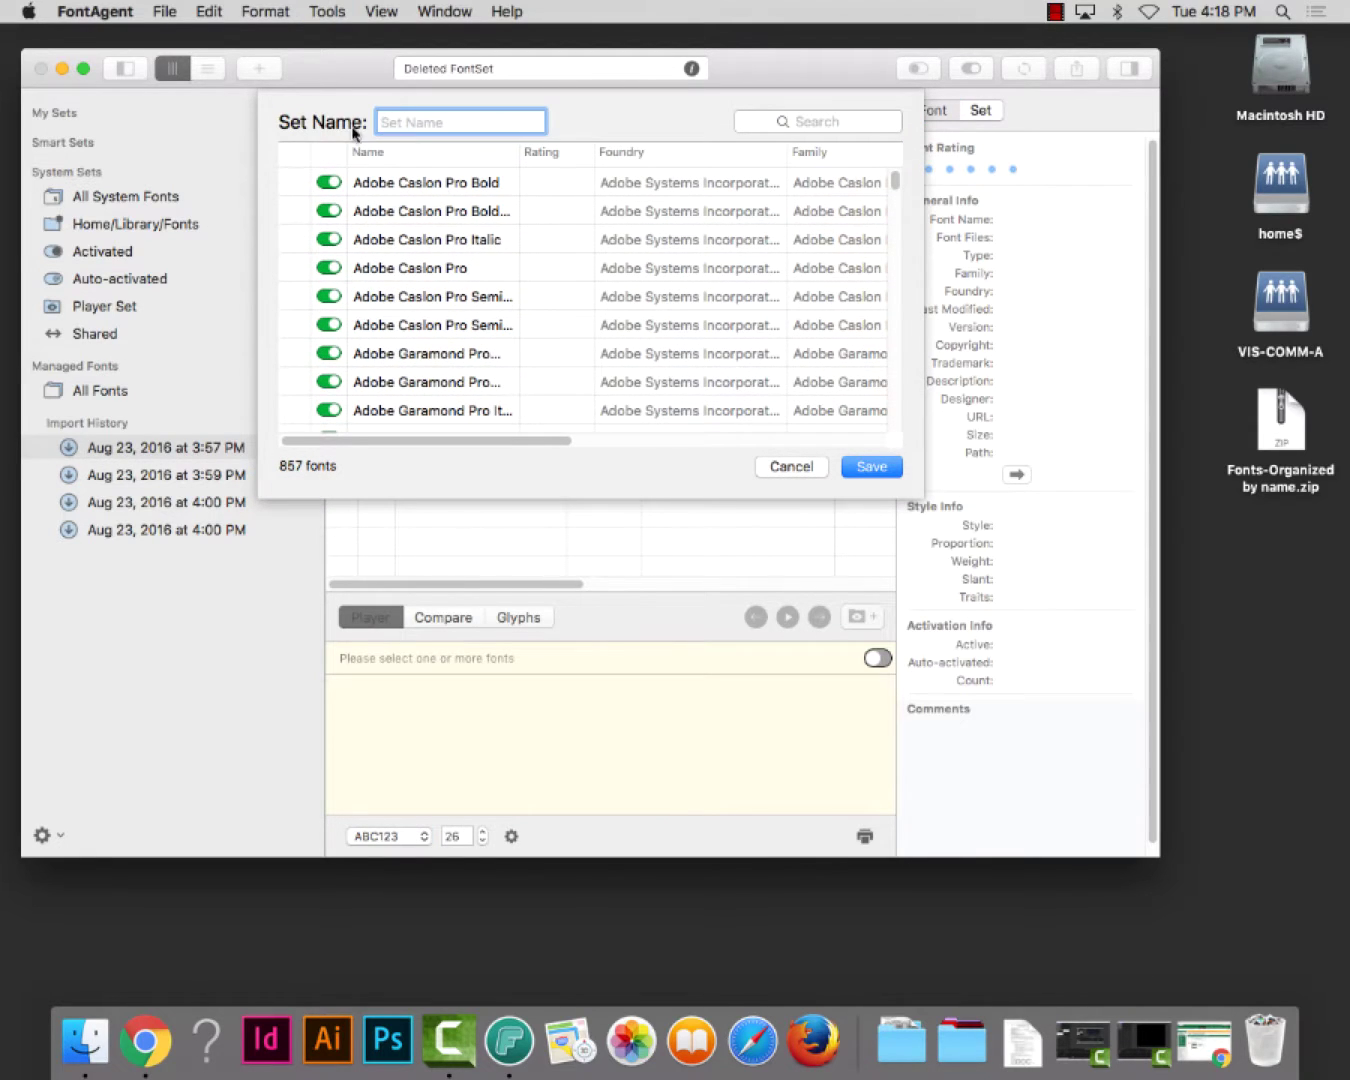
{"action": "type", "text": "Display Fonts"}
{"action": "left_click", "coordinate": [873, 468]}
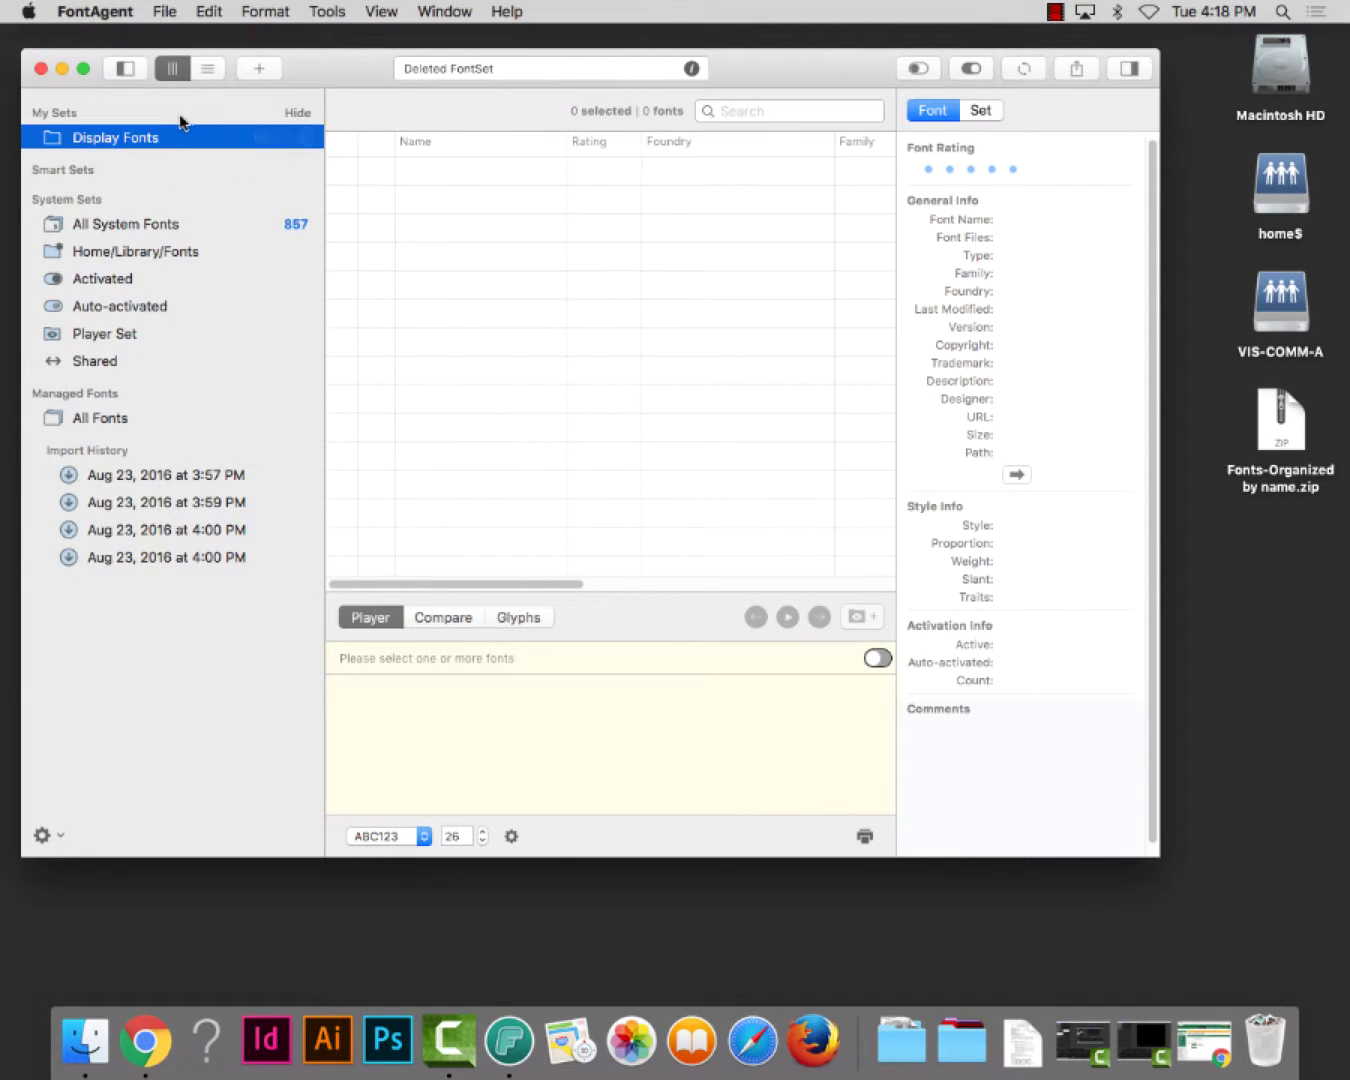
Create a second new font set named "Sans Serif Fonts".
{"action": "left_click", "coordinate": [278, 13]}
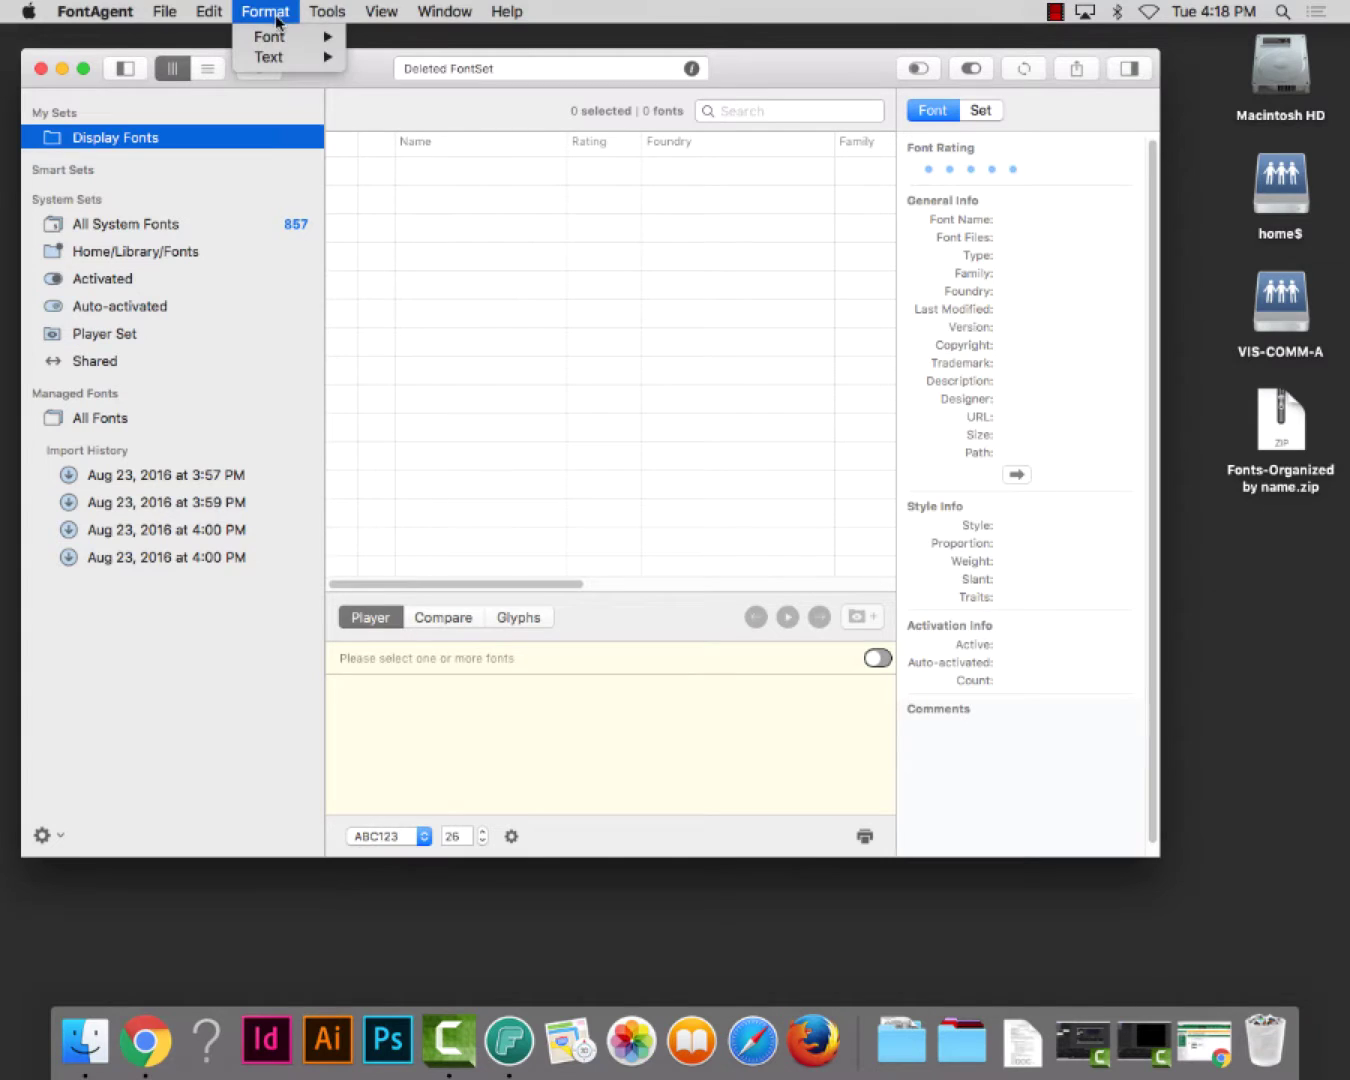
{"action": "mouse_move", "coordinate": [324, 12]}
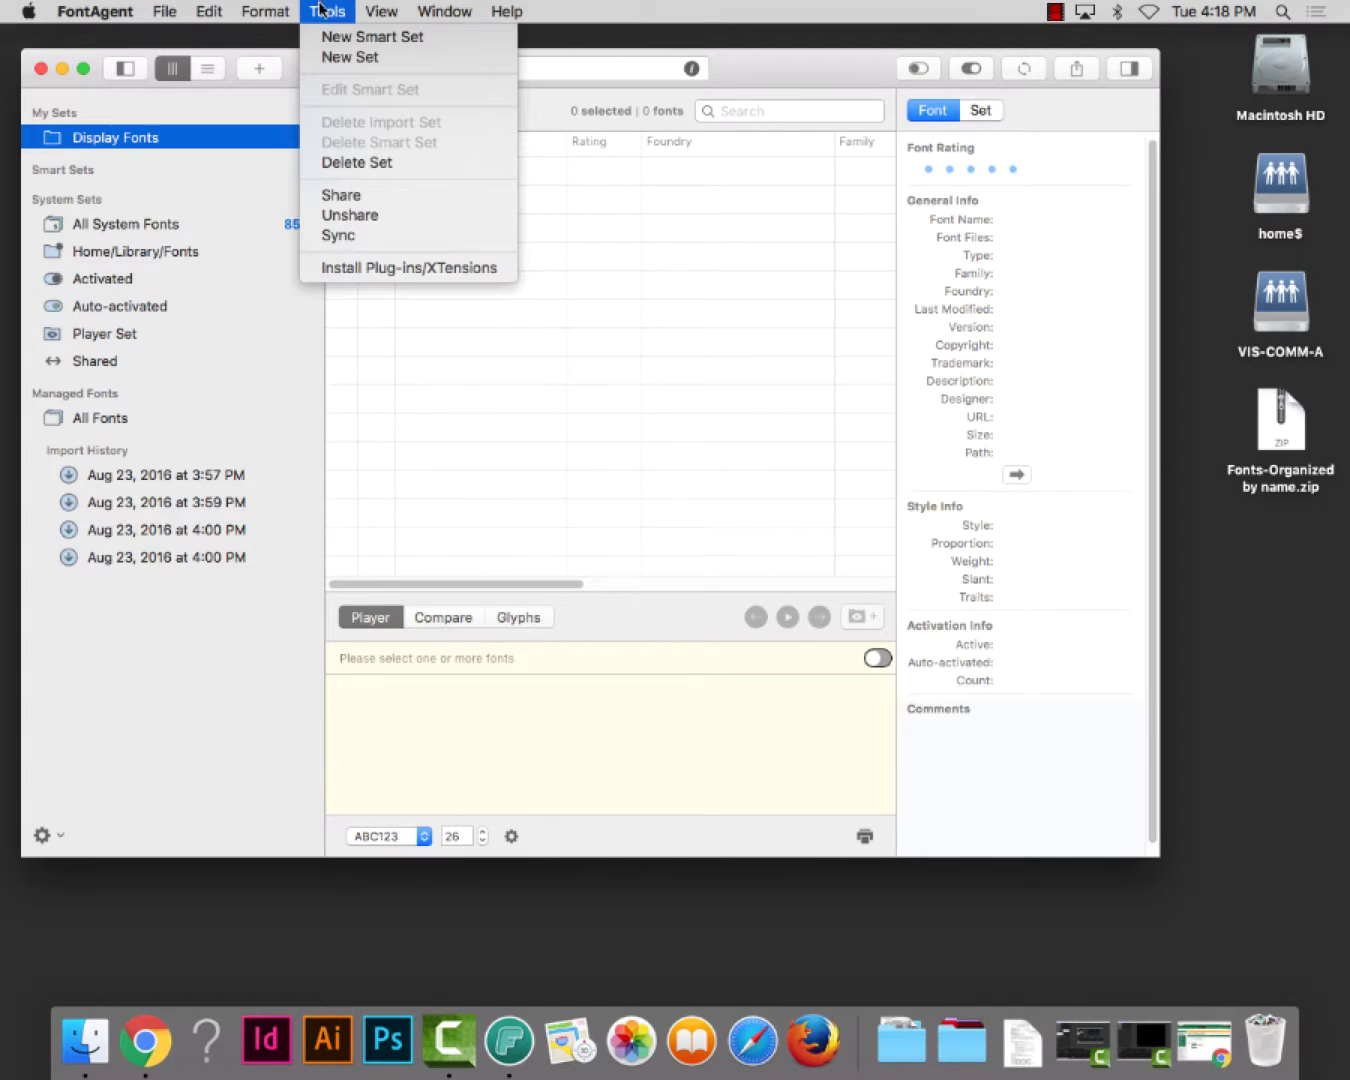
{"action": "left_click", "coordinate": [332, 56]}
{"action": "type", "text": "s"}
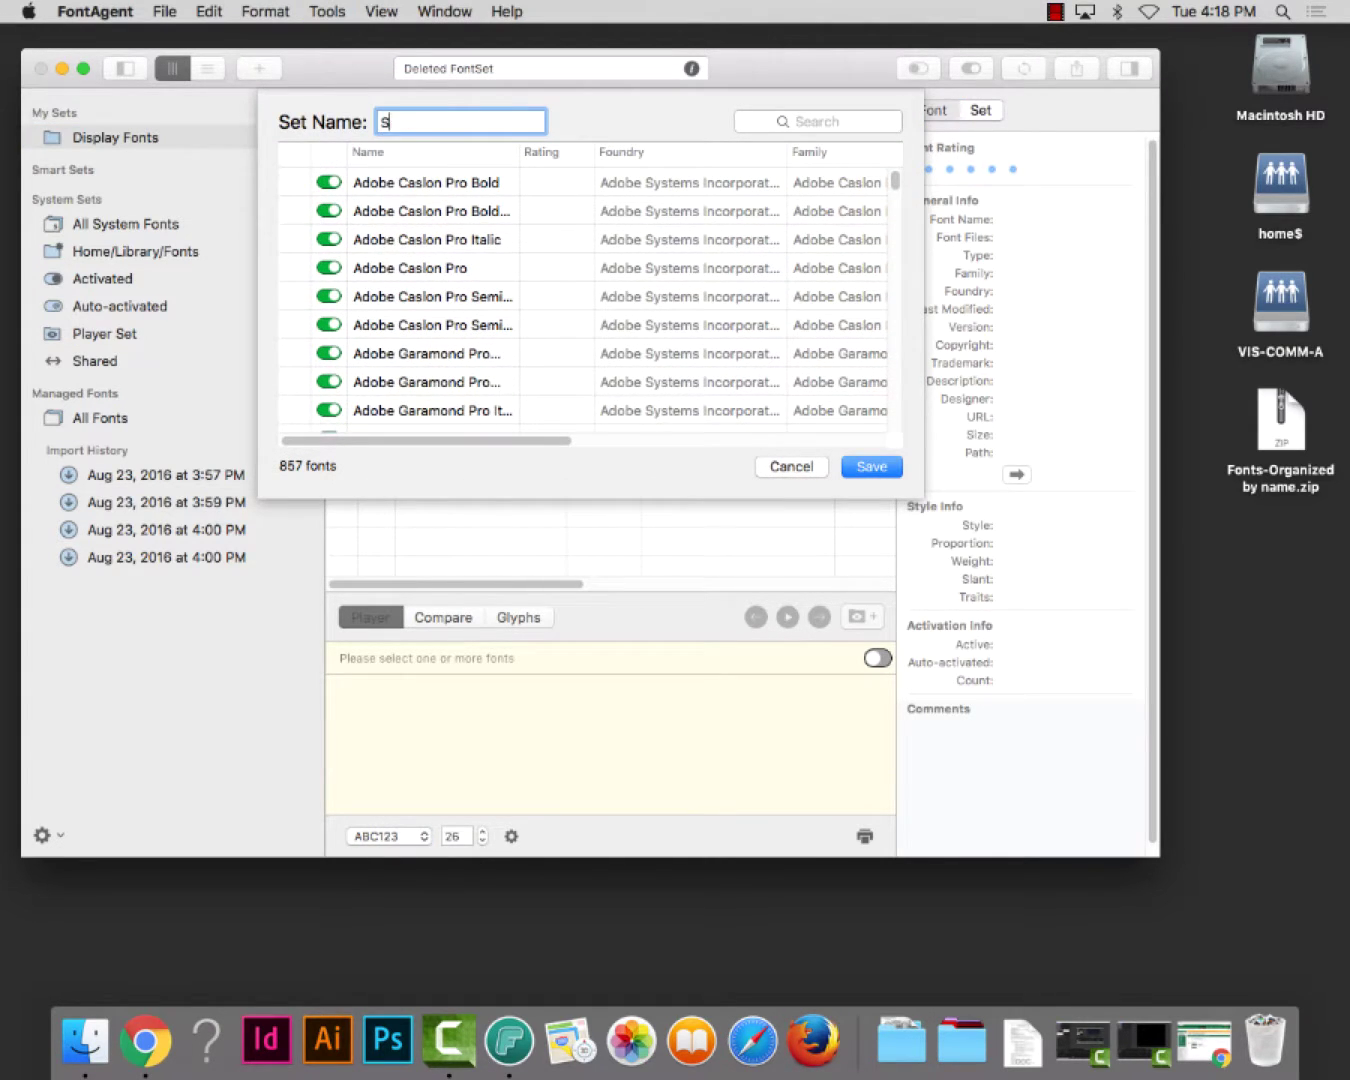
{"action": "type", "text": "ans Serif Fonts"}
{"action": "left_click", "coordinate": [868, 467]}
Create a third new font set named "Serif Fonts".
{"action": "left_click", "coordinate": [327, 11]}
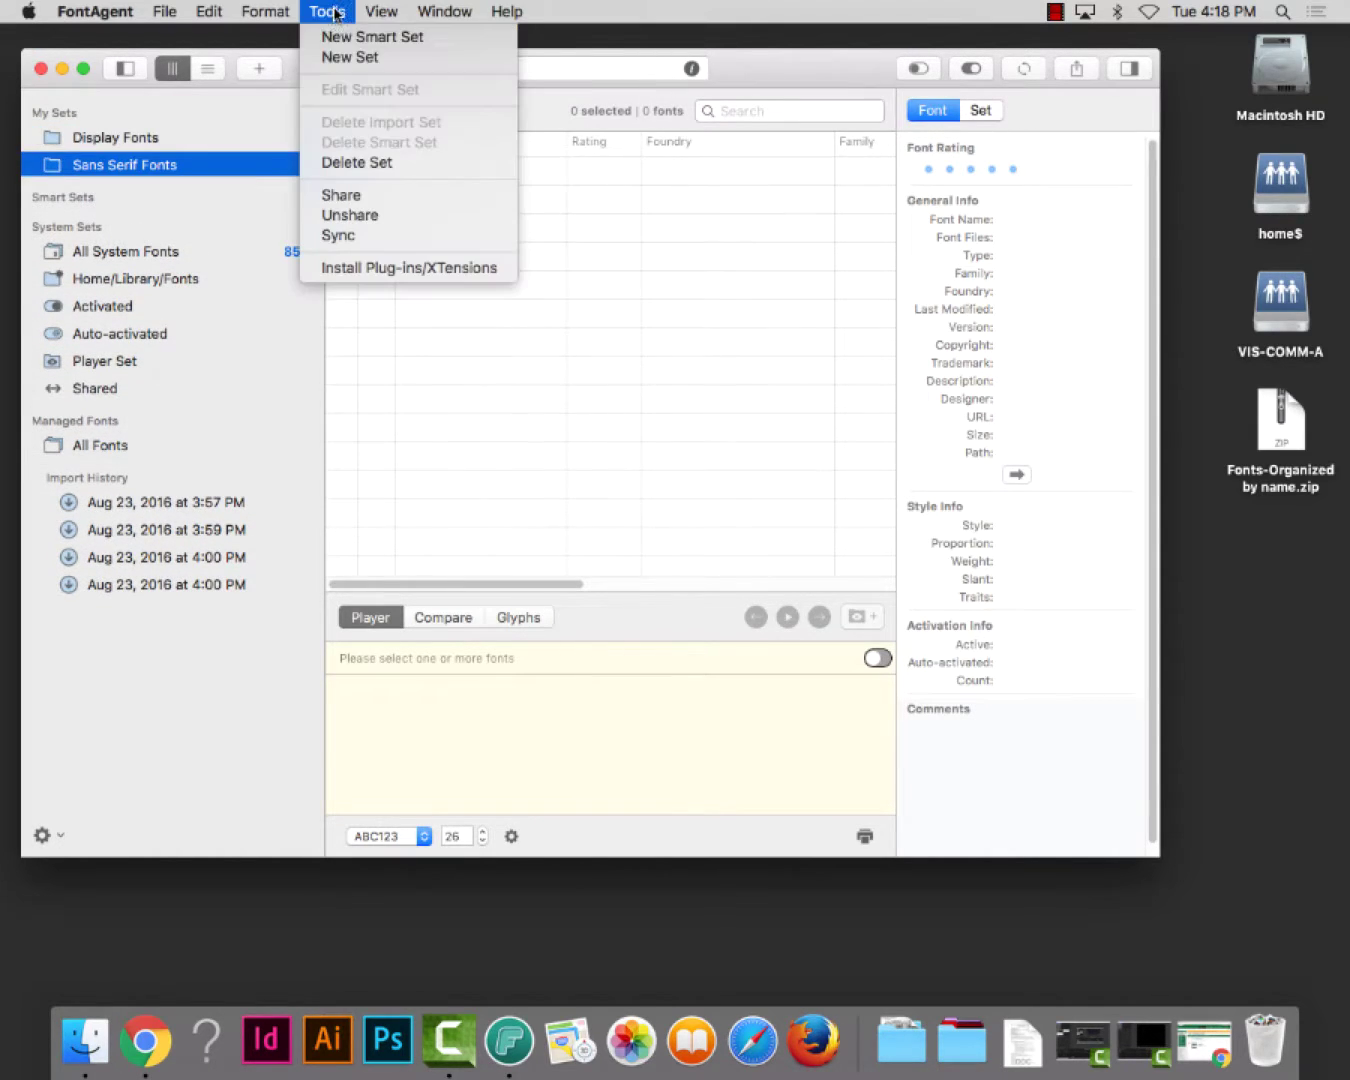
{"action": "left_click", "coordinate": [349, 59]}
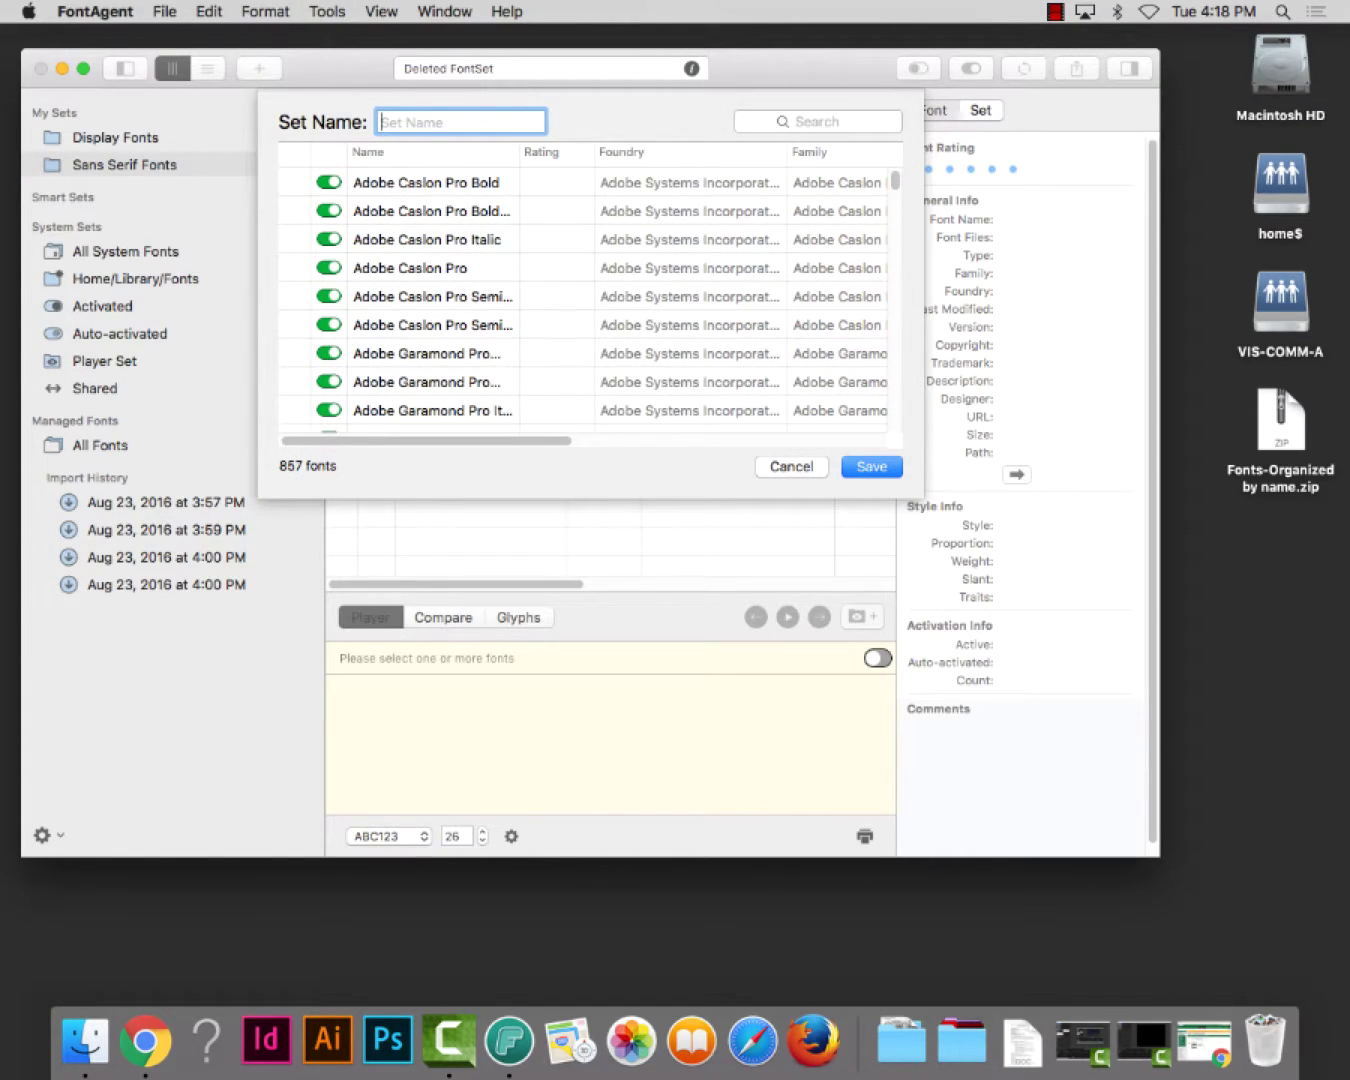
{"action": "type", "text": "Serif Fonts"}
{"action": "left_click", "coordinate": [885, 466]}
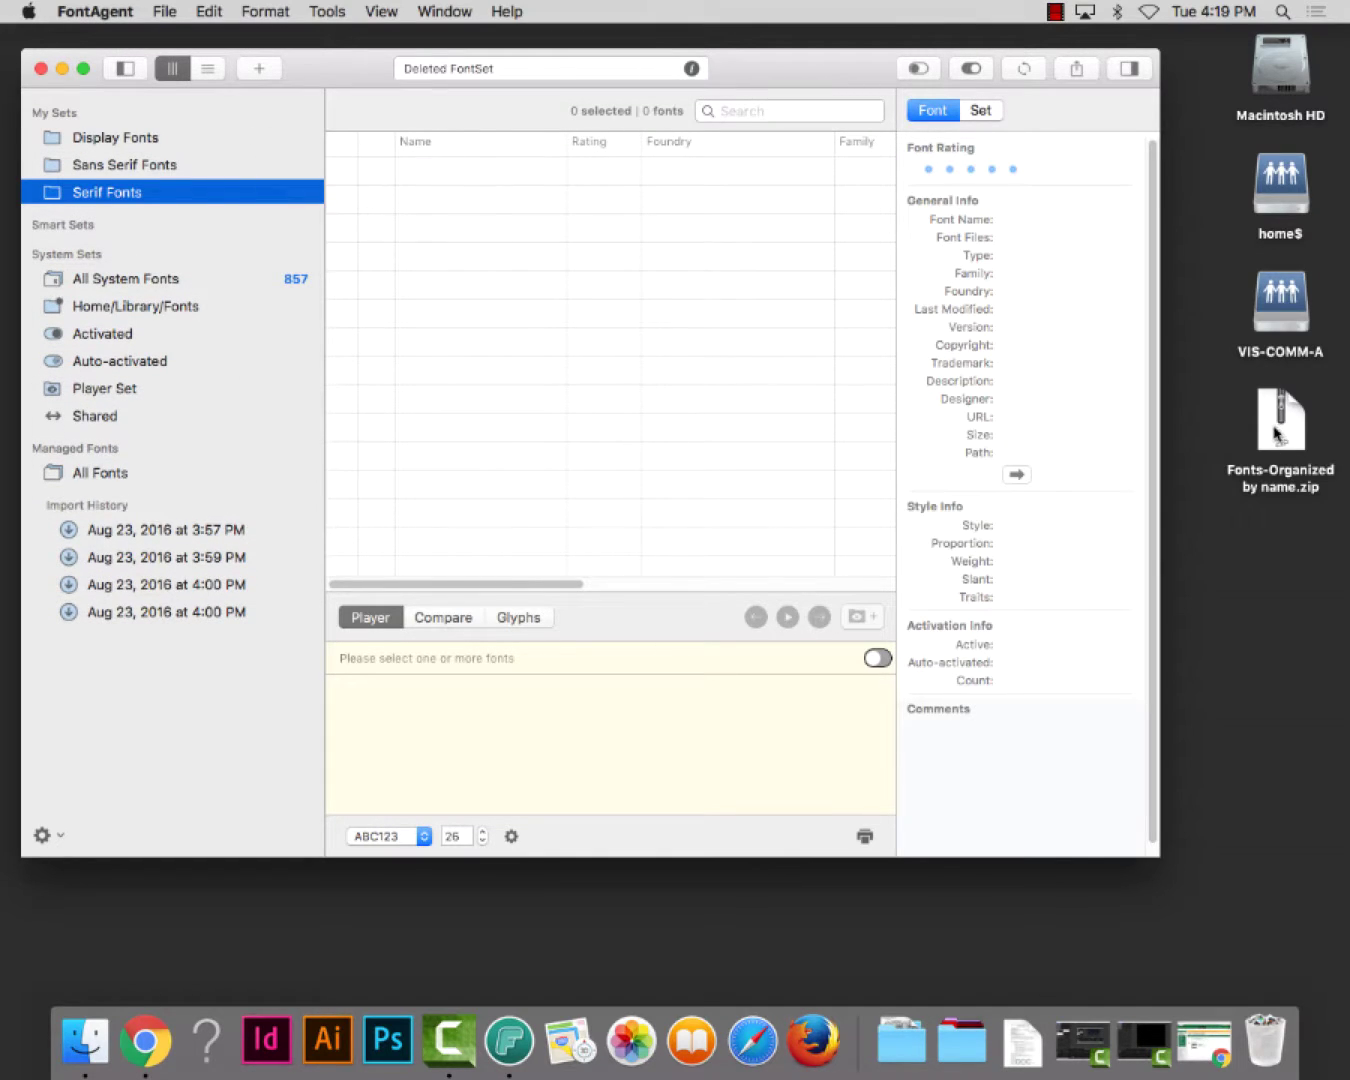
Extract "Fonts-Organized by name.zip" on the desktop and move the zip archive to the Trash.
{"action": "left_click_drag", "start_coordinate": [829, 81], "coordinate": [812, 65]}
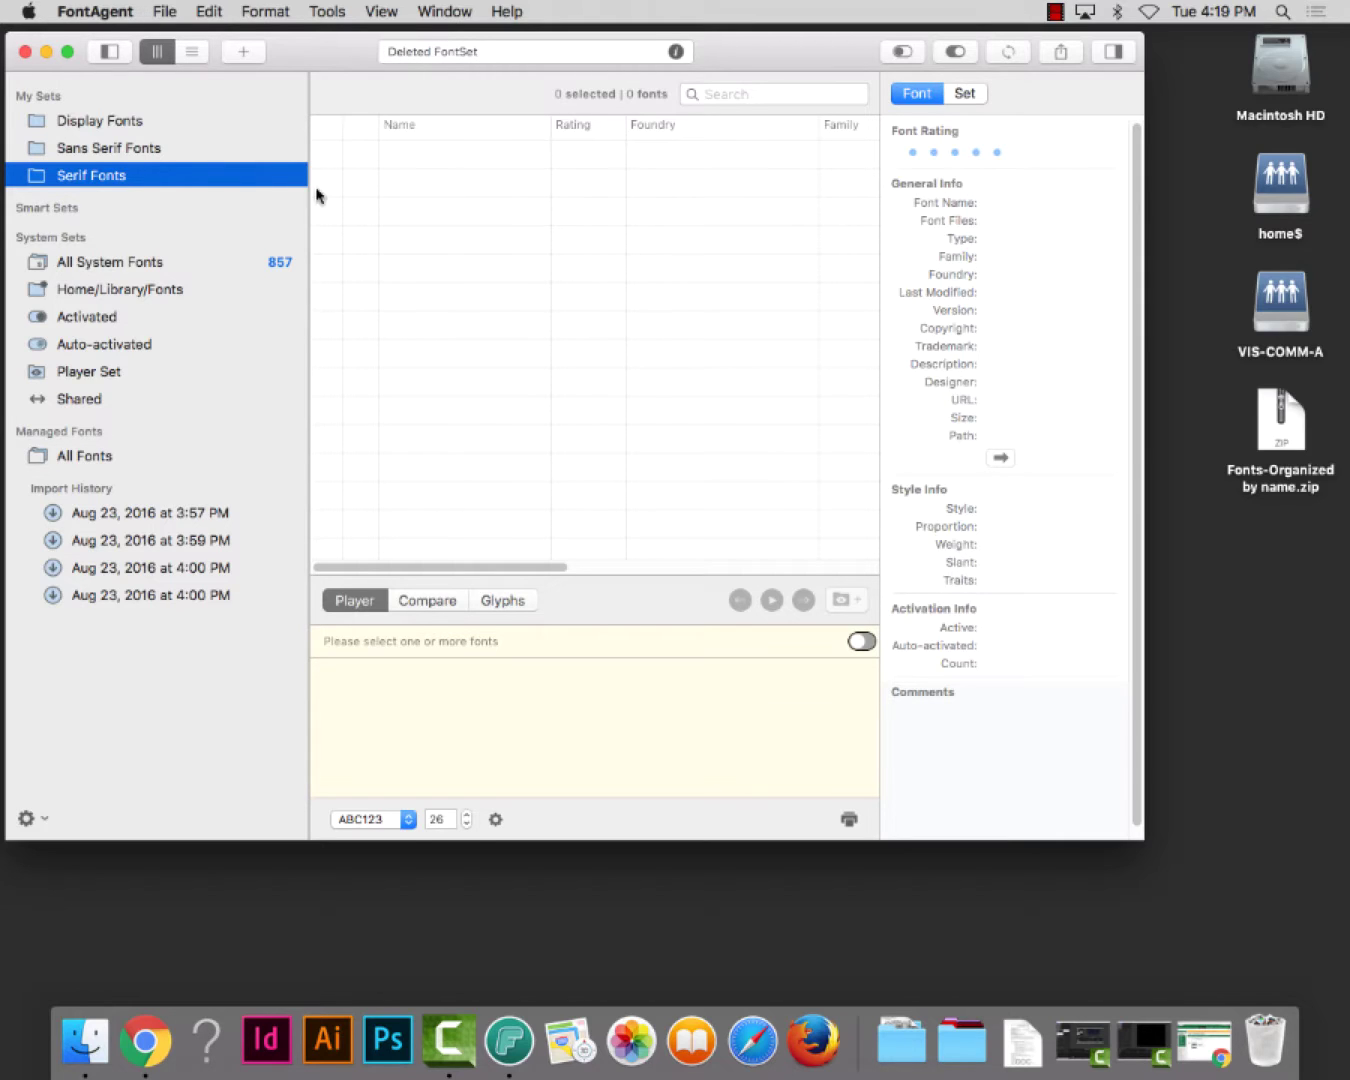
{"action": "mouse_move", "coordinate": [238, 175]}
{"action": "left_click", "coordinate": [1276, 445]}
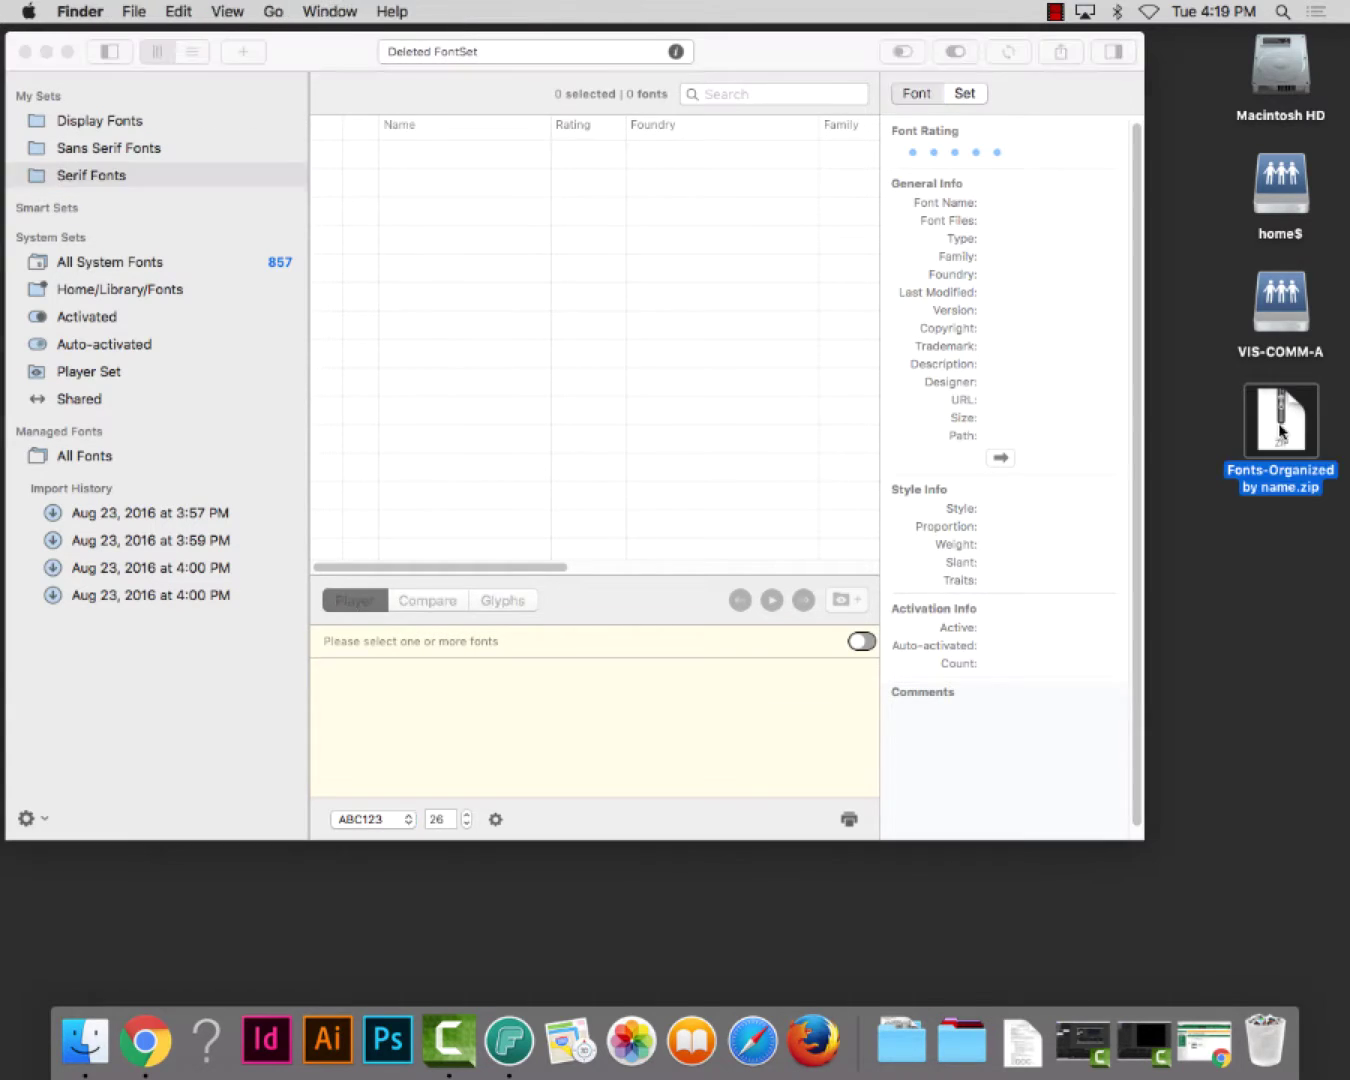
{"action": "double_click", "coordinate": [1277, 450]}
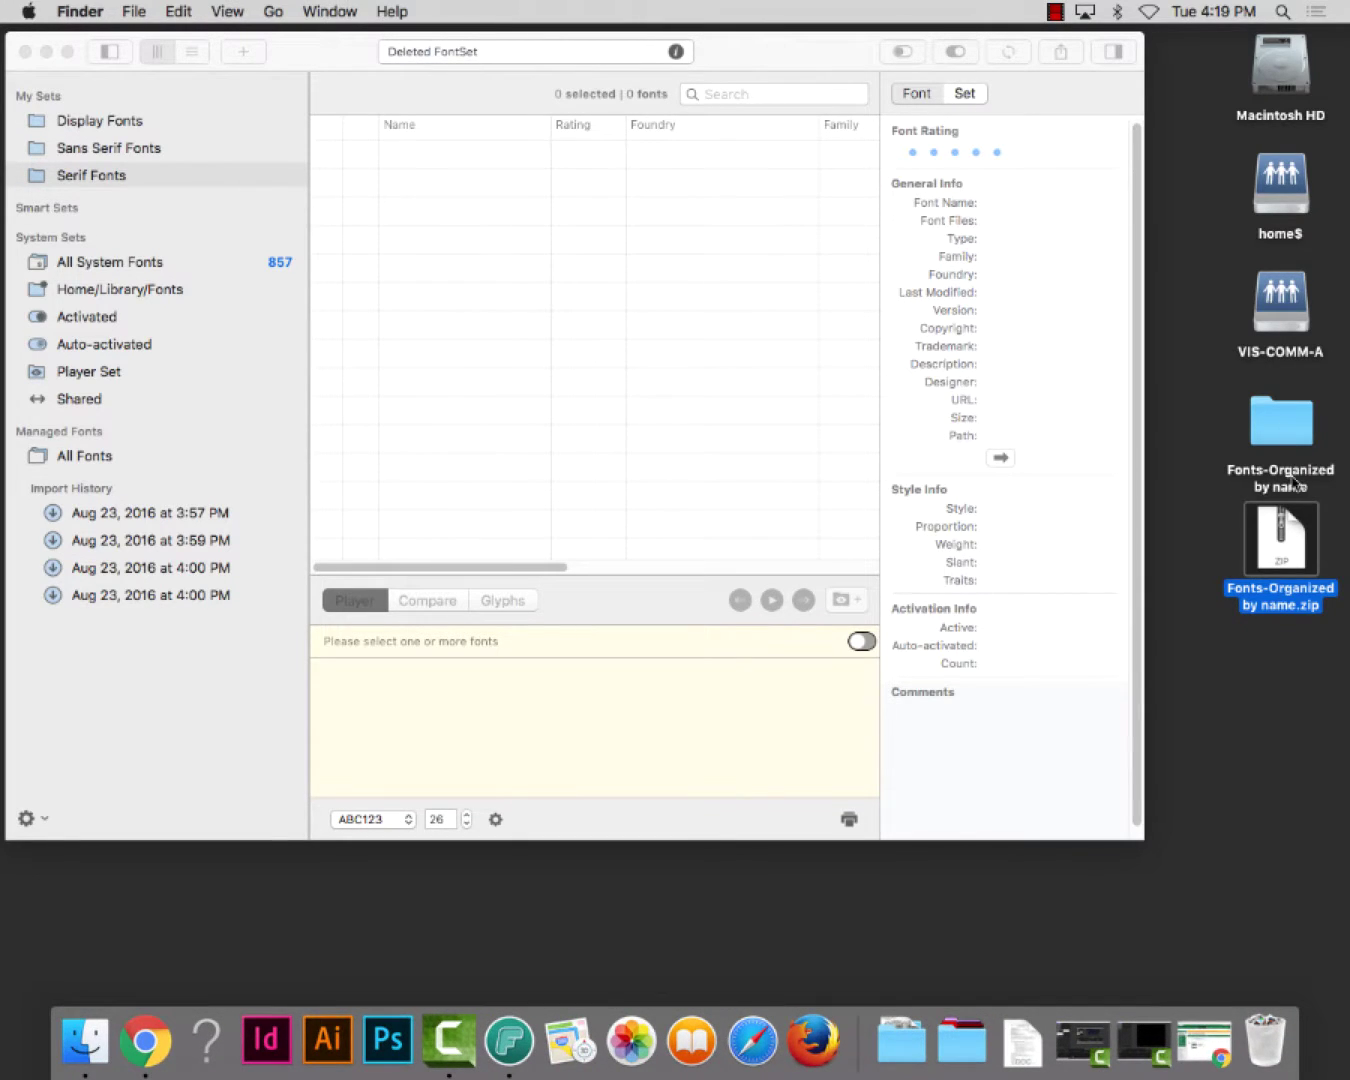
{"action": "left_click_drag", "start_coordinate": [1290, 551], "coordinate": [1268, 1054]}
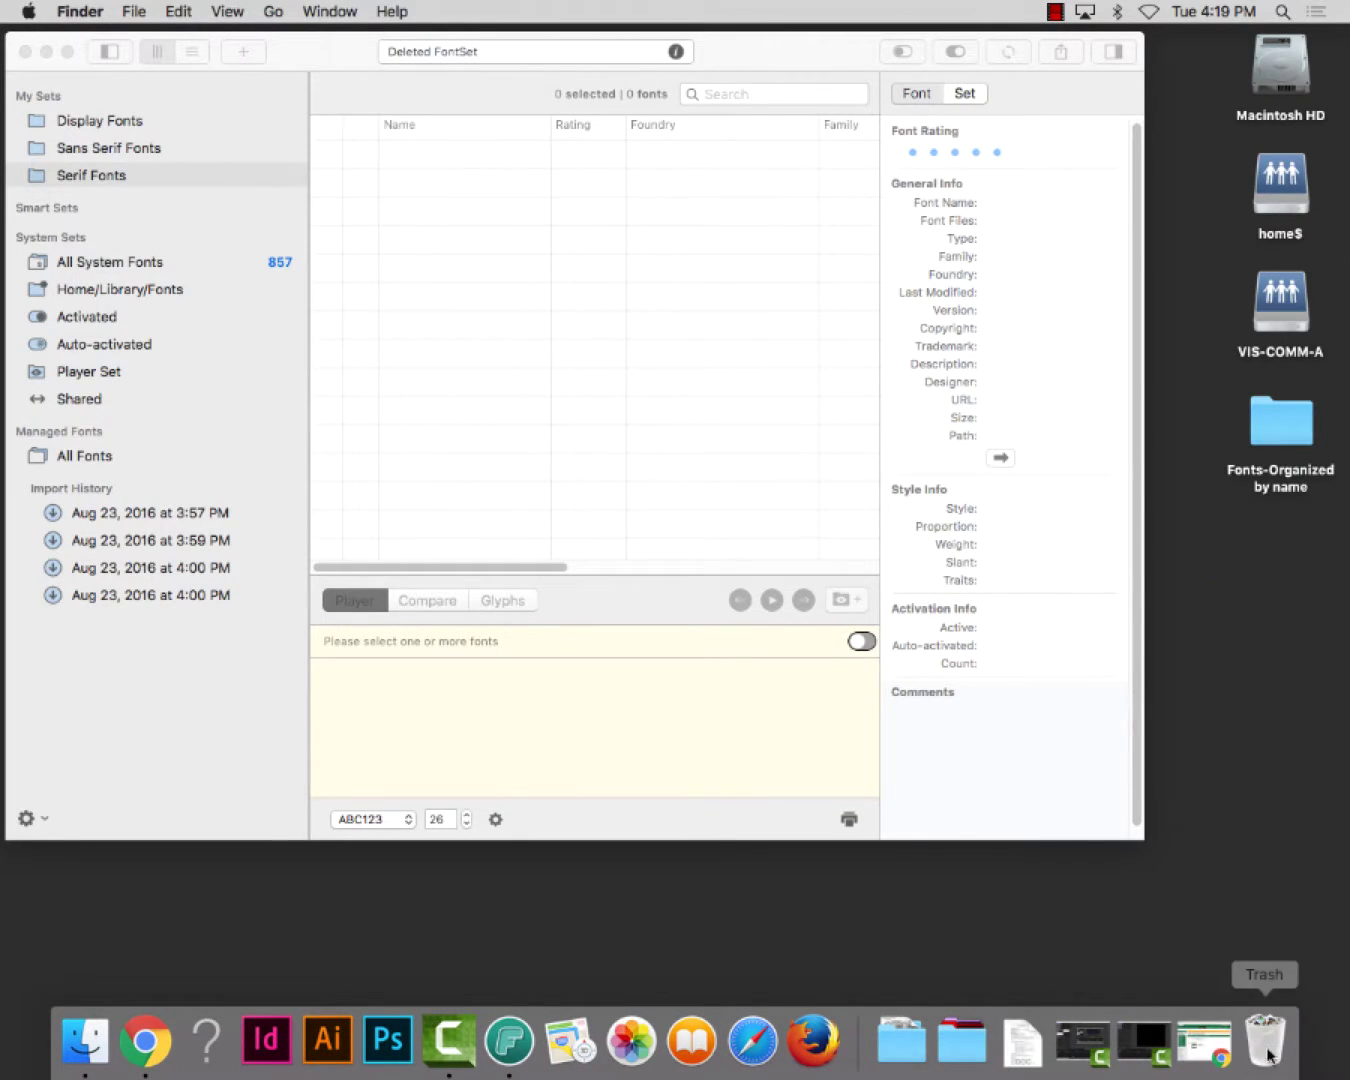
Open the extracted "Fonts-Organized by name" folder in list view and place its narrowed window beside the font manager.
{"action": "double_click", "coordinate": [1282, 430]}
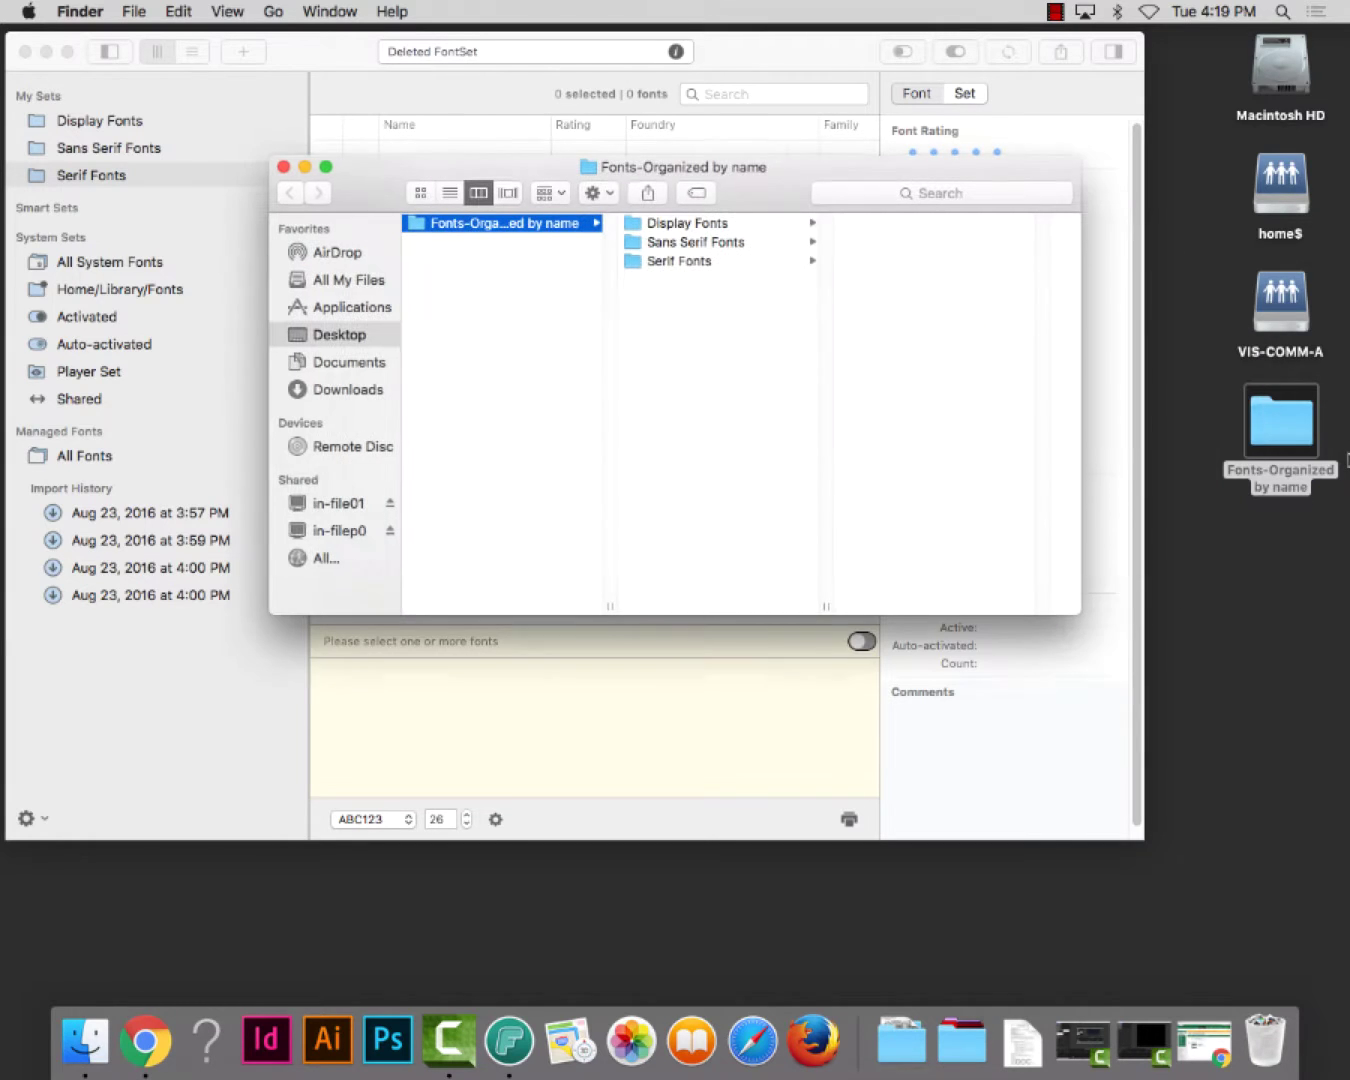
{"action": "left_click_drag", "start_coordinate": [612, 175], "coordinate": [933, 436]}
{"action": "left_click", "coordinate": [766, 459]}
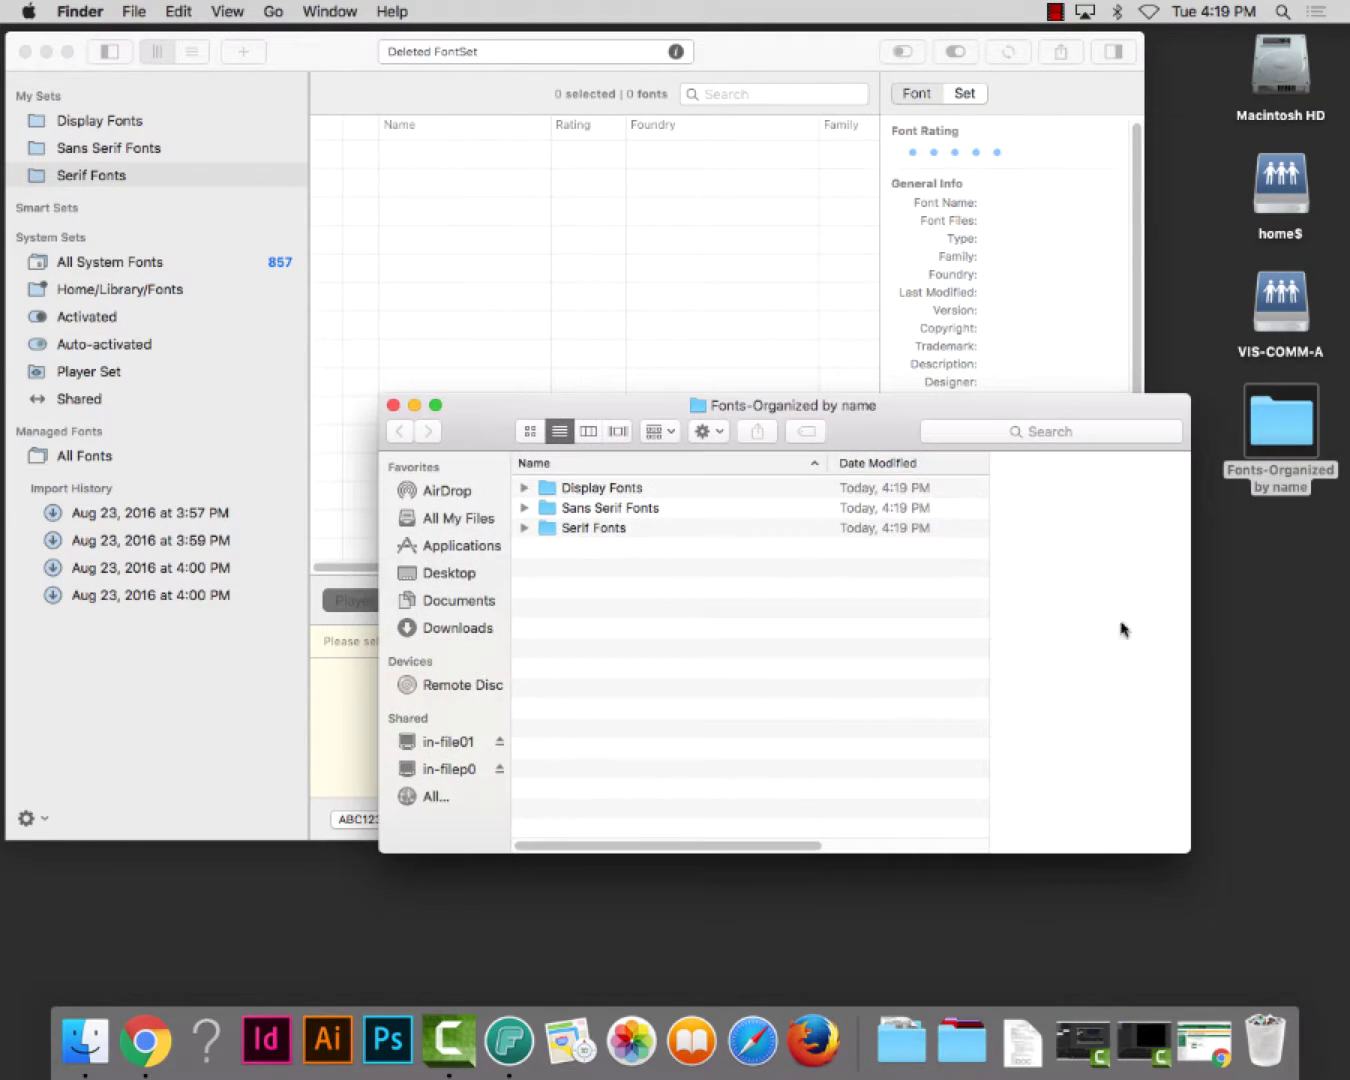
{"action": "left_click_drag", "start_coordinate": [1188, 851], "coordinate": [739, 864]}
{"action": "left_click_drag", "start_coordinate": [521, 396], "coordinate": [1204, 421]}
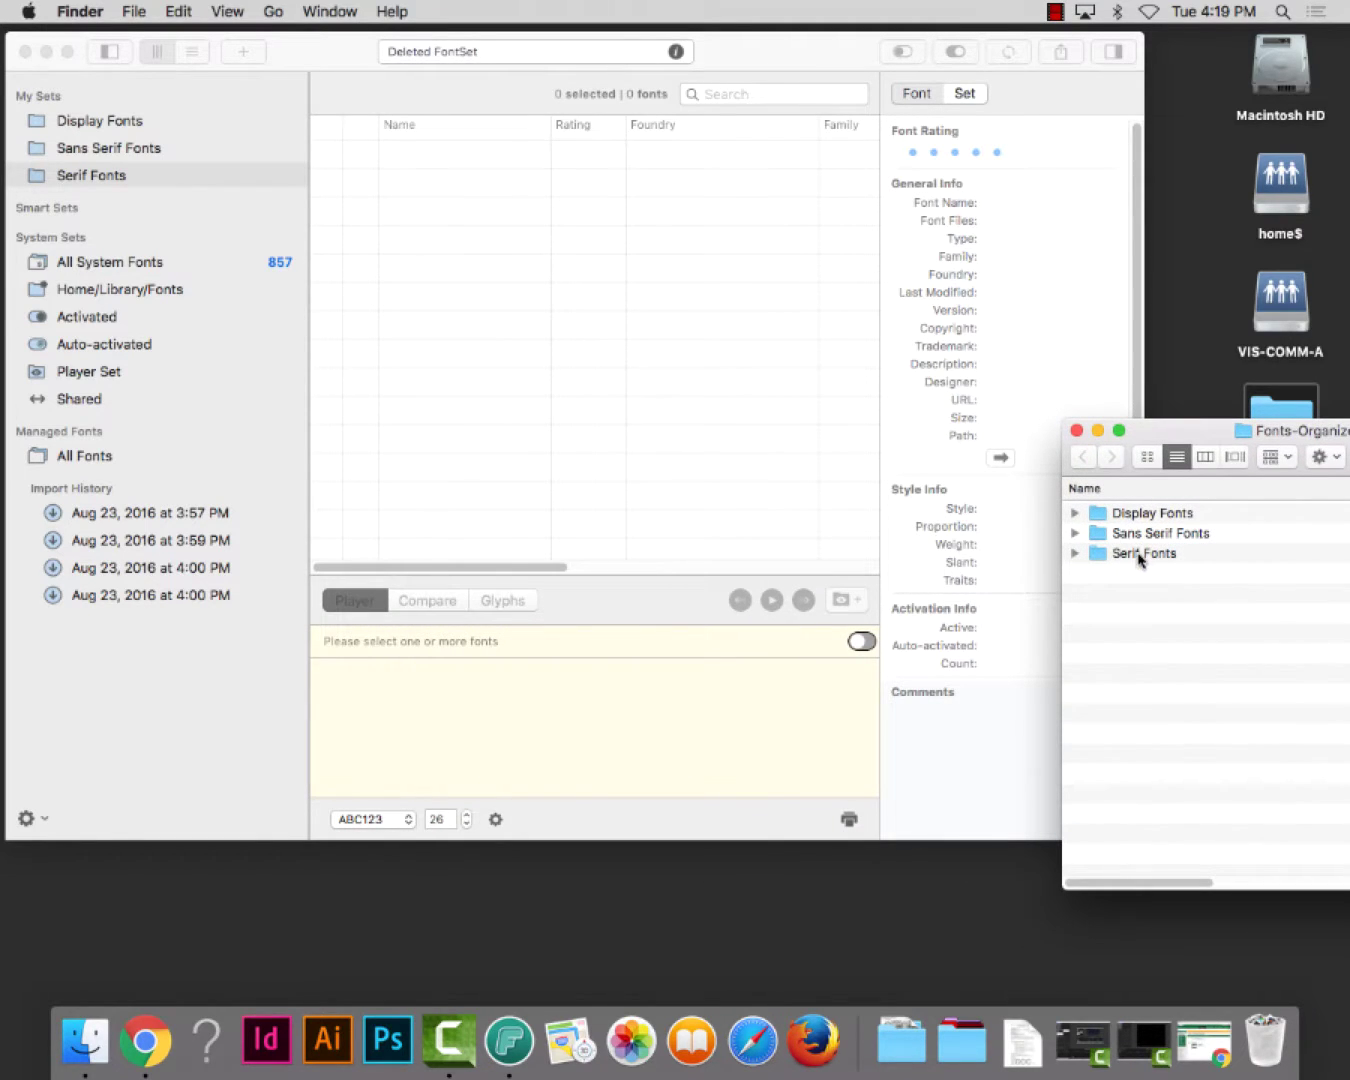
{"action": "left_click_drag", "start_coordinate": [1150, 436], "coordinate": [1195, 444]}
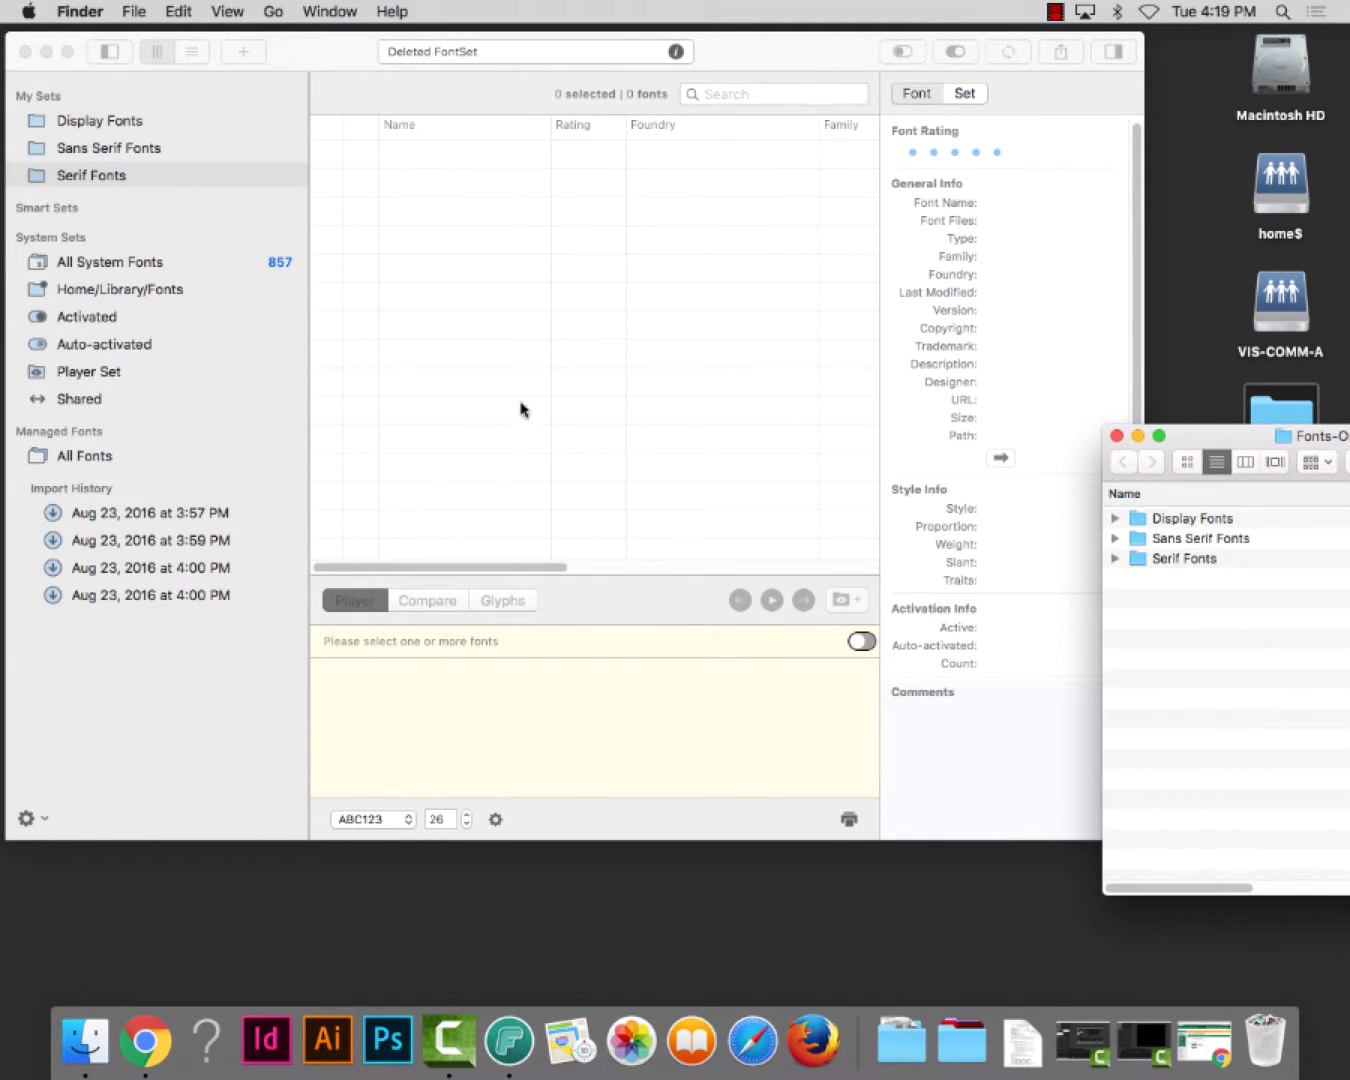
{"action": "left_click", "coordinate": [85, 122]}
{"action": "left_click", "coordinate": [280, 122]}
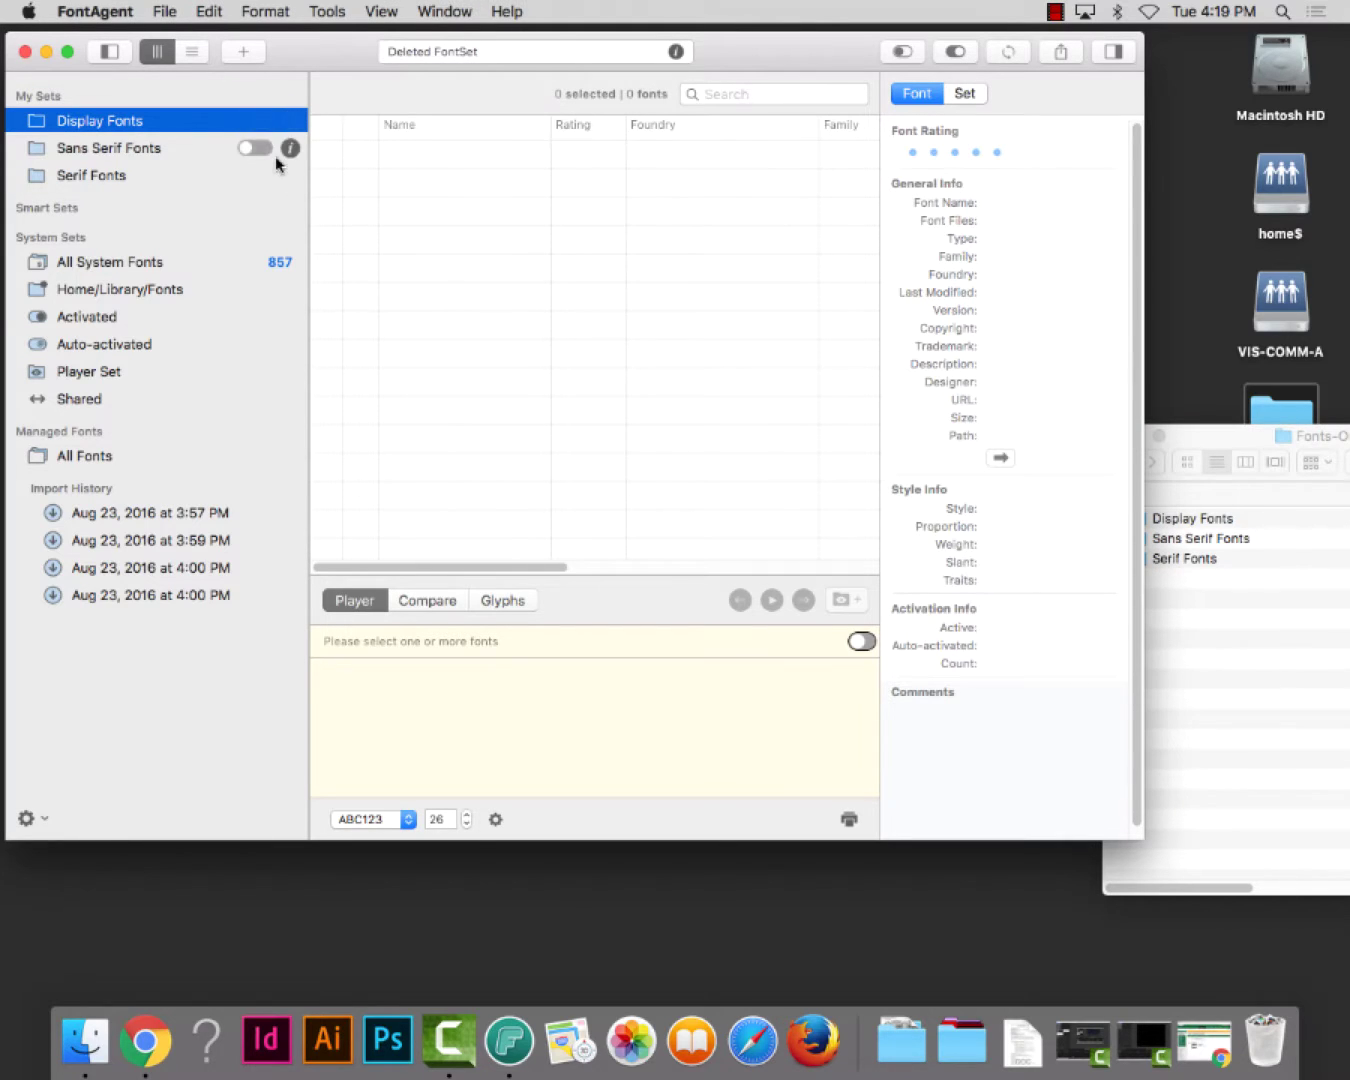
{"action": "right_click", "coordinate": [107, 126]}
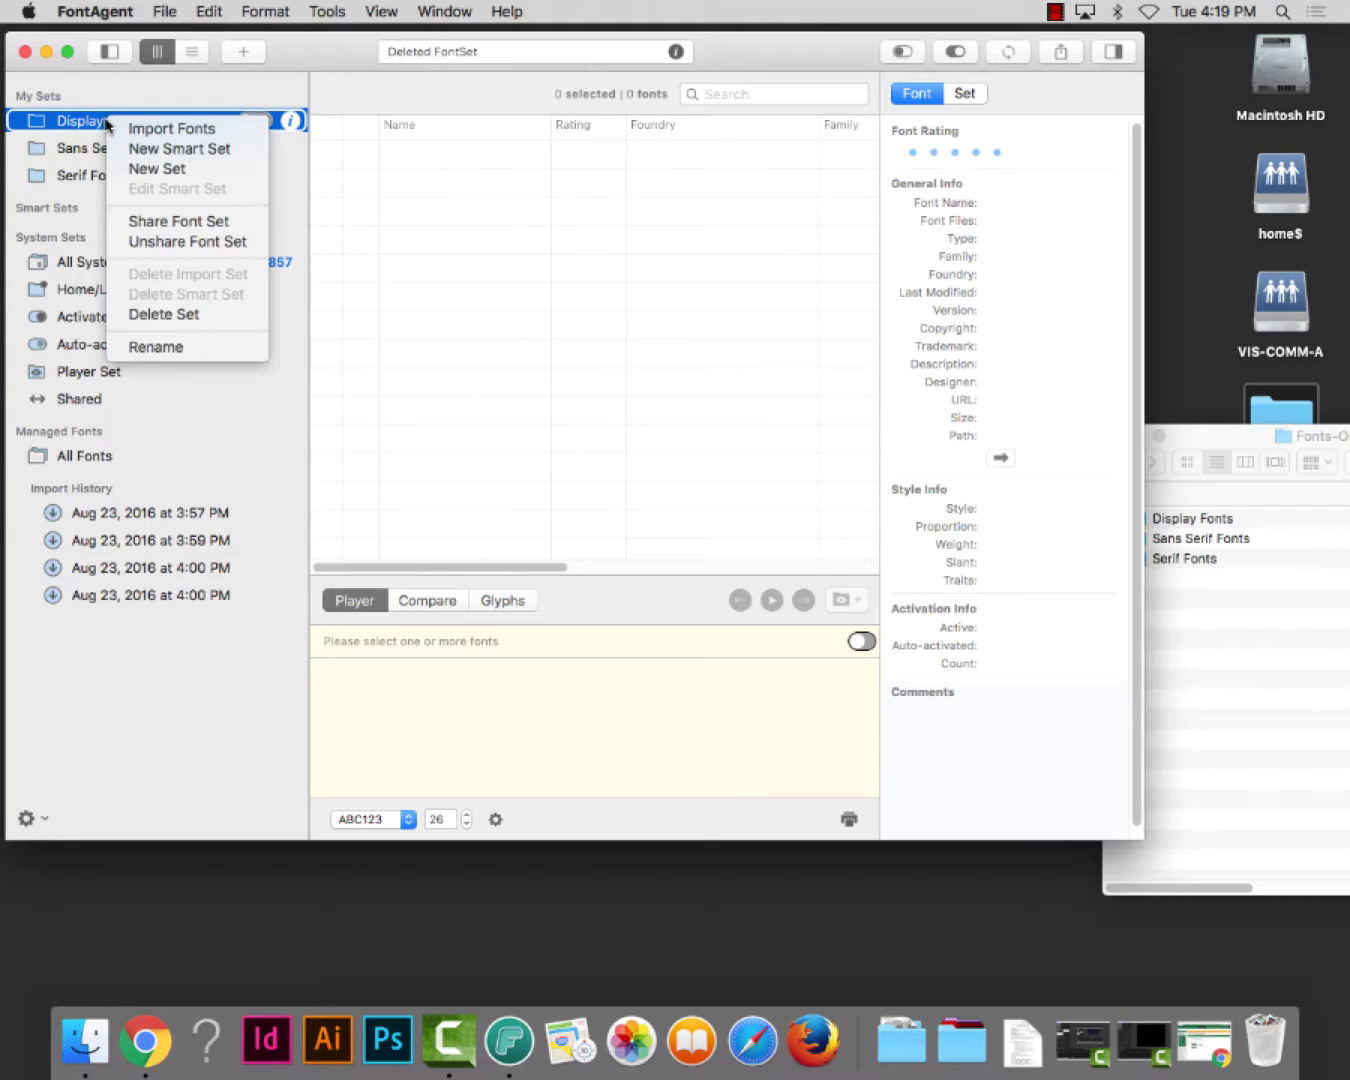
{"action": "left_click", "coordinate": [163, 128]}
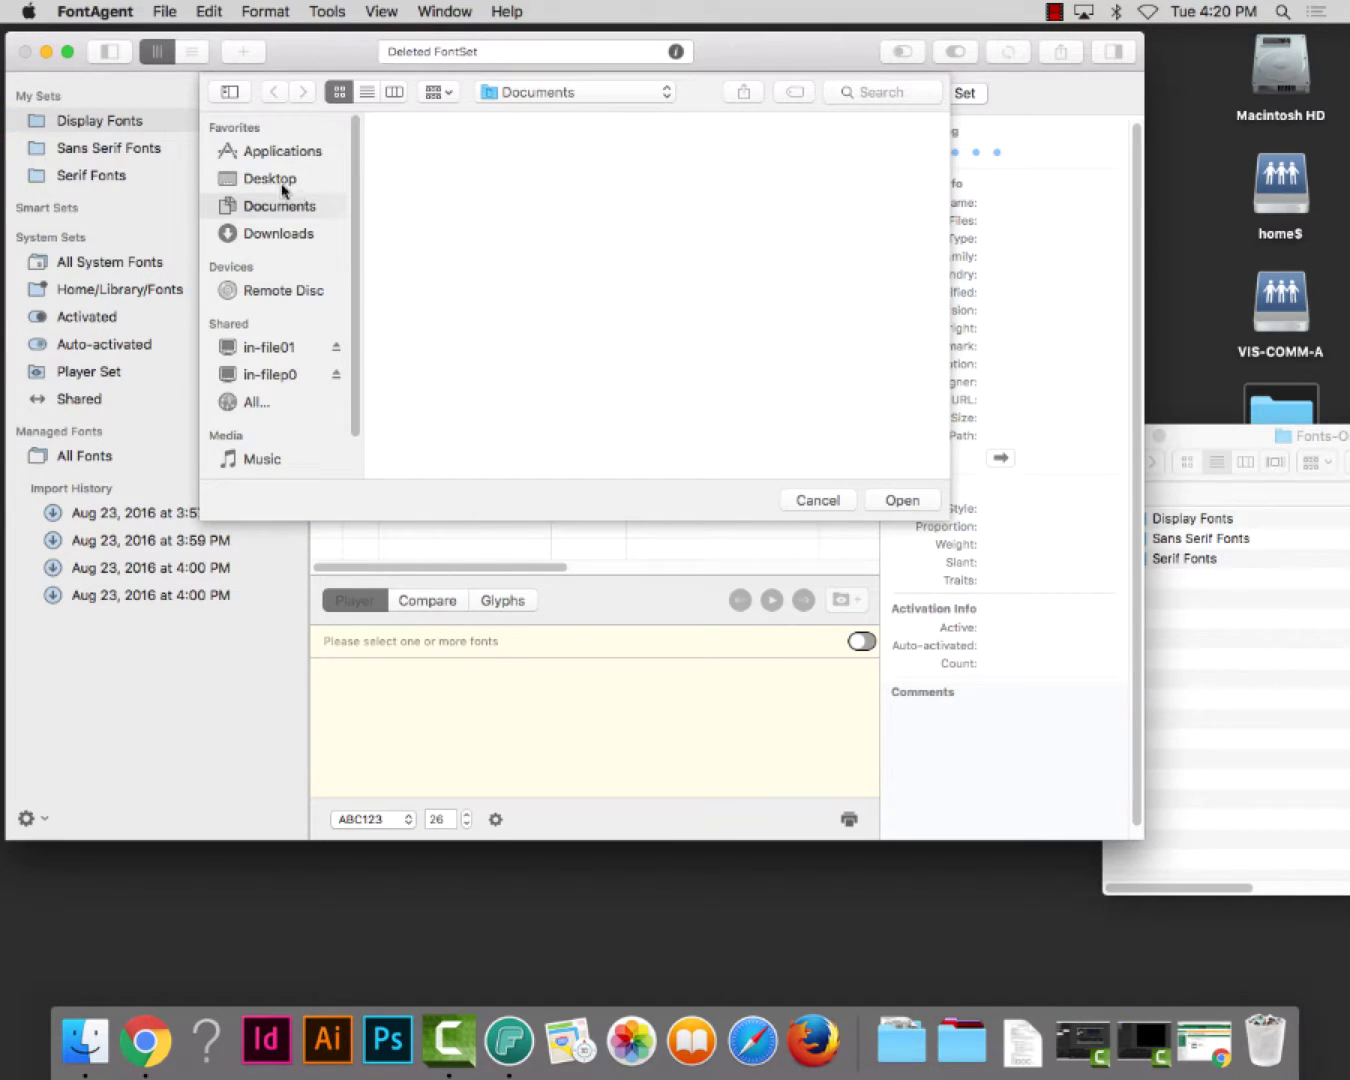
{"action": "left_click", "coordinate": [286, 185]}
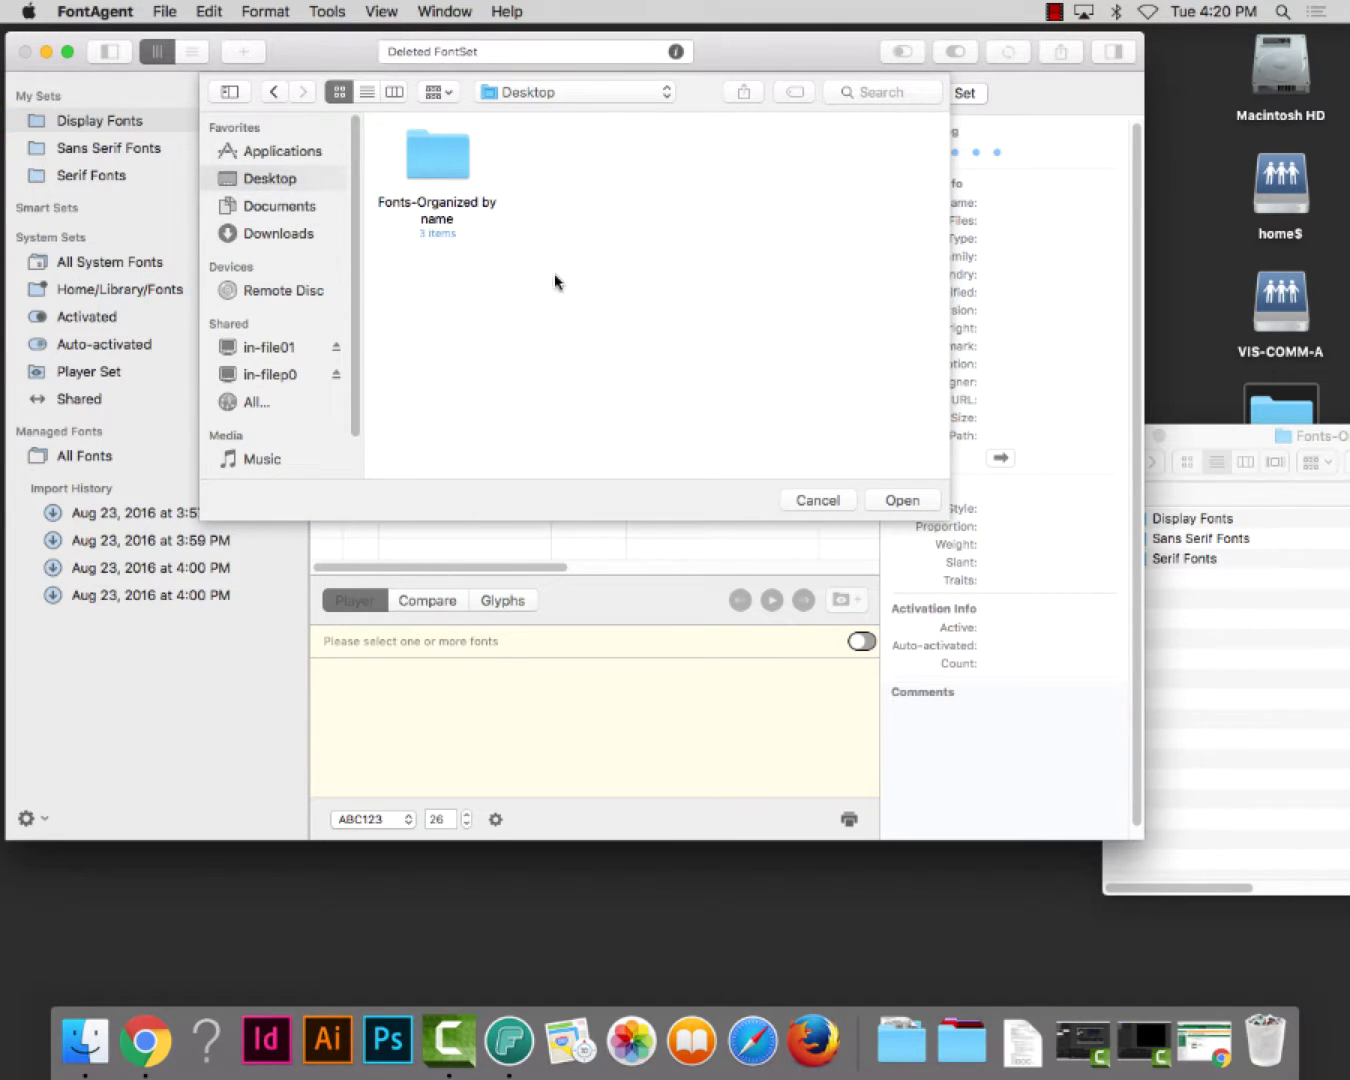
{"action": "left_click", "coordinate": [444, 168]}
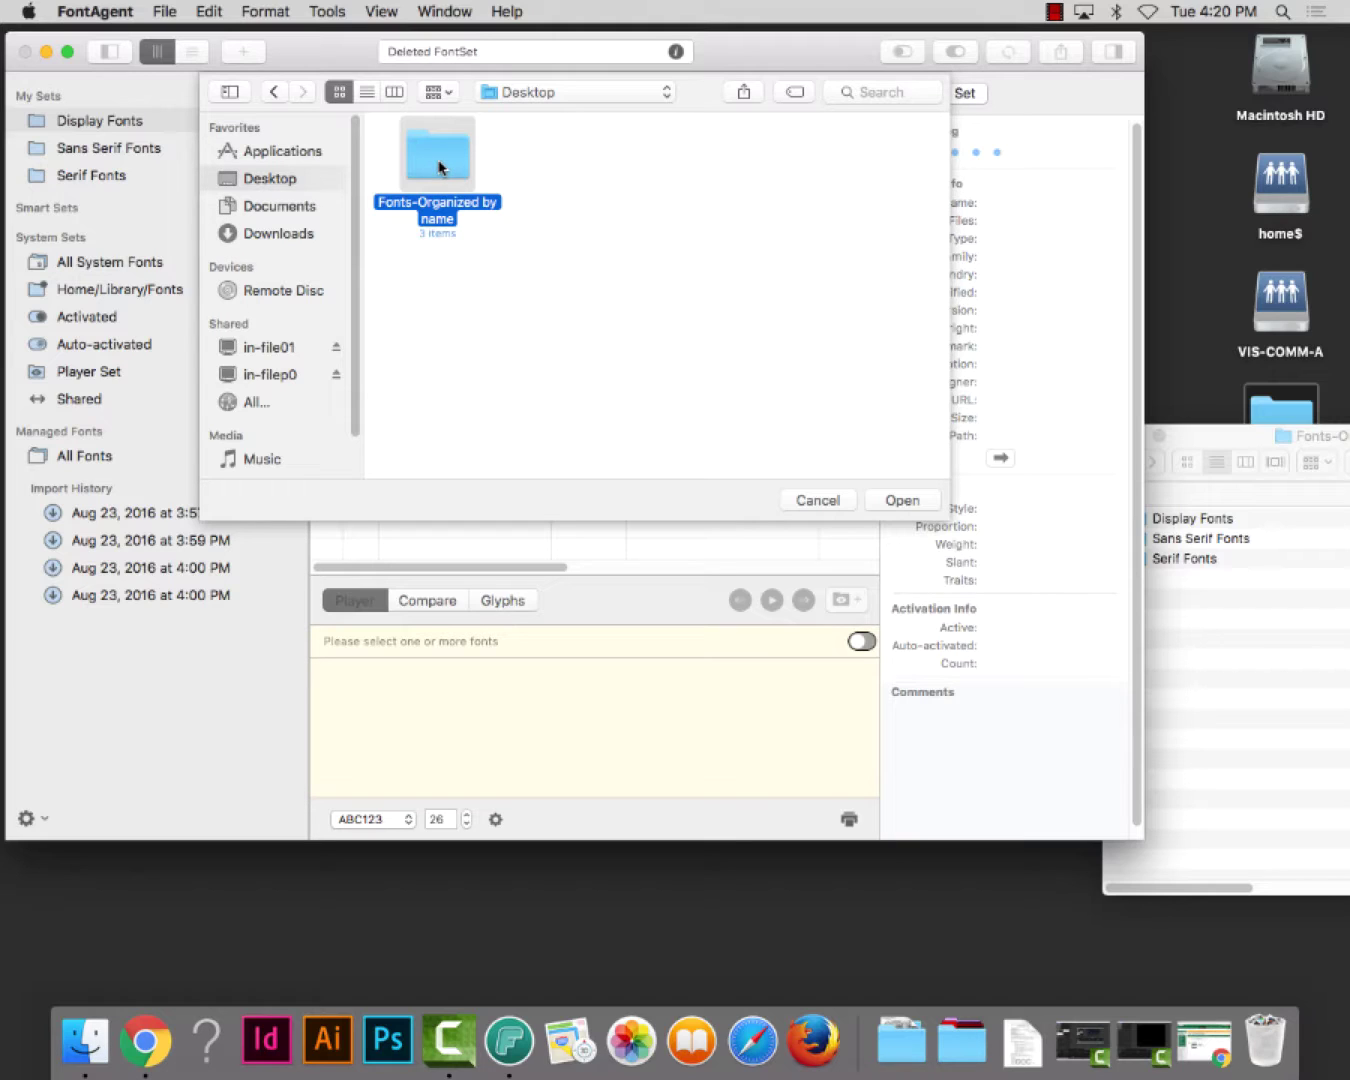
{"action": "left_click", "coordinate": [921, 500]}
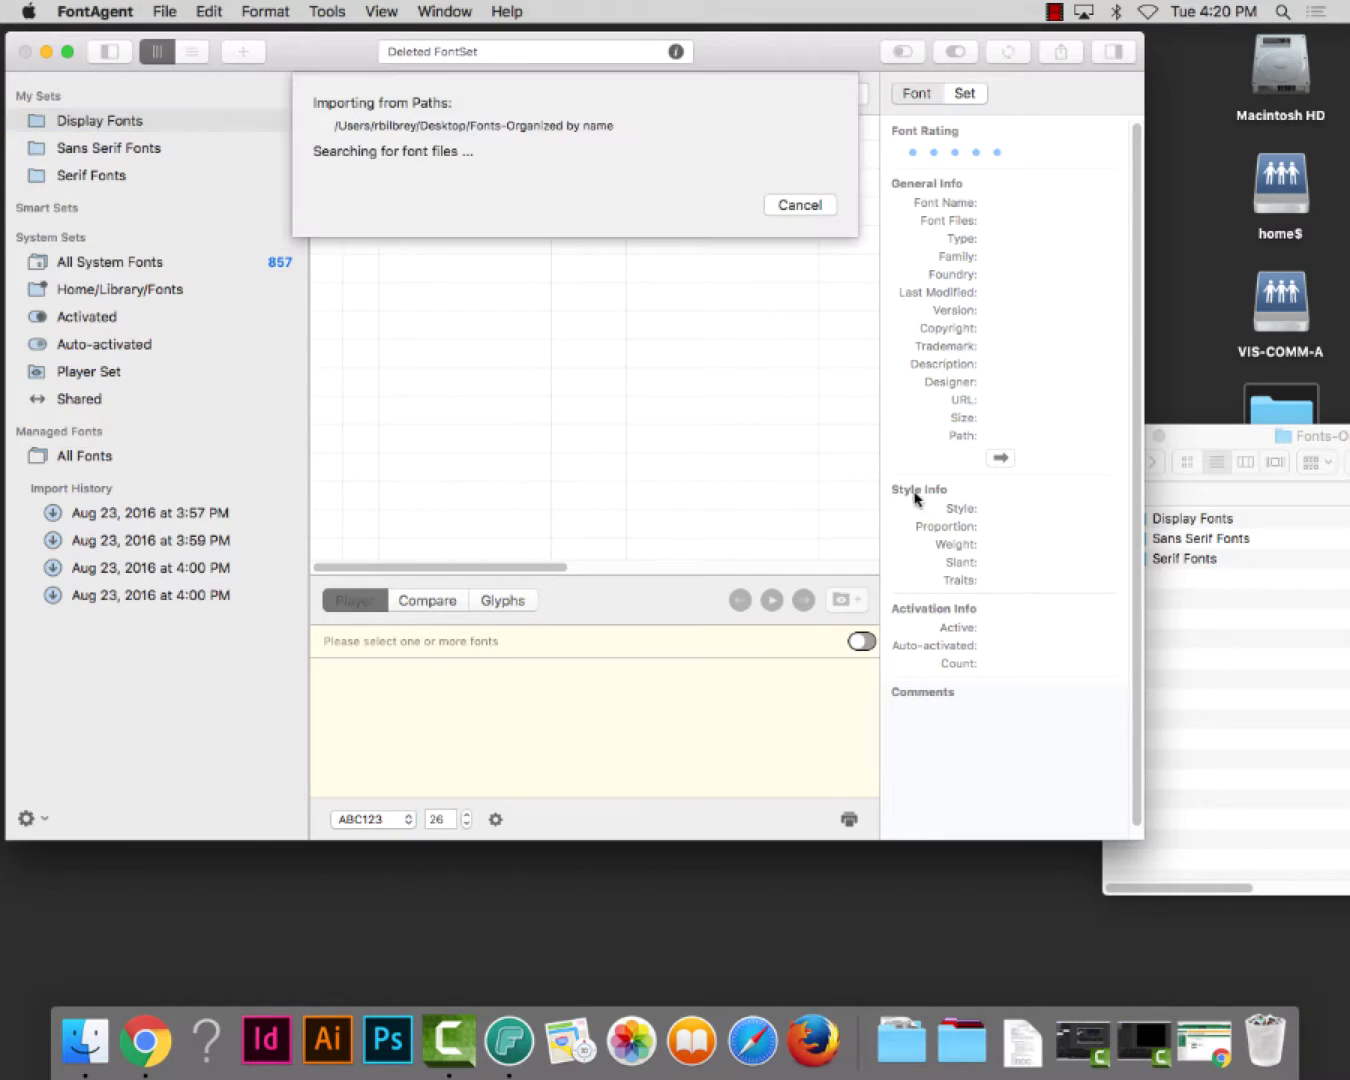
{"action": "left_click", "coordinate": [801, 205]}
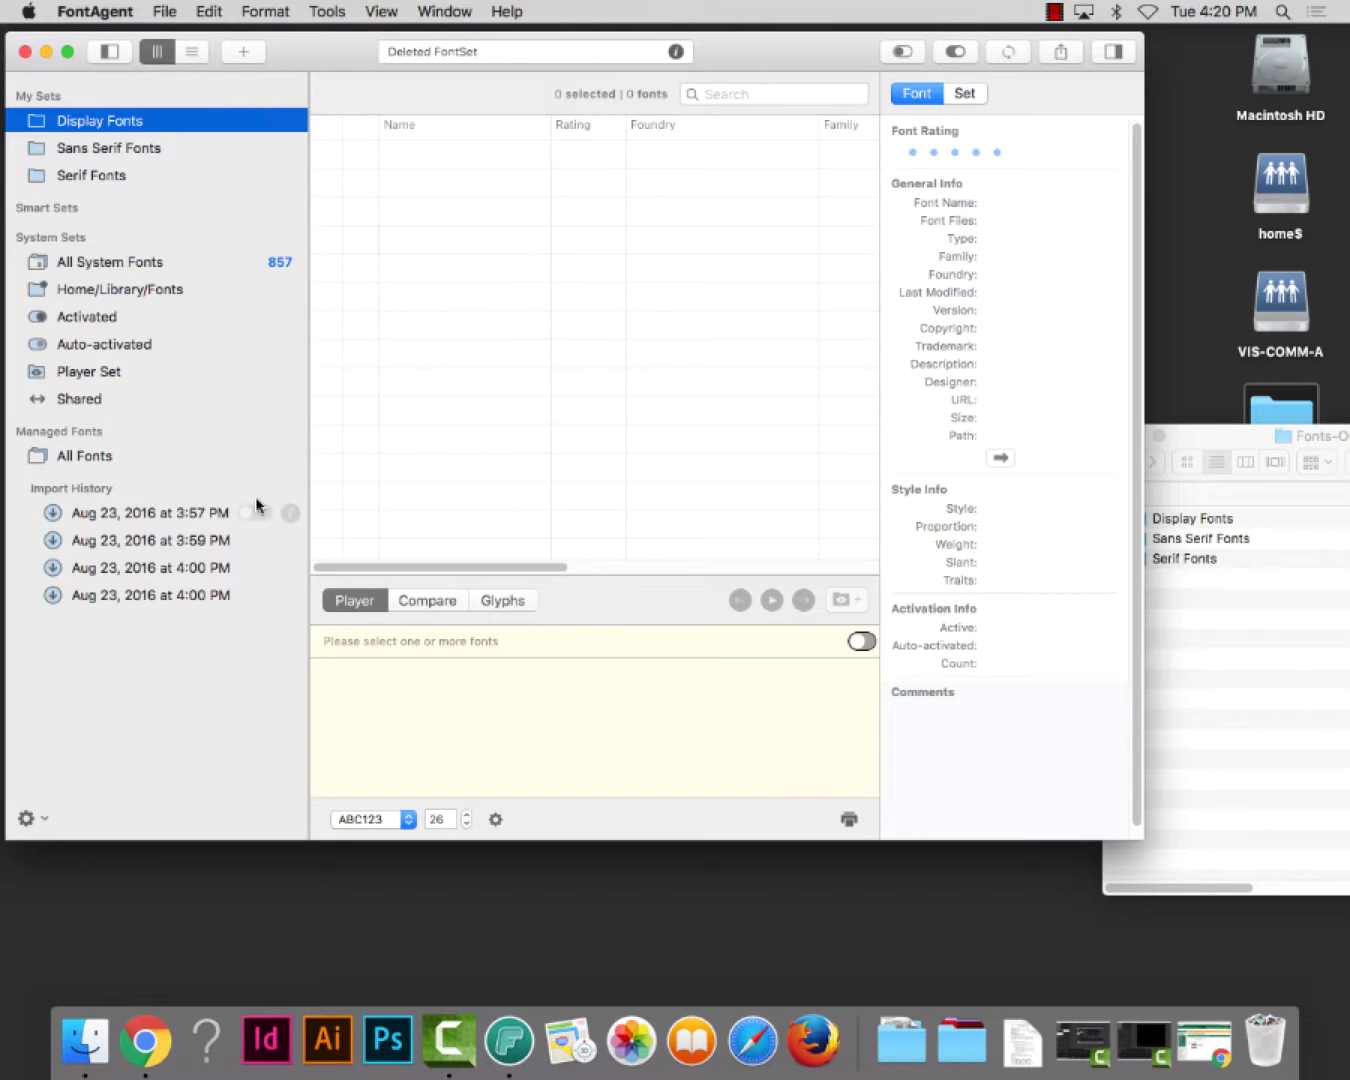
Import the "Display Fonts" subfolder of "Fonts-Organized by name" from the desktop, browsing in list view, and dismiss the import report.
{"action": "mouse_move", "coordinate": [168, 600]}
{"action": "right_click", "coordinate": [111, 121]}
{"action": "left_click", "coordinate": [160, 131]}
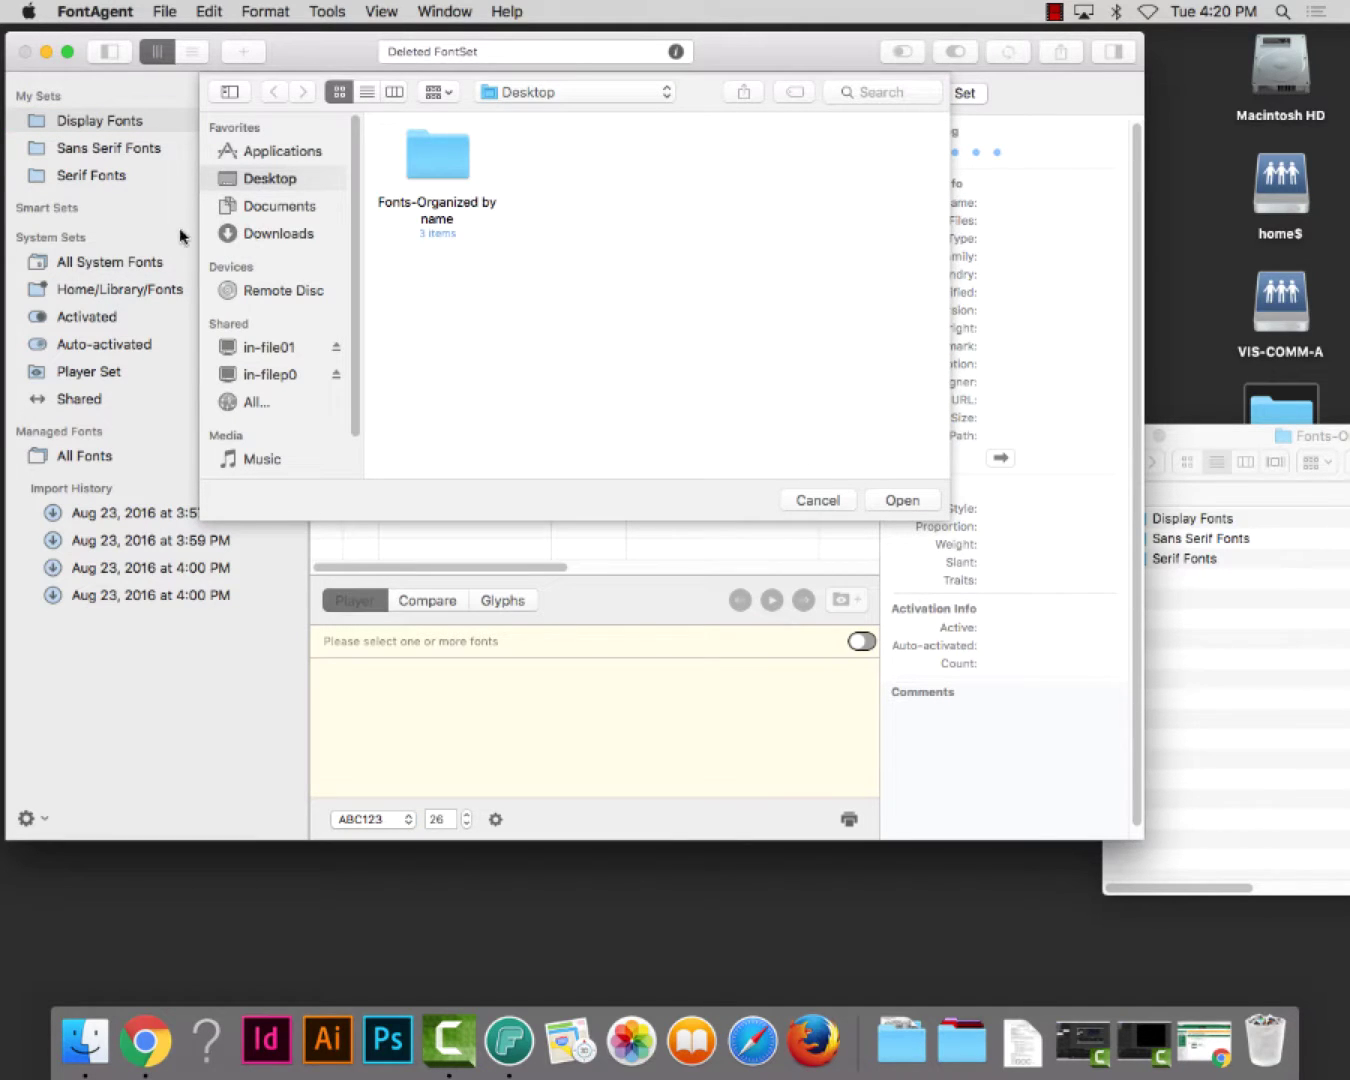
{"action": "left_click", "coordinate": [381, 94]}
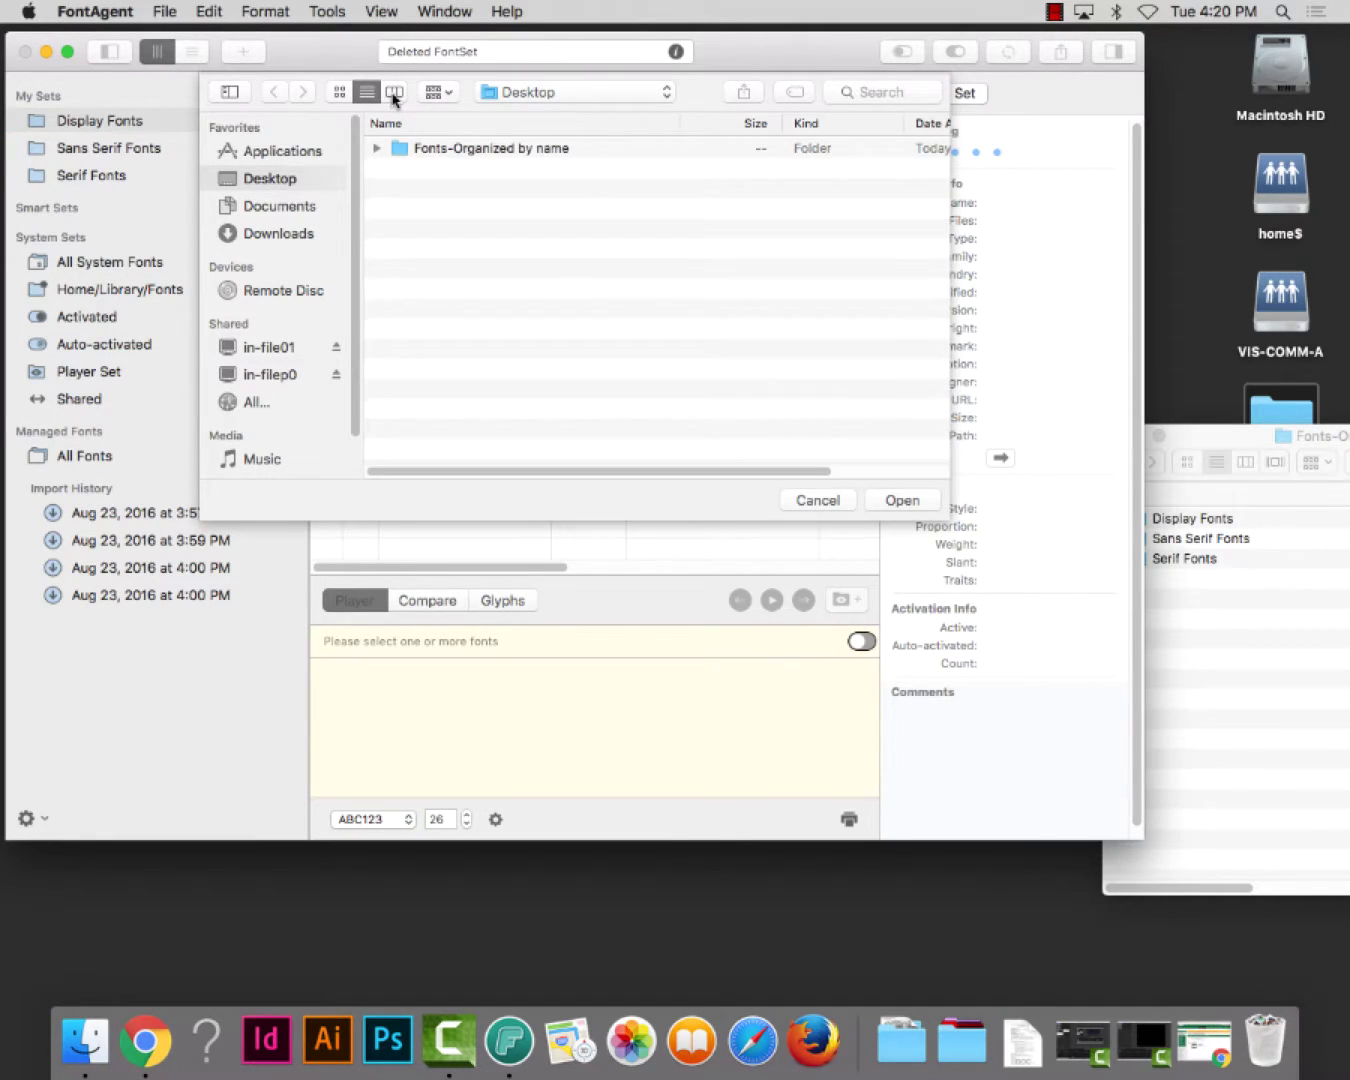
{"action": "left_click", "coordinate": [395, 91]}
{"action": "left_click", "coordinate": [366, 92]}
{"action": "left_click", "coordinate": [377, 148]}
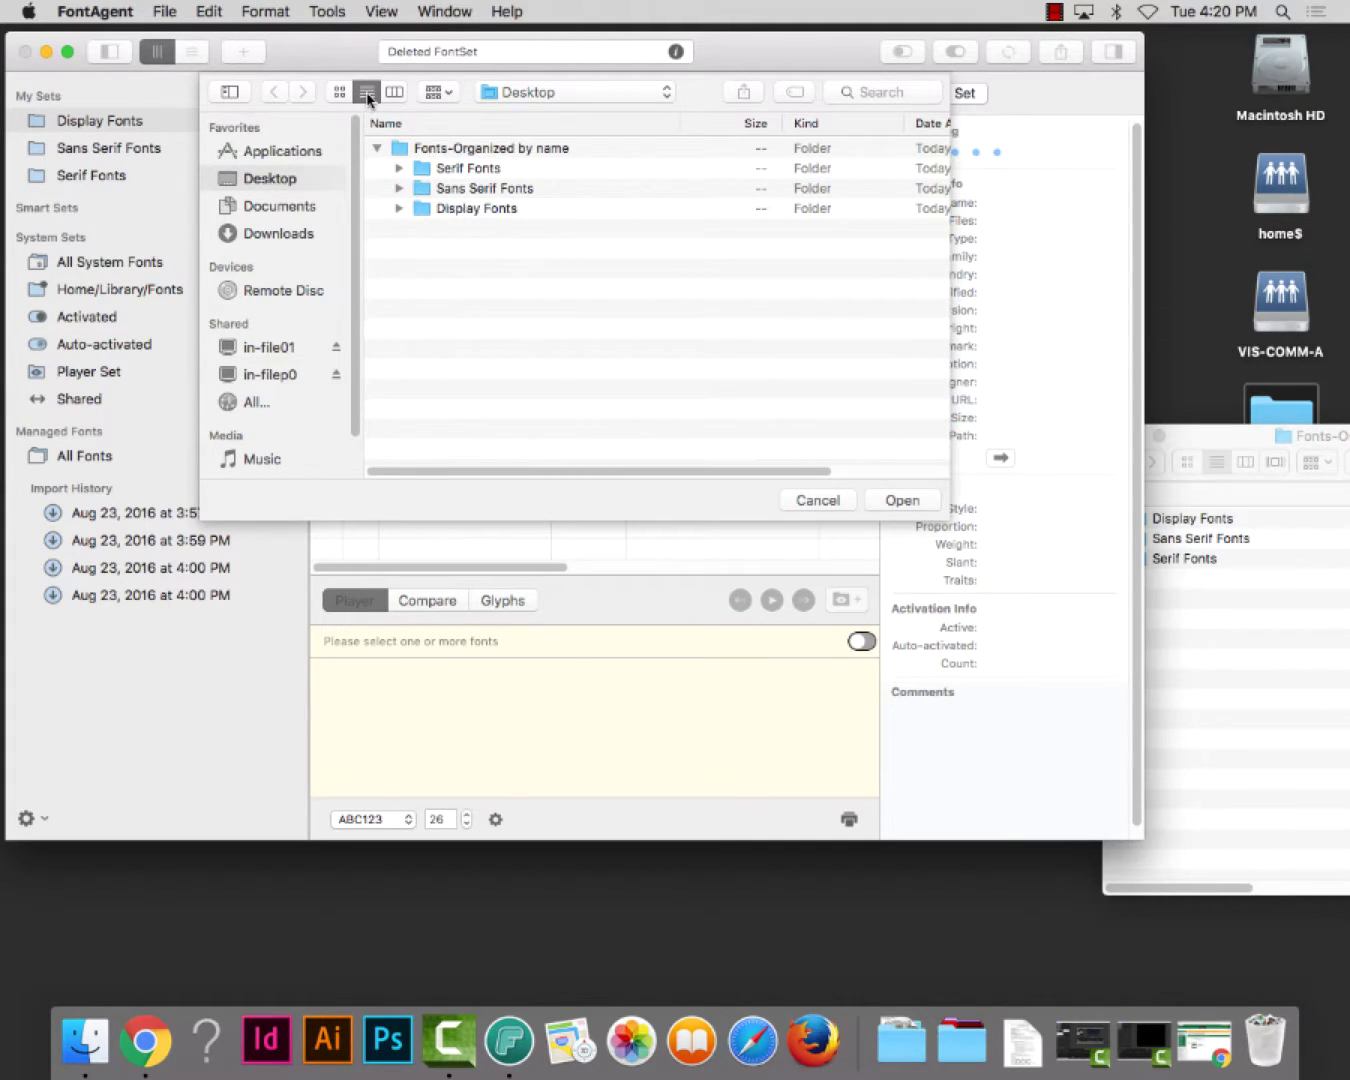
{"action": "left_click", "coordinate": [458, 212]}
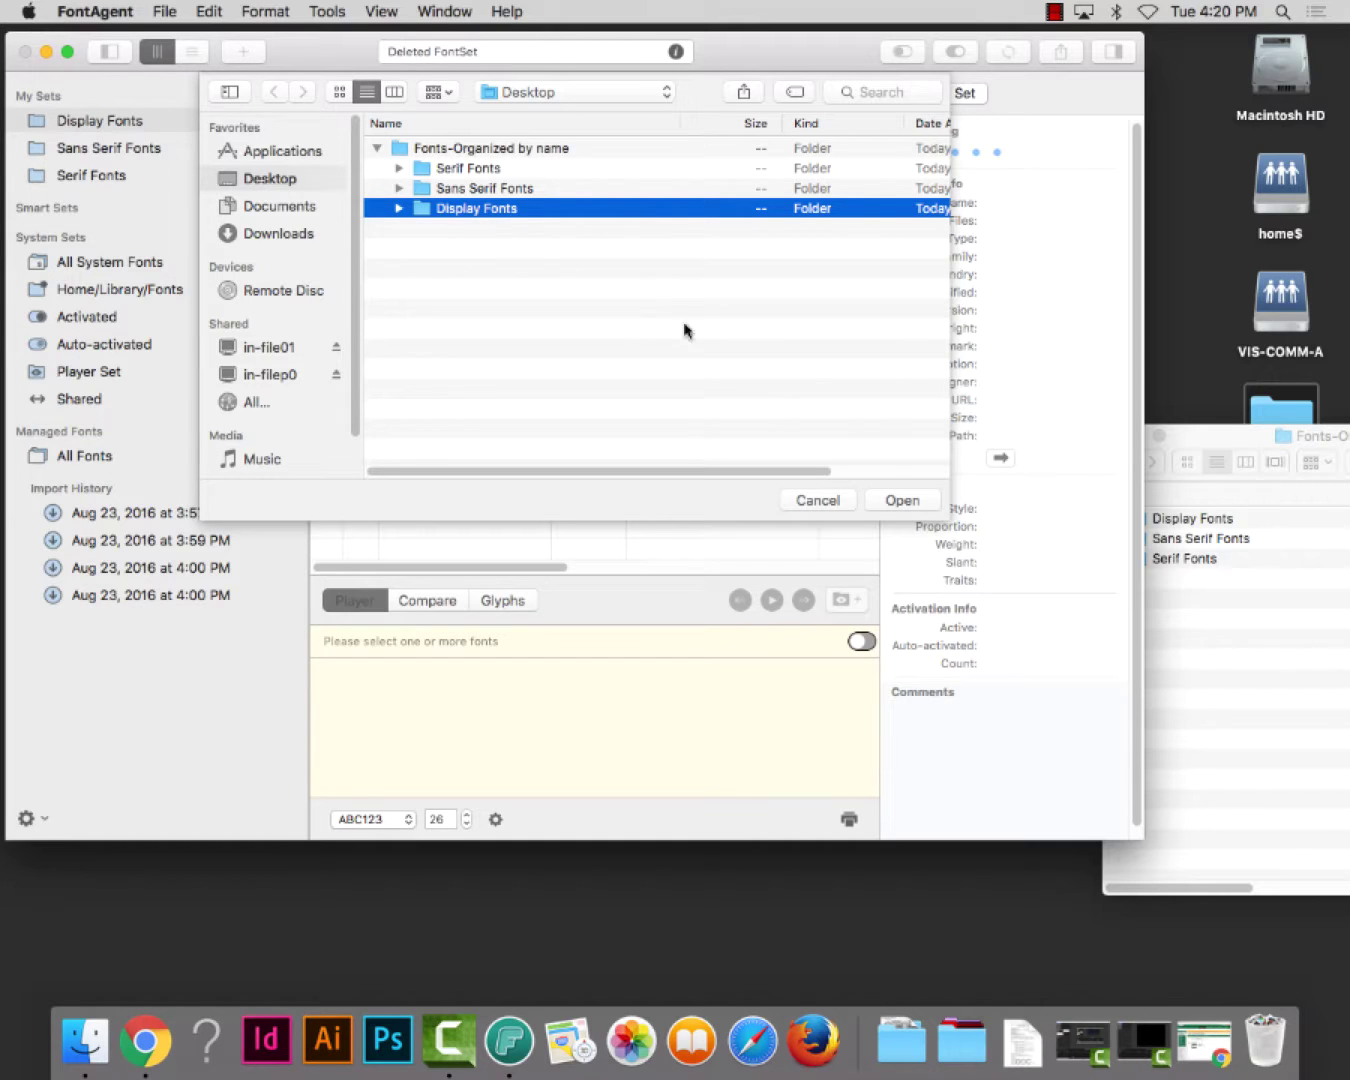
{"action": "left_click", "coordinate": [905, 501]}
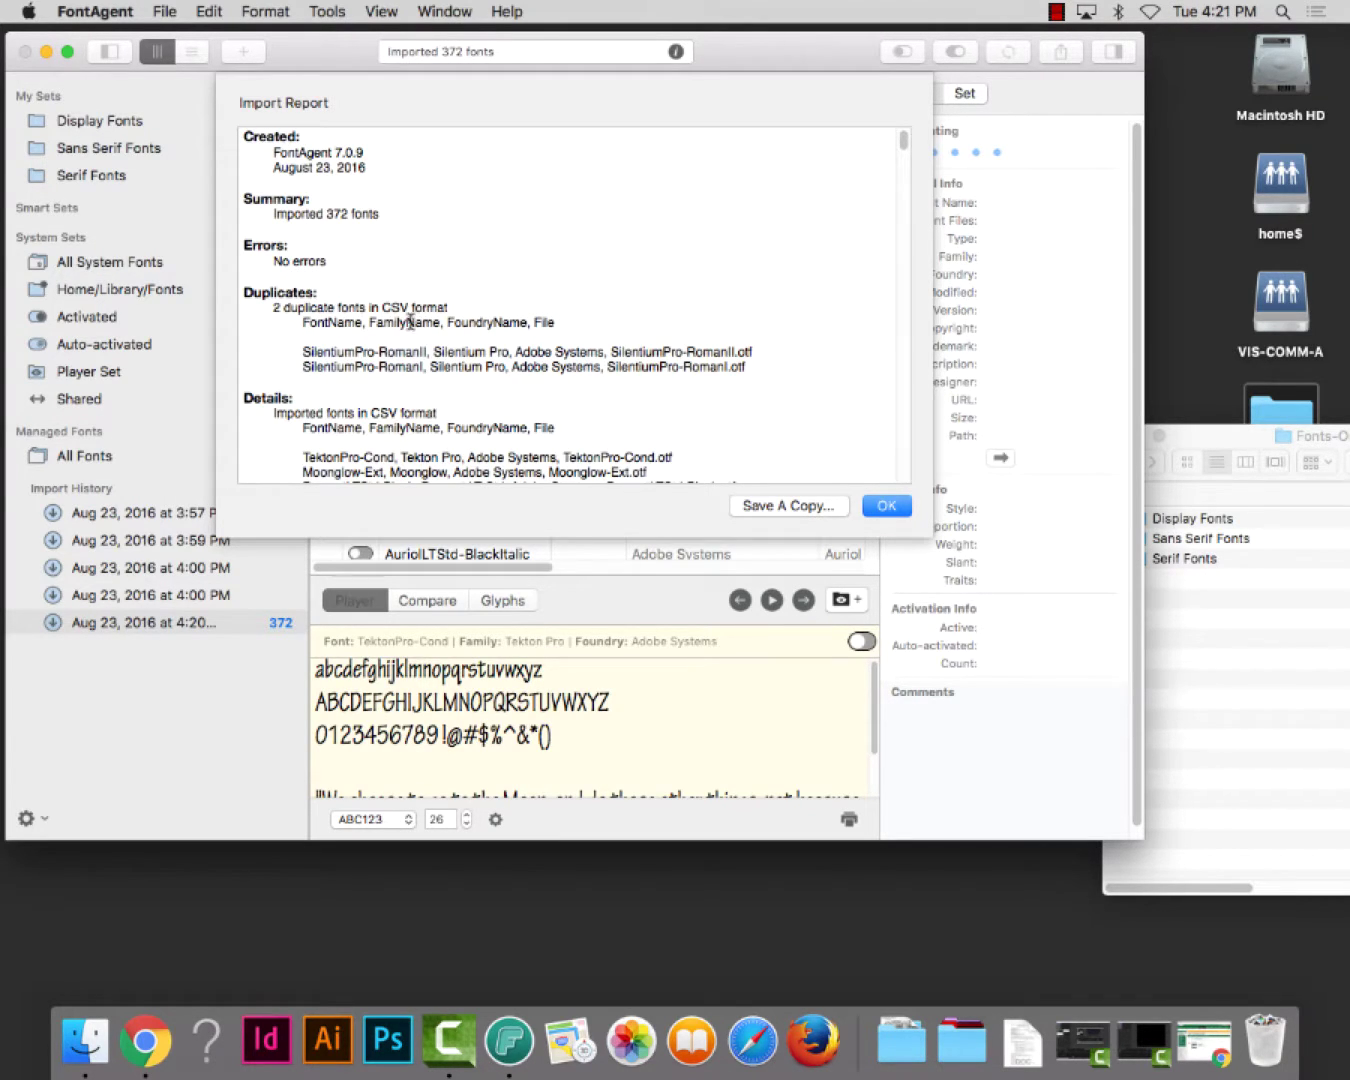
{"action": "left_click", "coordinate": [887, 506]}
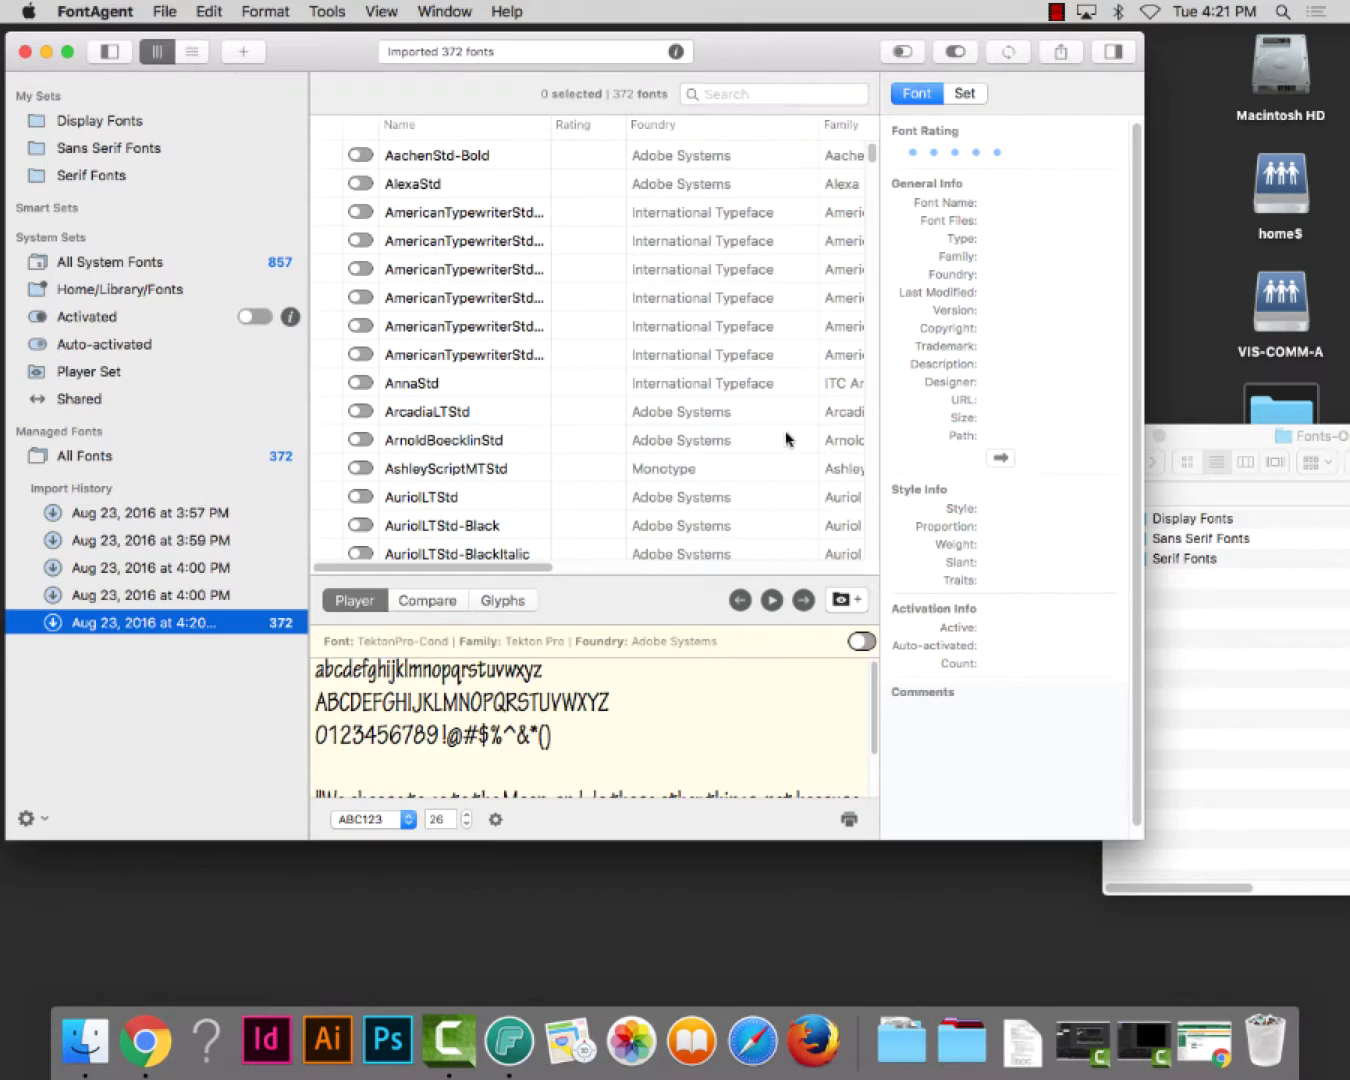
Add all fonts of the newest import to the "Display Fonts" set.
{"action": "mouse_move", "coordinate": [218, 369]}
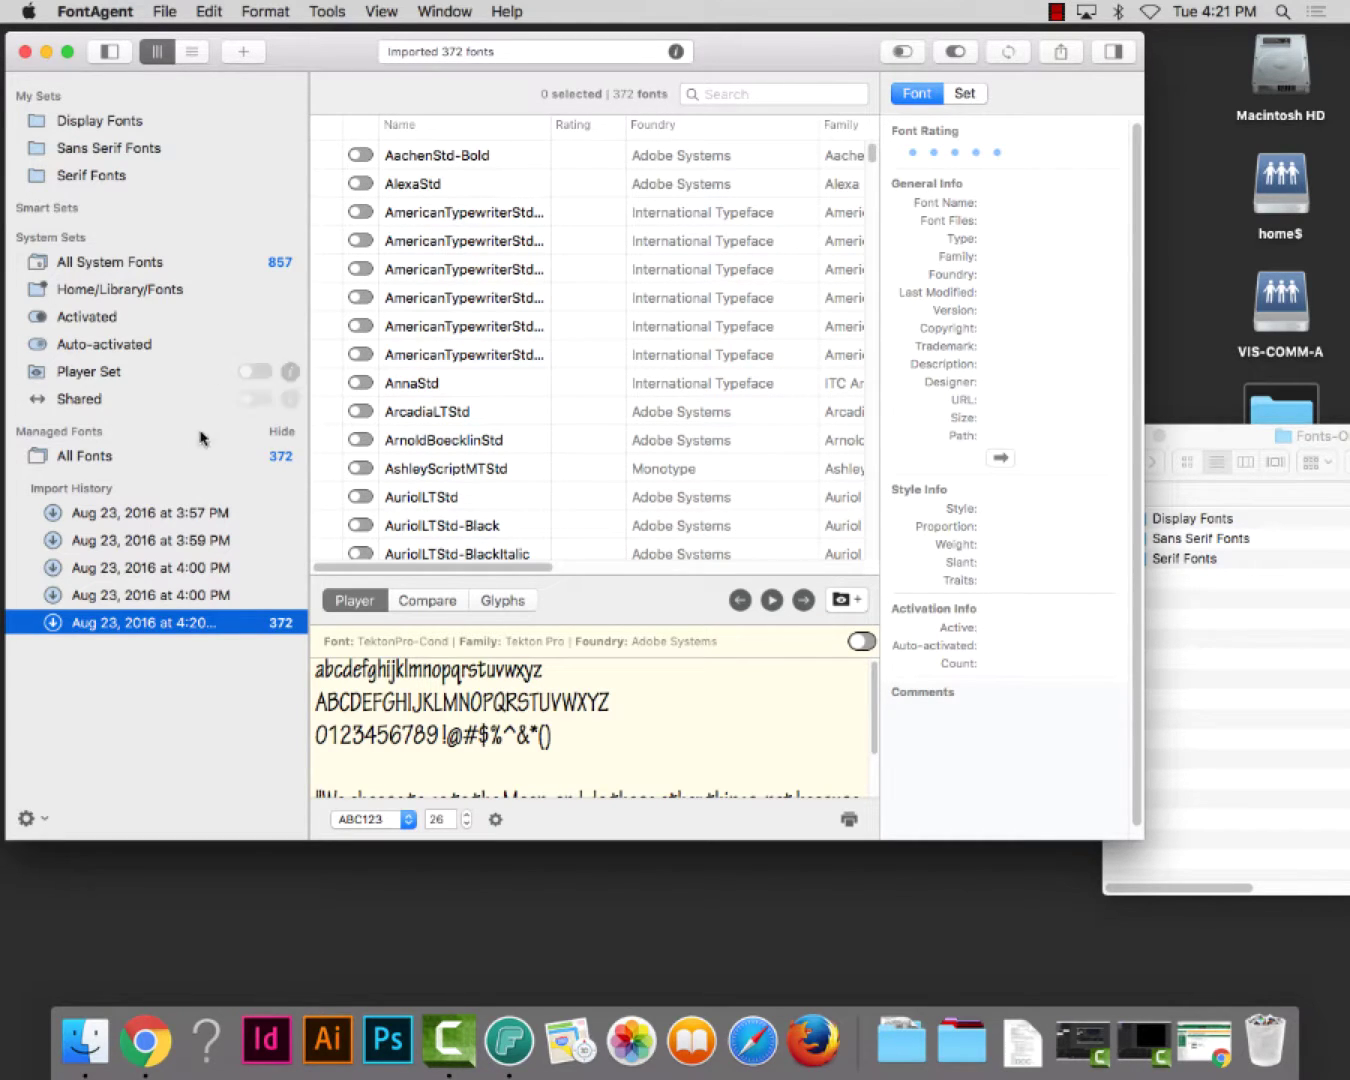
{"action": "mouse_move", "coordinate": [82, 126]}
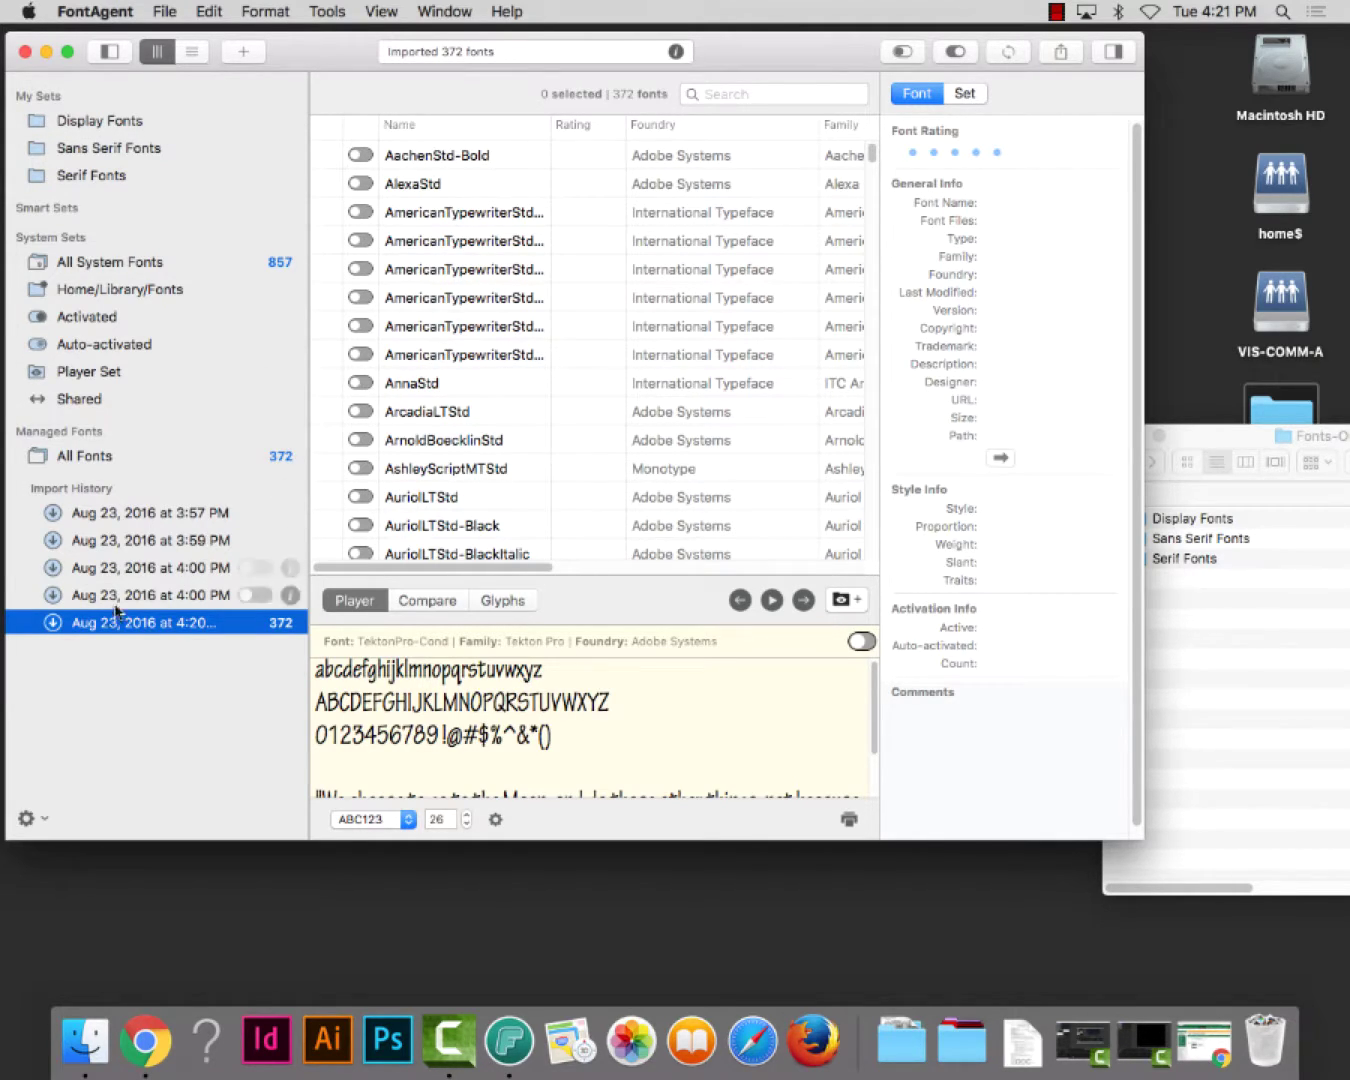
{"action": "mouse_move", "coordinate": [104, 624]}
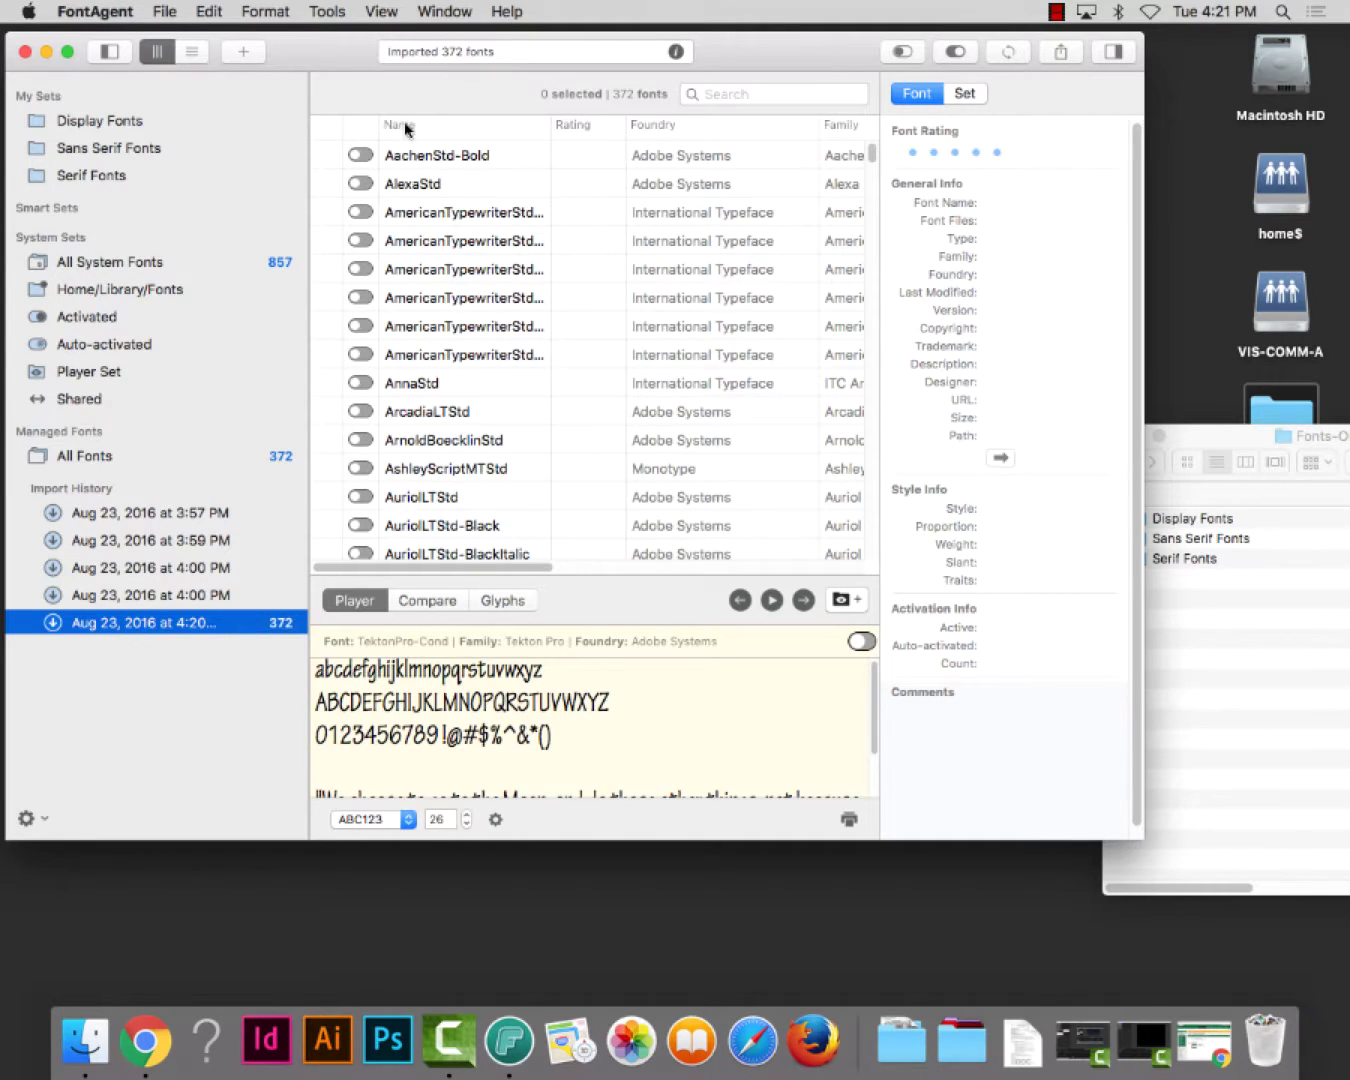
{"action": "left_click", "coordinate": [420, 158]}
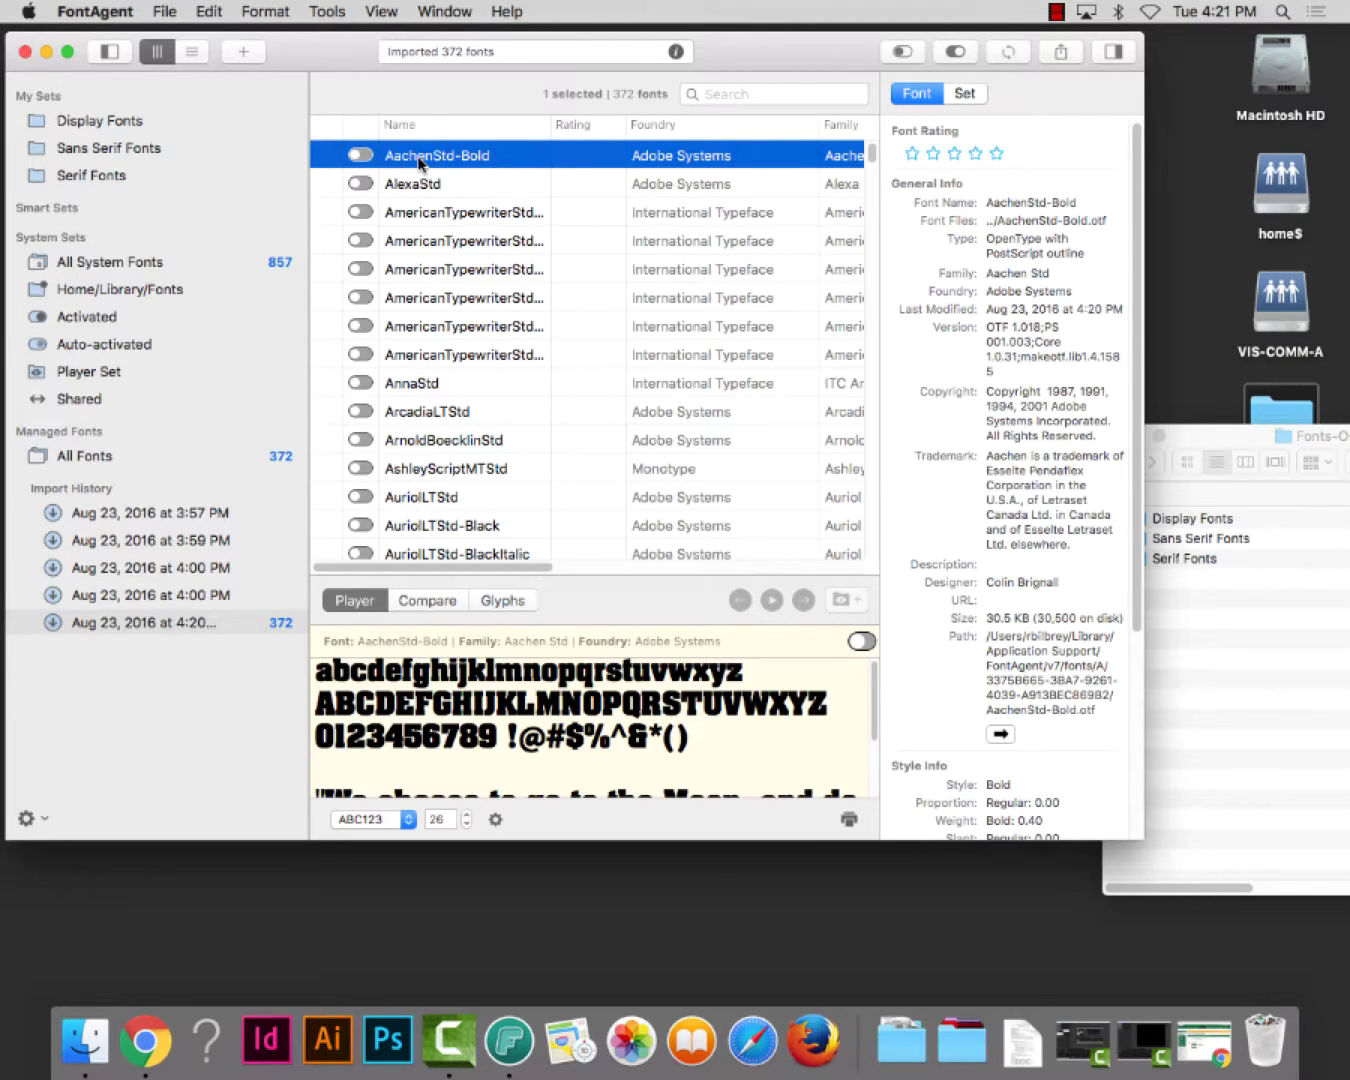
{"action": "key", "text": "super+a"}
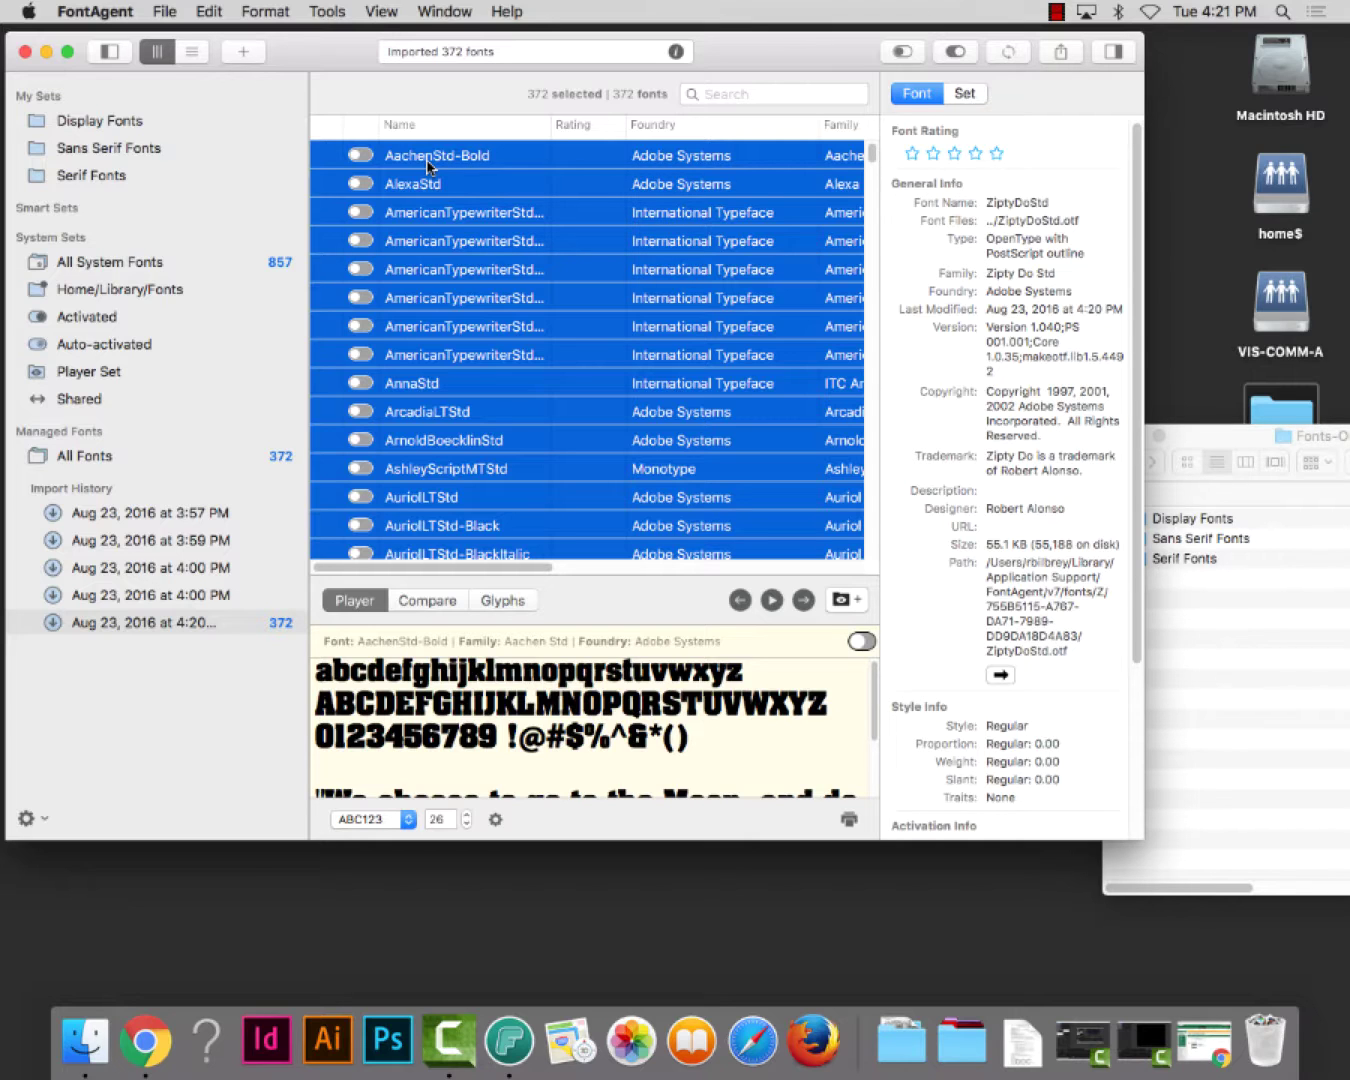
{"action": "left_click_drag", "start_coordinate": [414, 163], "coordinate": [107, 125]}
{"action": "mouse_move", "coordinate": [115, 126]}
Import the "Sans Serif Fonts" subfolder of "Fonts-Organized by name" and dismiss the import report.
{"action": "left_click", "coordinate": [108, 149]}
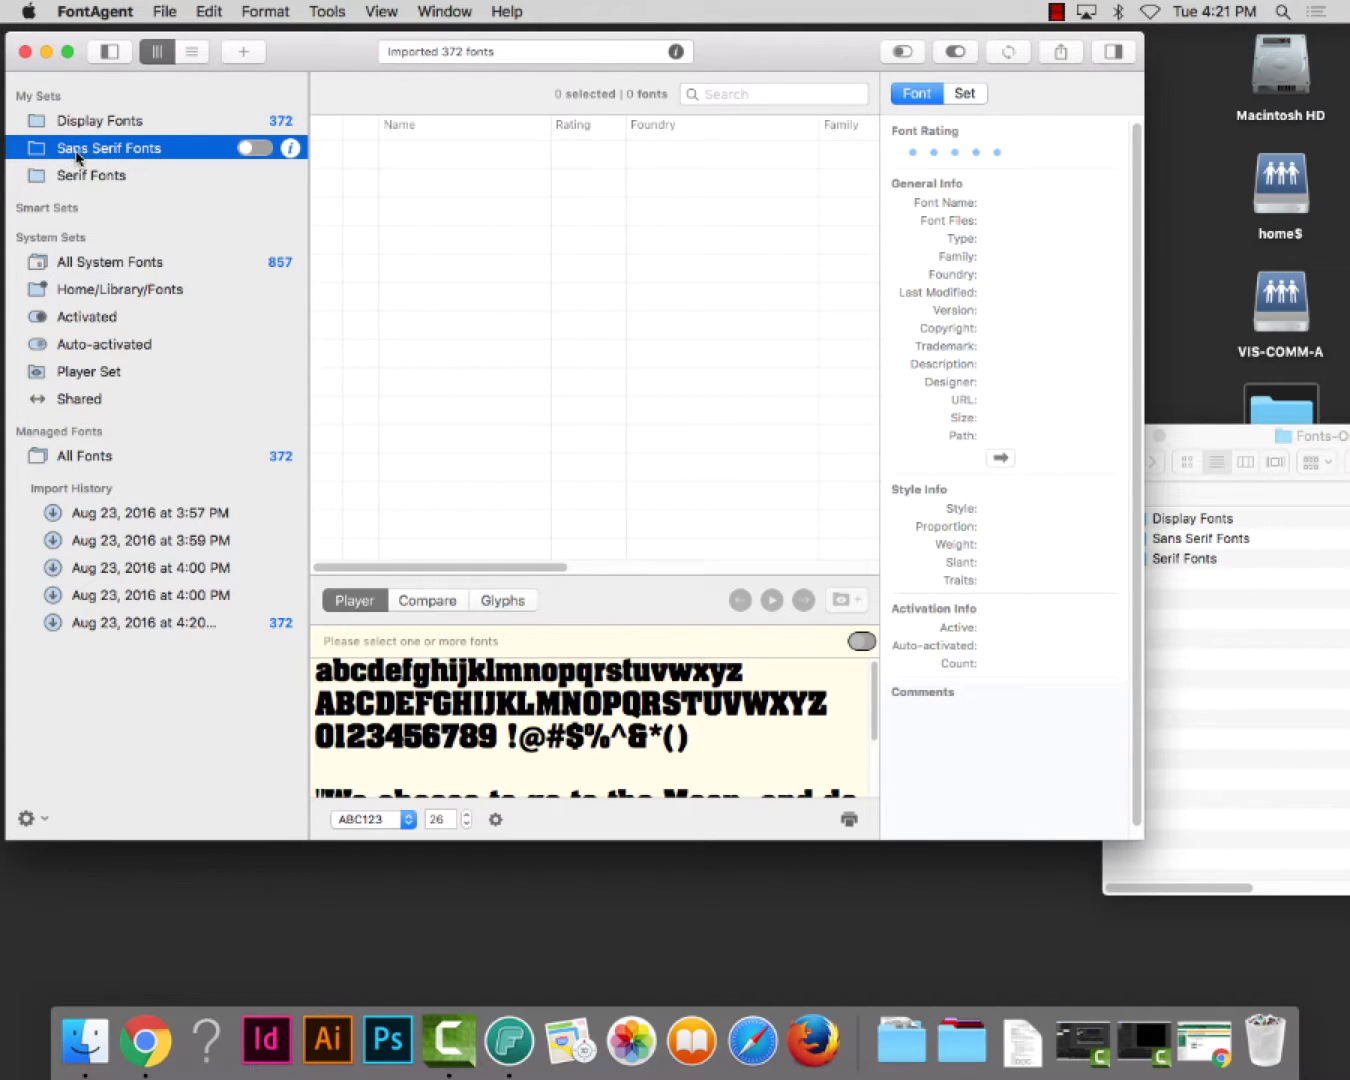
{"action": "right_click", "coordinate": [84, 156]}
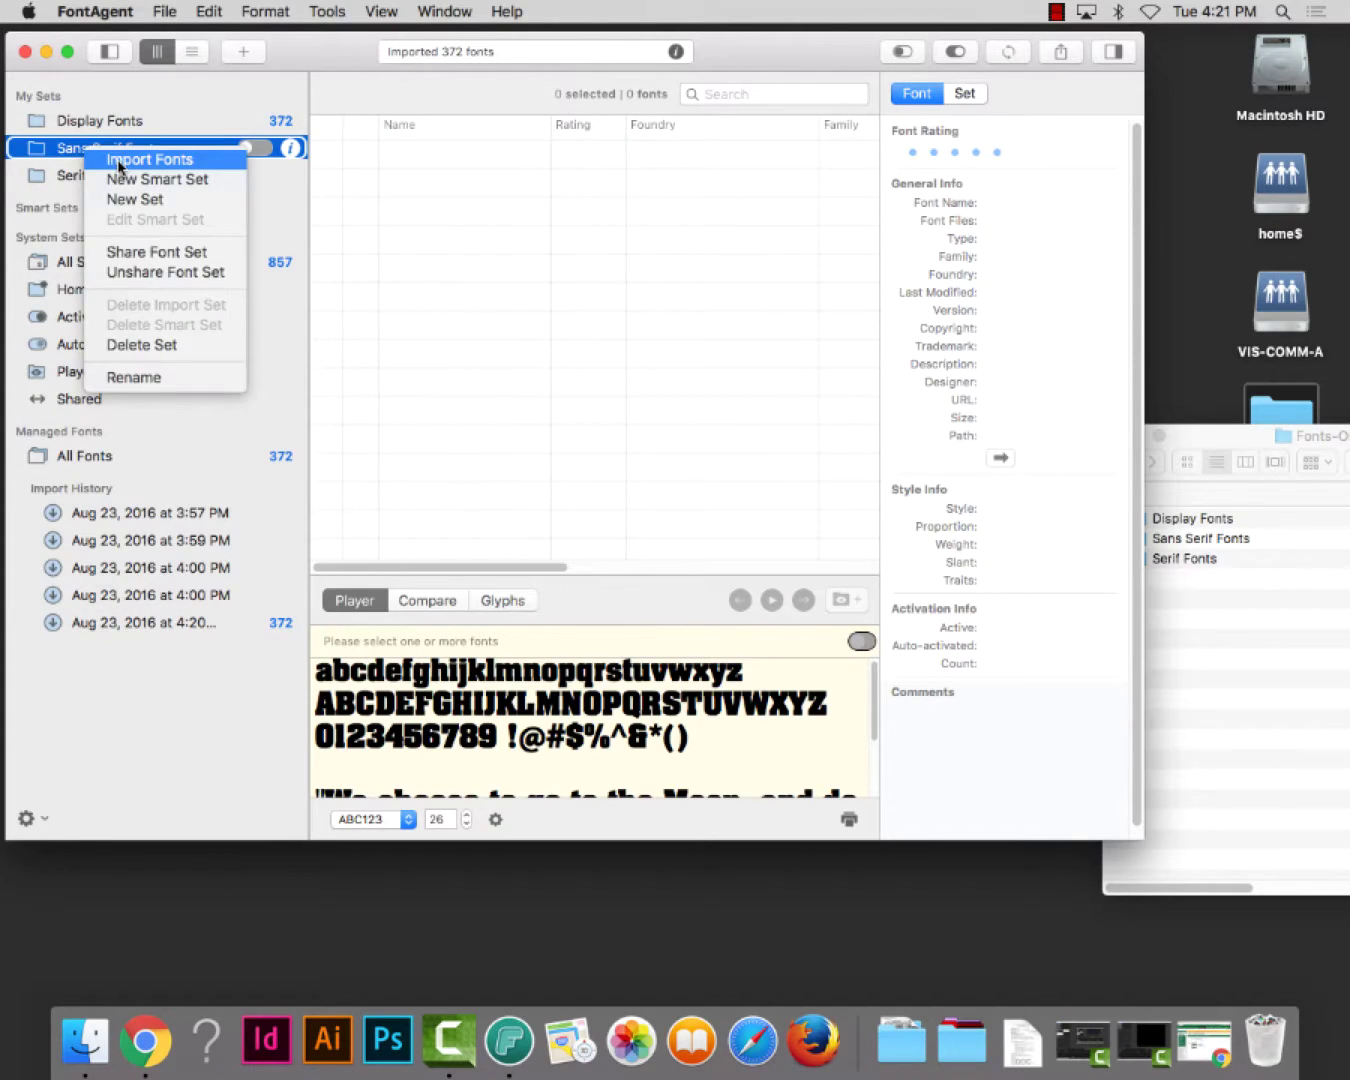
{"action": "left_click", "coordinate": [118, 162]}
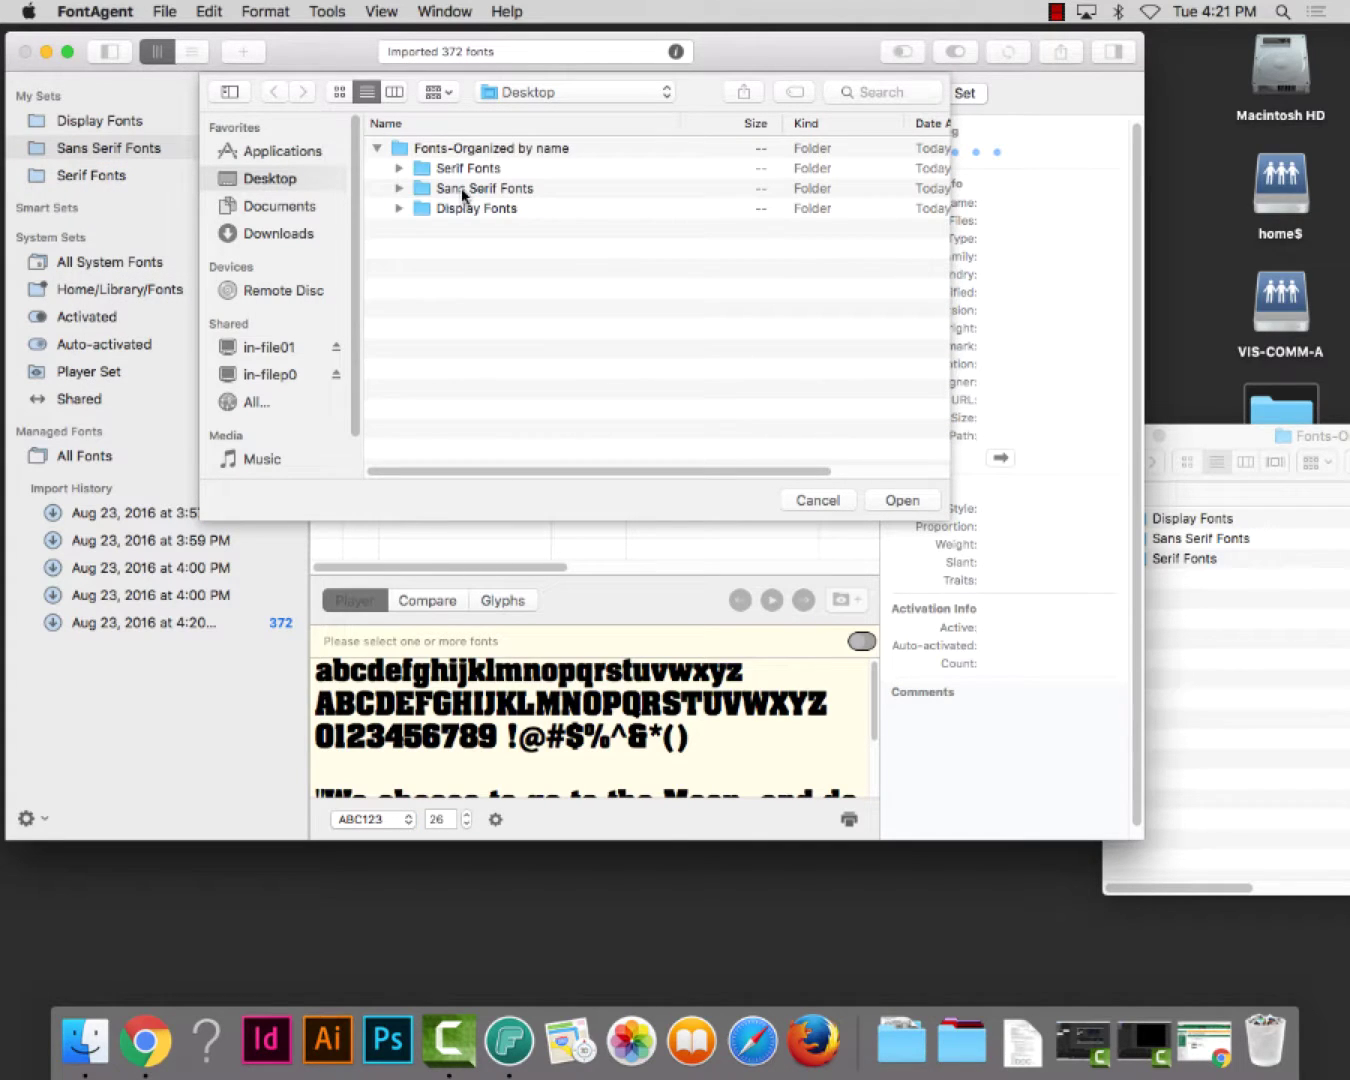
{"action": "left_click", "coordinate": [465, 192]}
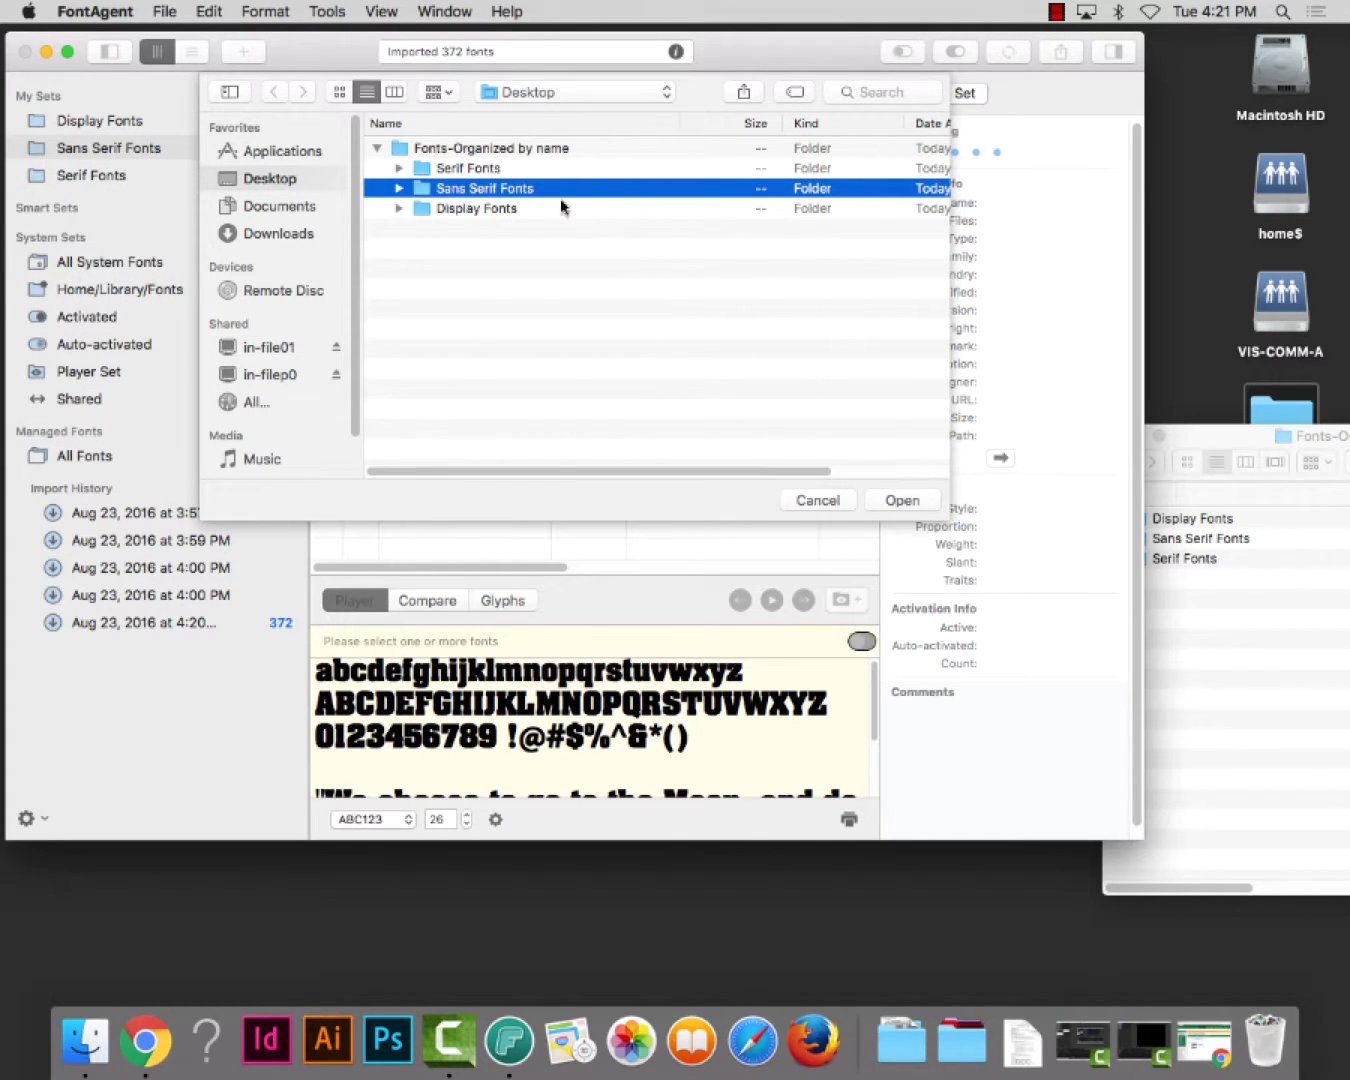
{"action": "left_click", "coordinate": [901, 500]}
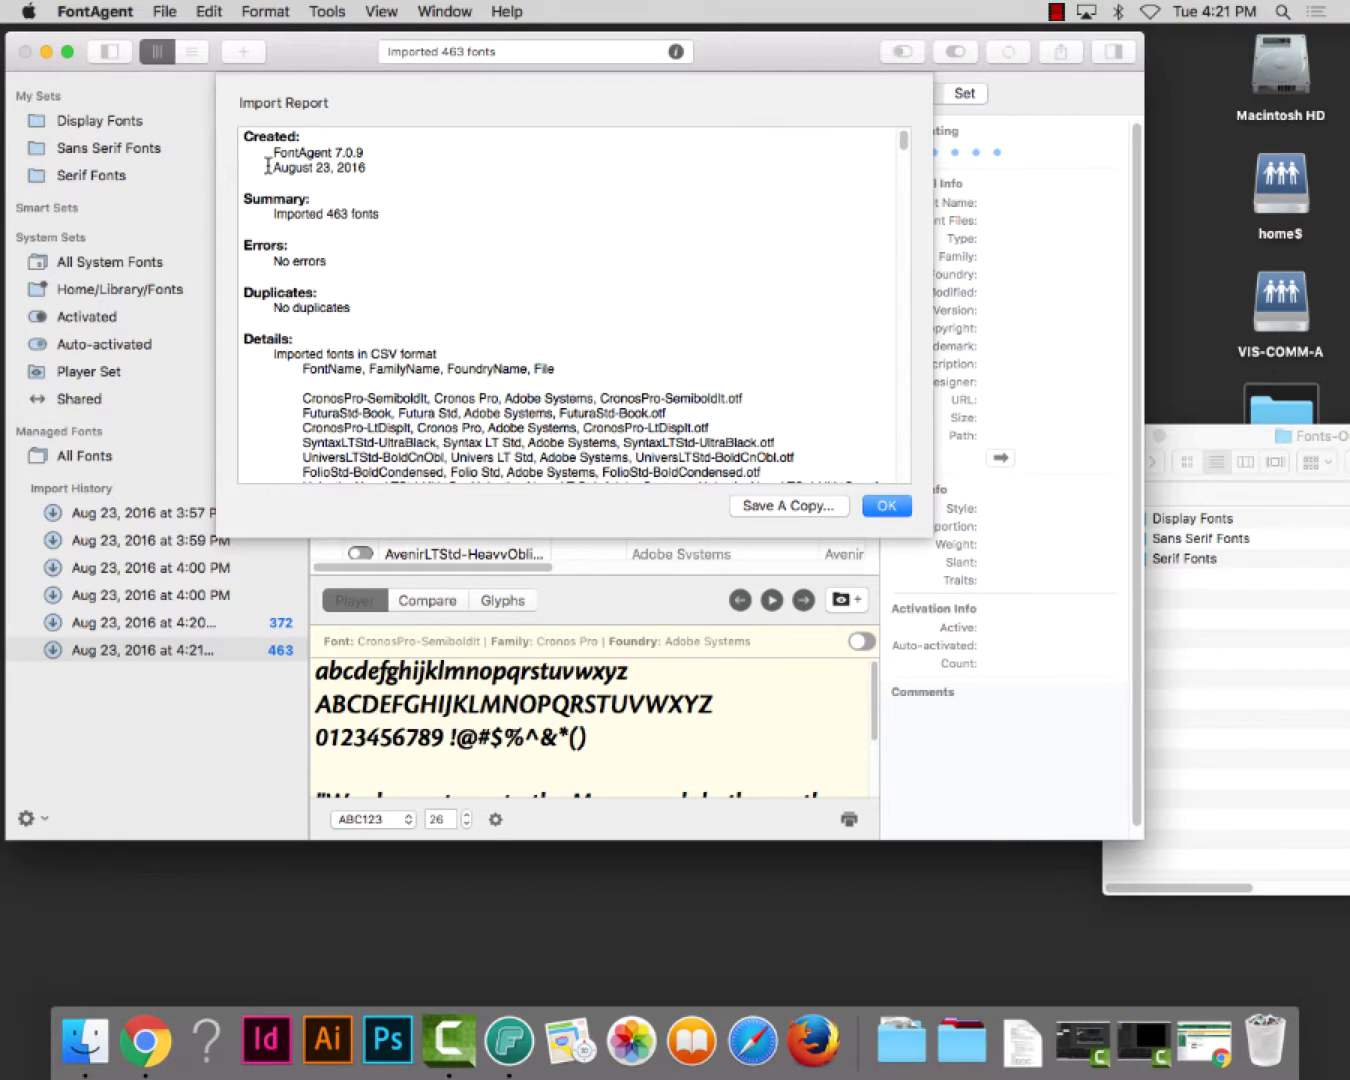
{"action": "mouse_move", "coordinate": [125, 652]}
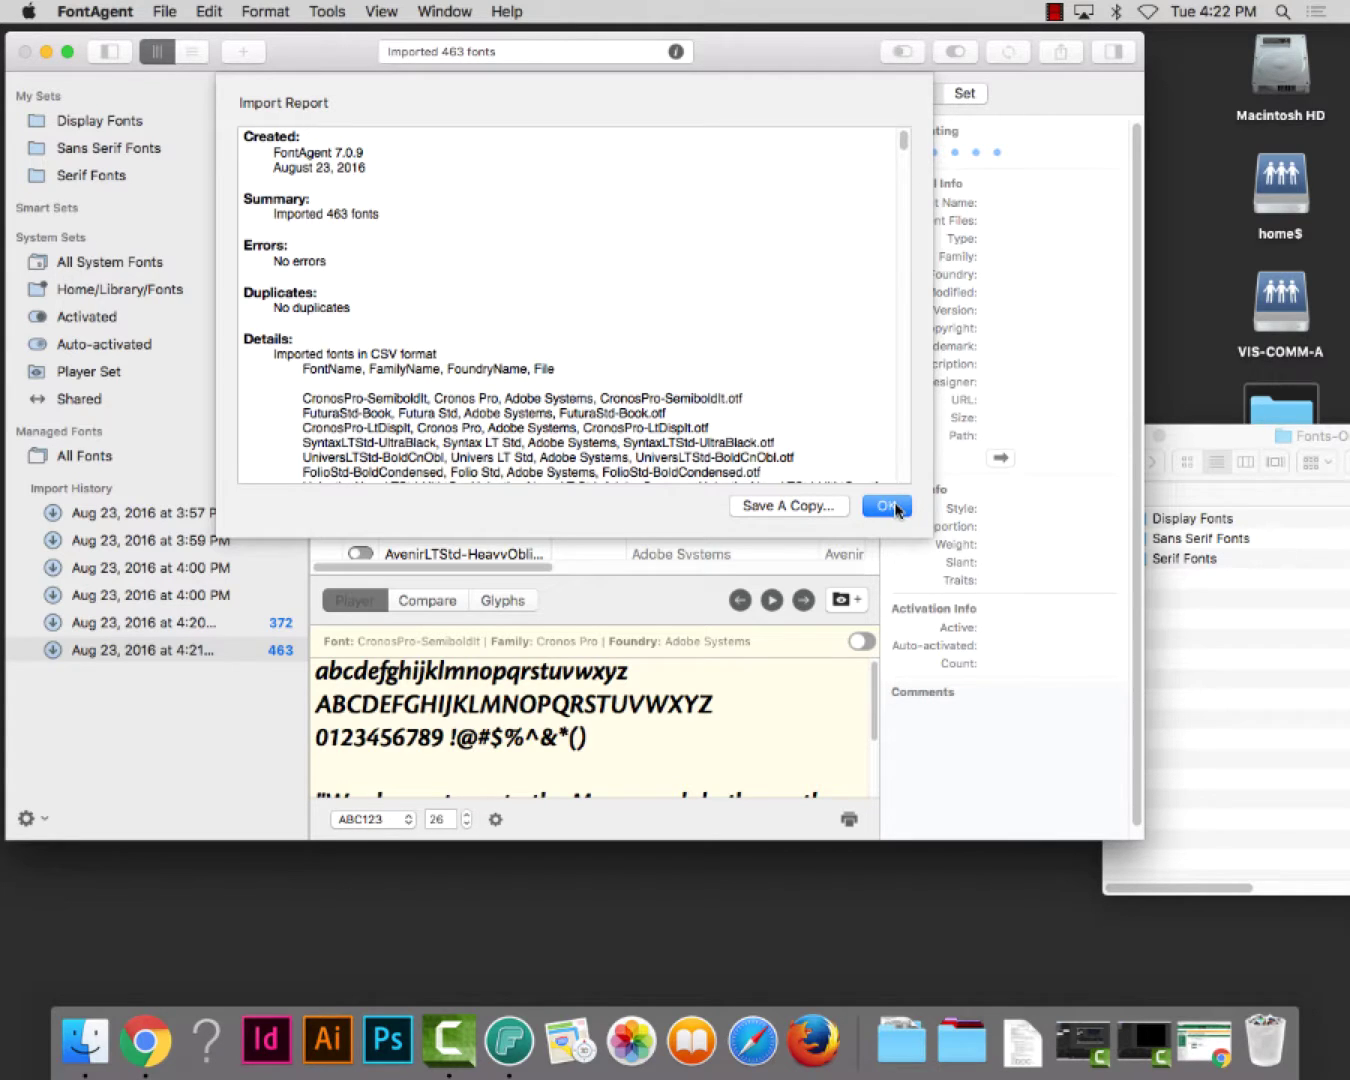
{"action": "left_click", "coordinate": [887, 507]}
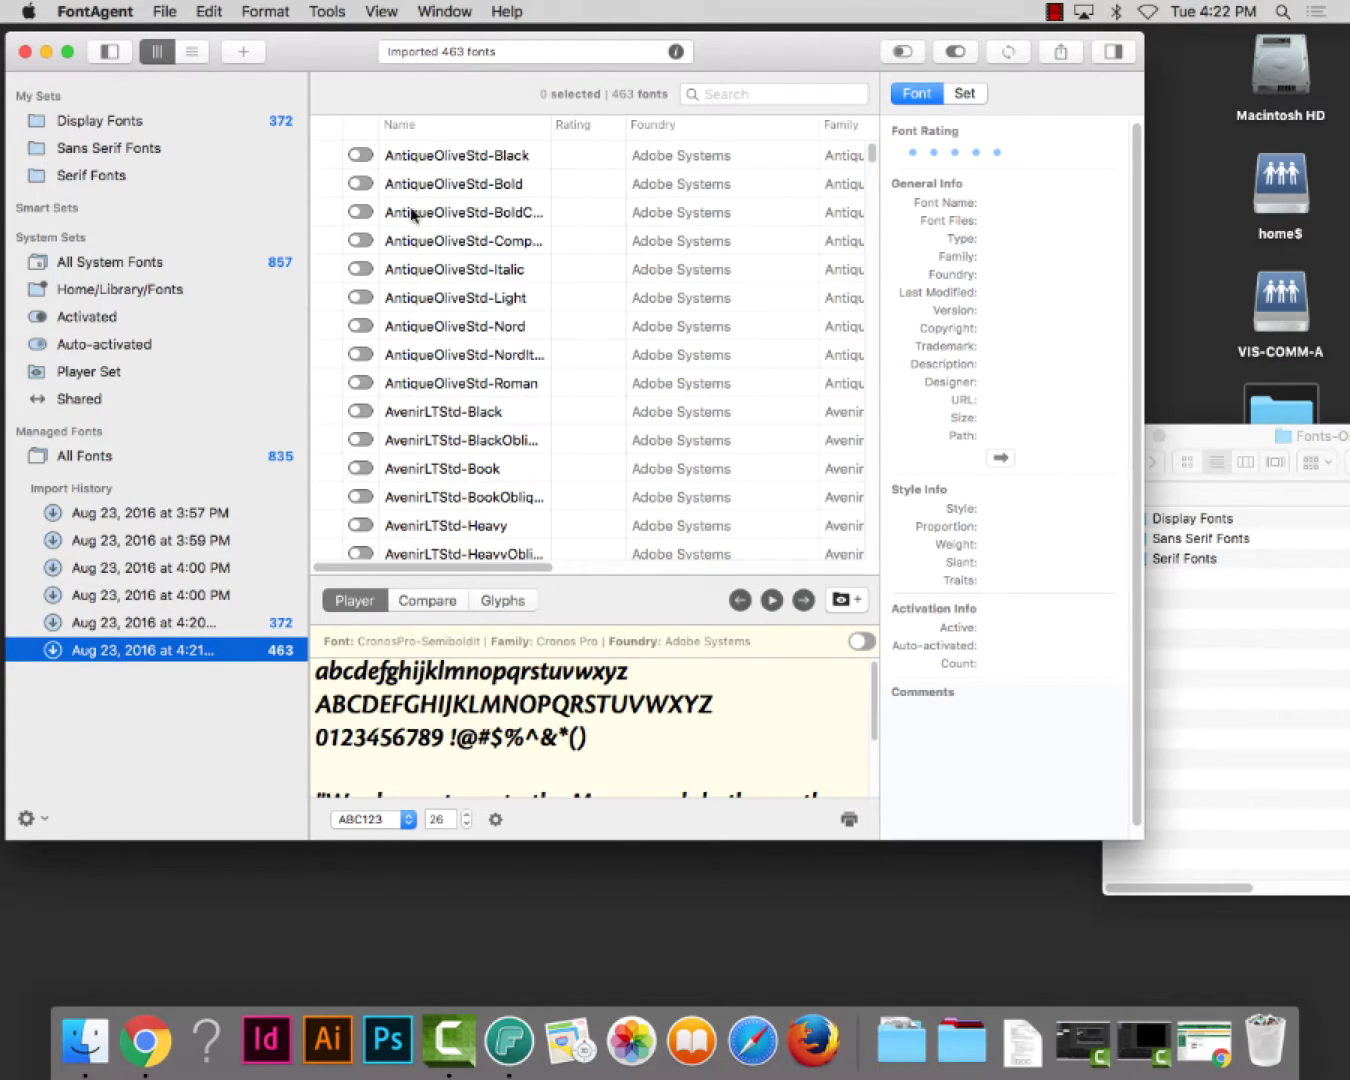
Add all fonts of the newest import to the "Sans Serif Fonts" set.
{"action": "mouse_move", "coordinate": [114, 657]}
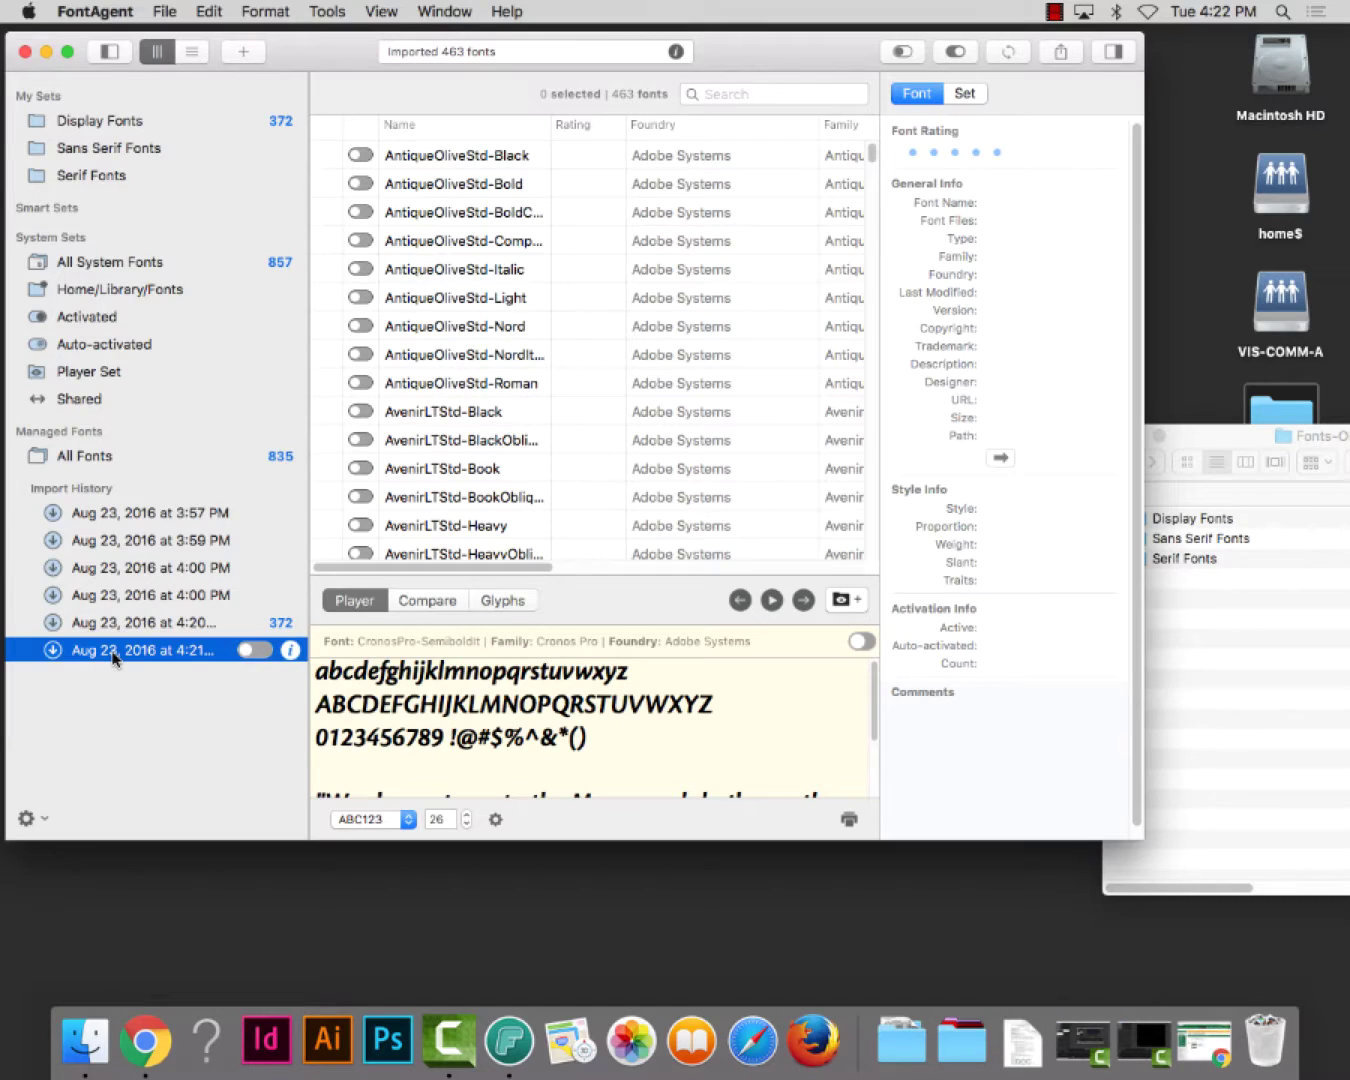
{"action": "left_click", "coordinate": [437, 158]}
{"action": "key", "text": "super+a"}
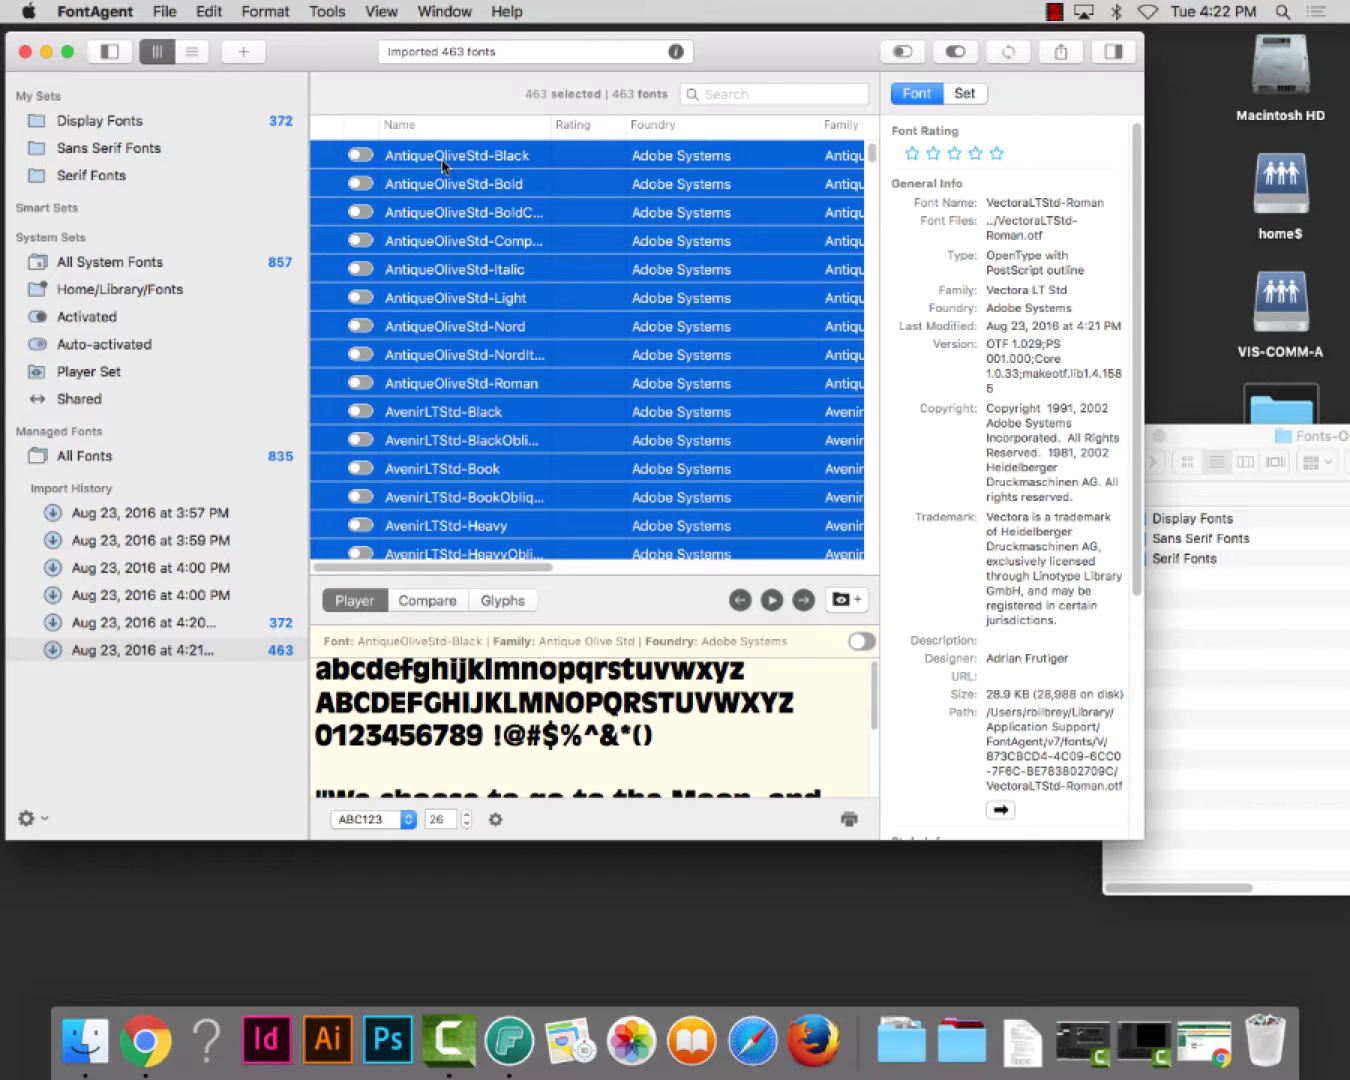
{"action": "left_click_drag", "start_coordinate": [432, 164], "coordinate": [148, 163]}
Import the "Serif Fonts" subfolder of "Fonts-Organized by name" and dismiss the import report.
{"action": "left_click", "coordinate": [103, 183]}
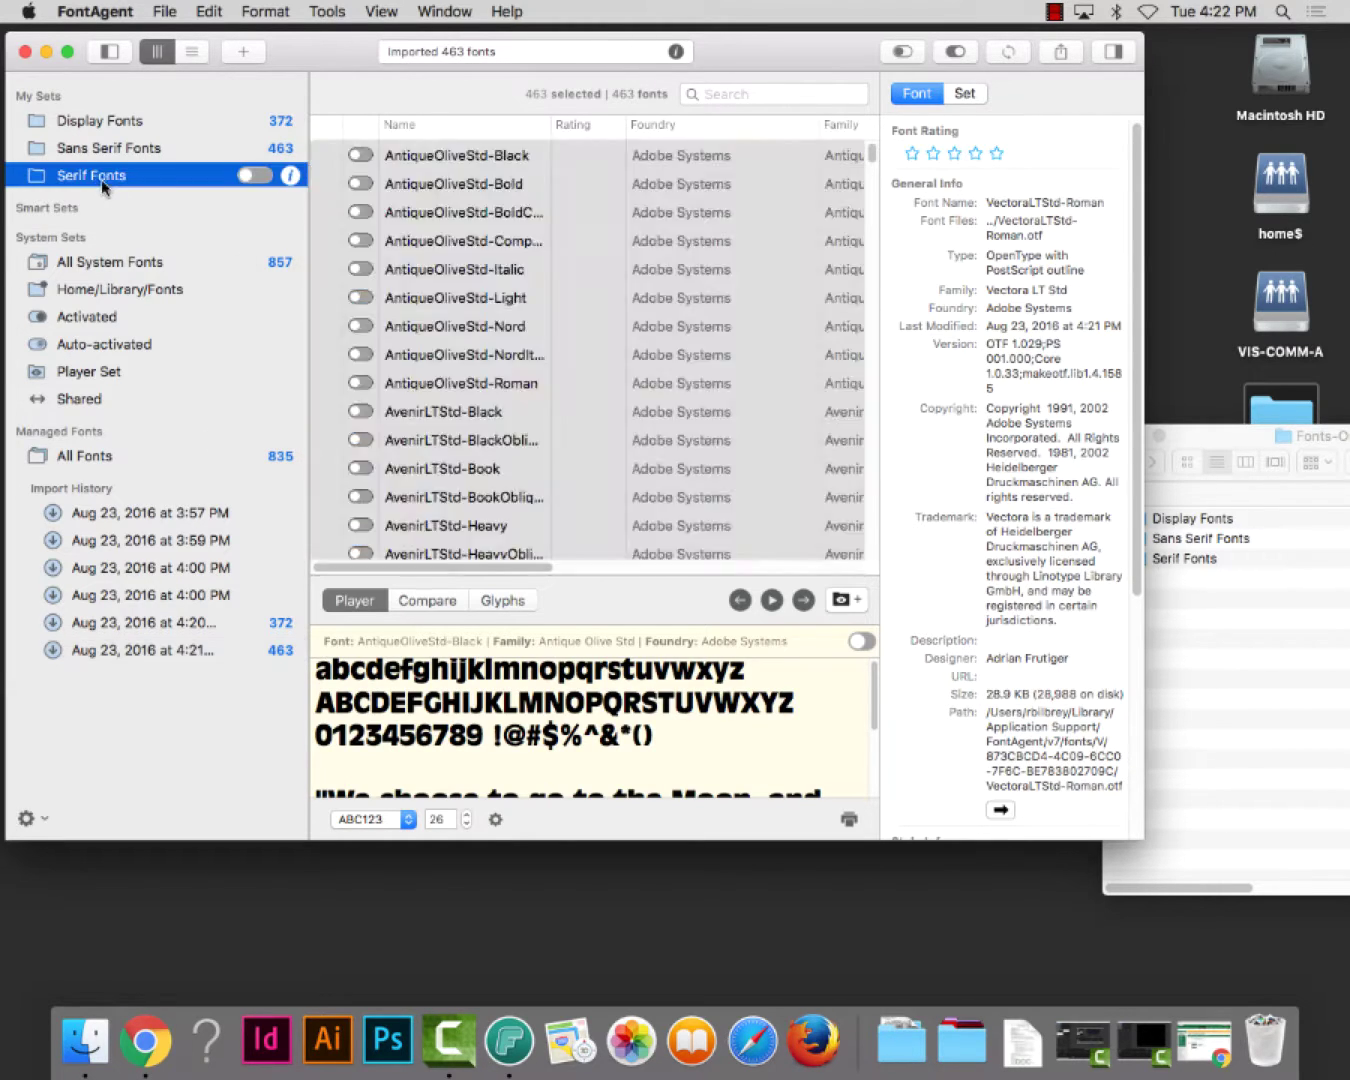
{"action": "right_click", "coordinate": [109, 181]}
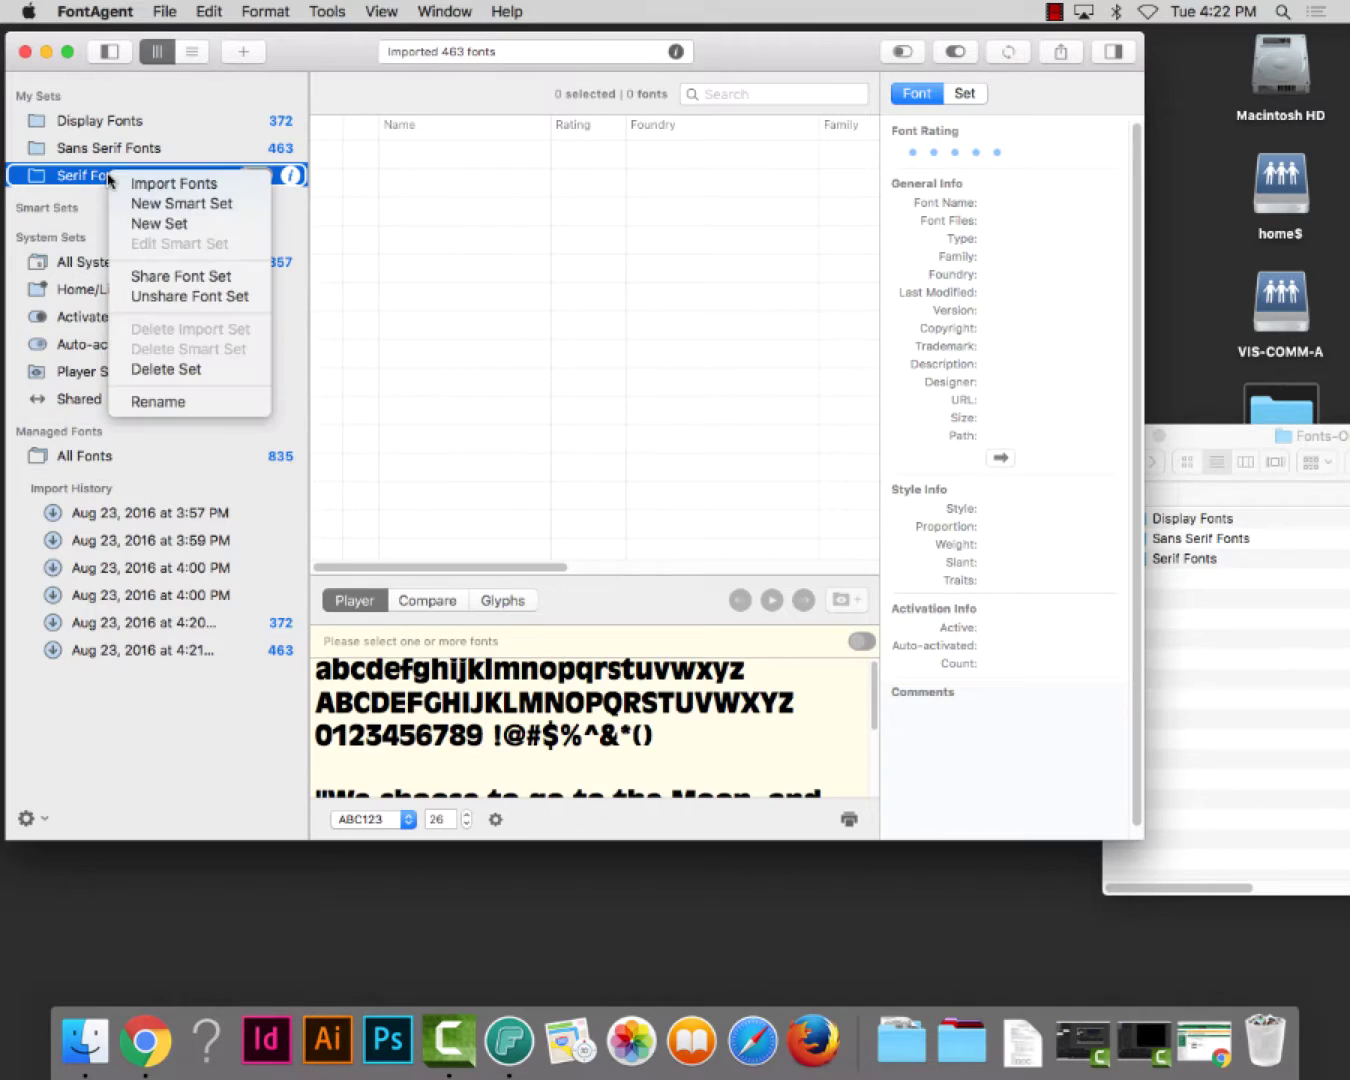
{"action": "left_click", "coordinate": [170, 183]}
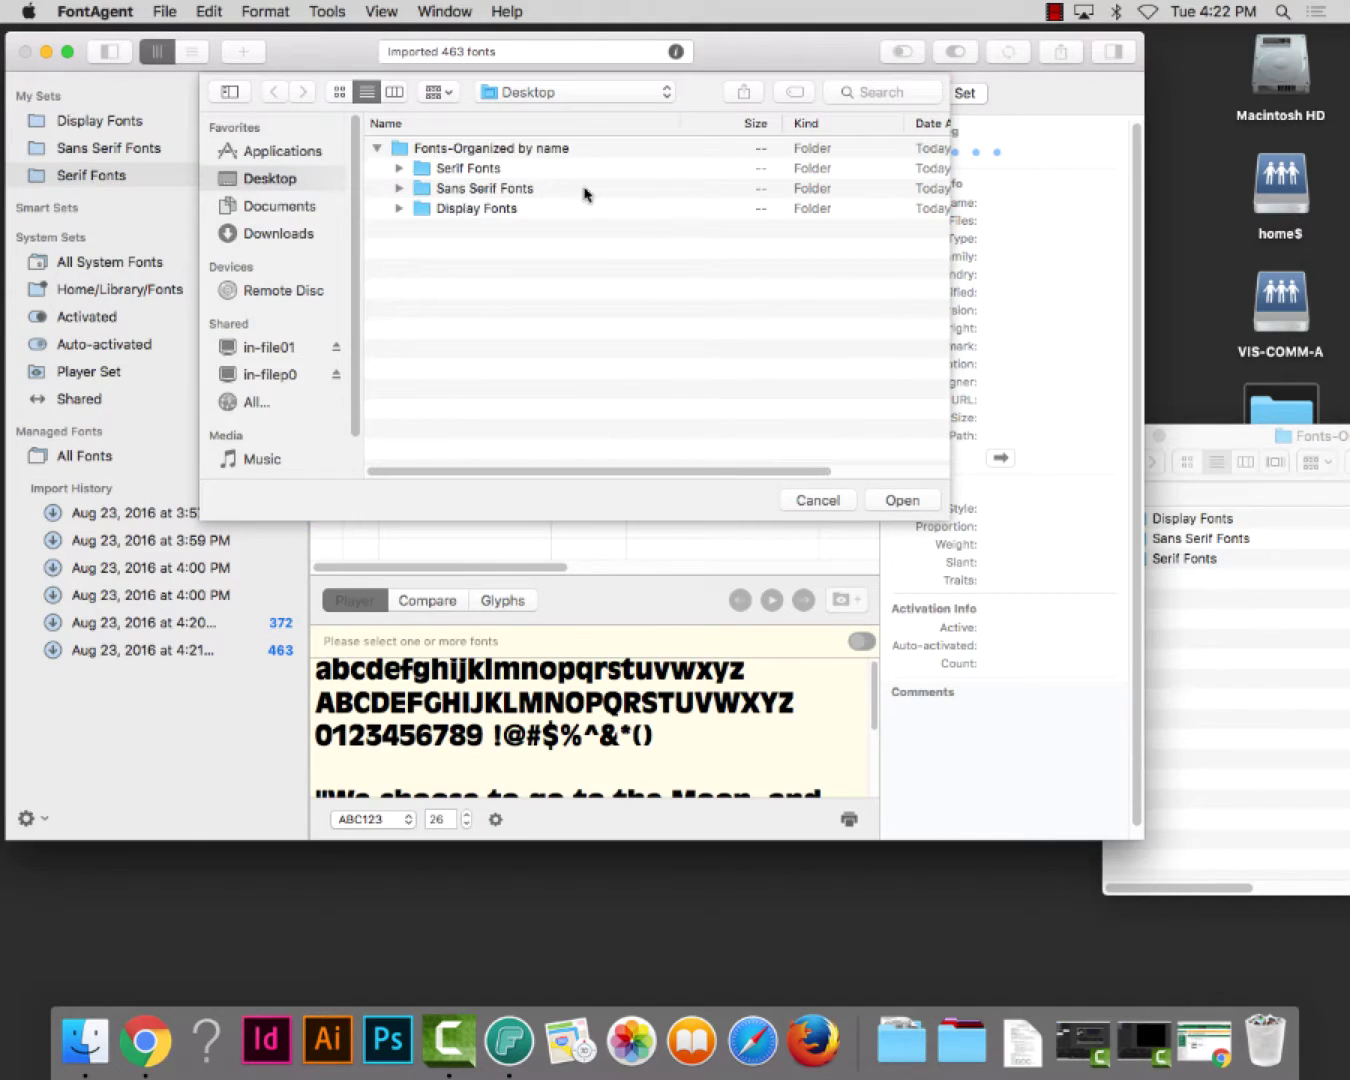
{"action": "left_click", "coordinate": [456, 169]}
{"action": "left_click", "coordinate": [899, 499]}
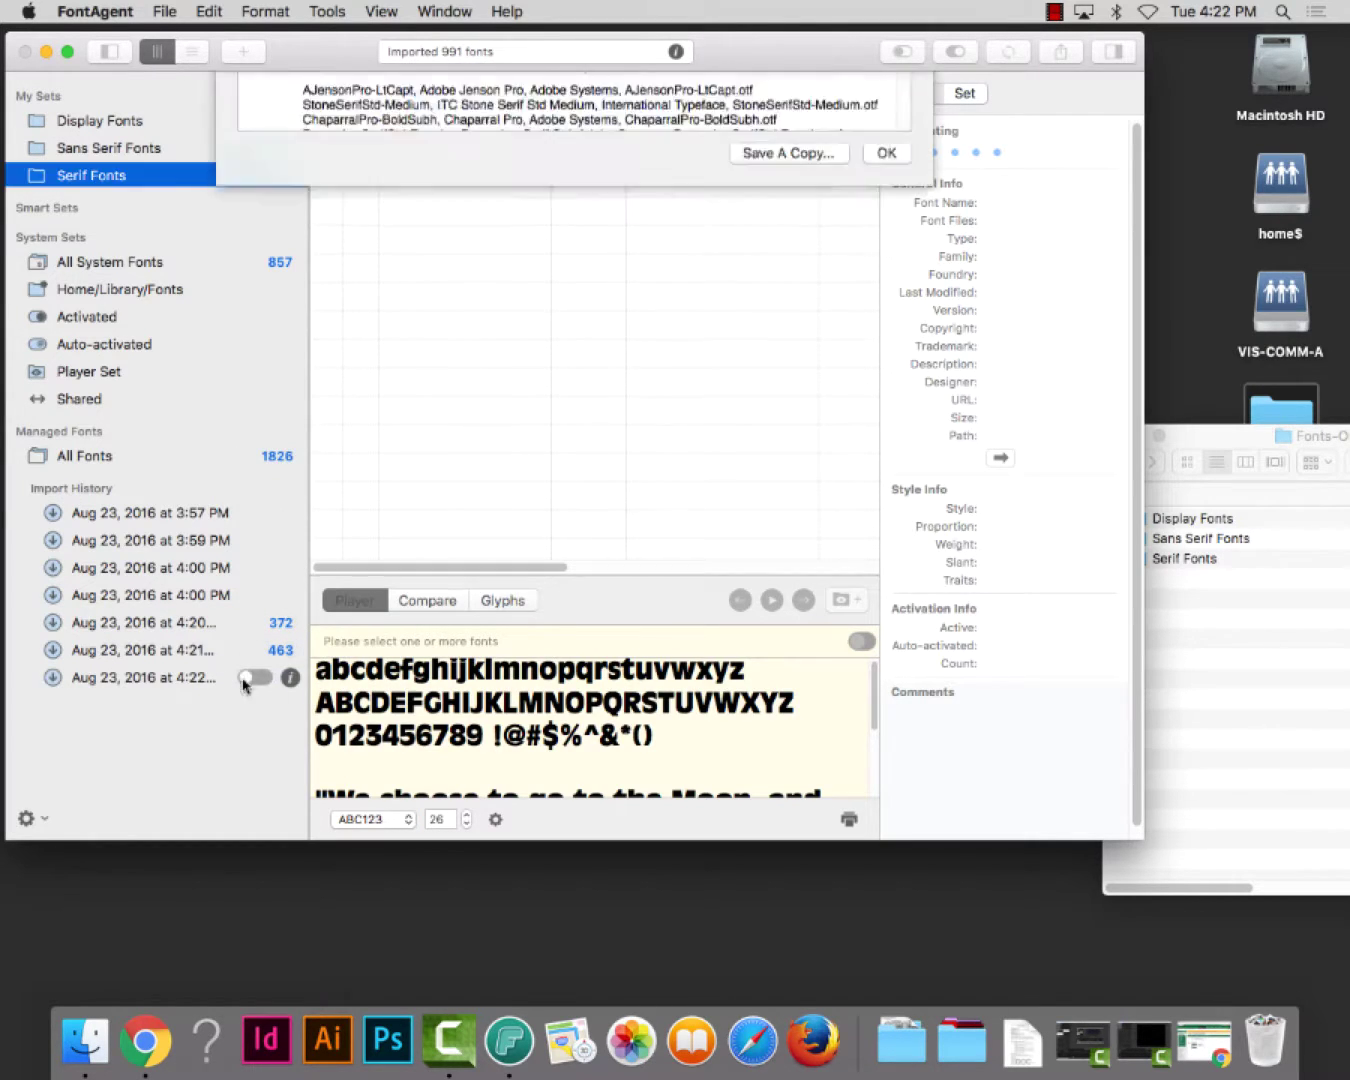
{"action": "left_click", "coordinate": [896, 508]}
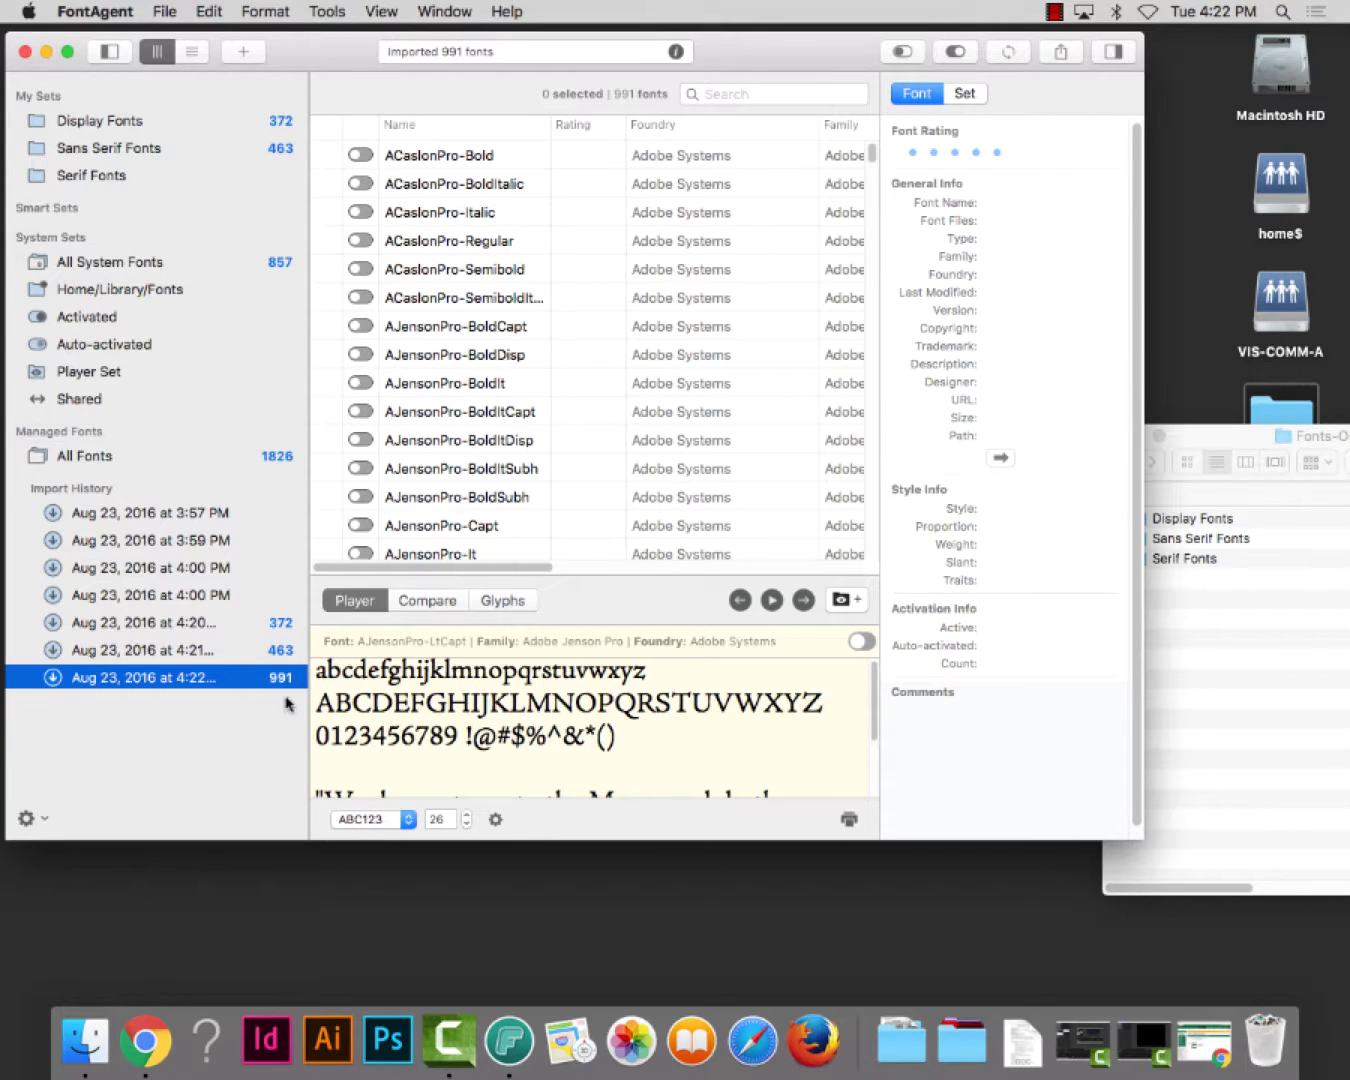
Add all fonts of the newest import to the "Serif Fonts" set and switch to the Finder window of "Fonts-Organized by name".
{"action": "left_click", "coordinate": [406, 157]}
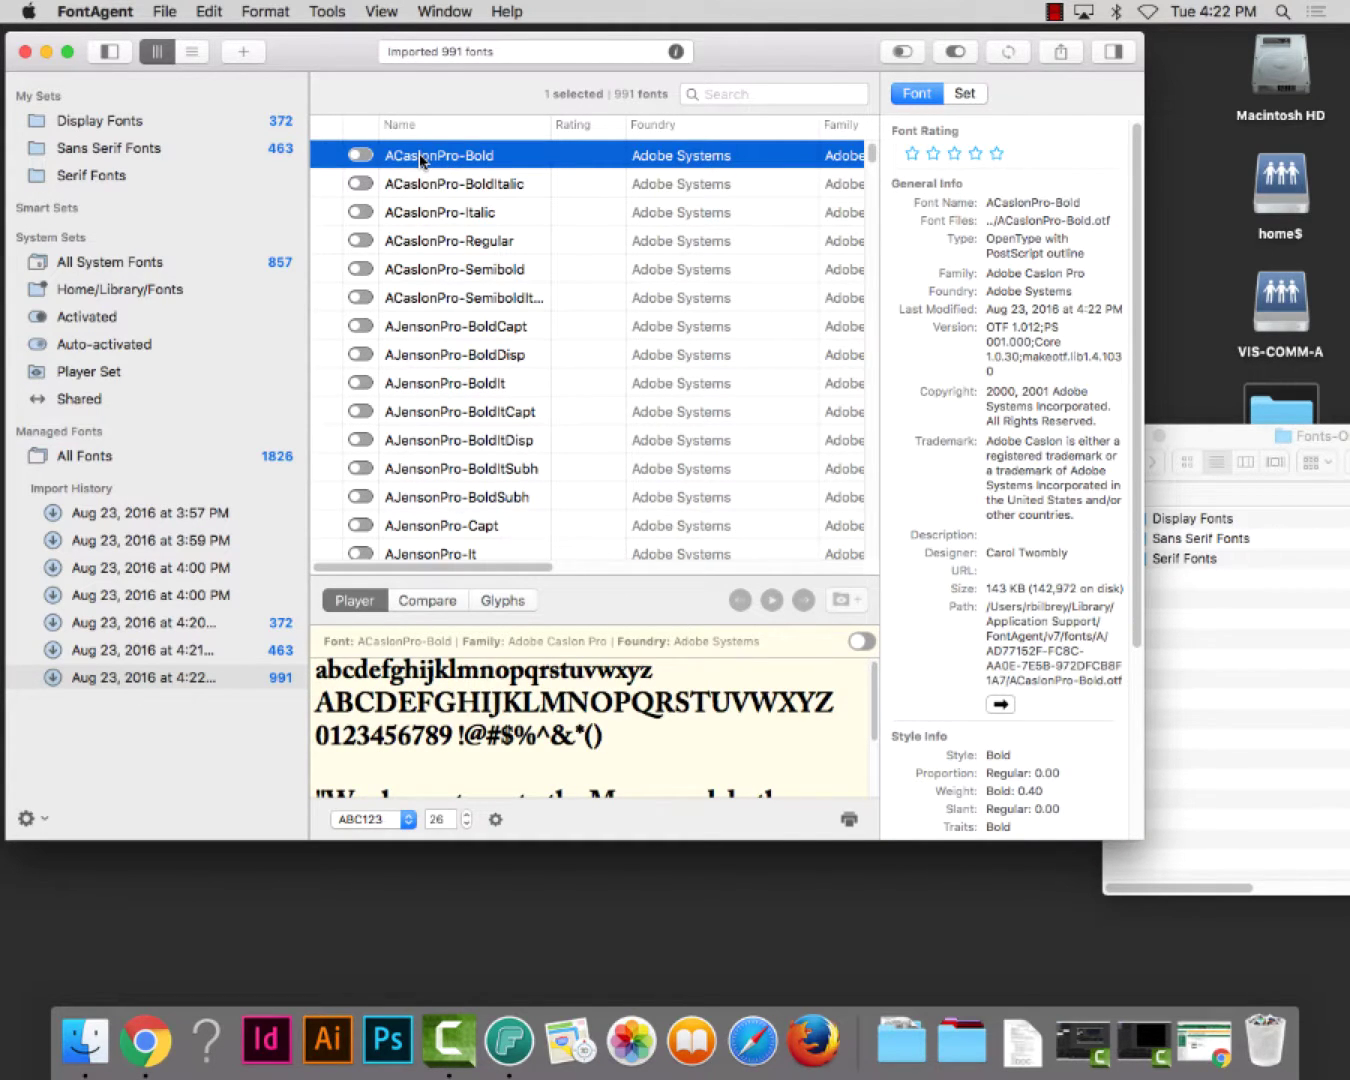
{"action": "key", "text": "super+a"}
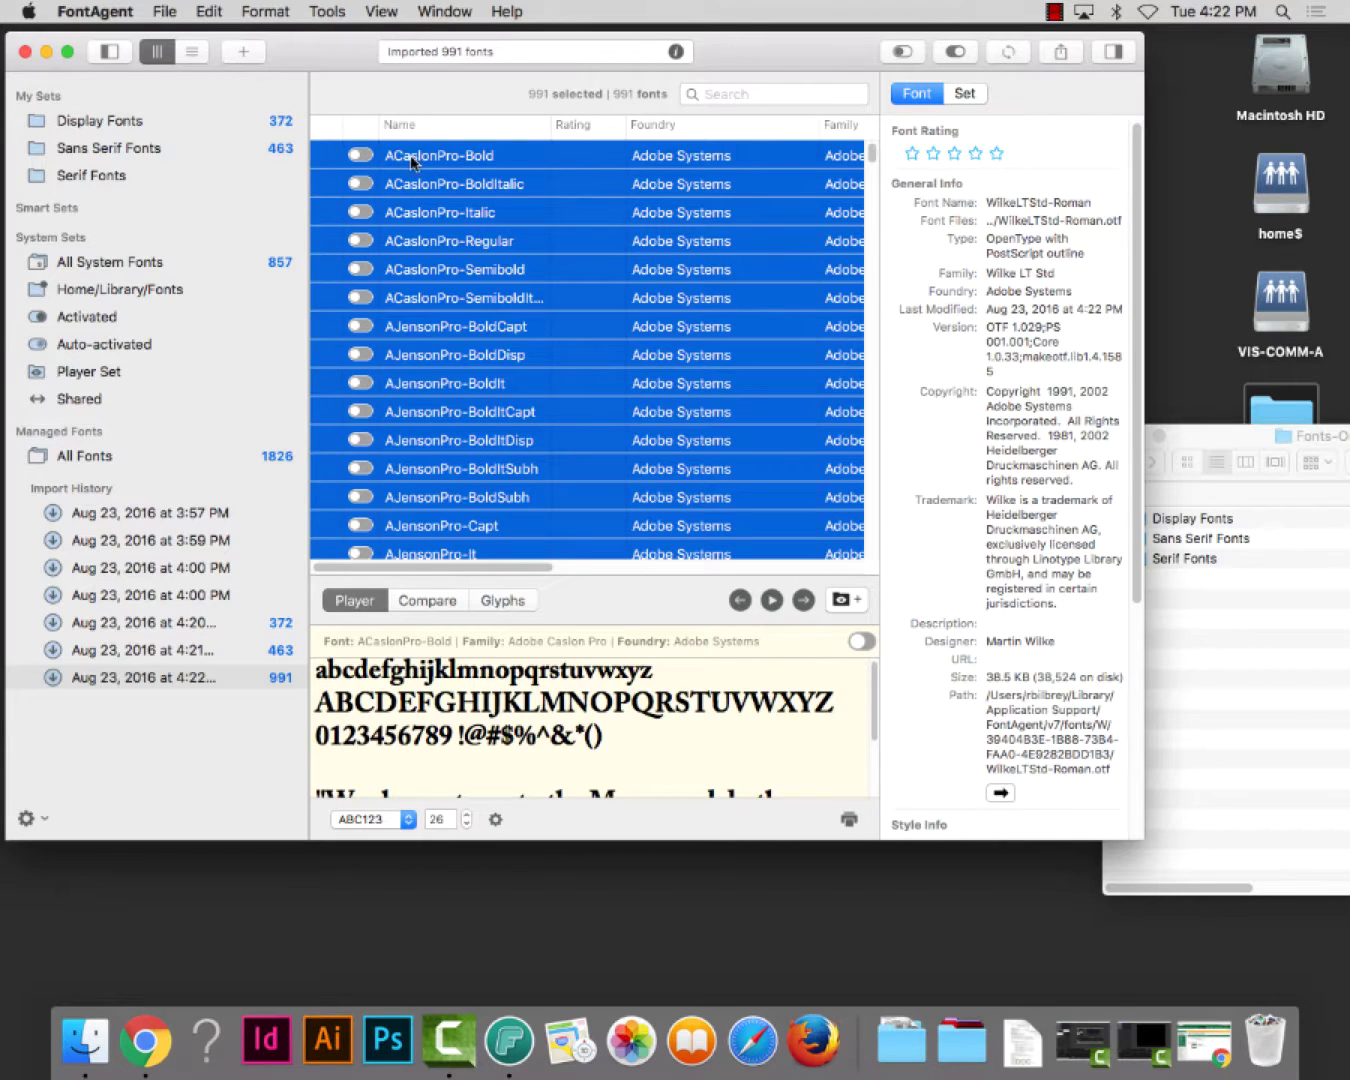
{"action": "left_click_drag", "start_coordinate": [420, 158], "coordinate": [241, 178]}
{"action": "left_click", "coordinate": [1207, 434]}
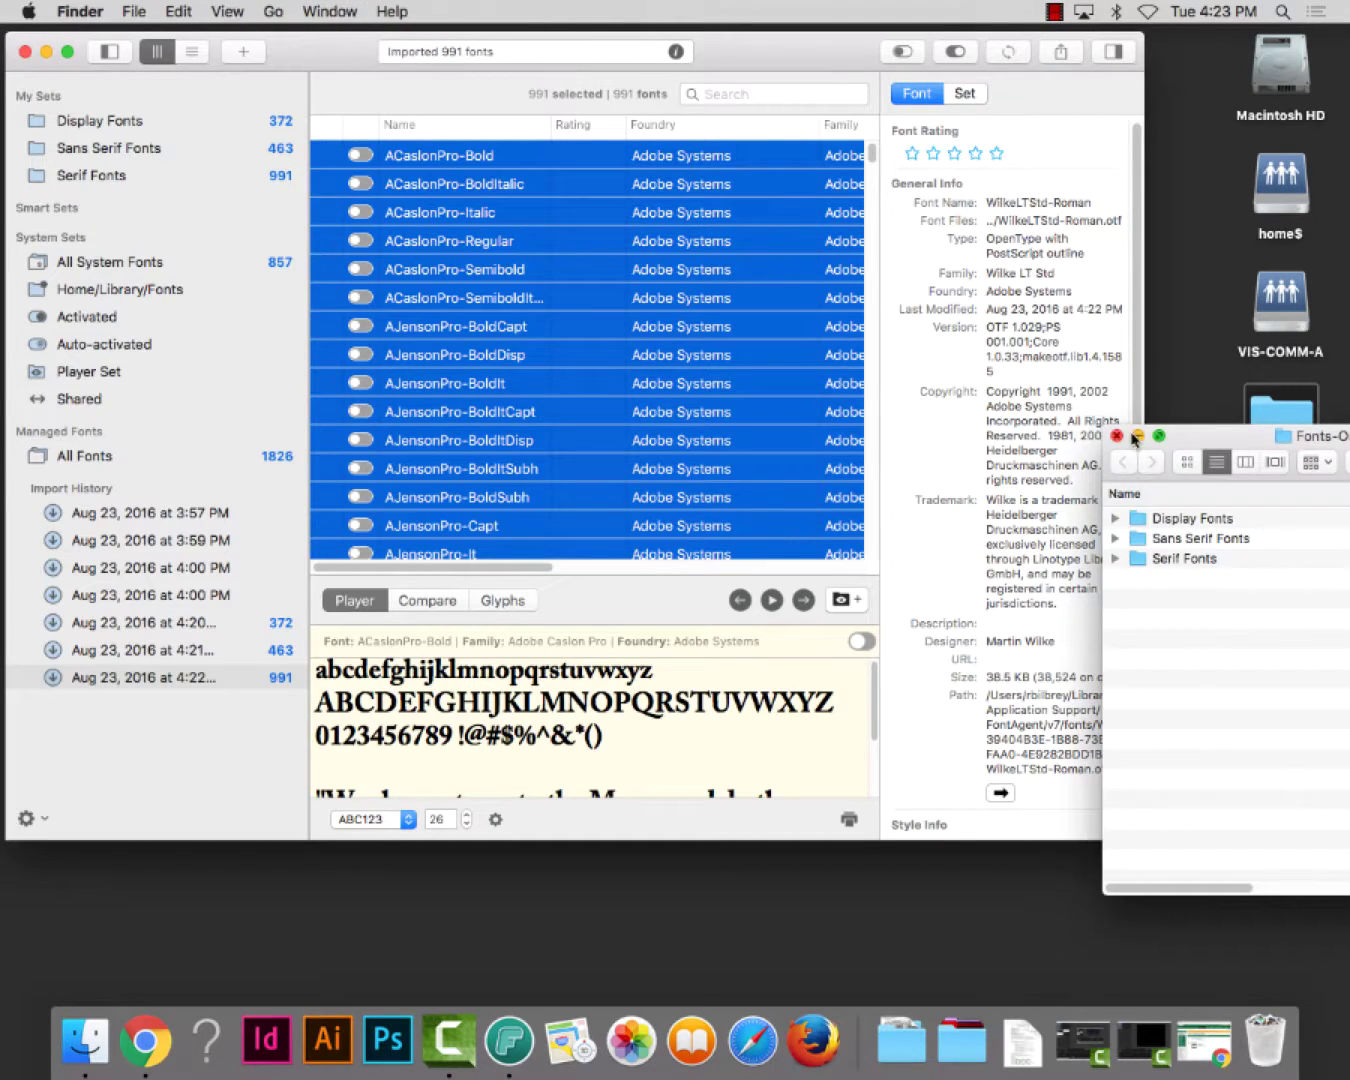
Close the "Fonts-Organized by name" Finder window and switch back to FontAgent.
{"action": "left_click", "coordinate": [1119, 436]}
{"action": "left_click", "coordinate": [446, 193]}
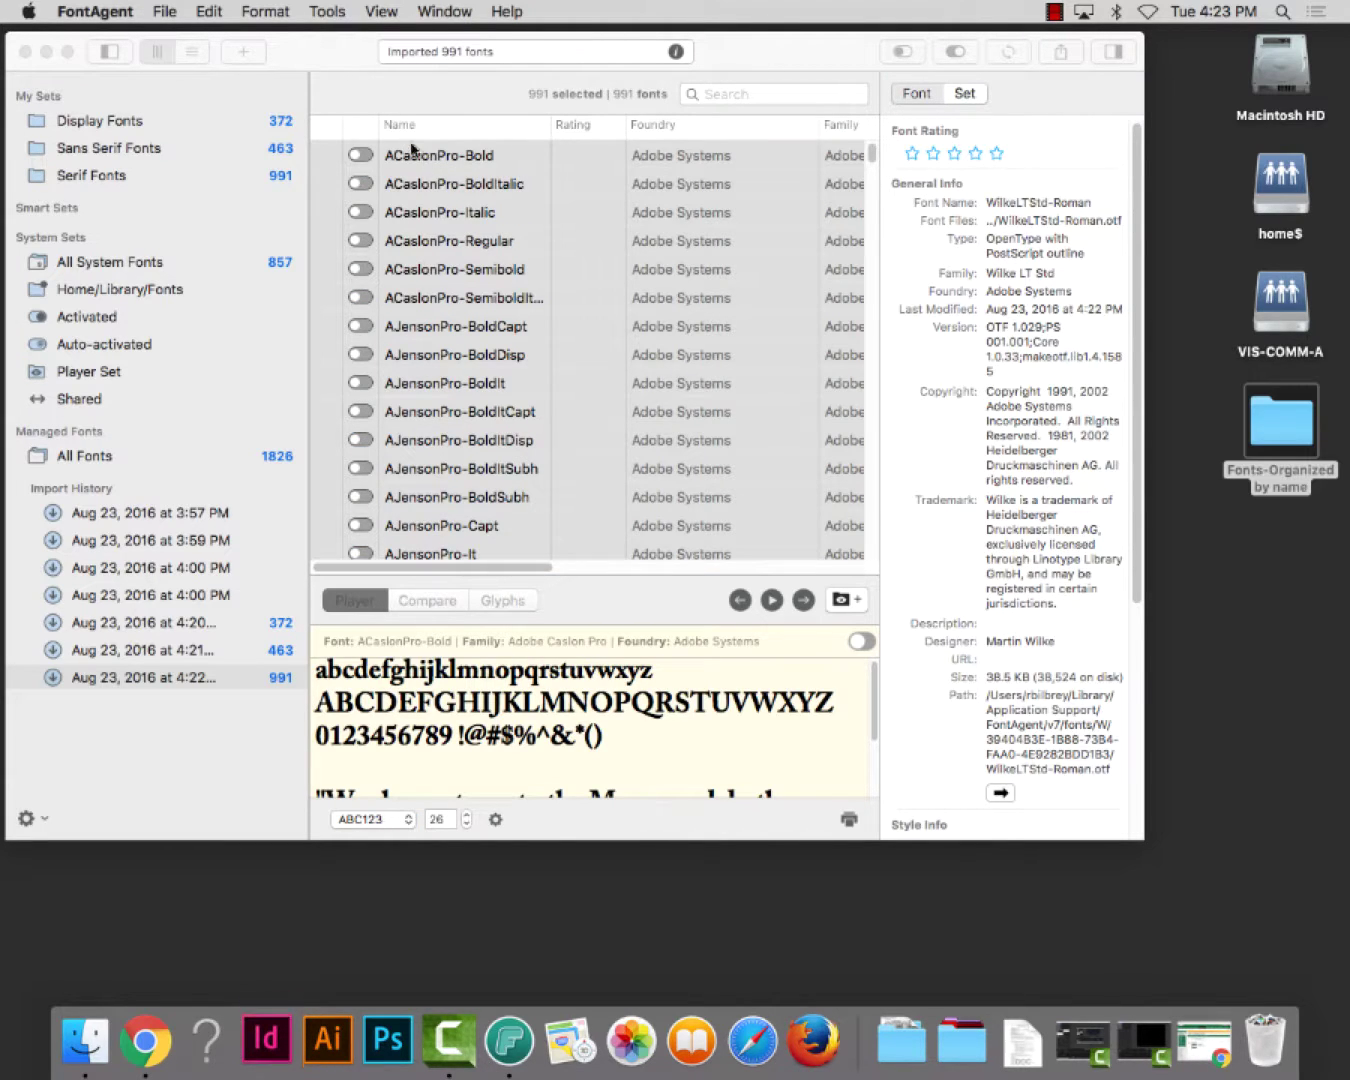
{"action": "left_click", "coordinate": [337, 51]}
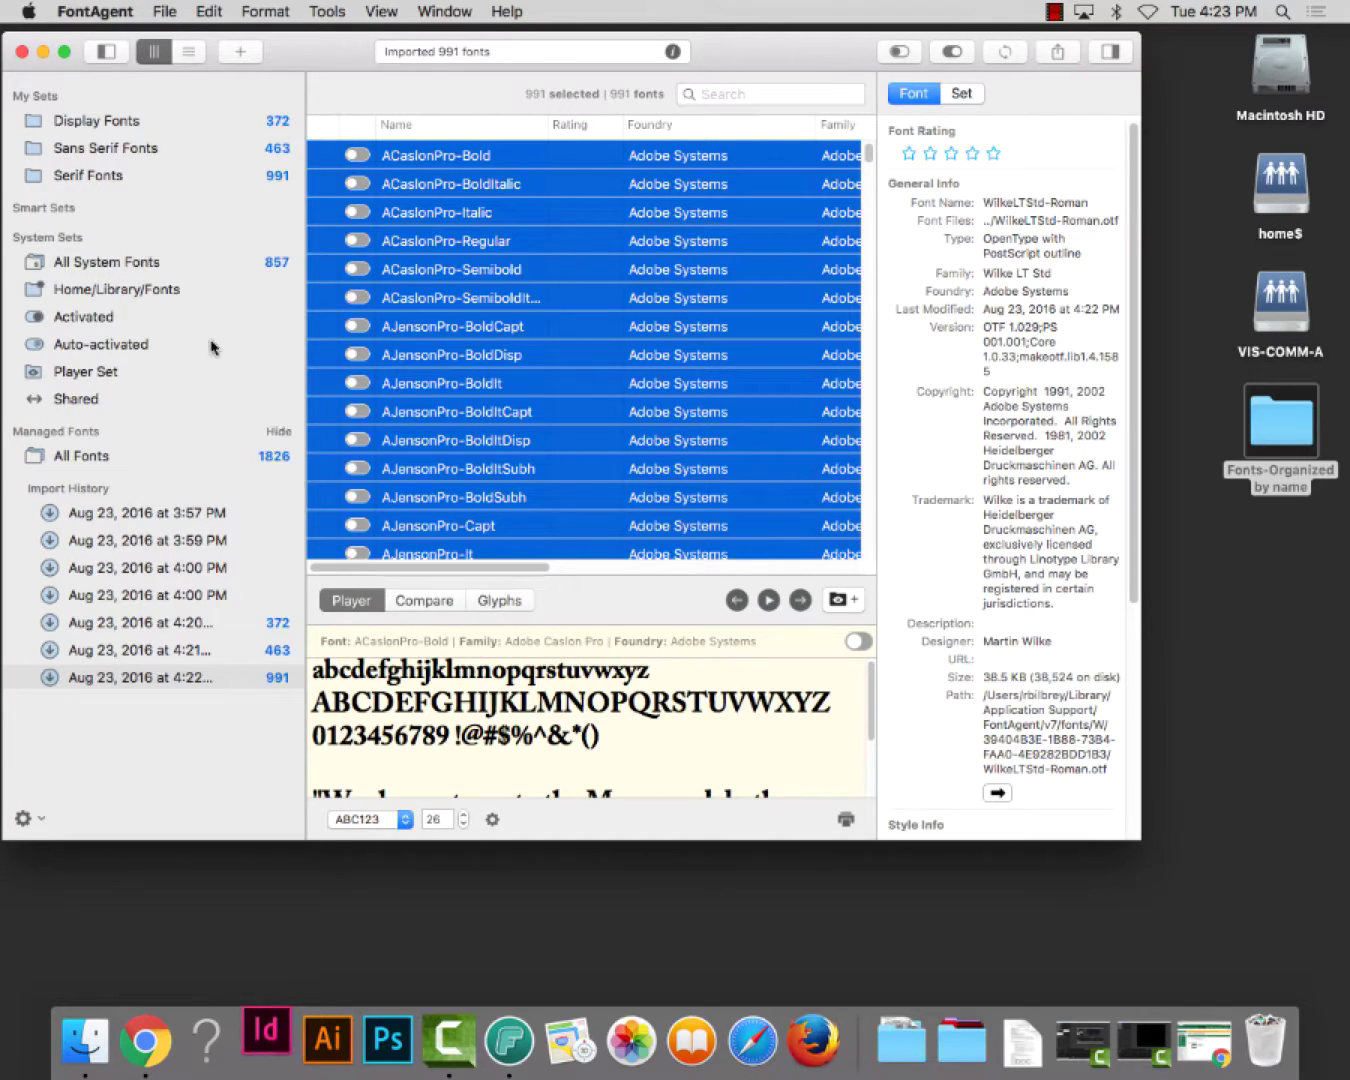
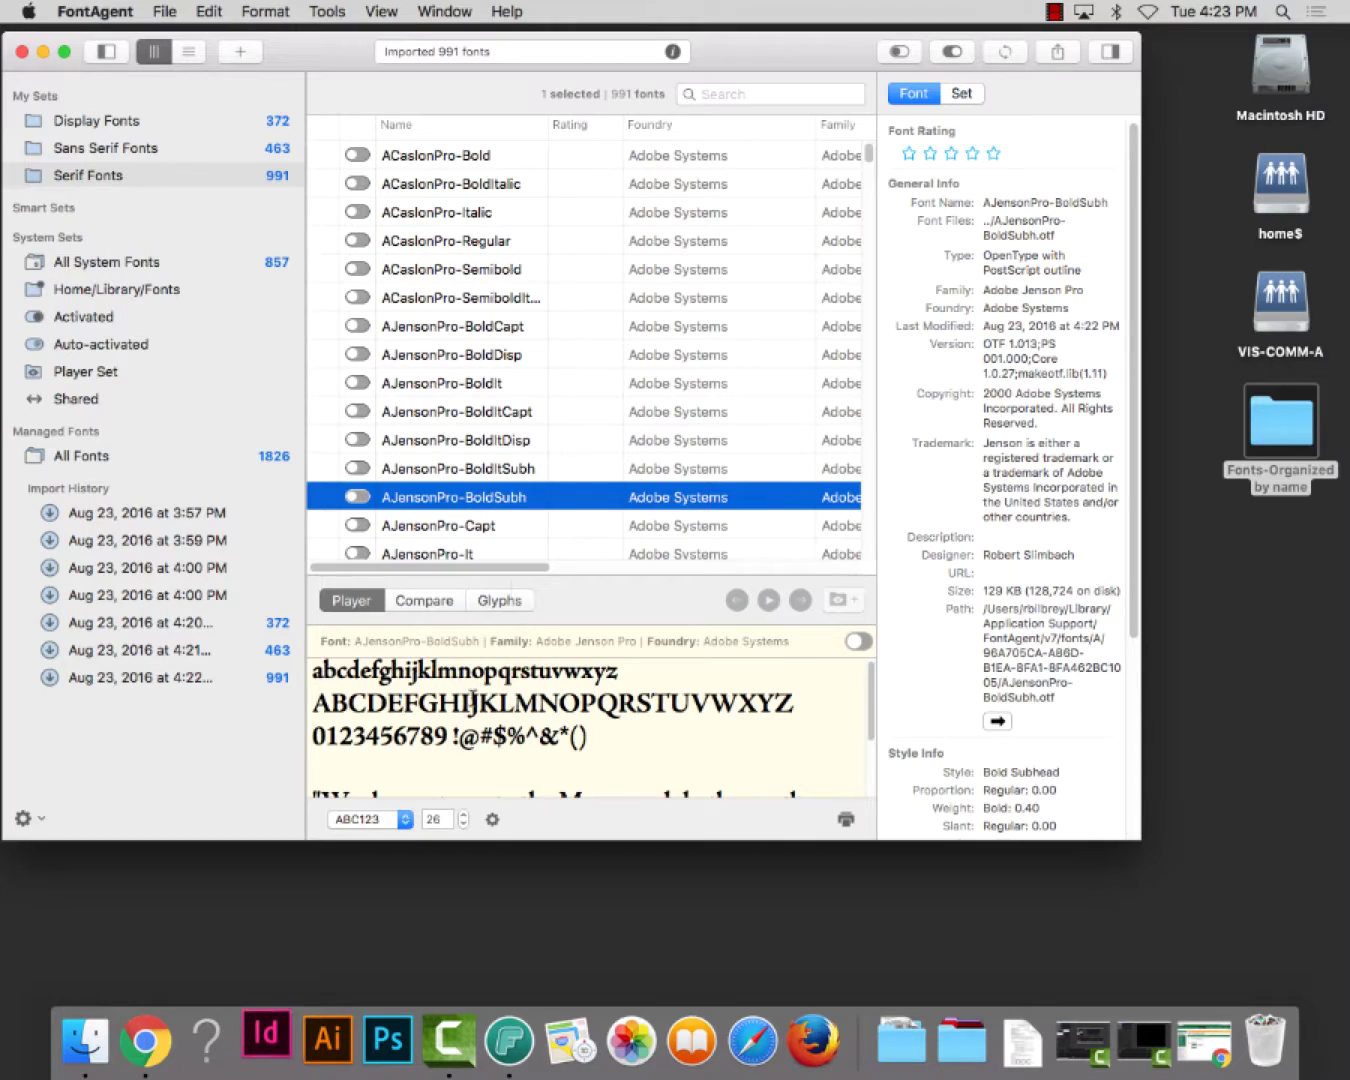
Enlarge the font preview area and show AJensonPro-BoldSubh as a Paragraph sample at size 17.
{"action": "left_click_drag", "start_coordinate": [776, 841], "coordinate": [776, 911]}
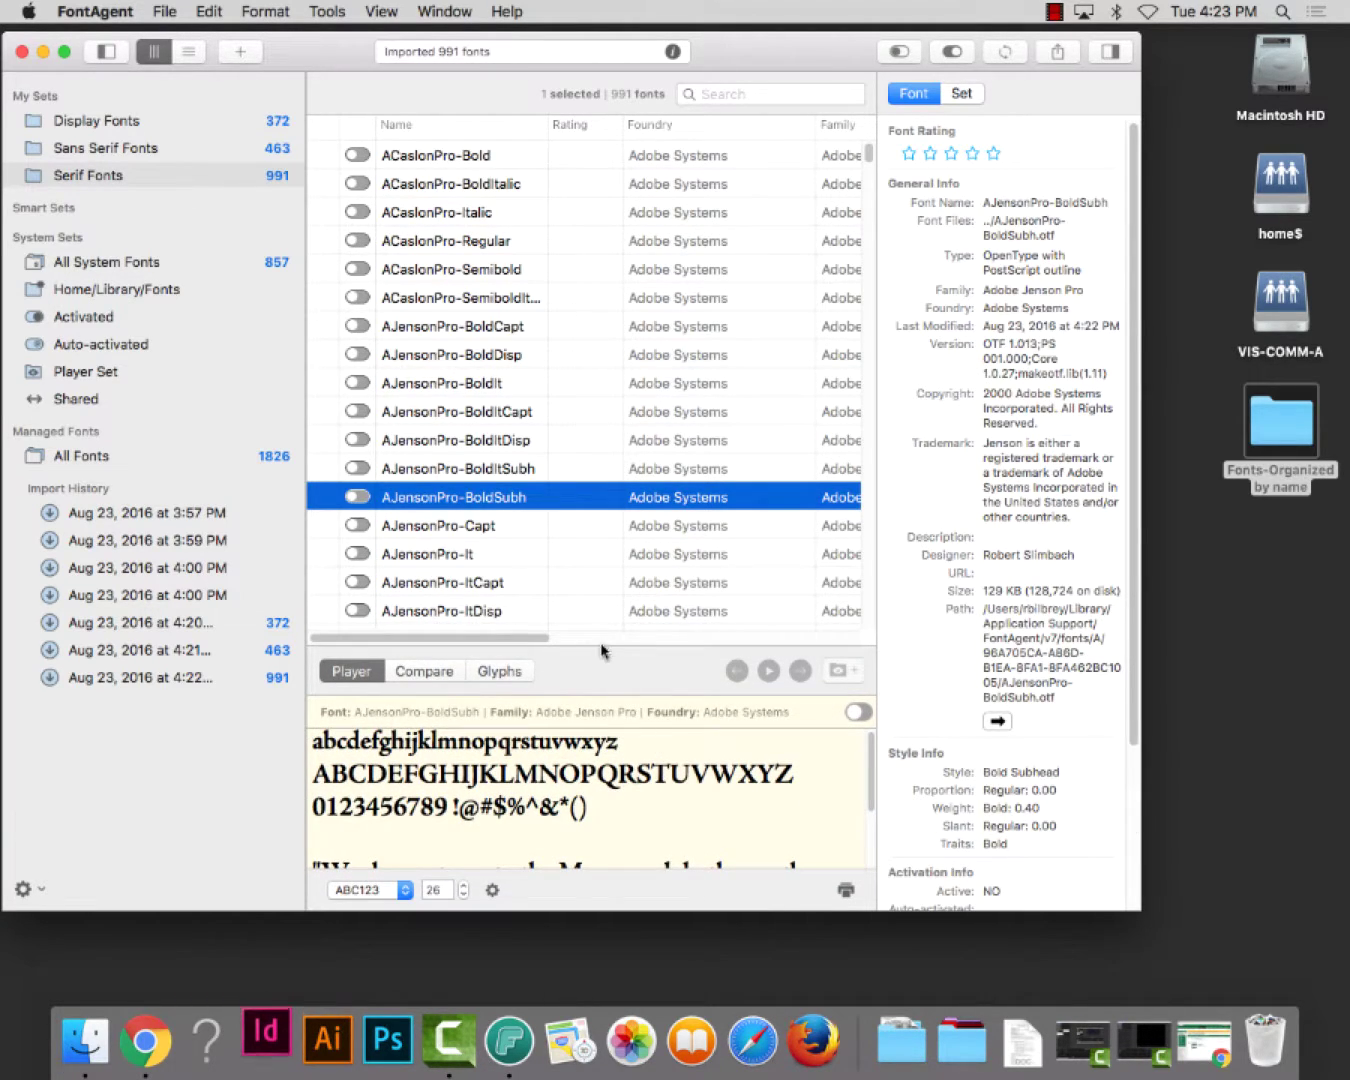
{"action": "left_click_drag", "start_coordinate": [598, 647], "coordinate": [600, 493]}
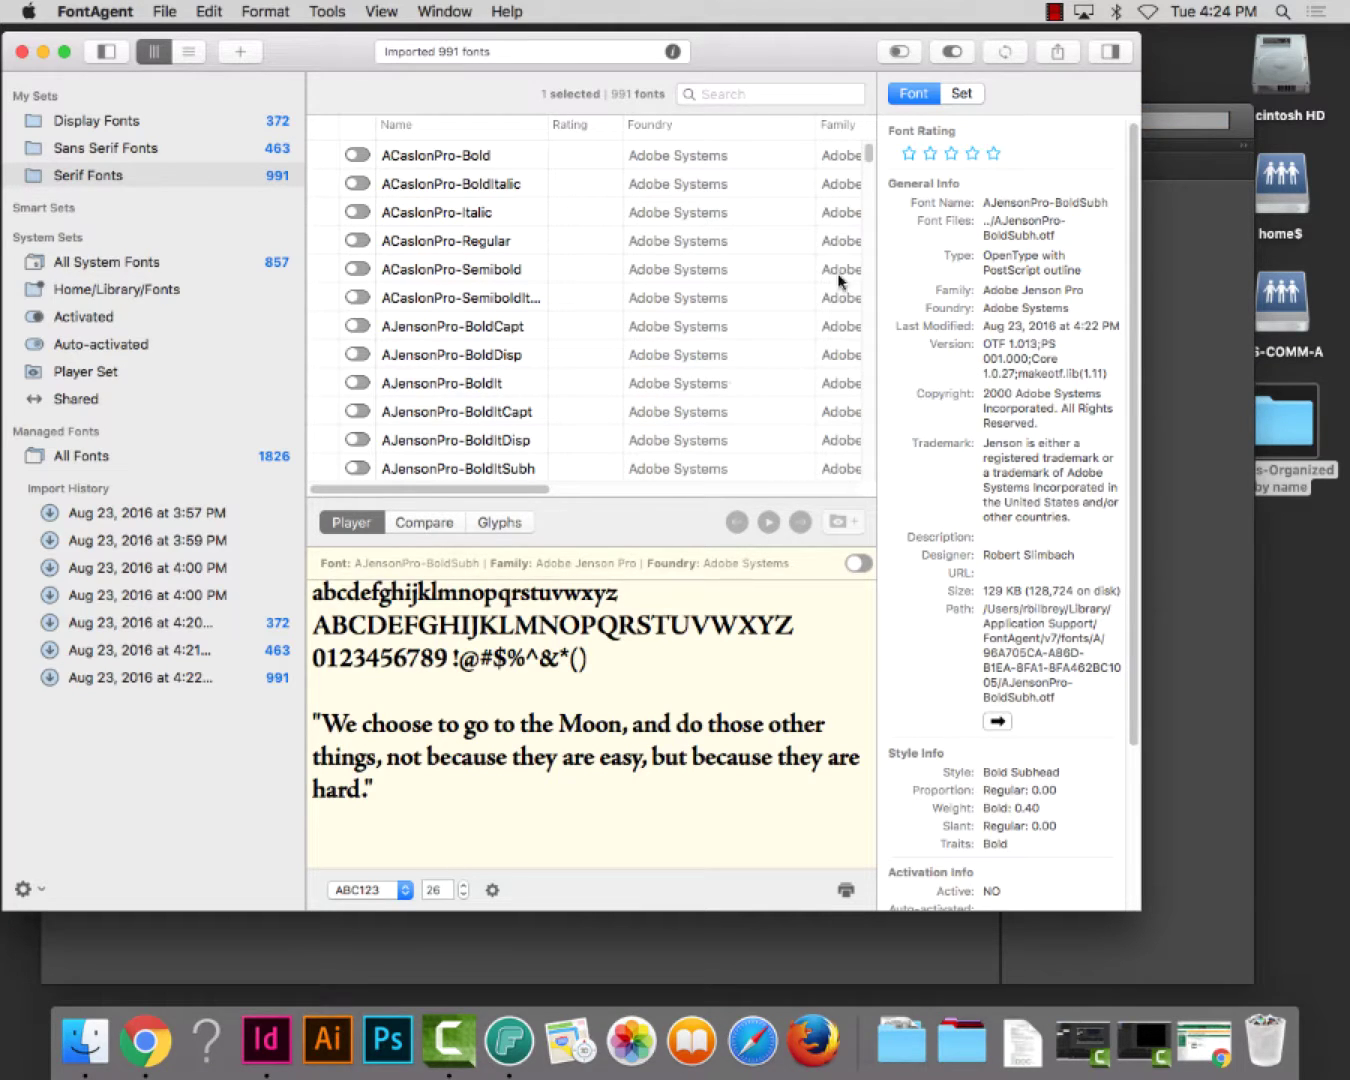
{"action": "scroll", "coordinate": [868, 160], "scroll_direction": "down", "scroll_amount": 5}
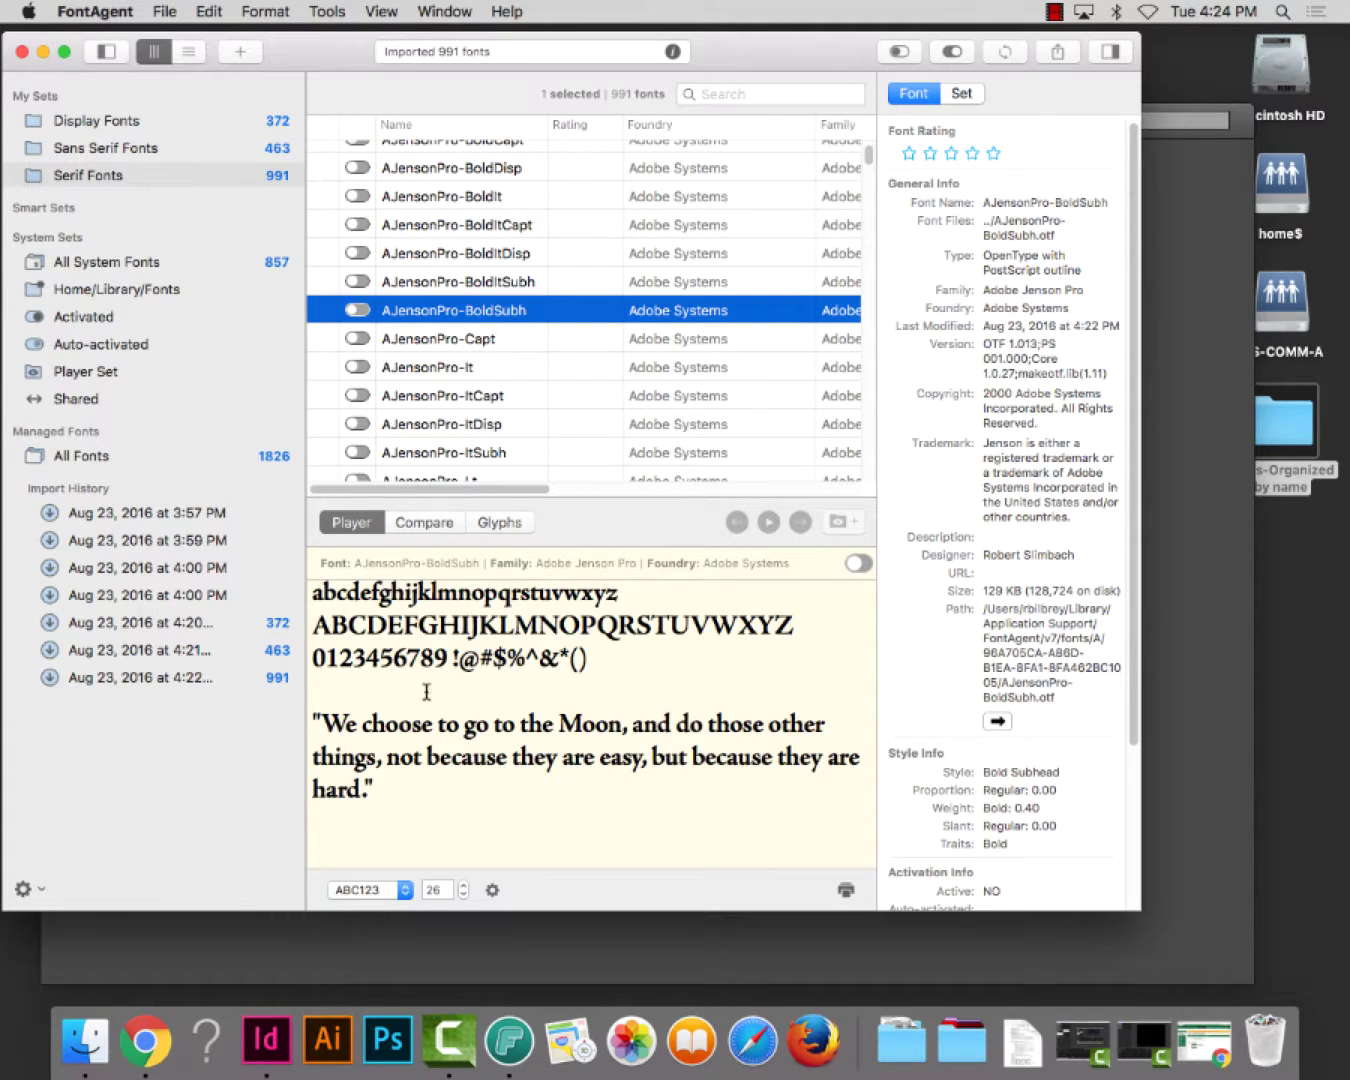
{"action": "left_click", "coordinate": [389, 893]}
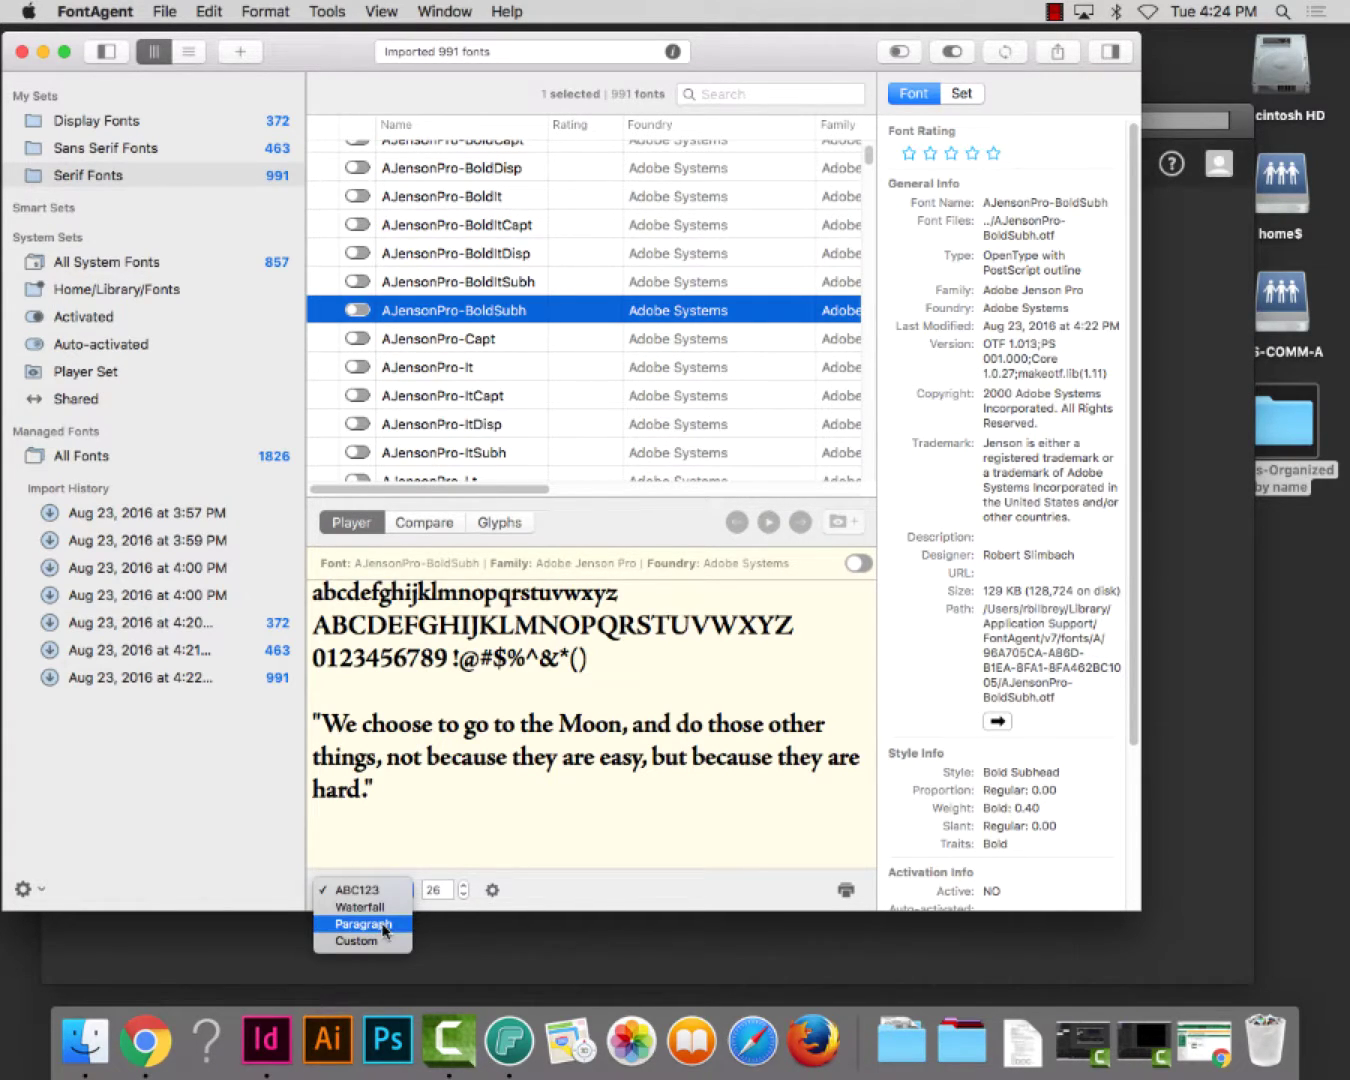
{"action": "left_click", "coordinate": [385, 926]}
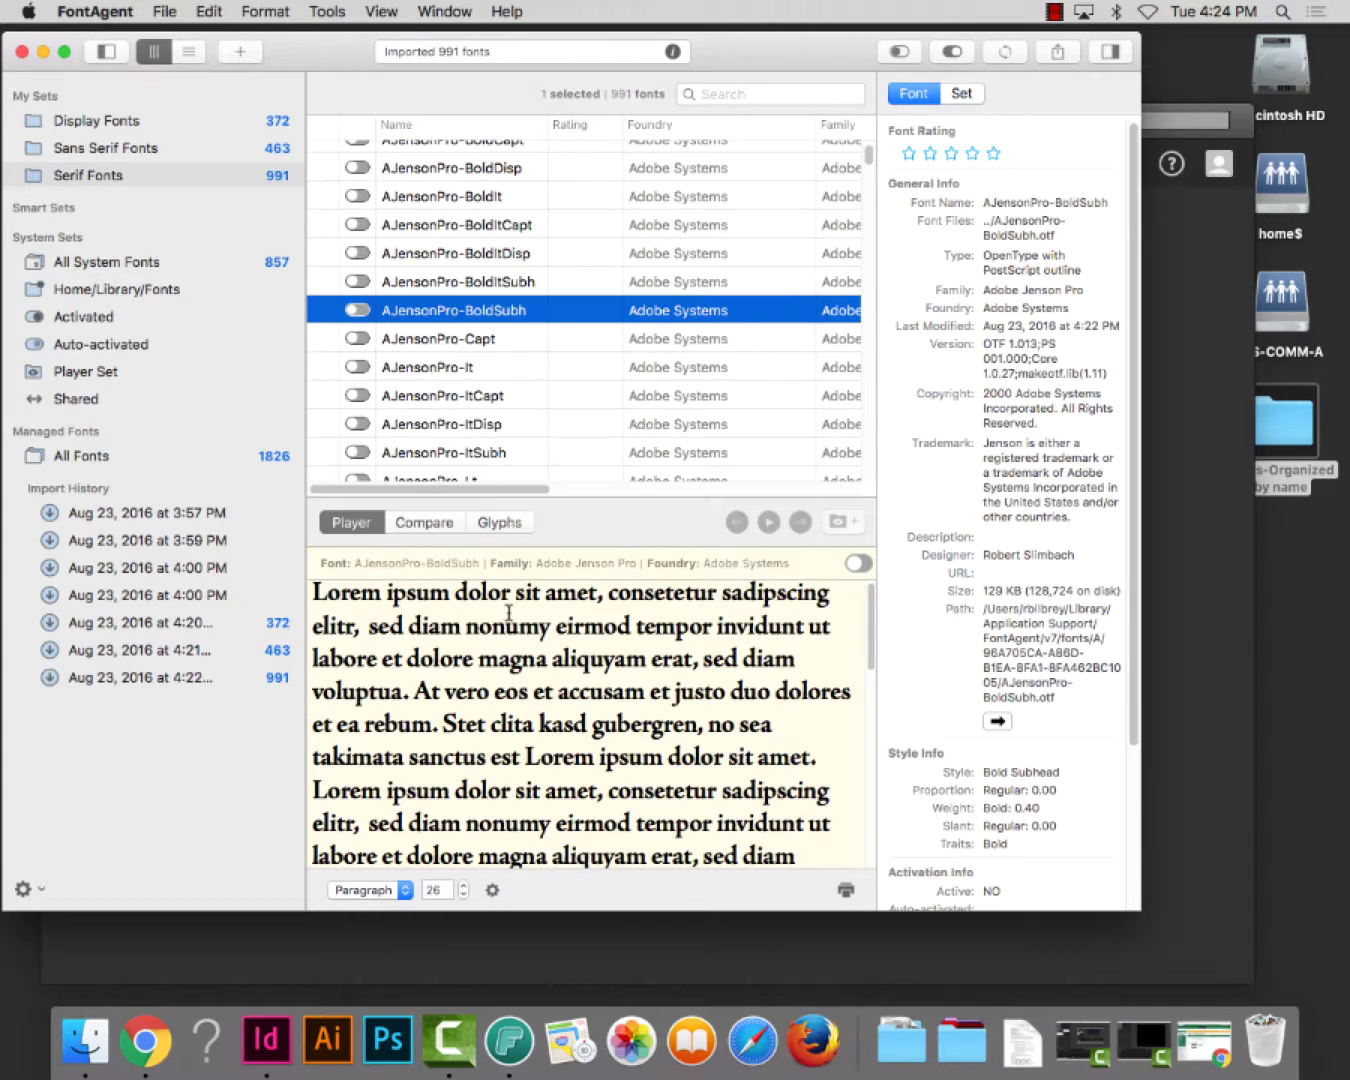
{"action": "left_click", "coordinate": [463, 885]}
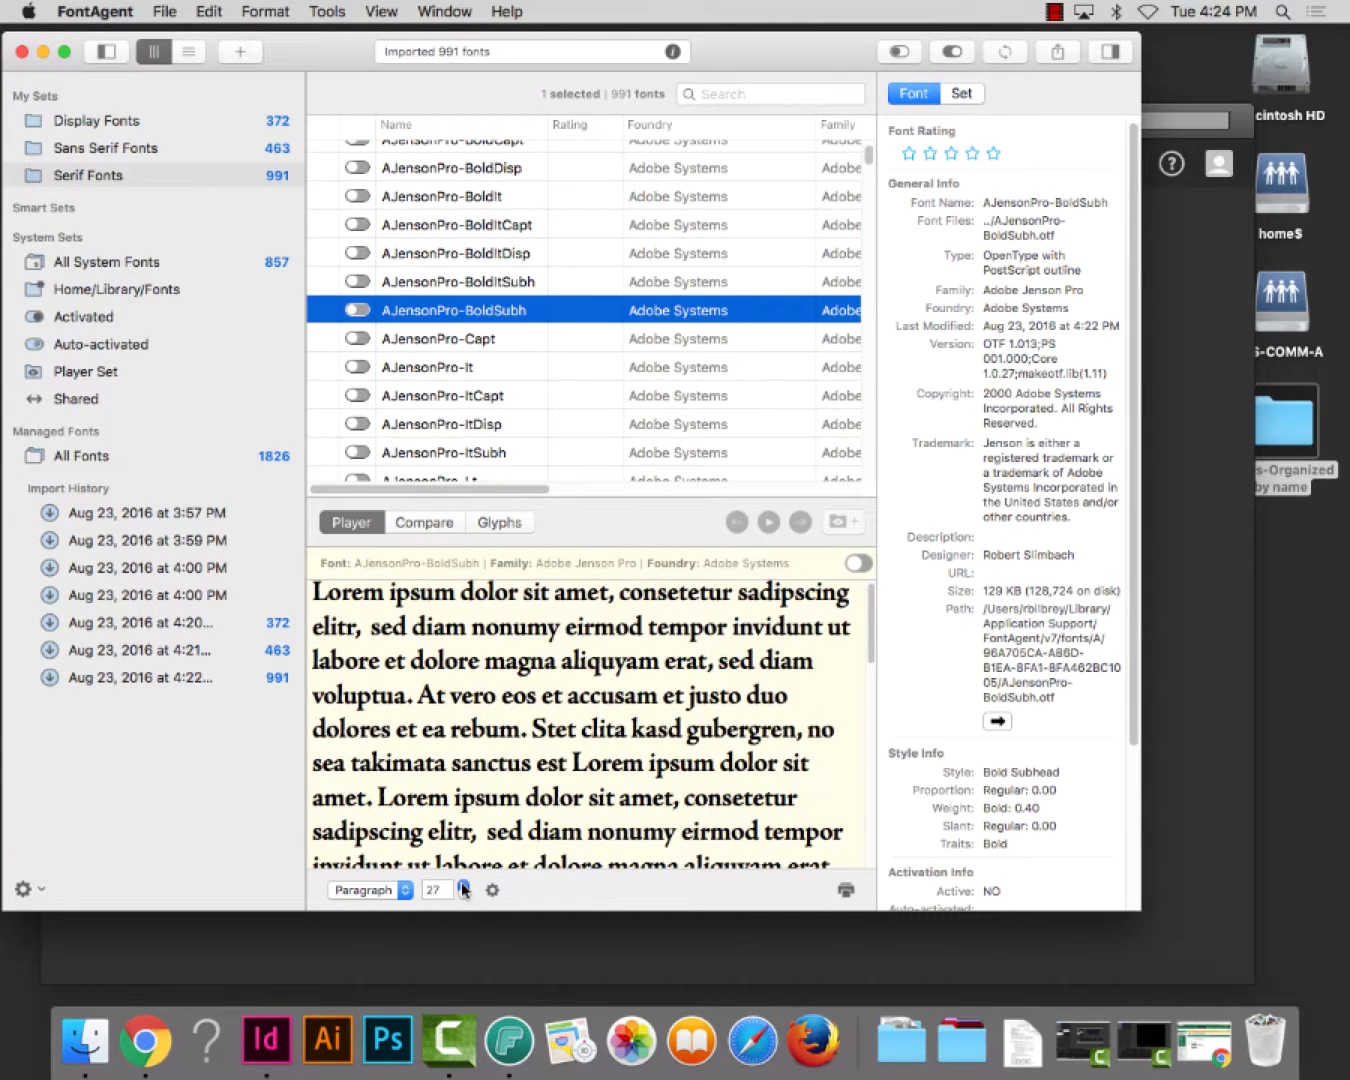
{"action": "left_click_drag", "start_coordinate": [464, 895], "coordinate": [464, 898]}
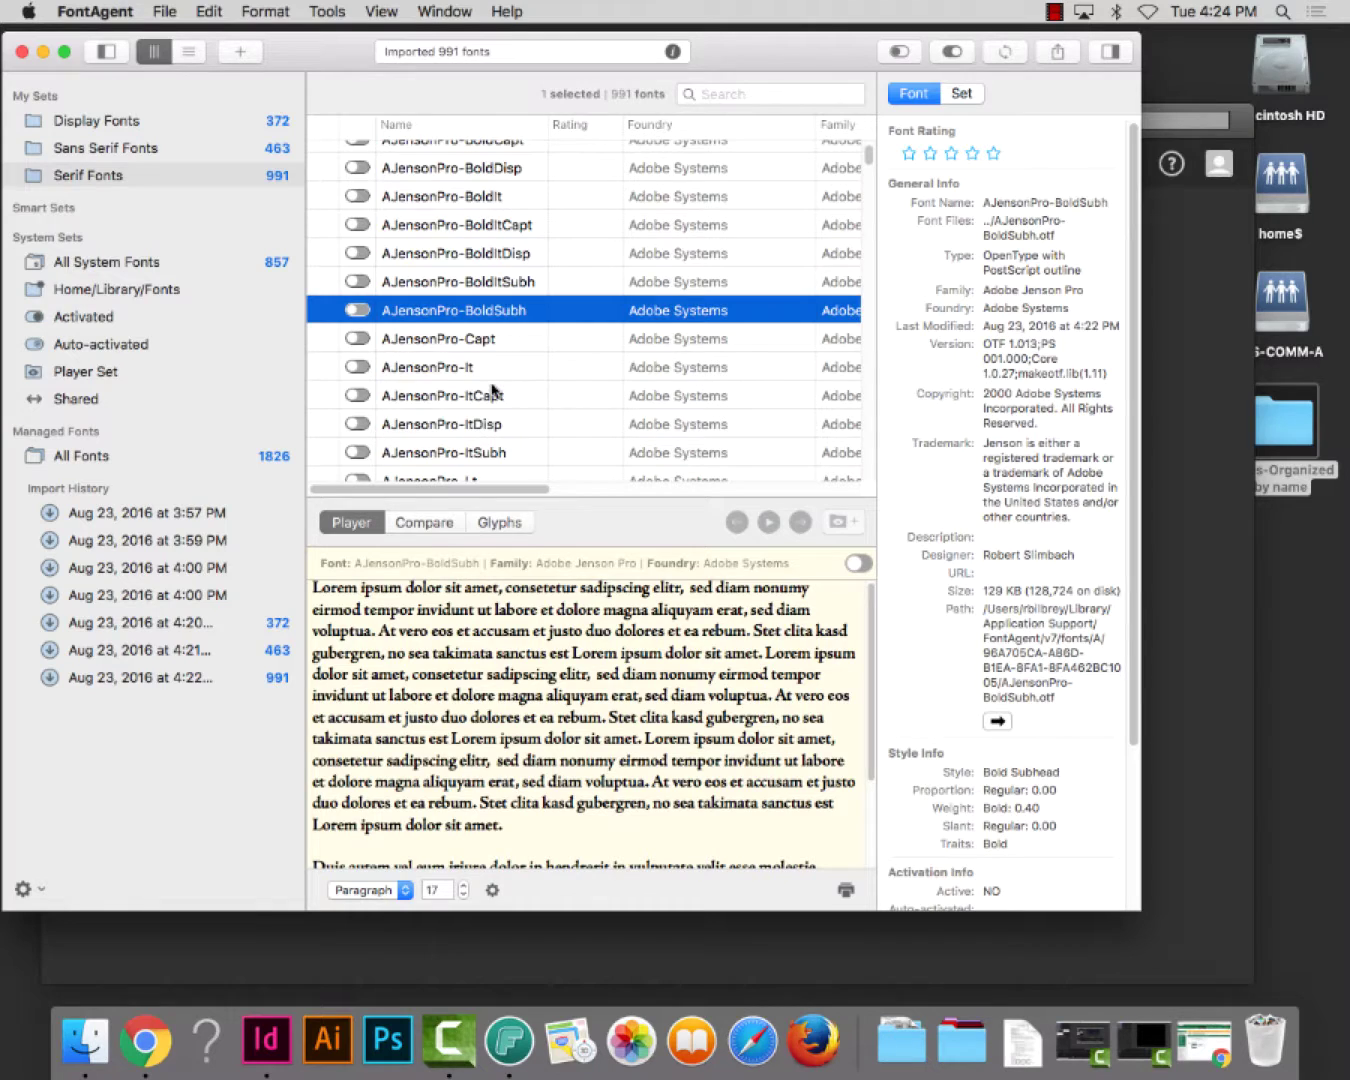
Select ACaslonPro-Regular in the "Serif Fonts" set and show its glyphs at size 37.
{"action": "scroll", "coordinate": [491, 390], "scroll_direction": "down", "scroll_amount": 1}
{"action": "scroll", "coordinate": [492, 390], "scroll_direction": "up", "scroll_amount": 5}
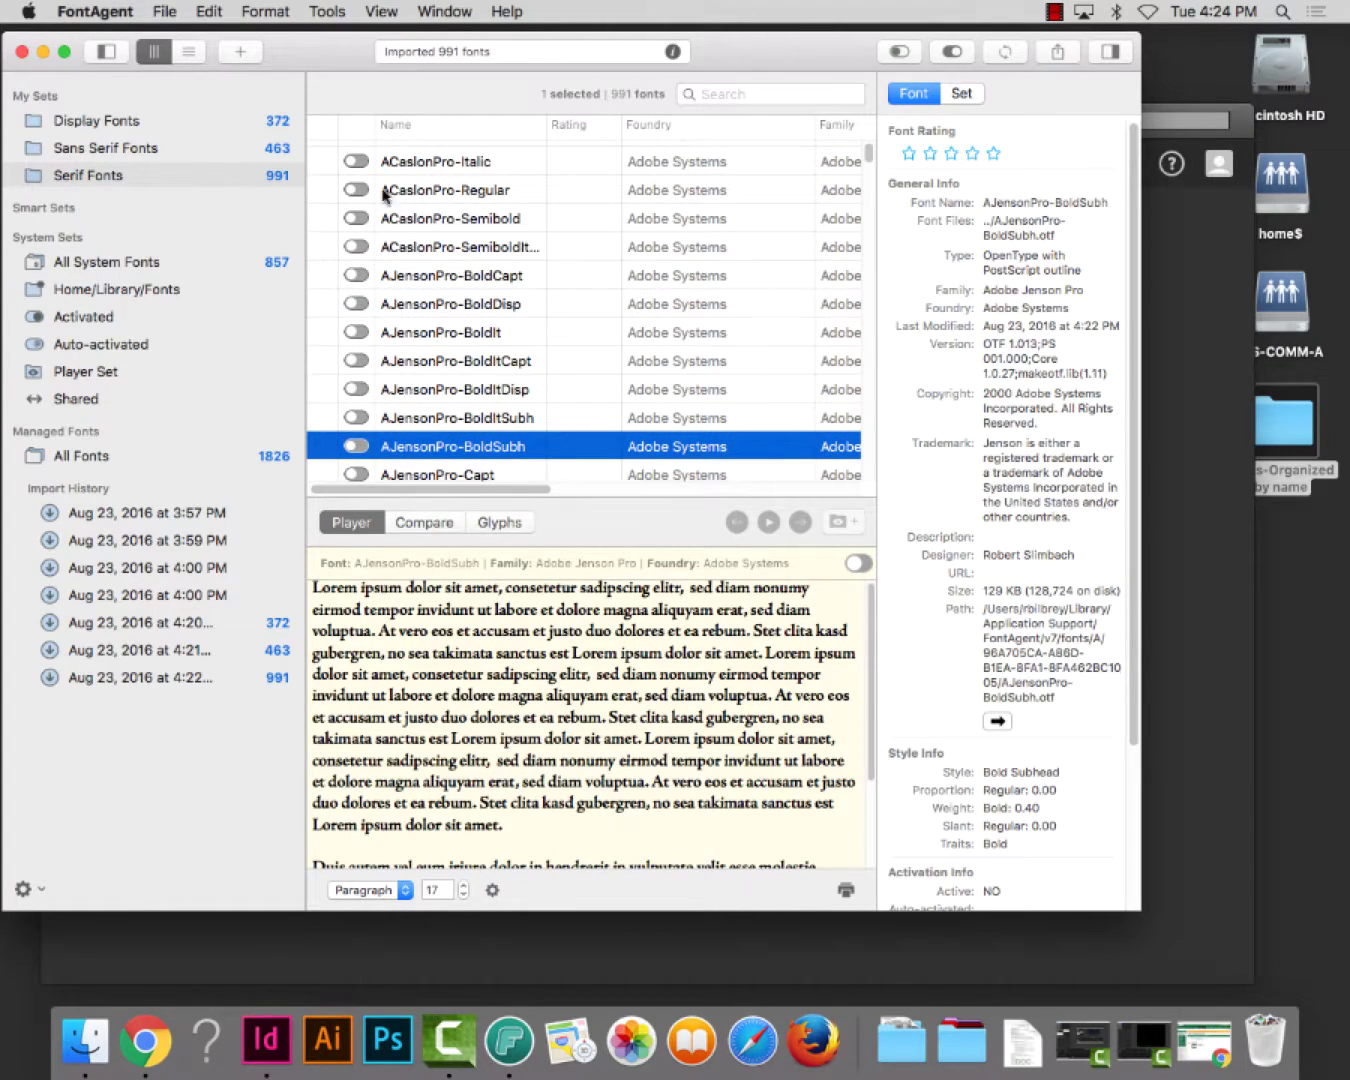
{"action": "left_click", "coordinate": [420, 192]}
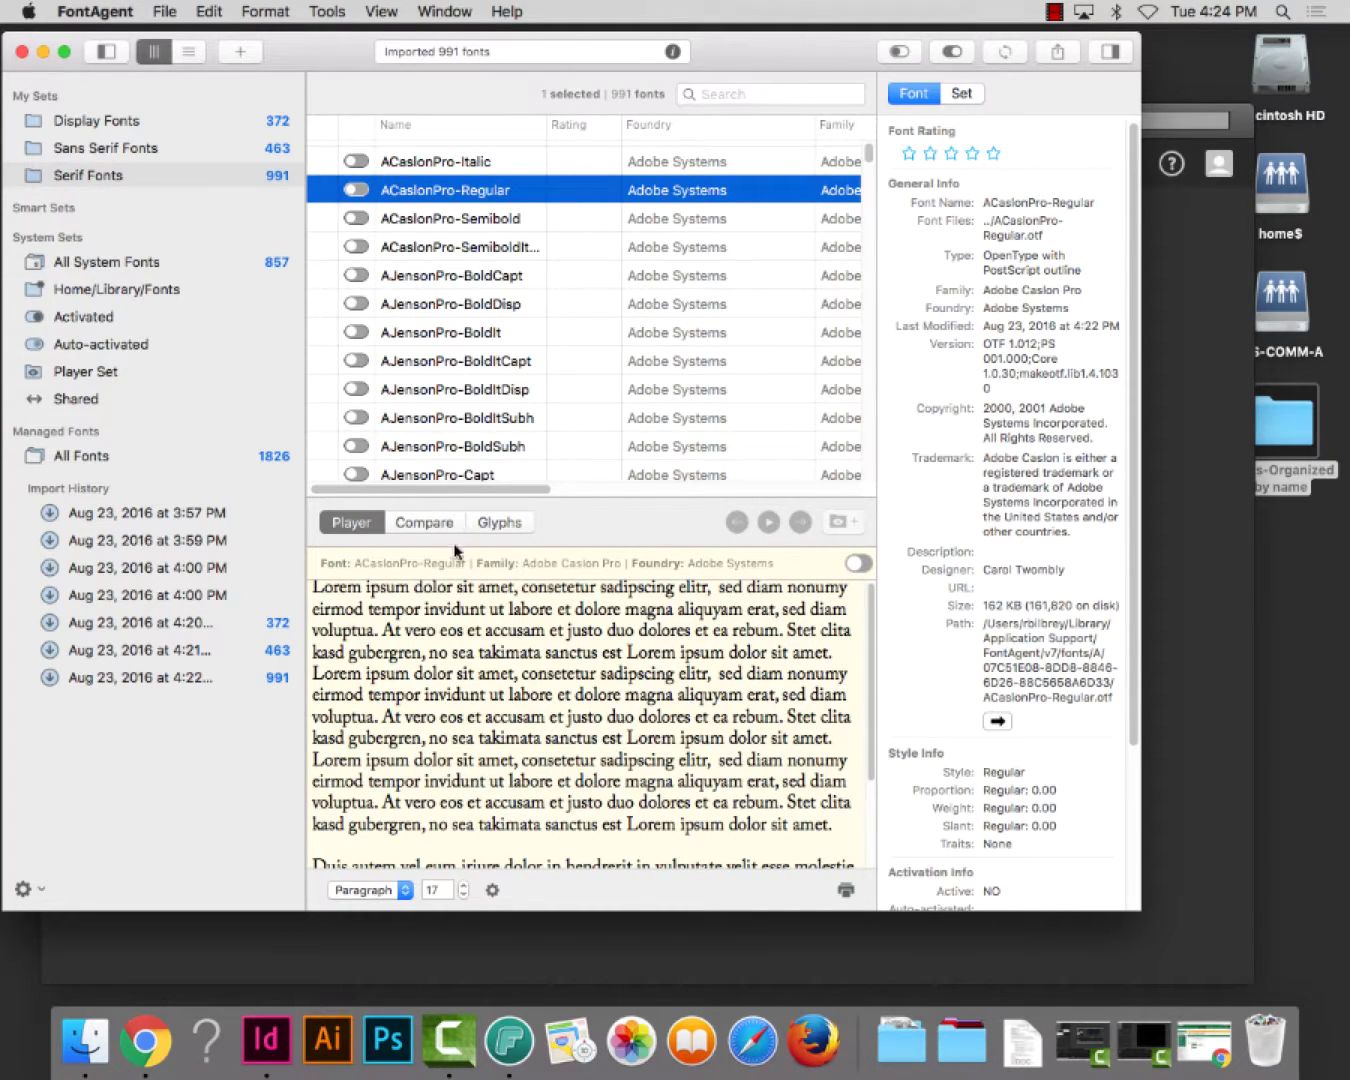
{"action": "left_click", "coordinate": [504, 523]}
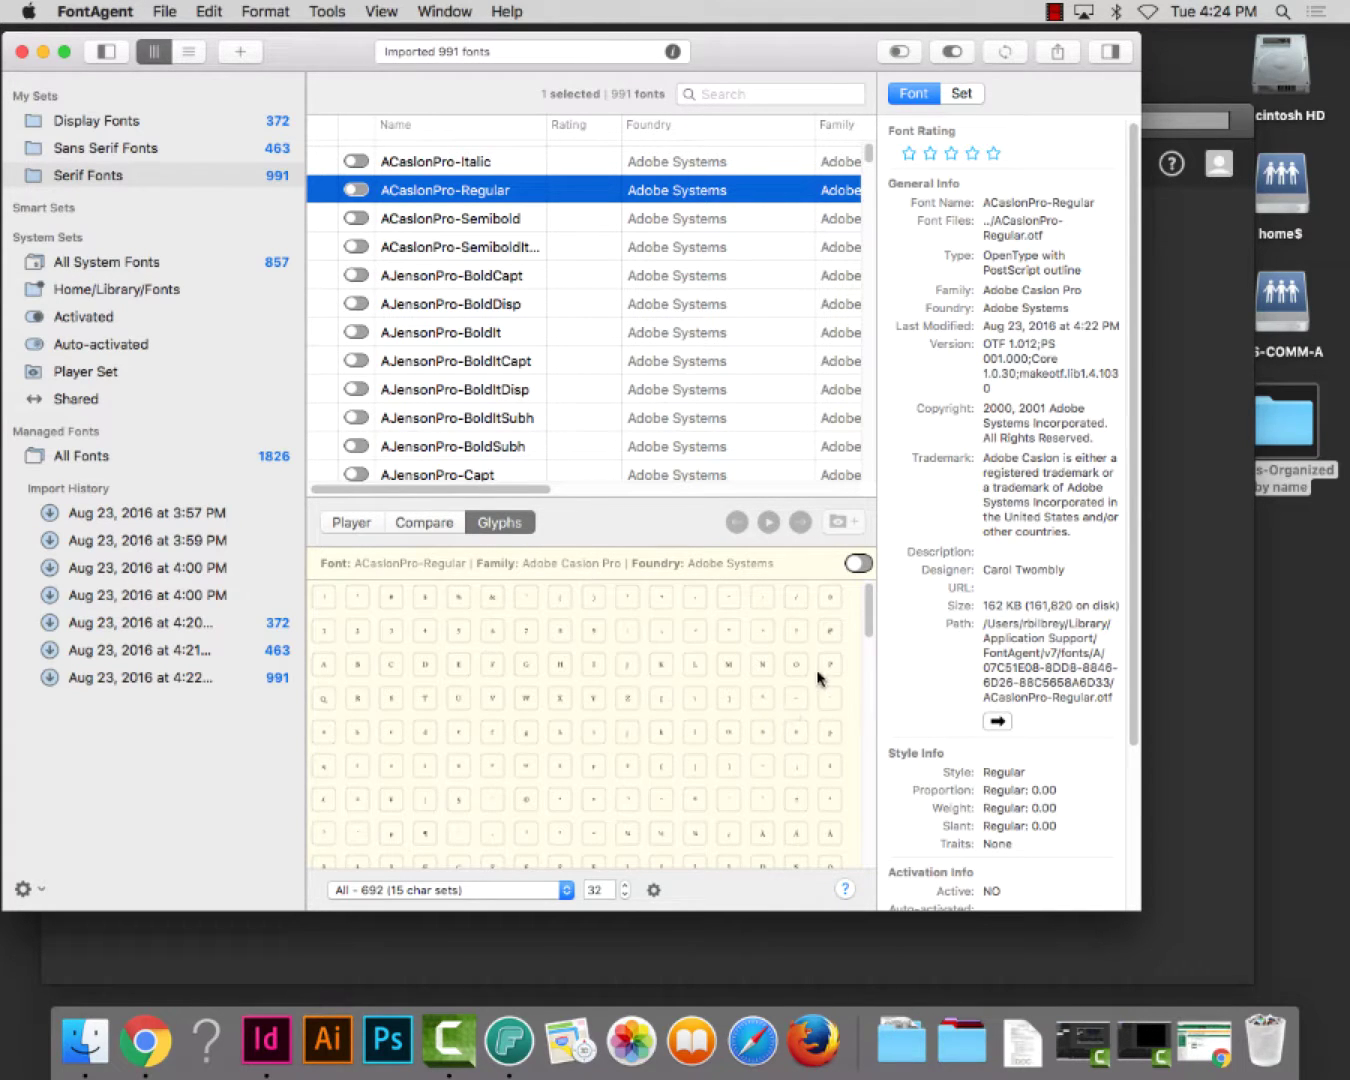
{"action": "left_click", "coordinate": [626, 885]}
{"action": "left_click", "coordinate": [625, 885]}
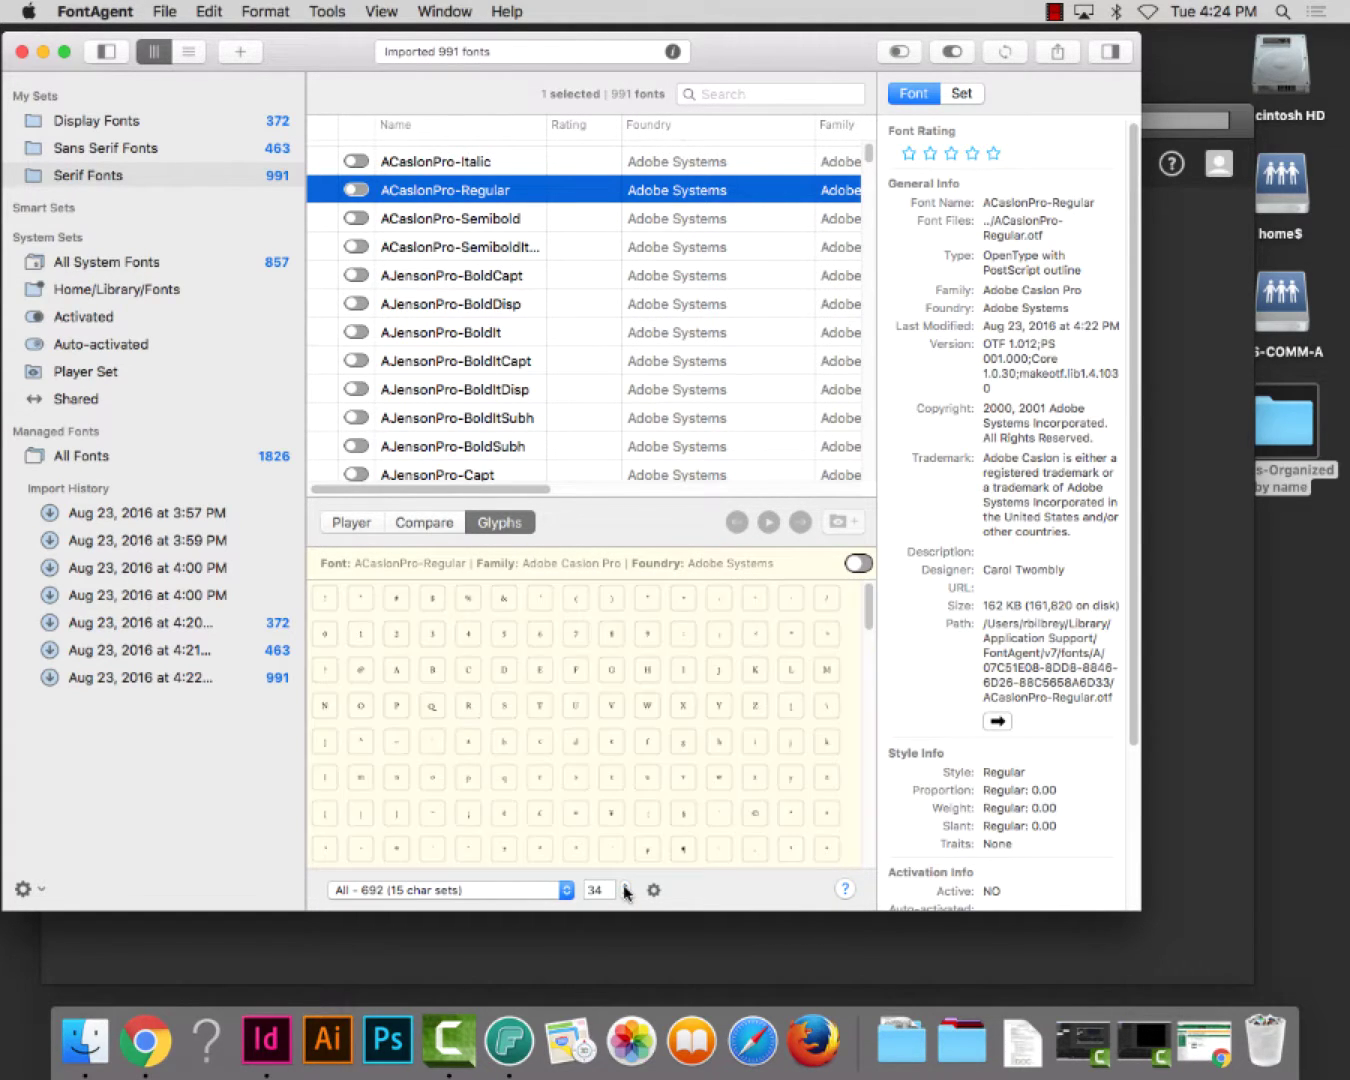
{"action": "left_click", "coordinate": [625, 885]}
{"action": "left_click", "coordinate": [626, 885]}
{"action": "left_click", "coordinate": [626, 885]}
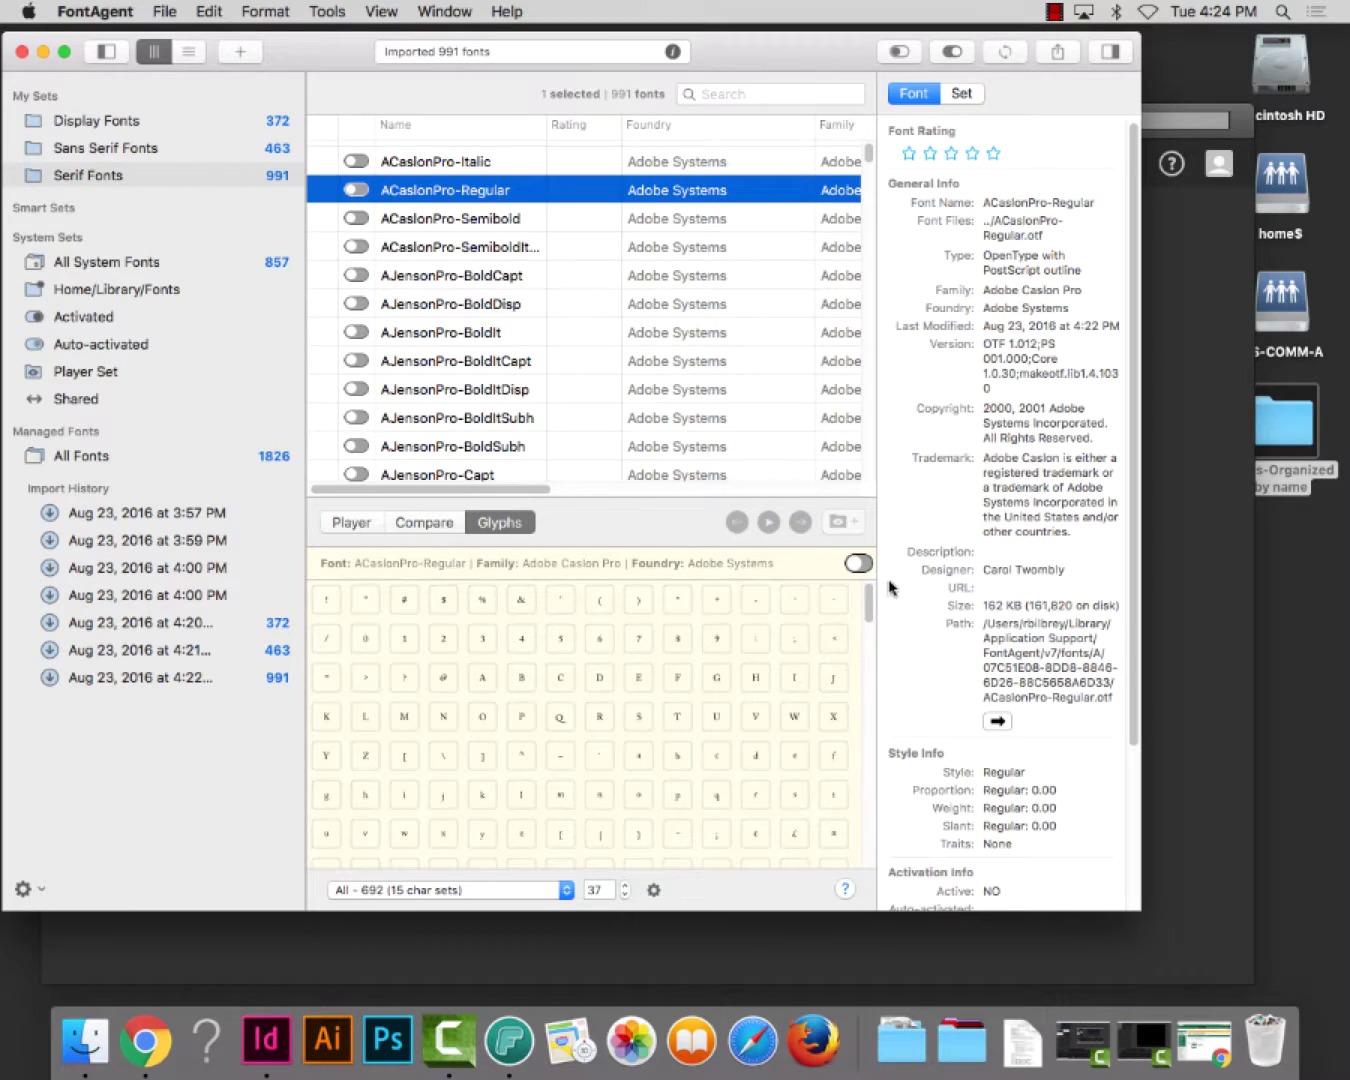
Browse the ornament glyphs of ACaslonPro-Regular and enlarge the glyph display to size 43.
{"action": "left_click_drag", "start_coordinate": [874, 590], "coordinate": [865, 742]}
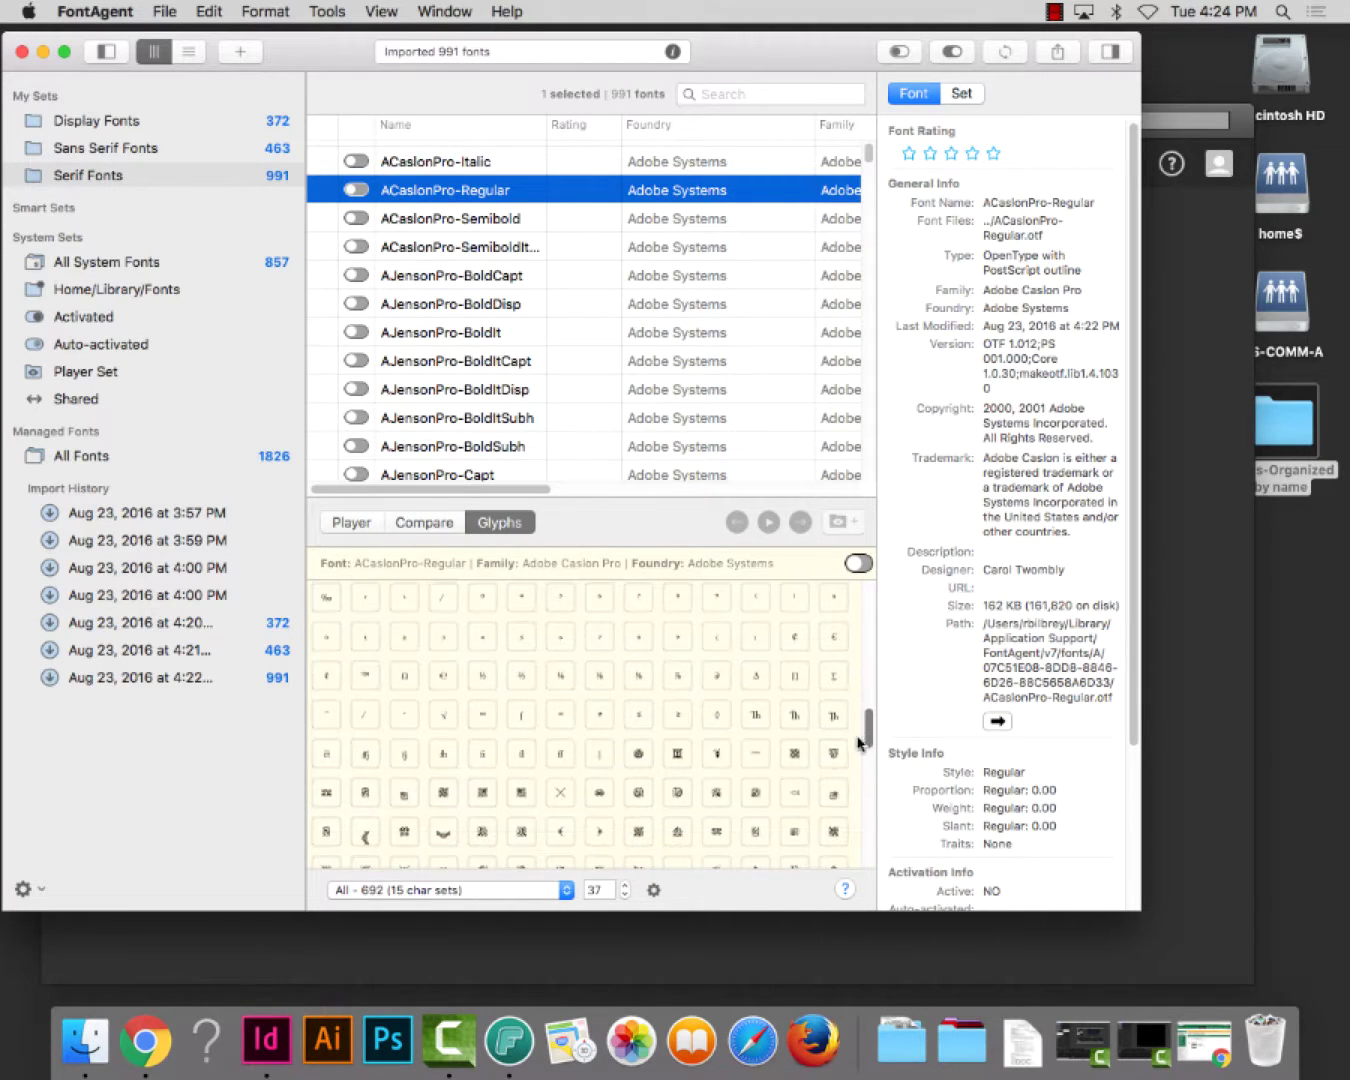
{"action": "left_click", "coordinate": [626, 886]}
{"action": "left_click", "coordinate": [625, 886]}
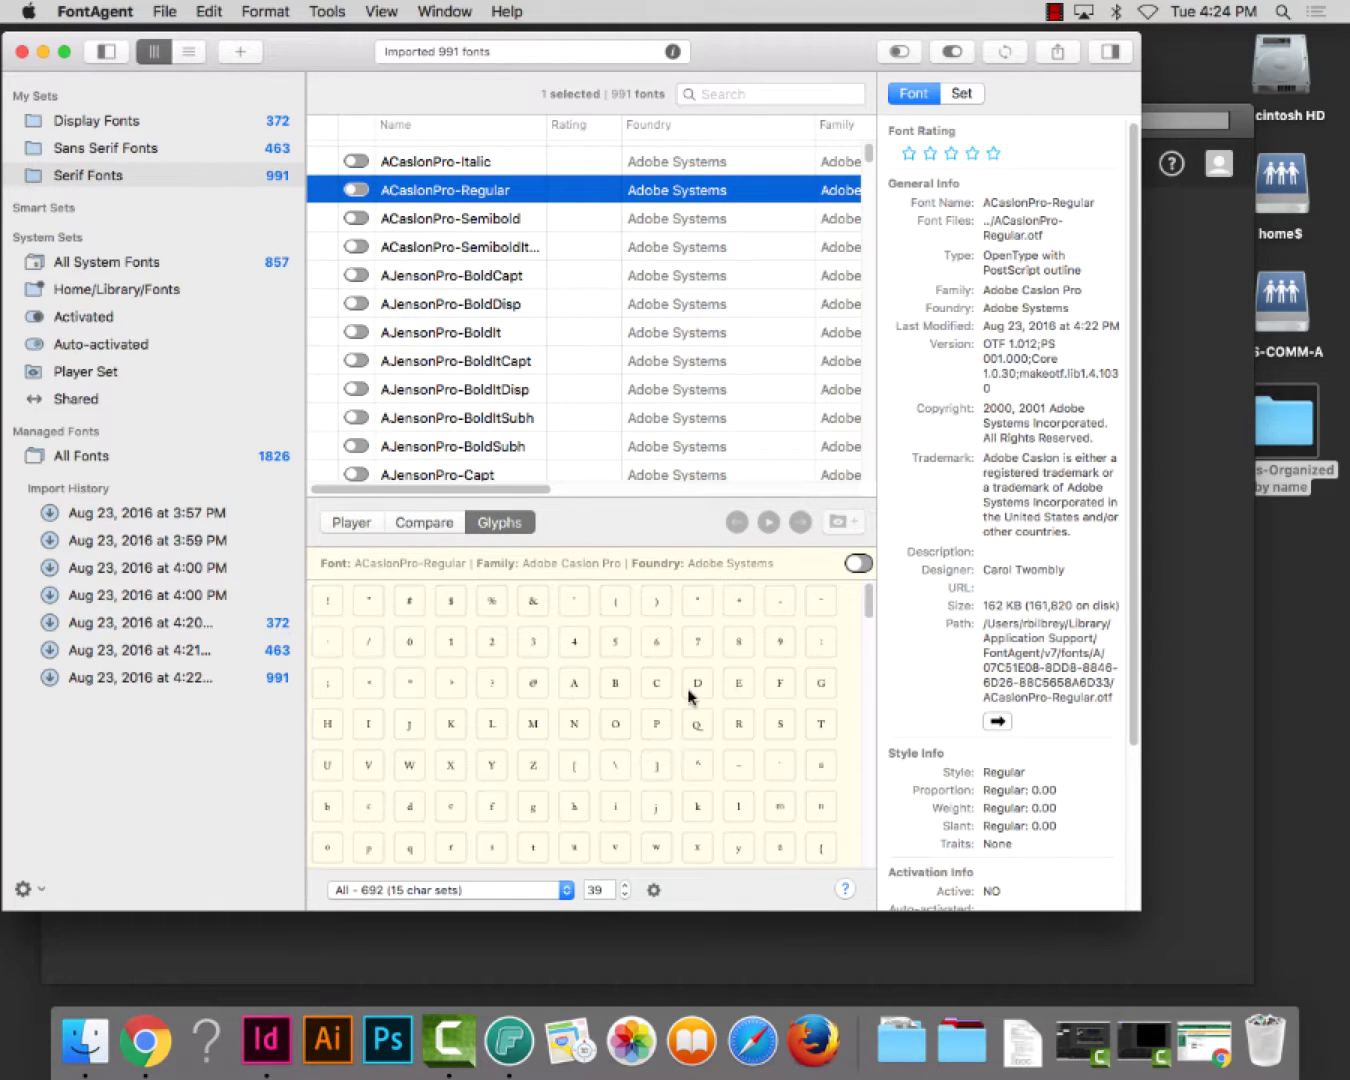
{"action": "left_click_drag", "start_coordinate": [859, 614], "coordinate": [866, 744]}
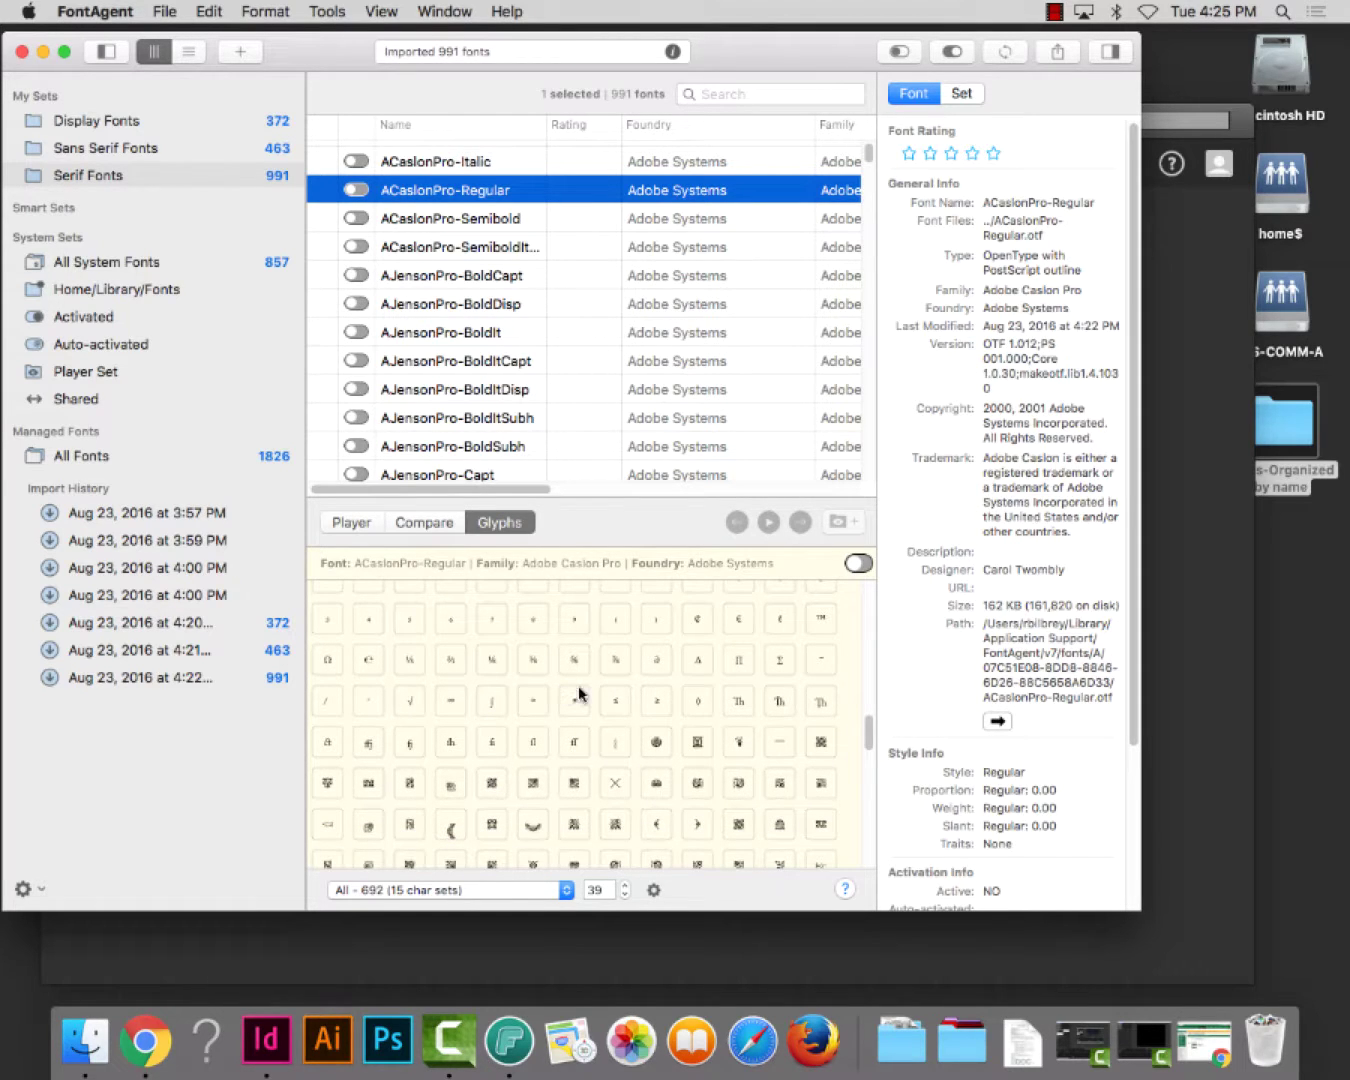
{"action": "scroll", "coordinate": [871, 740], "scroll_direction": "down", "scroll_amount": 3}
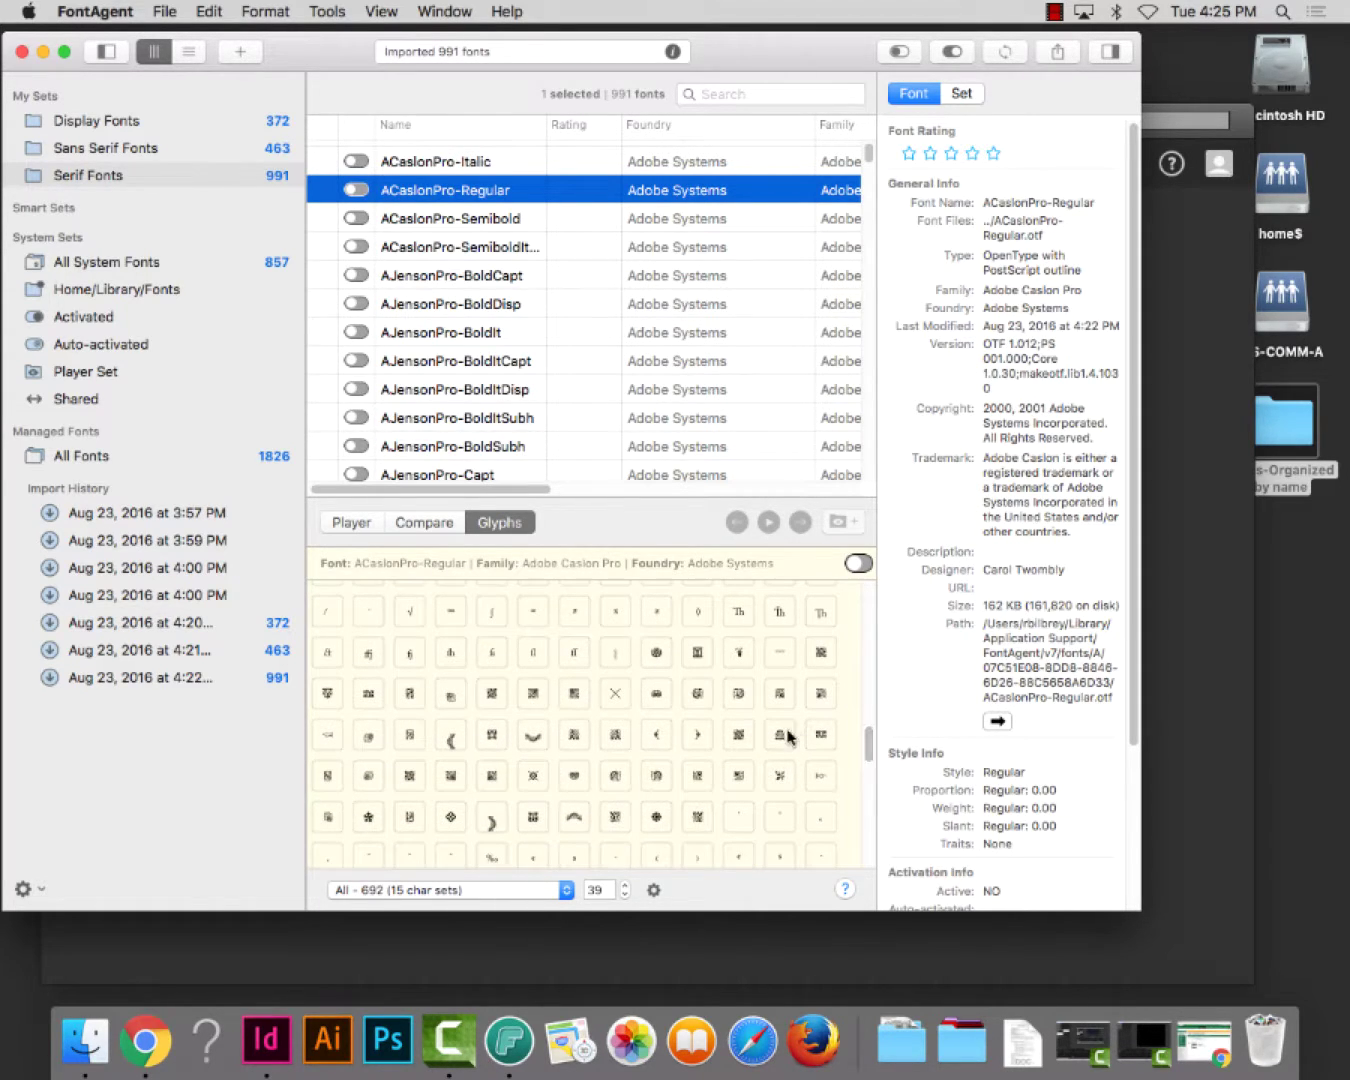
{"action": "left_click", "coordinate": [624, 885]}
{"action": "left_click", "coordinate": [624, 885]}
{"action": "left_click", "coordinate": [624, 885]}
{"action": "left_click", "coordinate": [624, 885]}
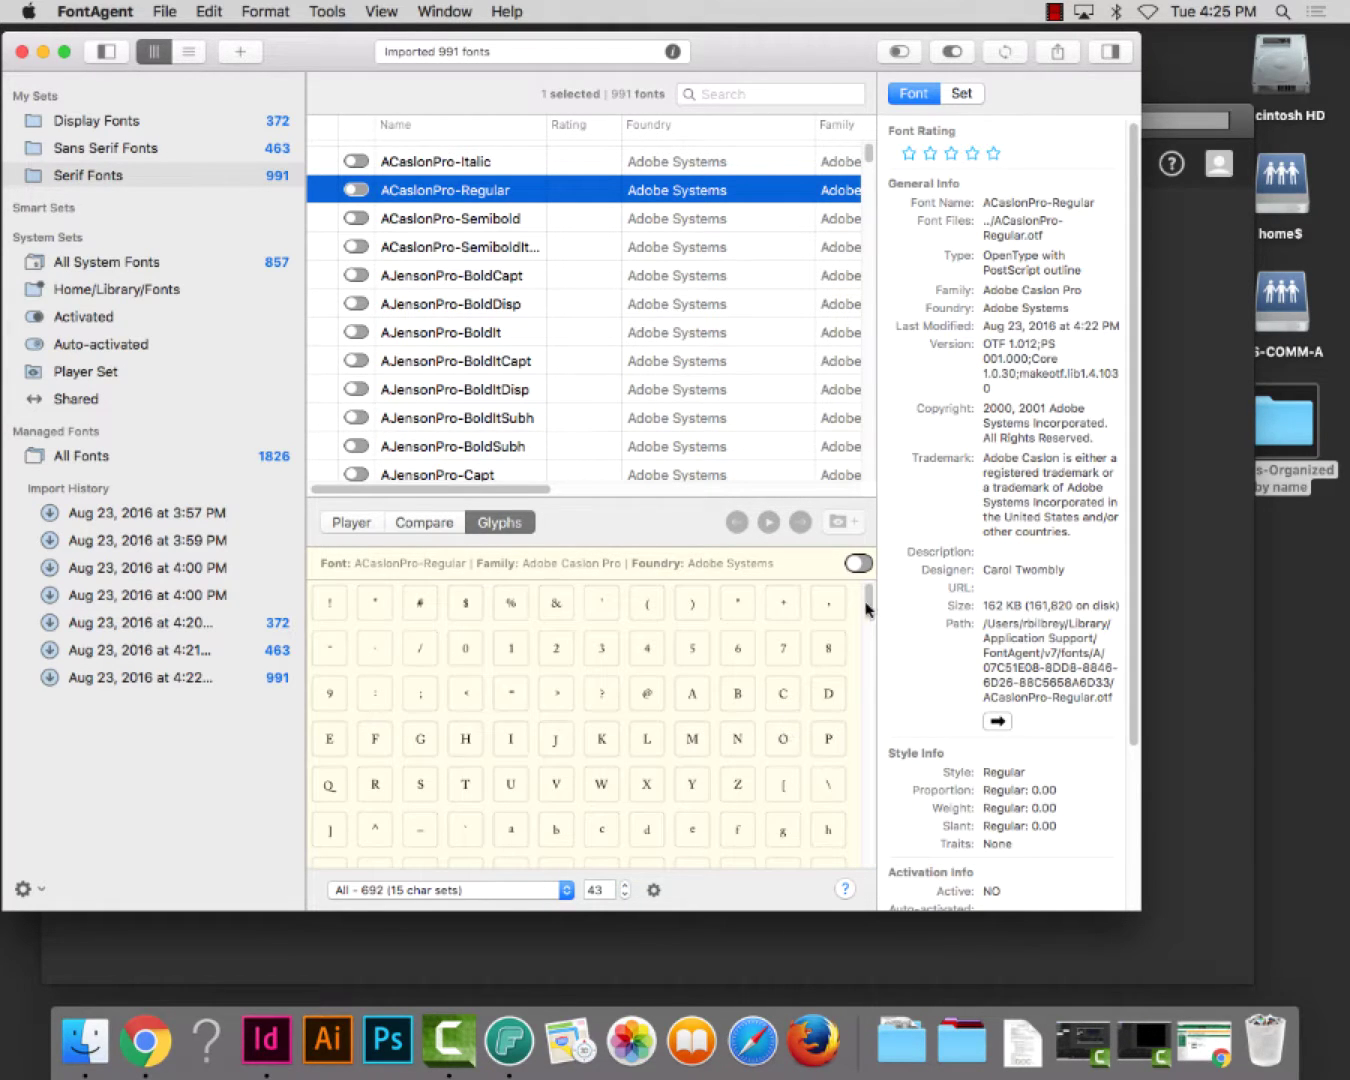
Look through the remaining glyphs of ACaslonPro-Regular and activate this font.
{"action": "scroll", "coordinate": [870, 609], "scroll_direction": "down", "scroll_amount": 2}
{"action": "left_click_drag", "start_coordinate": [872, 614], "coordinate": [860, 755]}
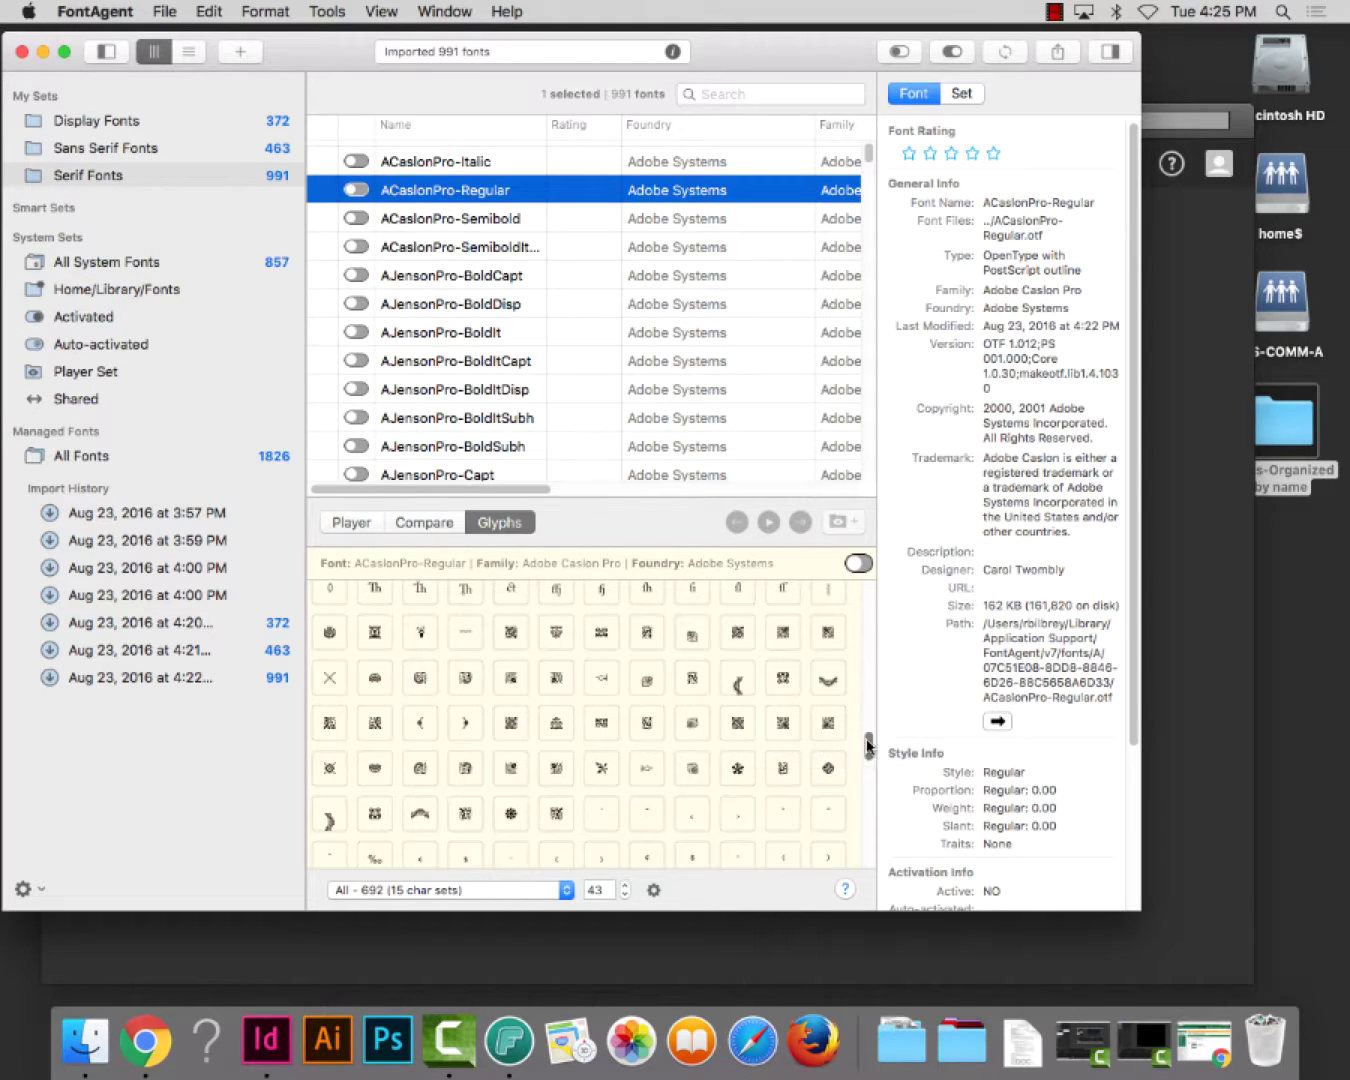
{"action": "left_click_drag", "start_coordinate": [868, 745], "coordinate": [869, 850]}
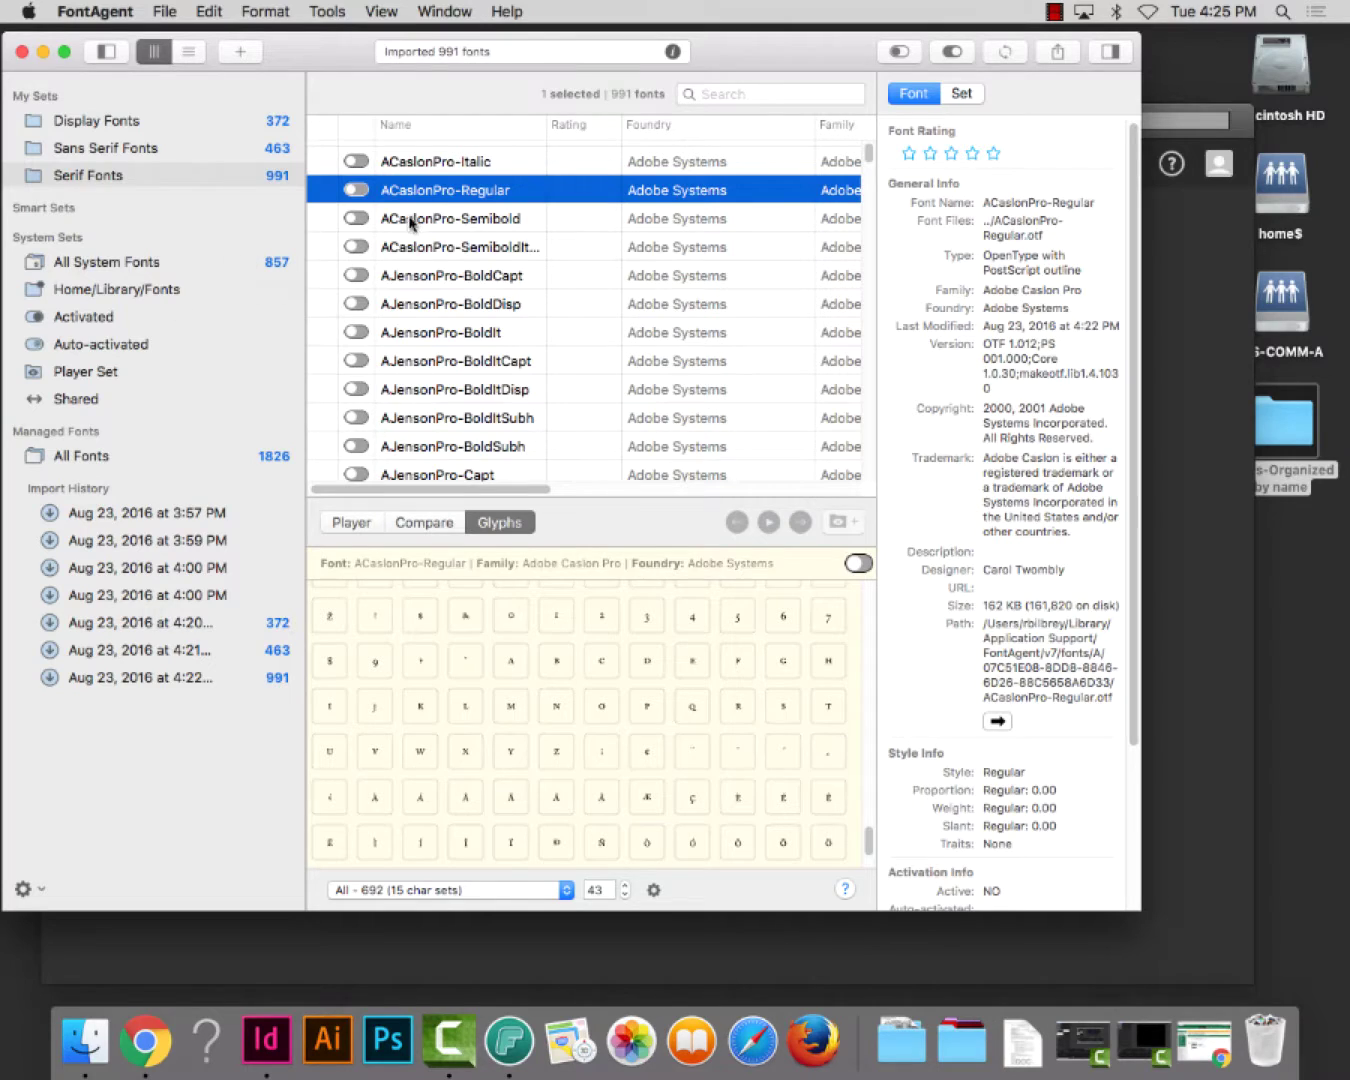
{"action": "left_click", "coordinate": [357, 190]}
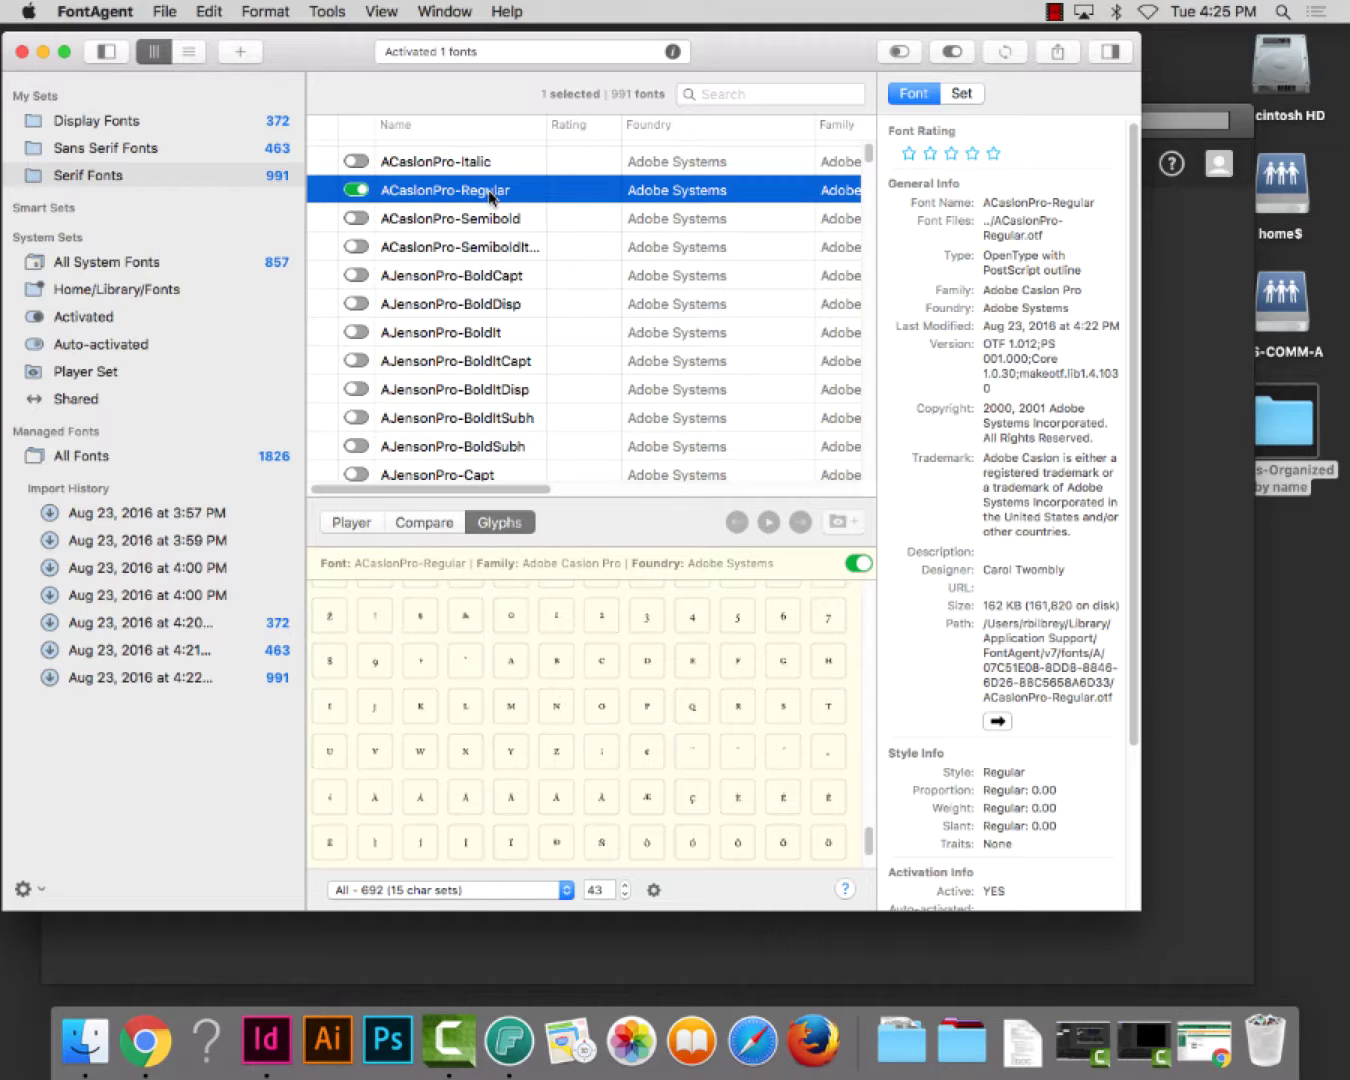
In InDesign, create a Letter document and add a text frame about 6p2 by 3p4 reading "Test" at the page's upper-left margin corner.
{"action": "left_click", "coordinate": [266, 1040]}
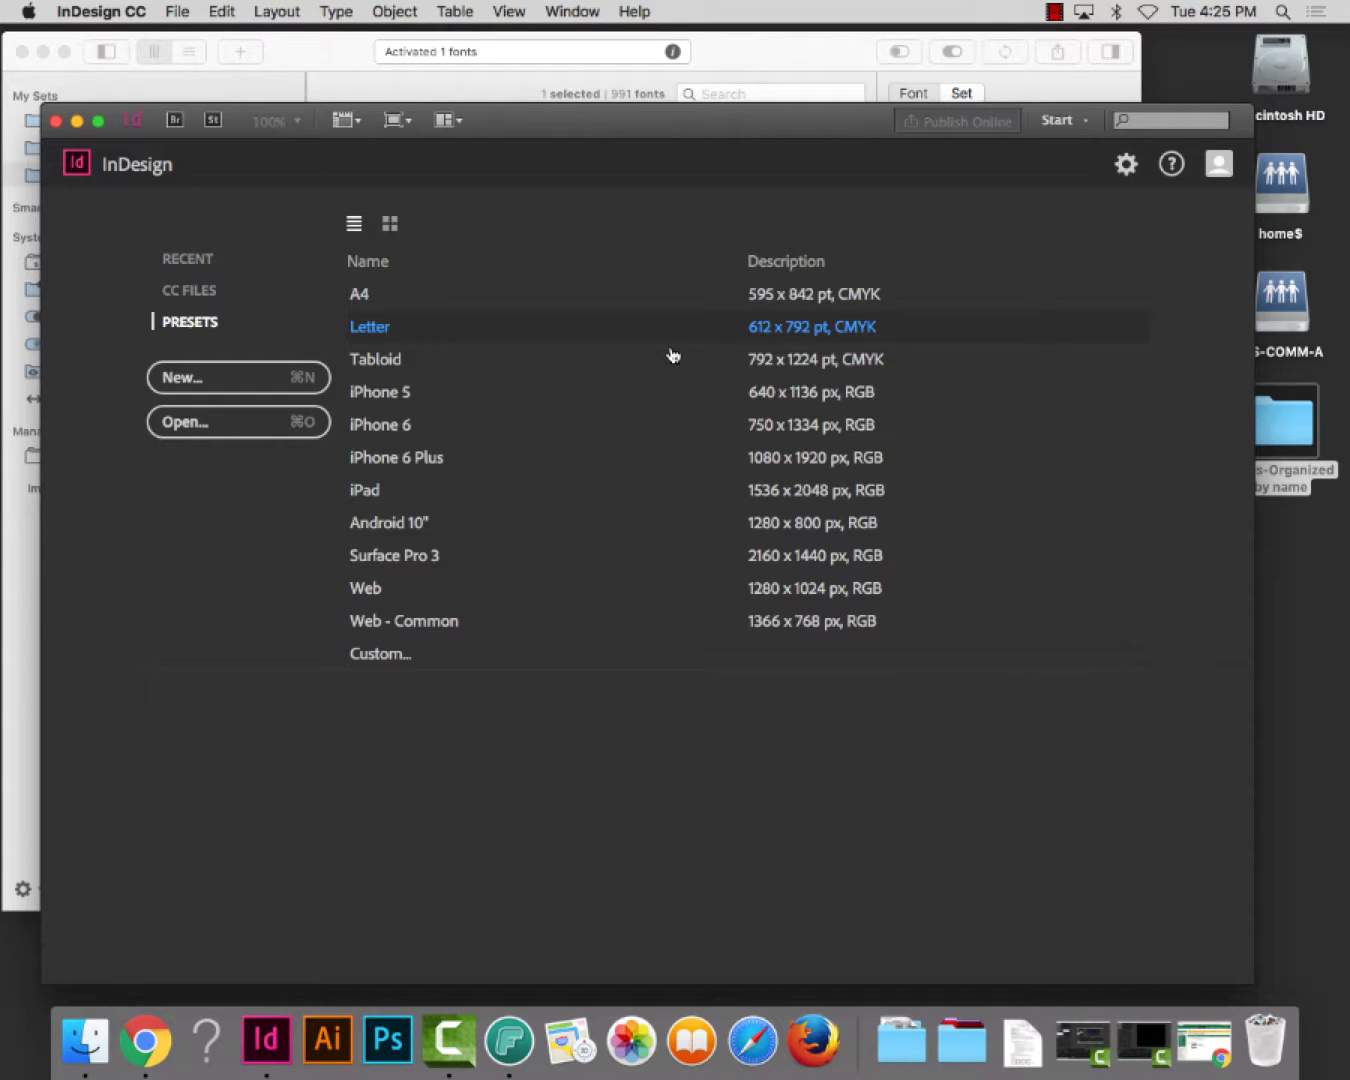
{"action": "left_click", "coordinate": [377, 333]}
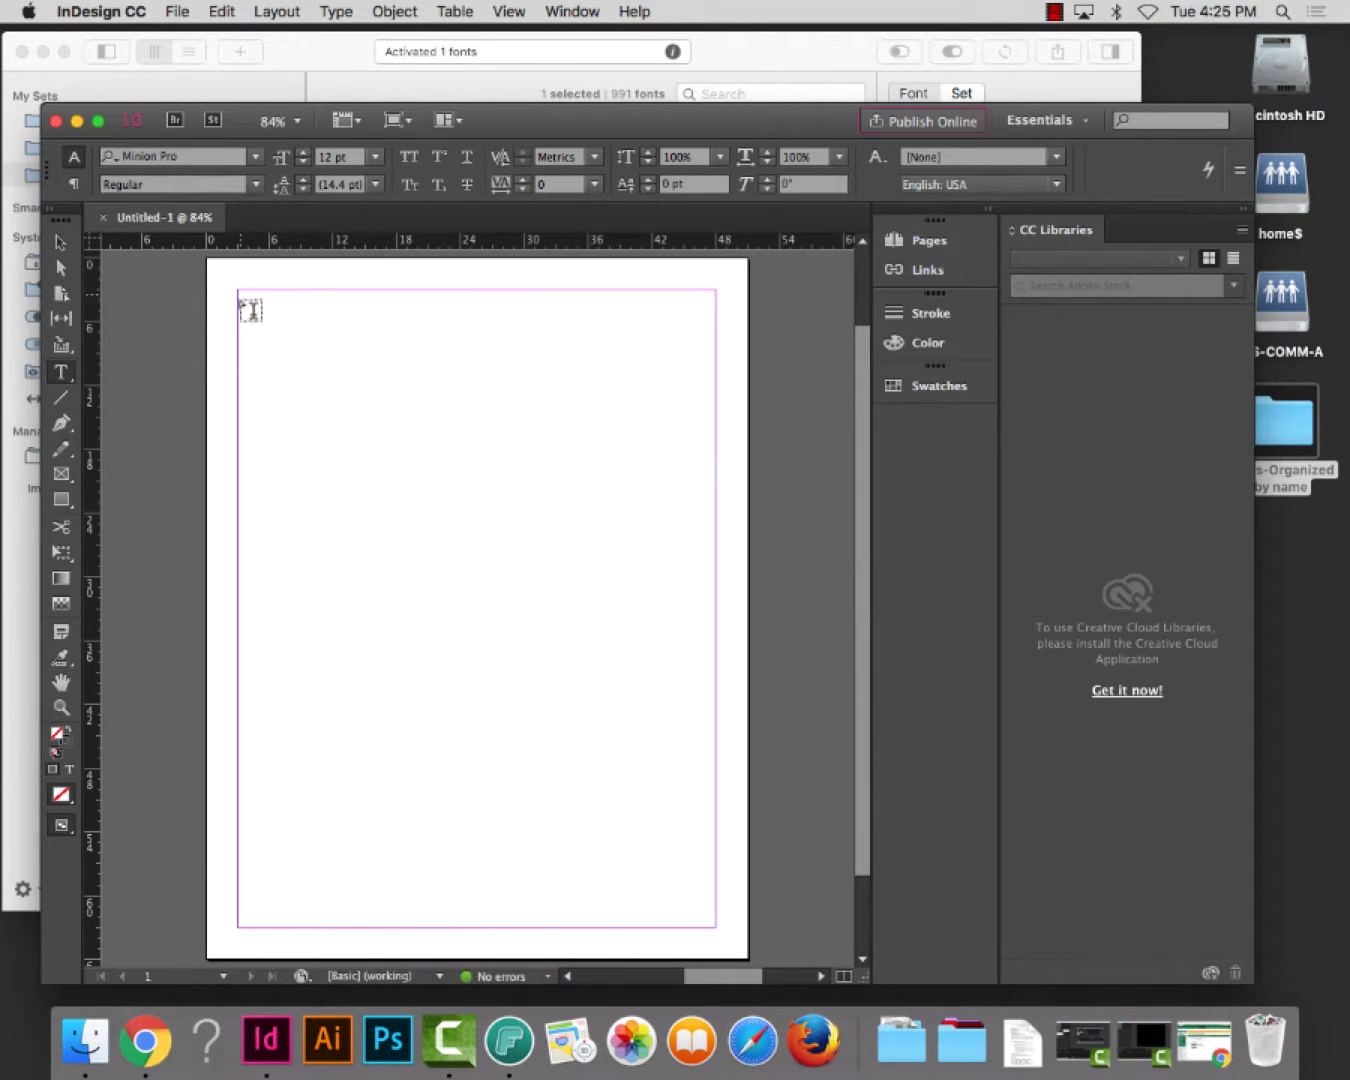
{"action": "left_click", "coordinate": [62, 374]}
{"action": "left_click_drag", "start_coordinate": [292, 338], "coordinate": [304, 325]}
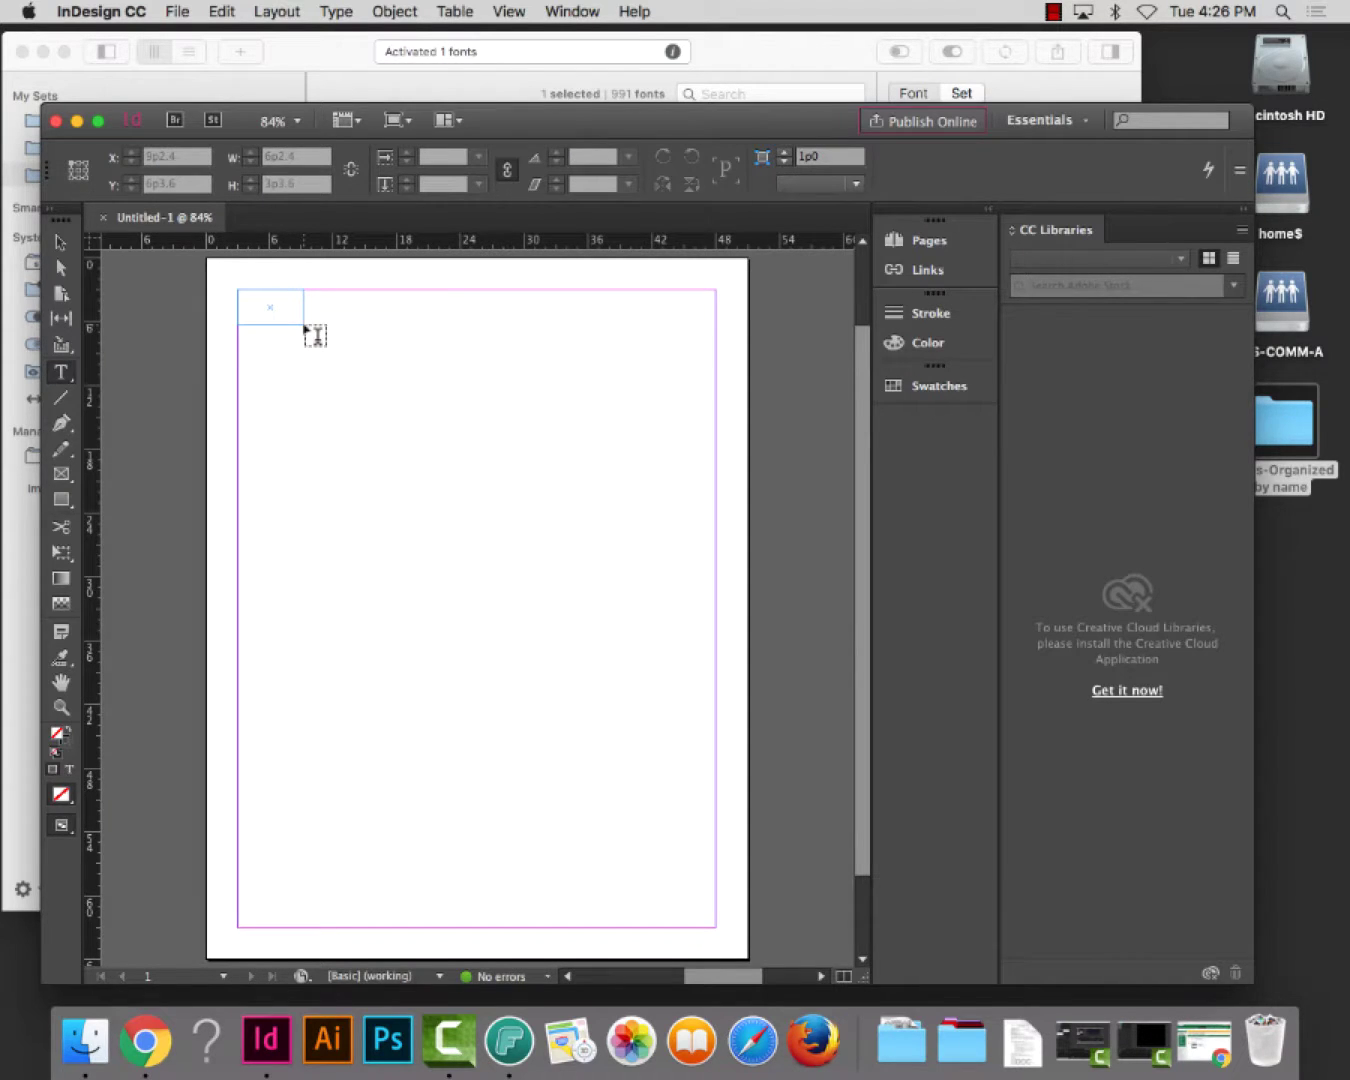
{"action": "type", "text": "Test"}
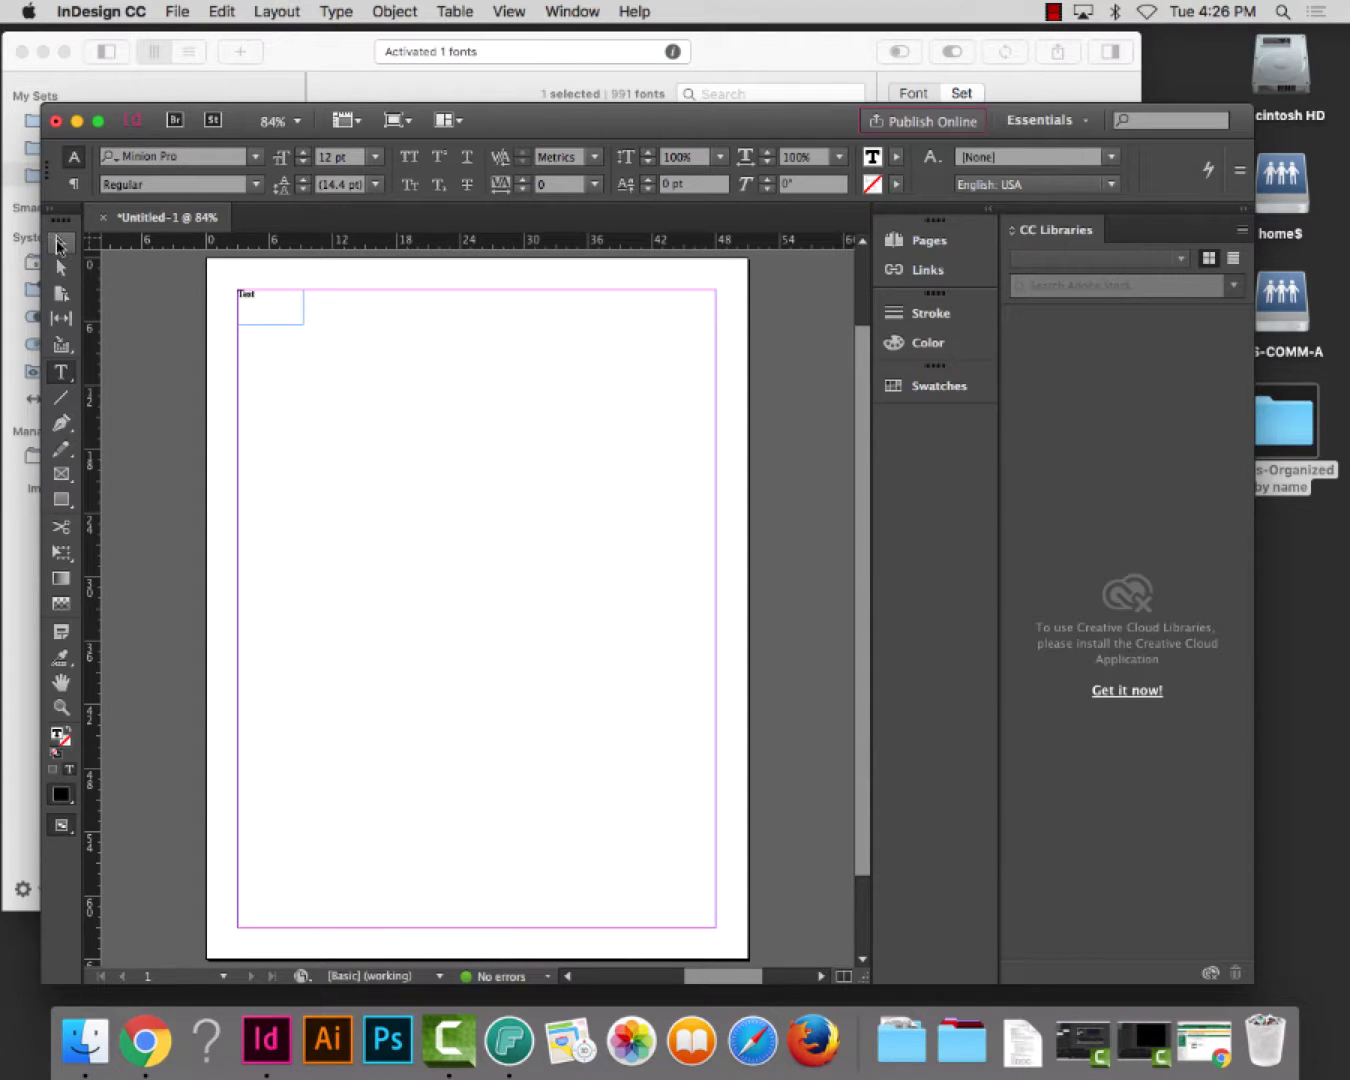
Scale the word "Test" up to about 197 pt together with its frame and resize the frame to leave room around the word.
{"action": "key", "text": "Escape"}
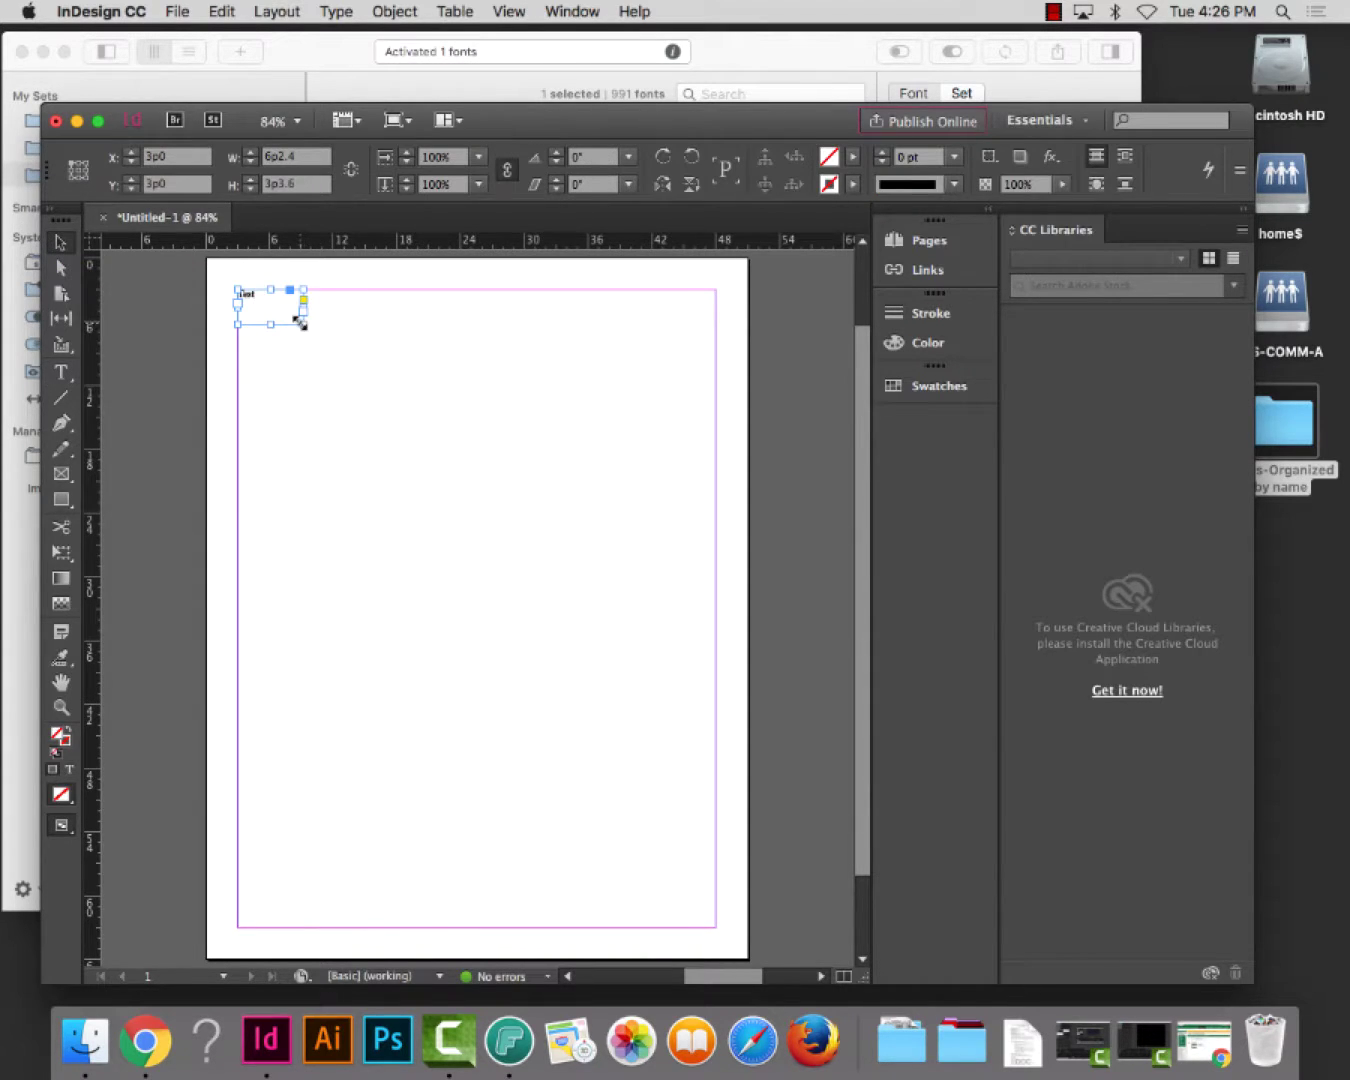
{"action": "left_click_drag", "start_coordinate": [302, 323], "coordinate": [268, 304]}
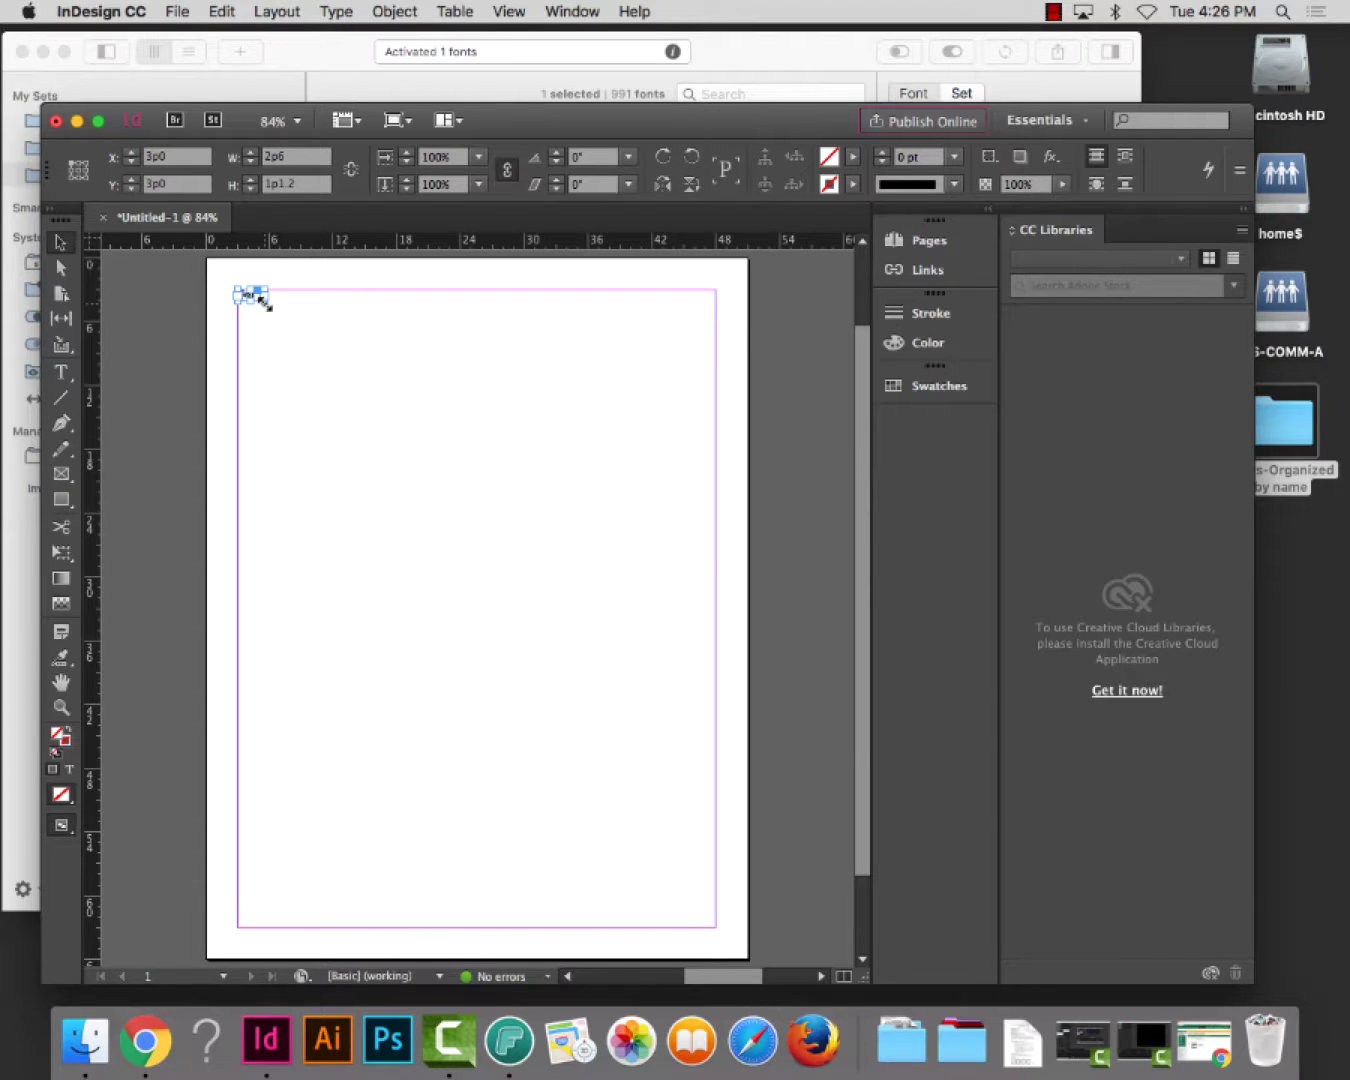
{"action": "left_click_drag", "start_coordinate": [264, 301], "coordinate": [522, 487]}
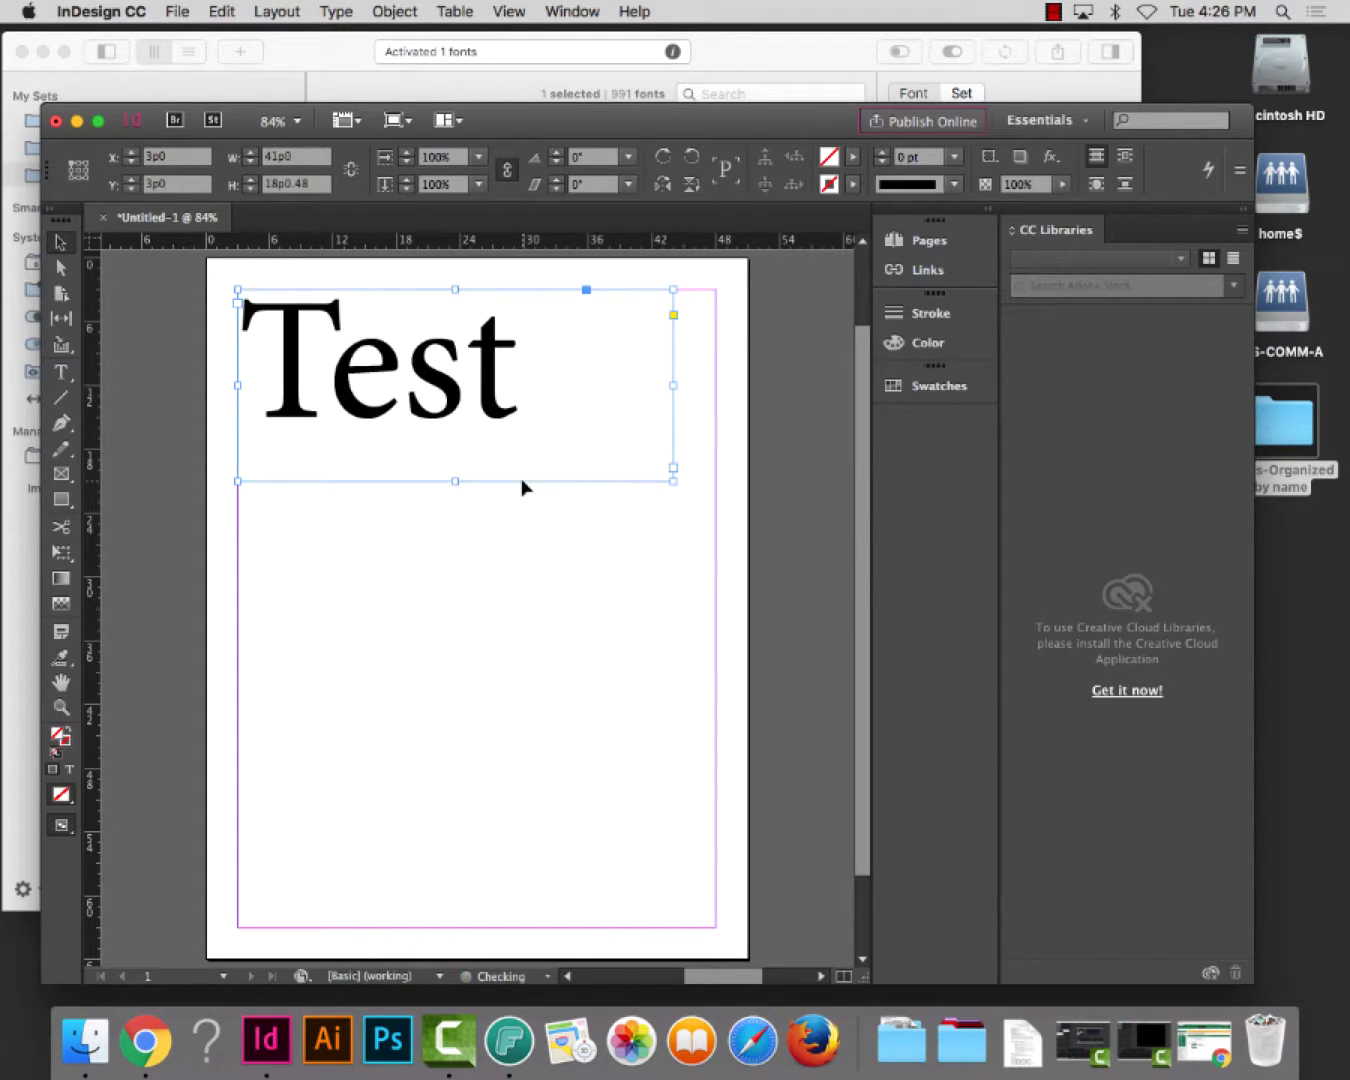
{"action": "double_click", "coordinate": [673, 467]}
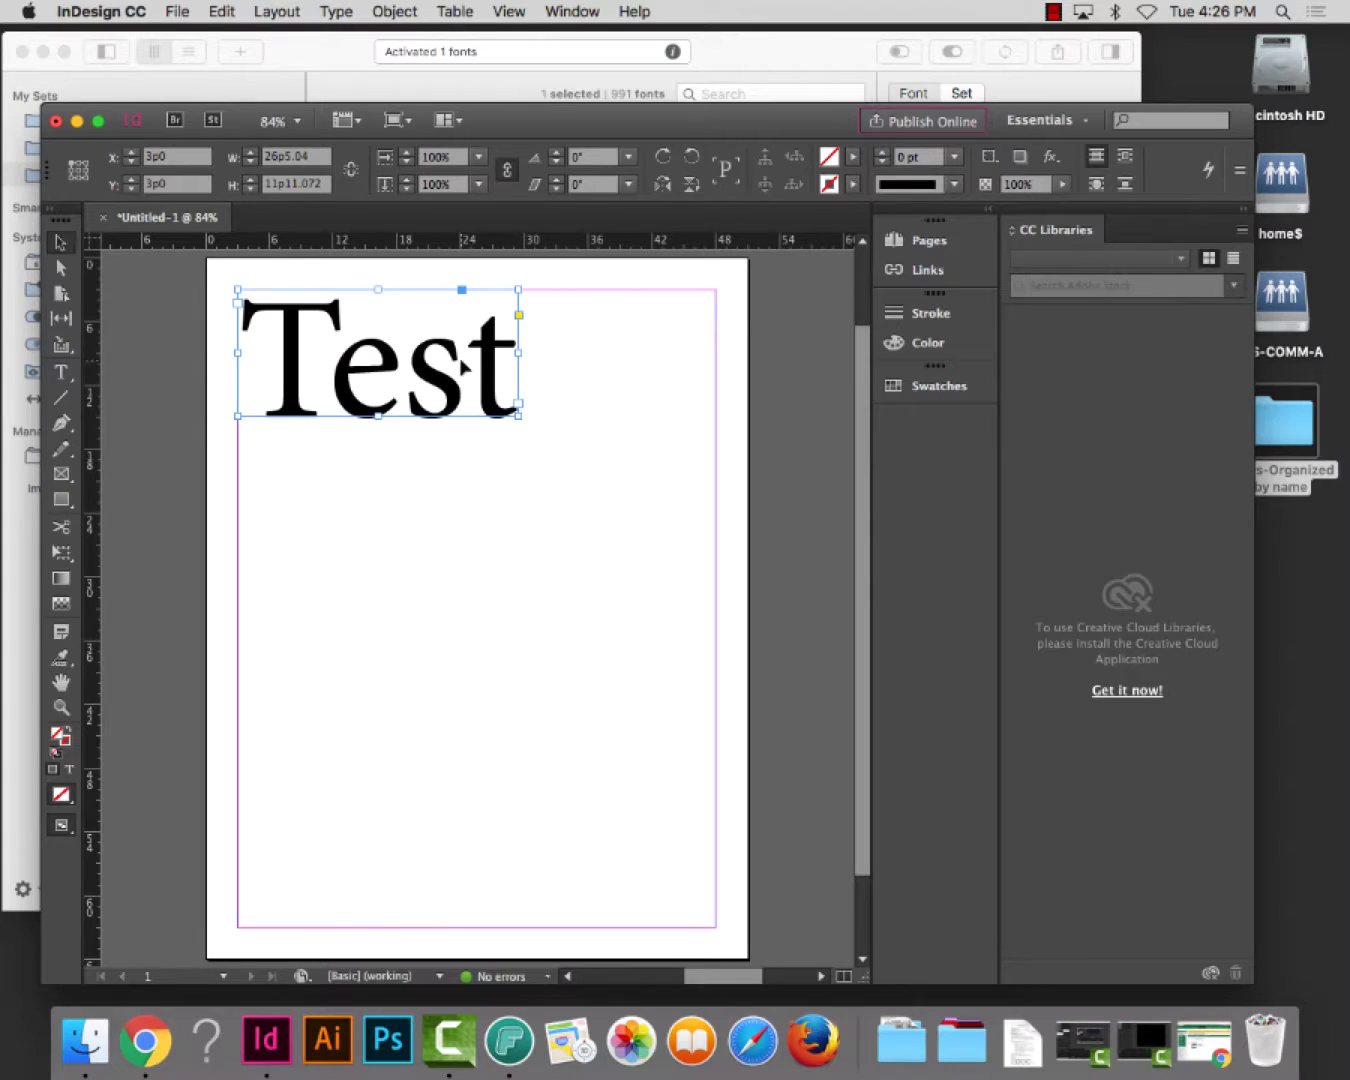
{"action": "left_click_drag", "start_coordinate": [519, 417], "coordinate": [657, 501]}
Select the whole word "Test", inspect the Adobe Caslon Pro styles in the font list, and compare with ACaslonPro-Regular in FontAgent.
{"action": "double_click", "coordinate": [440, 396]}
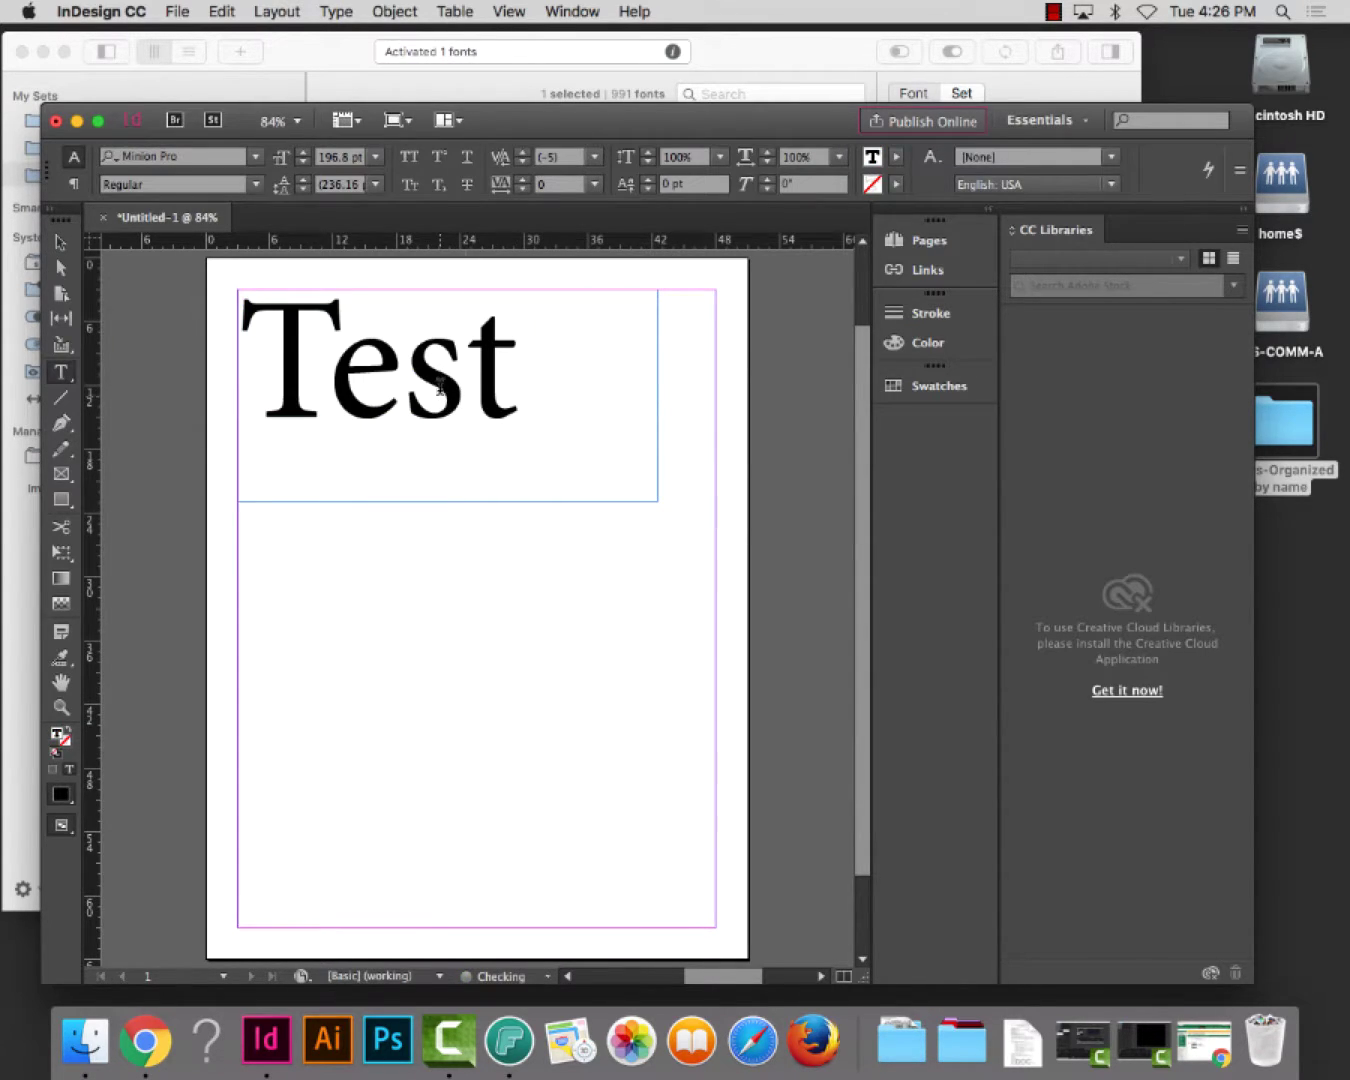
{"action": "key", "text": "super+a"}
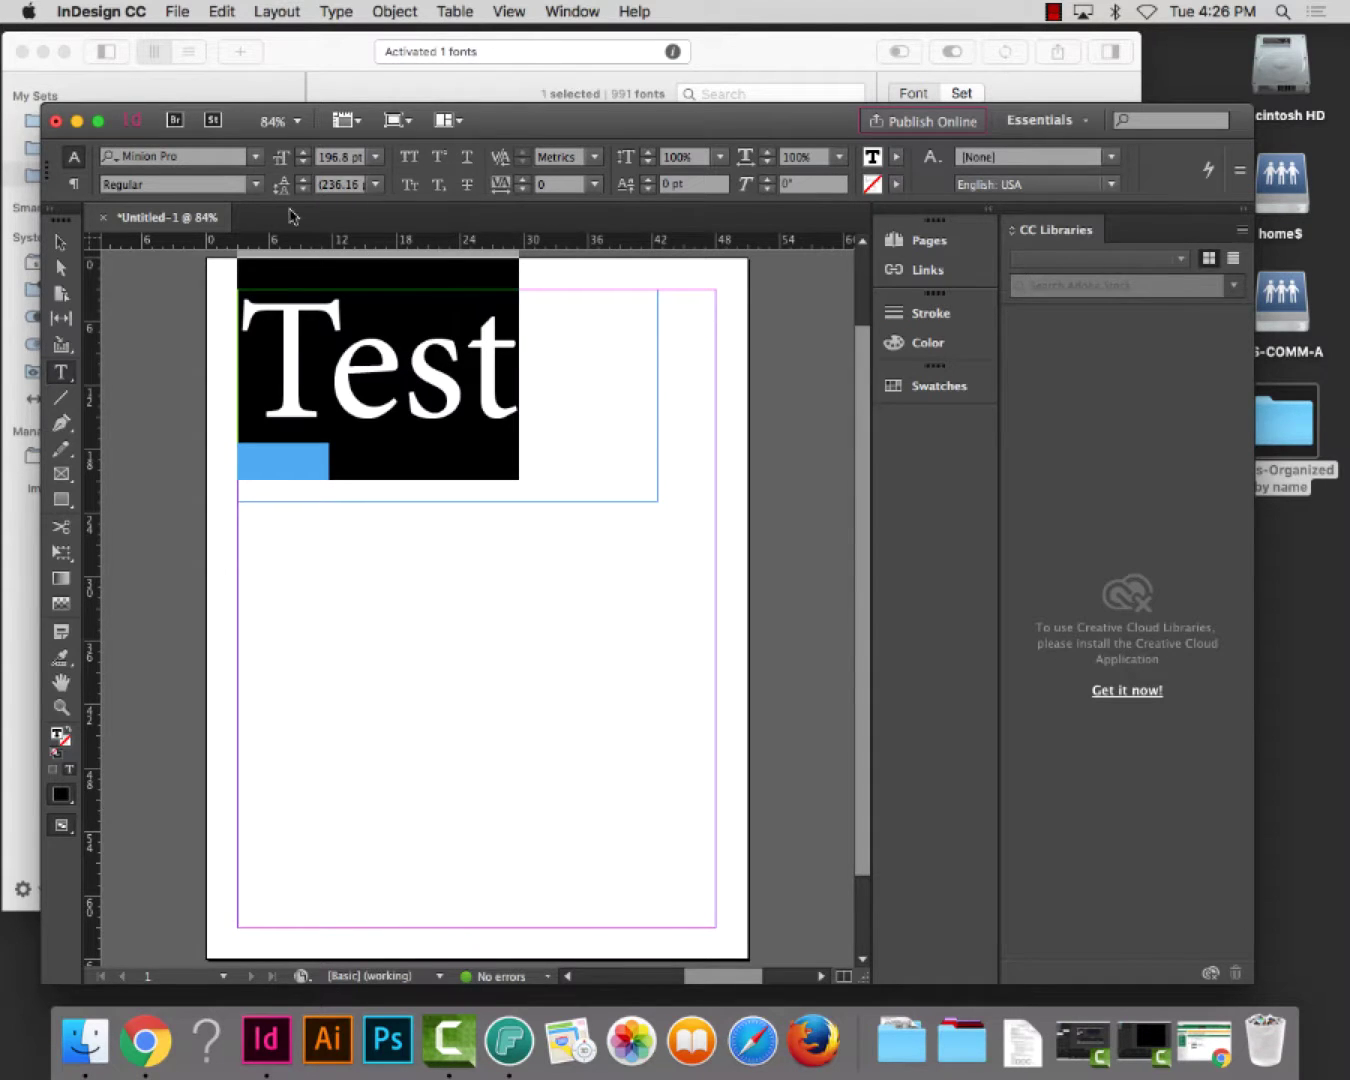
{"action": "left_click", "coordinate": [257, 160]}
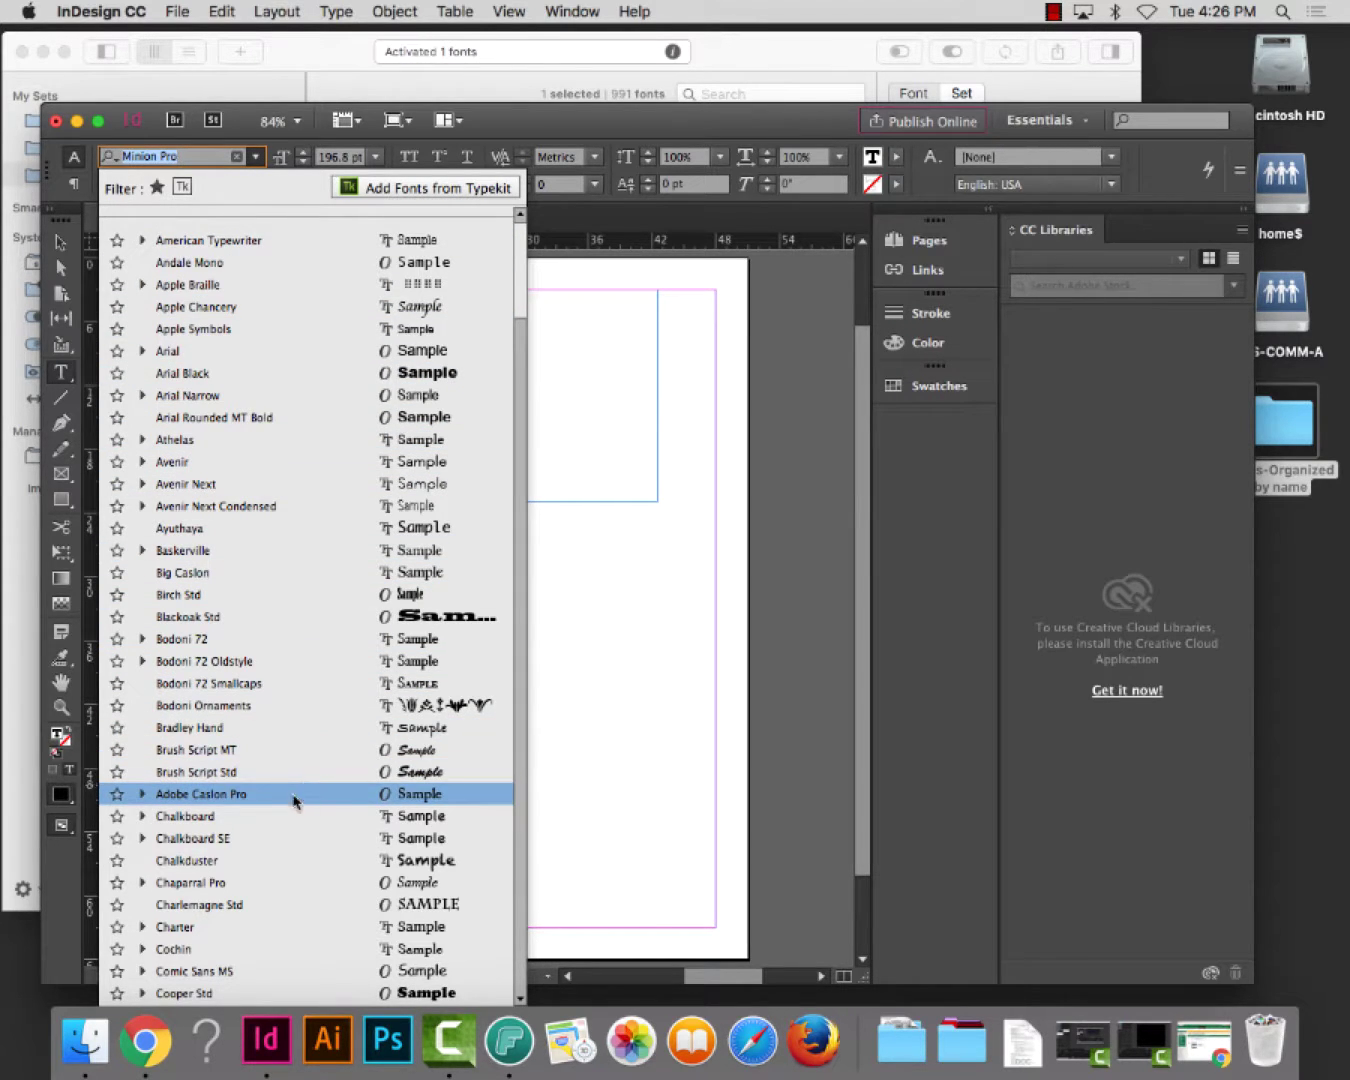
{"action": "left_click", "coordinate": [142, 794]}
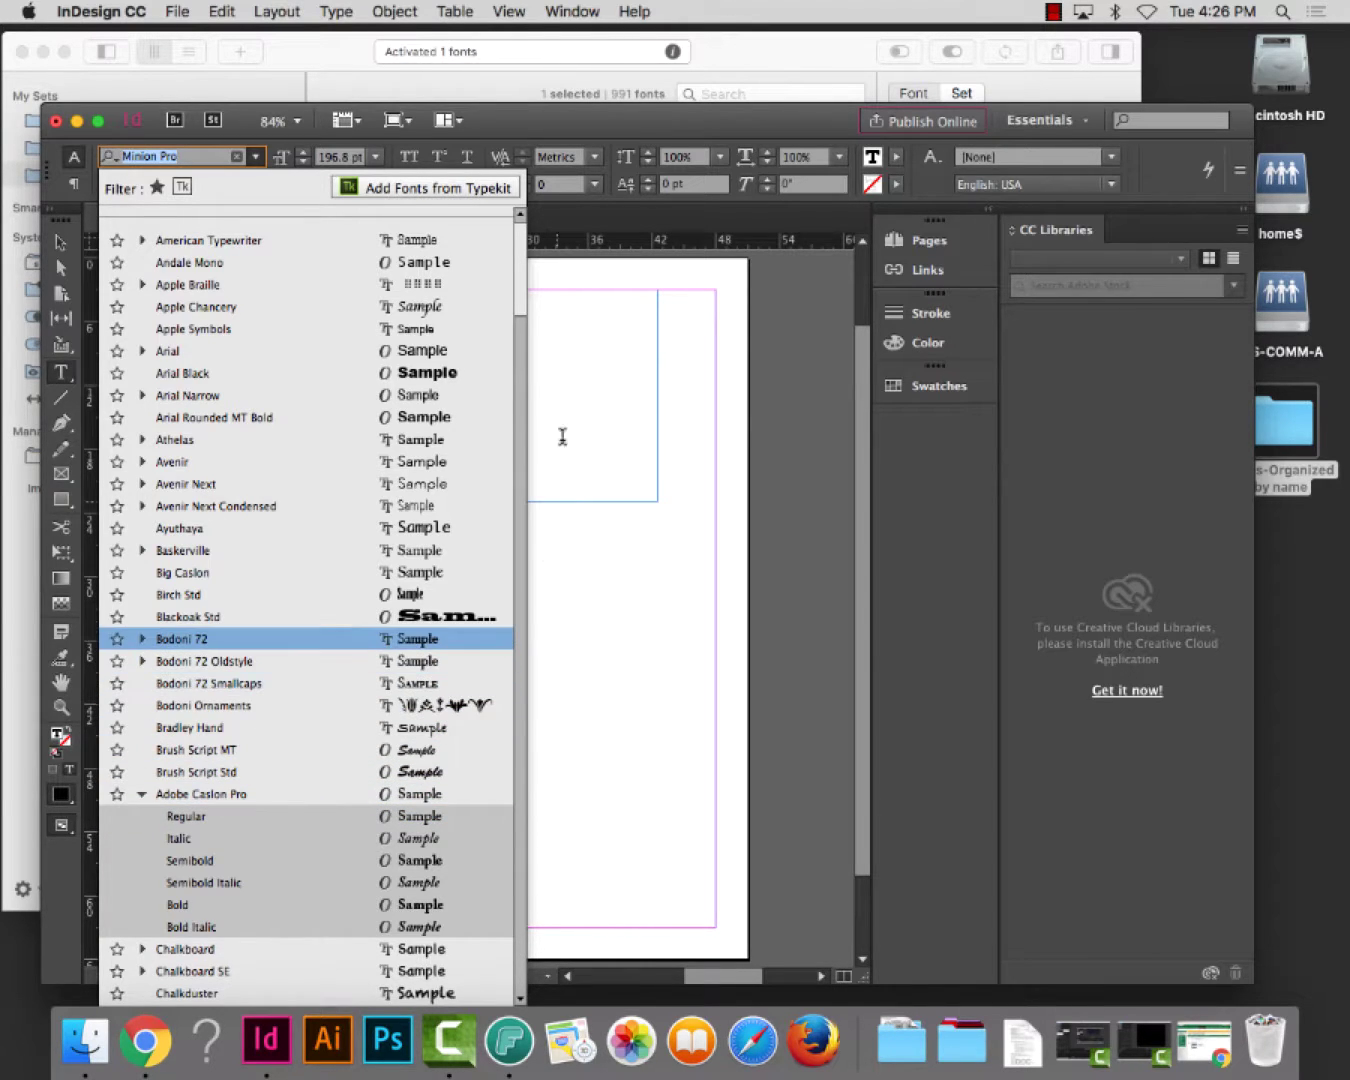
{"action": "left_click", "coordinate": [656, 58]}
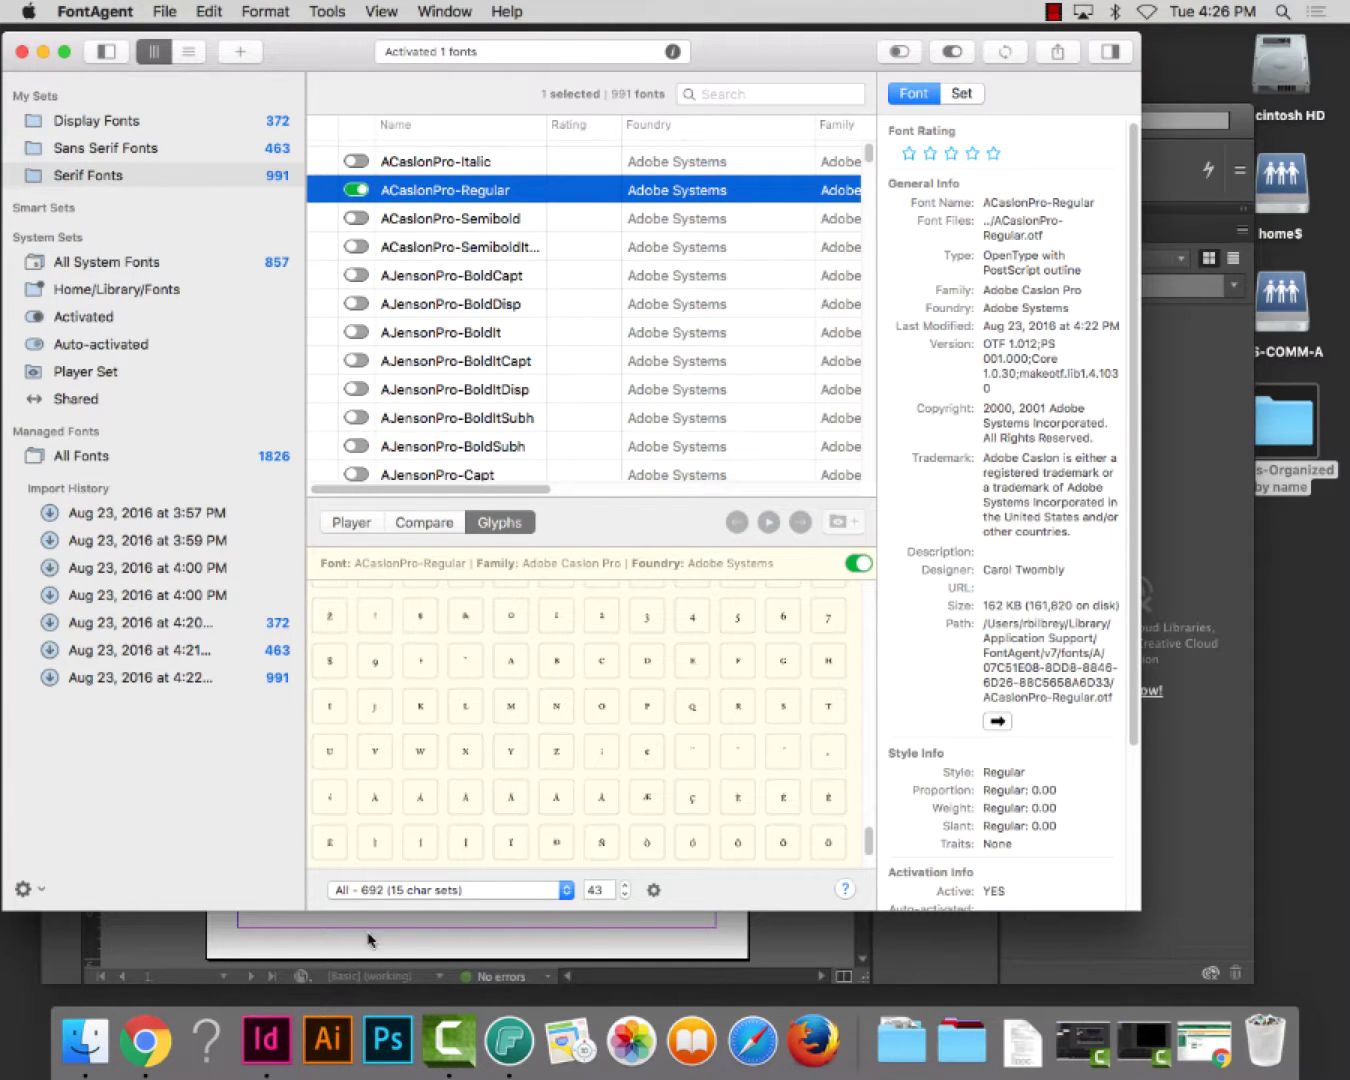
{"action": "left_click", "coordinate": [335, 940]}
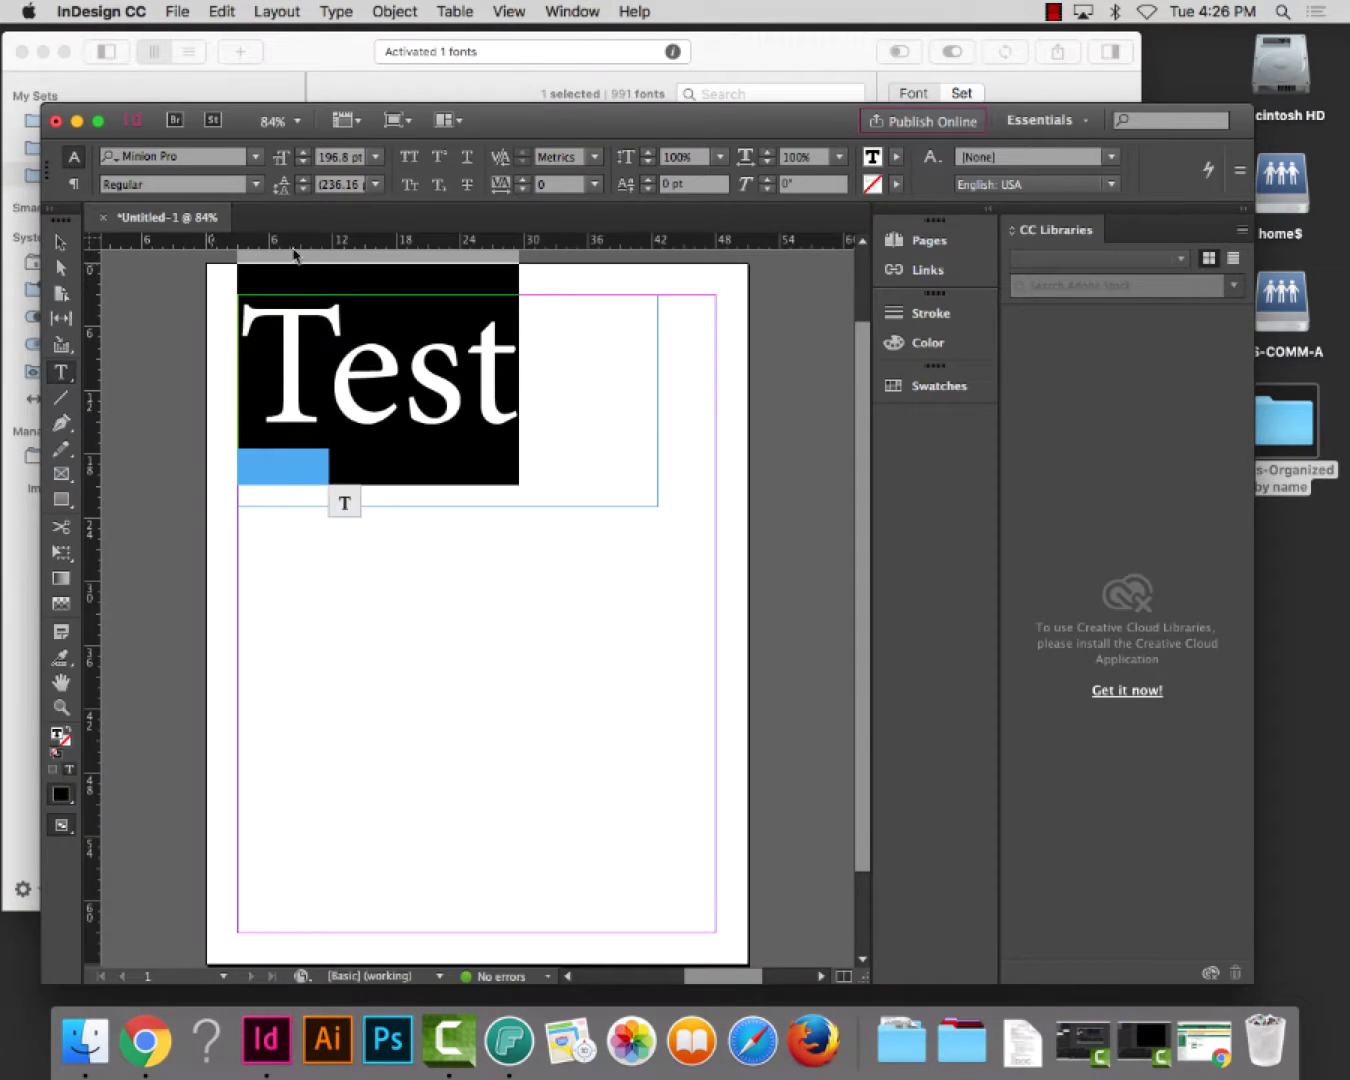
Find Adobe Caslon Pro in the InDesign font list again, expand its styles, and compare them with the ACaslonPro entries in FontAgent.
{"action": "left_click", "coordinate": [258, 160]}
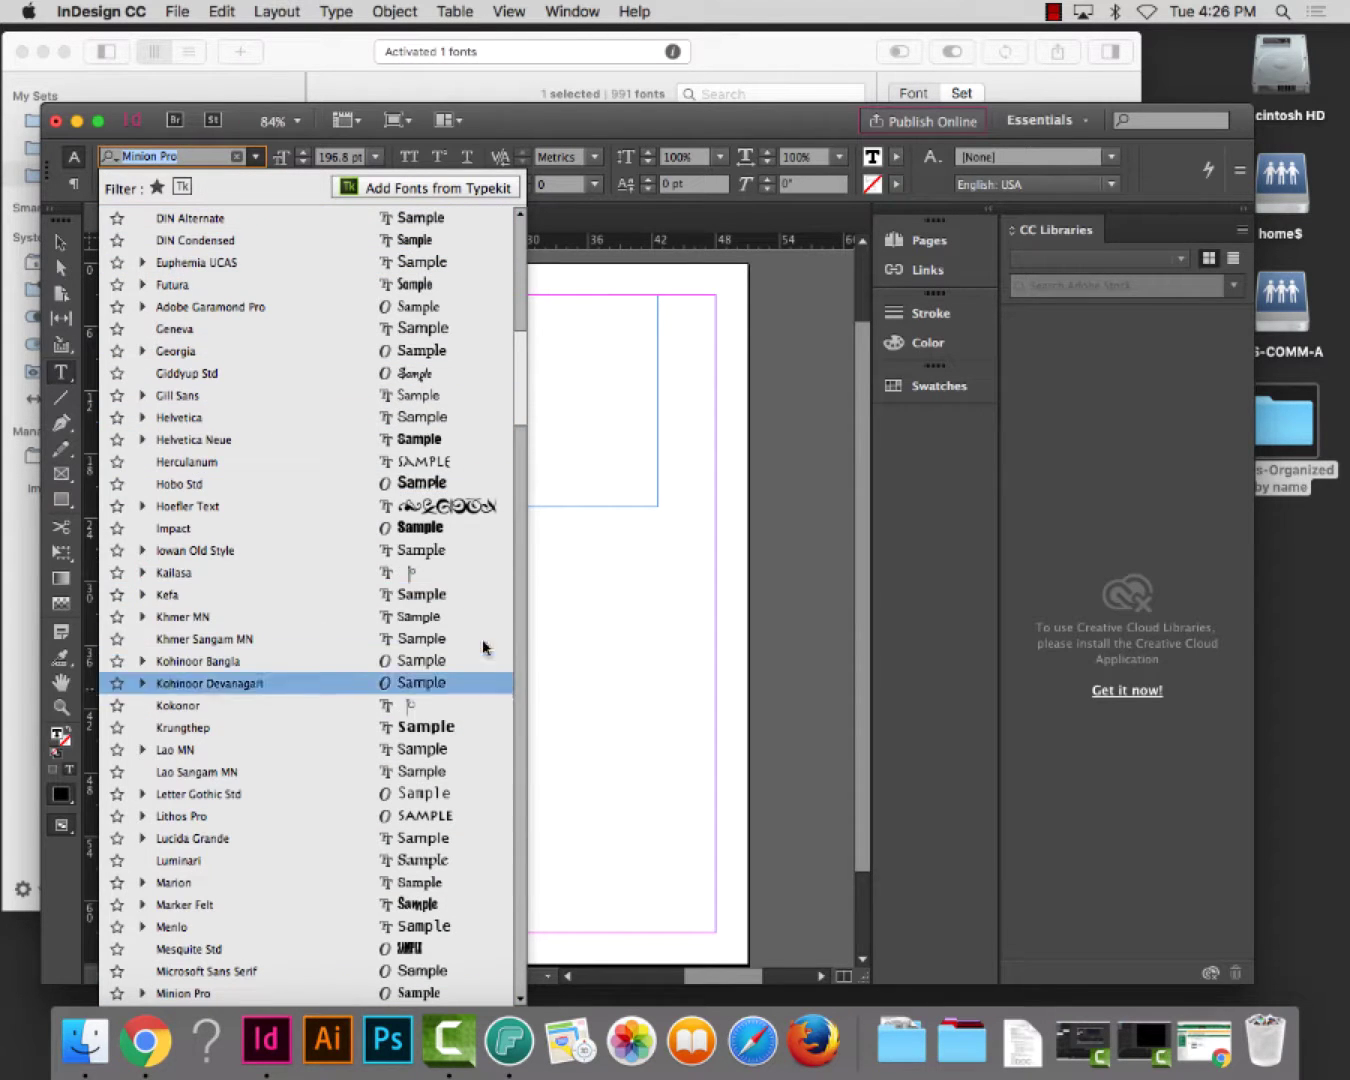
{"action": "left_click_drag", "start_coordinate": [518, 422], "coordinate": [518, 273]}
{"action": "scroll", "coordinate": [511, 352], "scroll_direction": "down", "scroll_amount": 10}
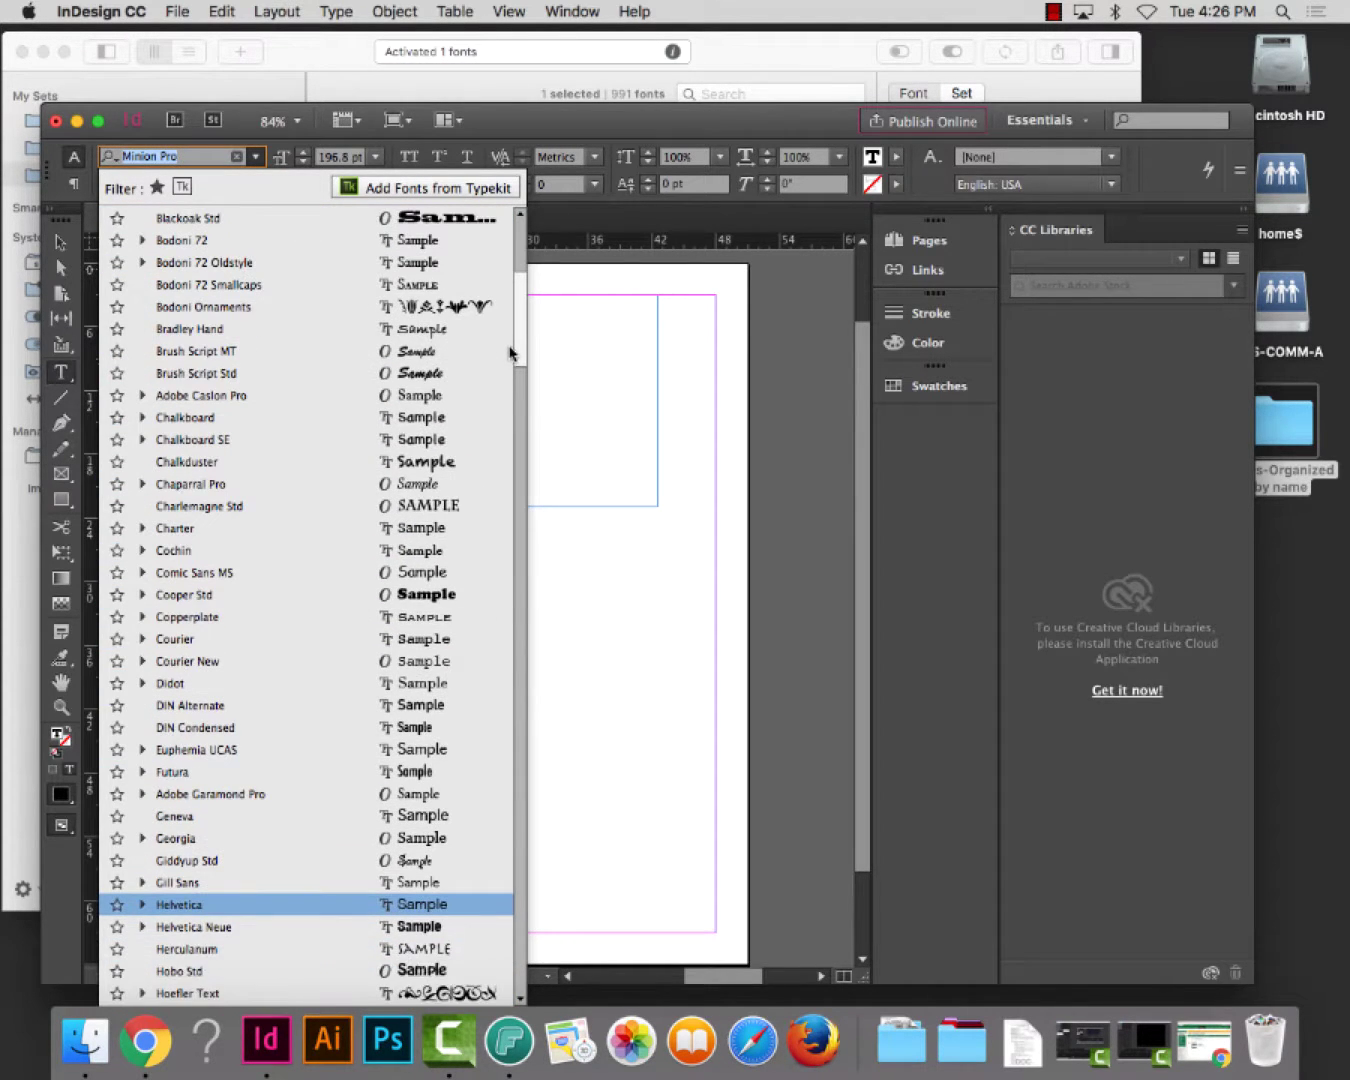
{"action": "scroll", "coordinate": [511, 369], "scroll_direction": "down", "scroll_amount": 1}
{"action": "scroll", "coordinate": [511, 369], "scroll_direction": "up", "scroll_amount": 1}
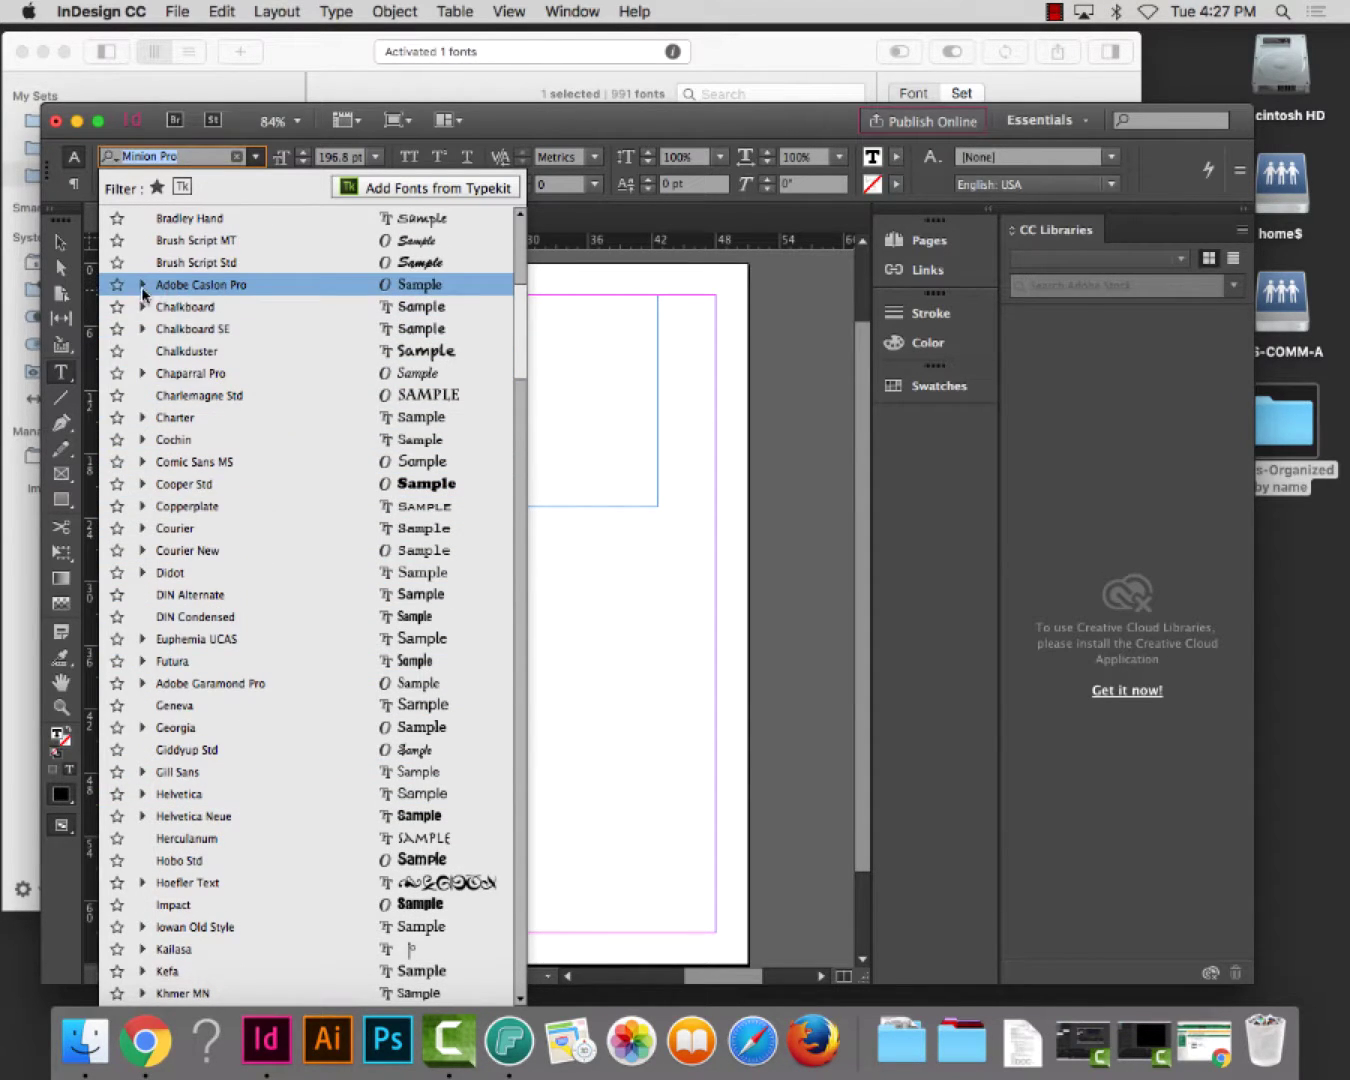
{"action": "scroll", "coordinate": [155, 283], "scroll_direction": "down", "scroll_amount": 6}
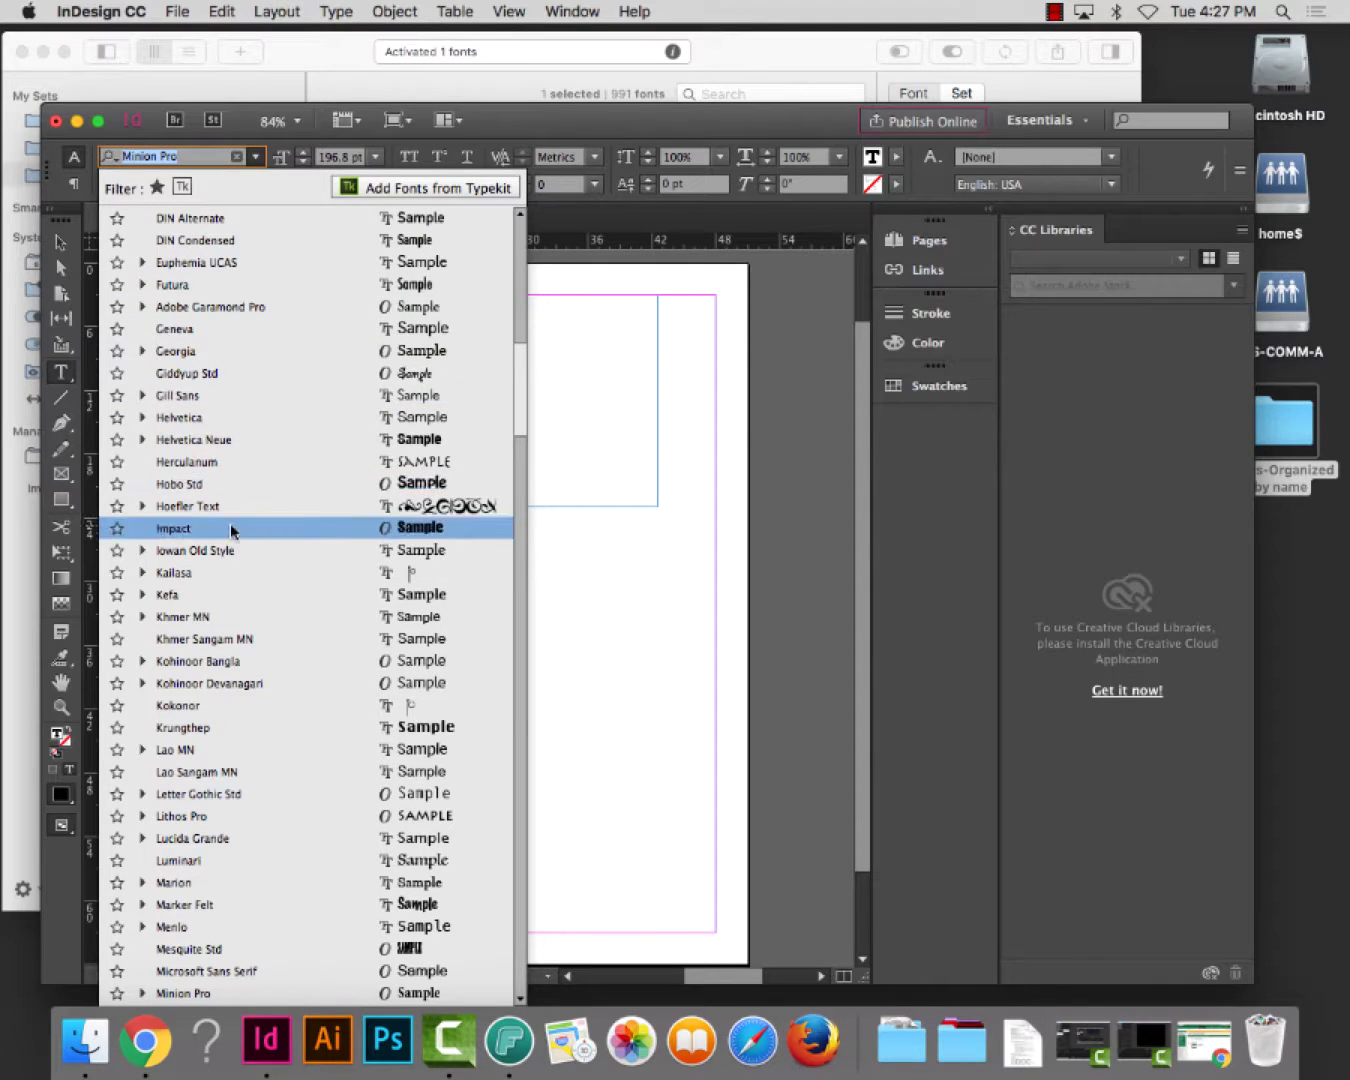
{"action": "left_click_drag", "start_coordinate": [522, 408], "coordinate": [519, 392]}
{"action": "scroll", "coordinate": [519, 364], "scroll_direction": "up", "scroll_amount": 2}
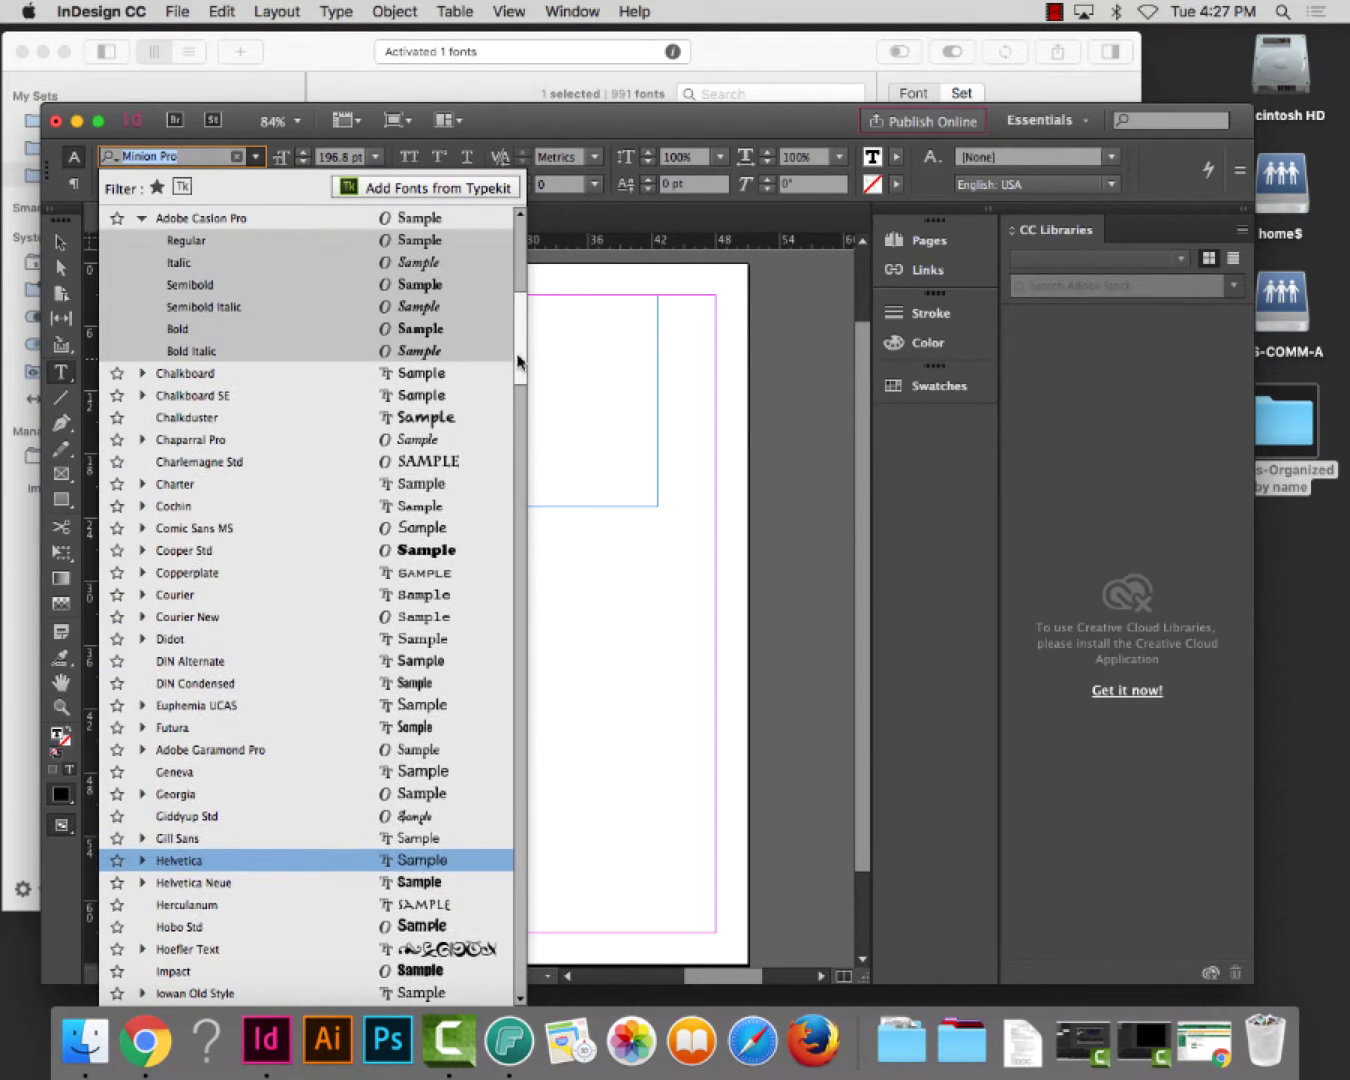
{"action": "scroll", "coordinate": [518, 362], "scroll_direction": "up", "scroll_amount": 3}
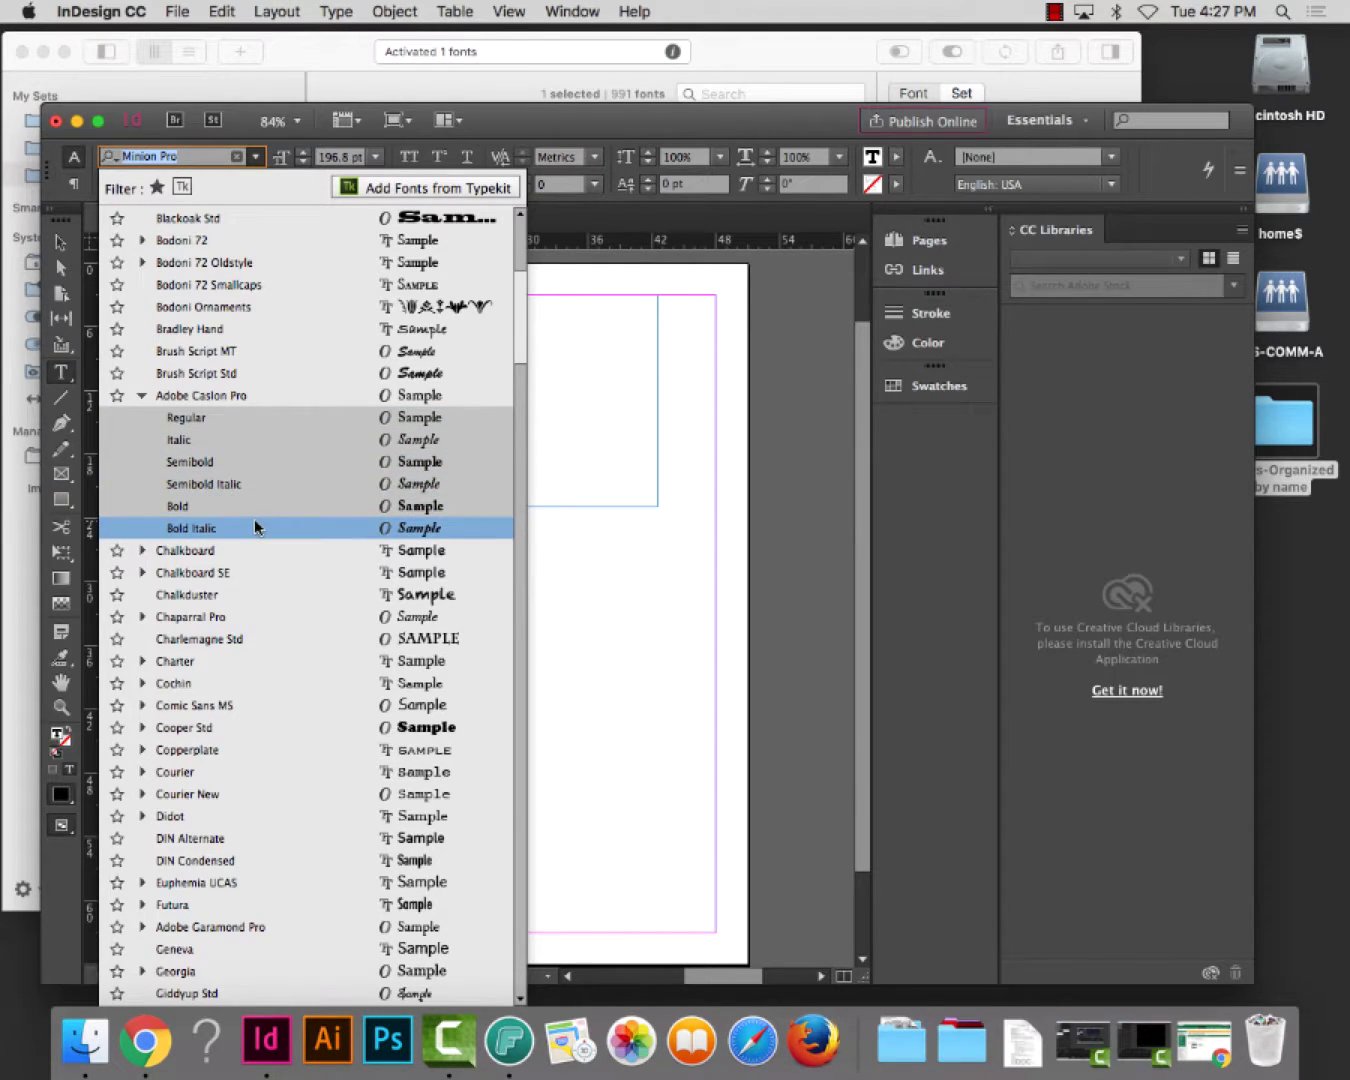
{"action": "left_click", "coordinate": [342, 62]}
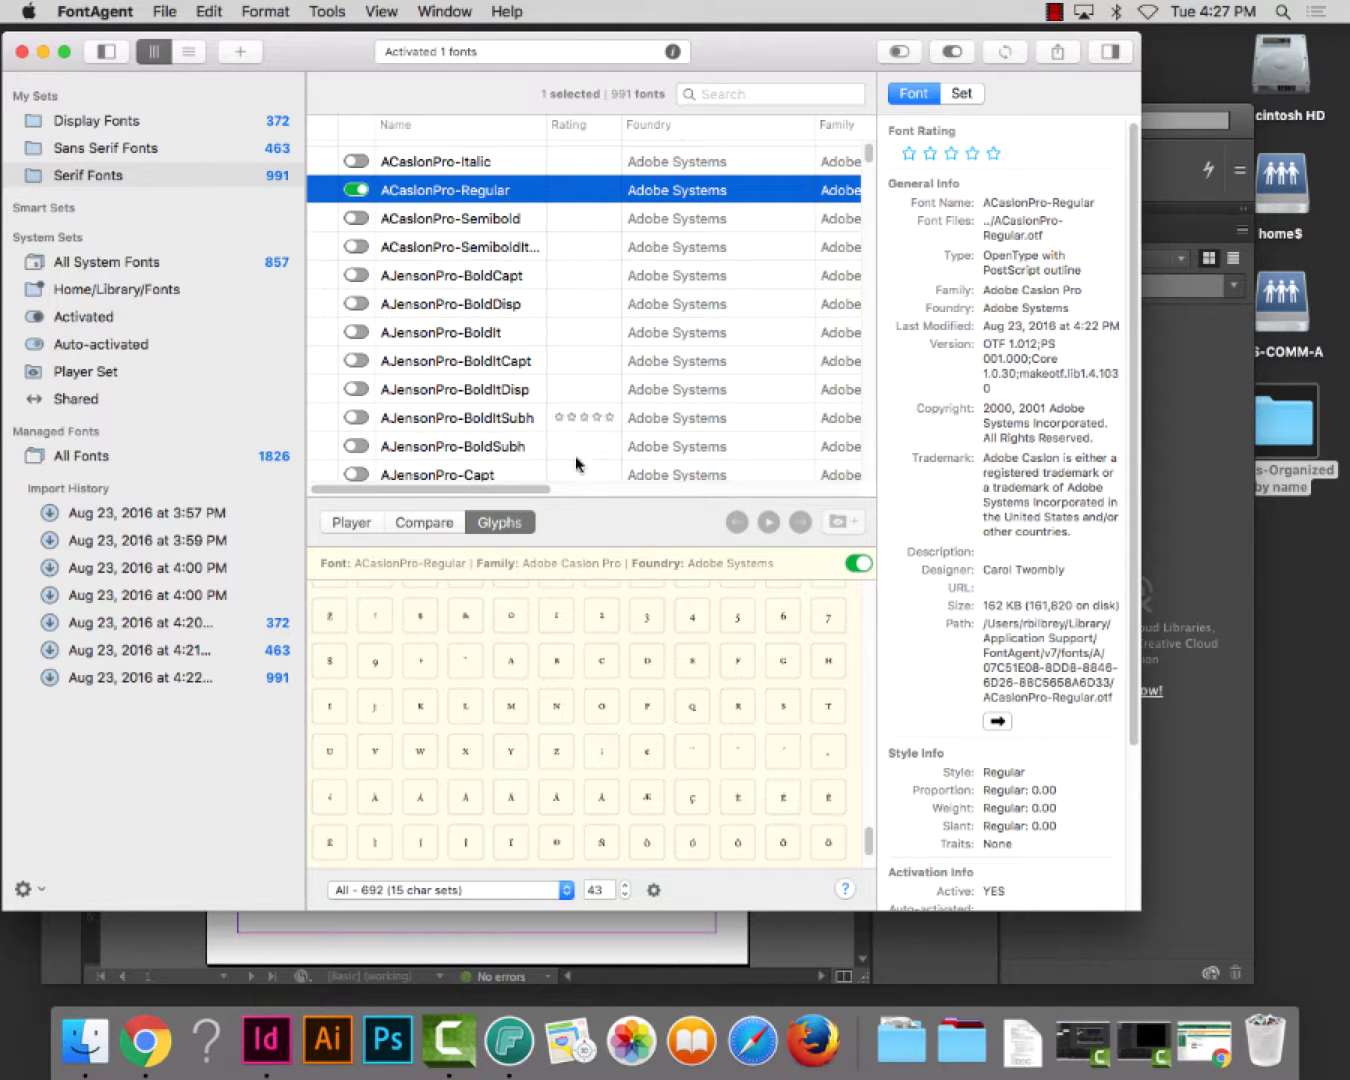
{"action": "left_click", "coordinate": [170, 948]}
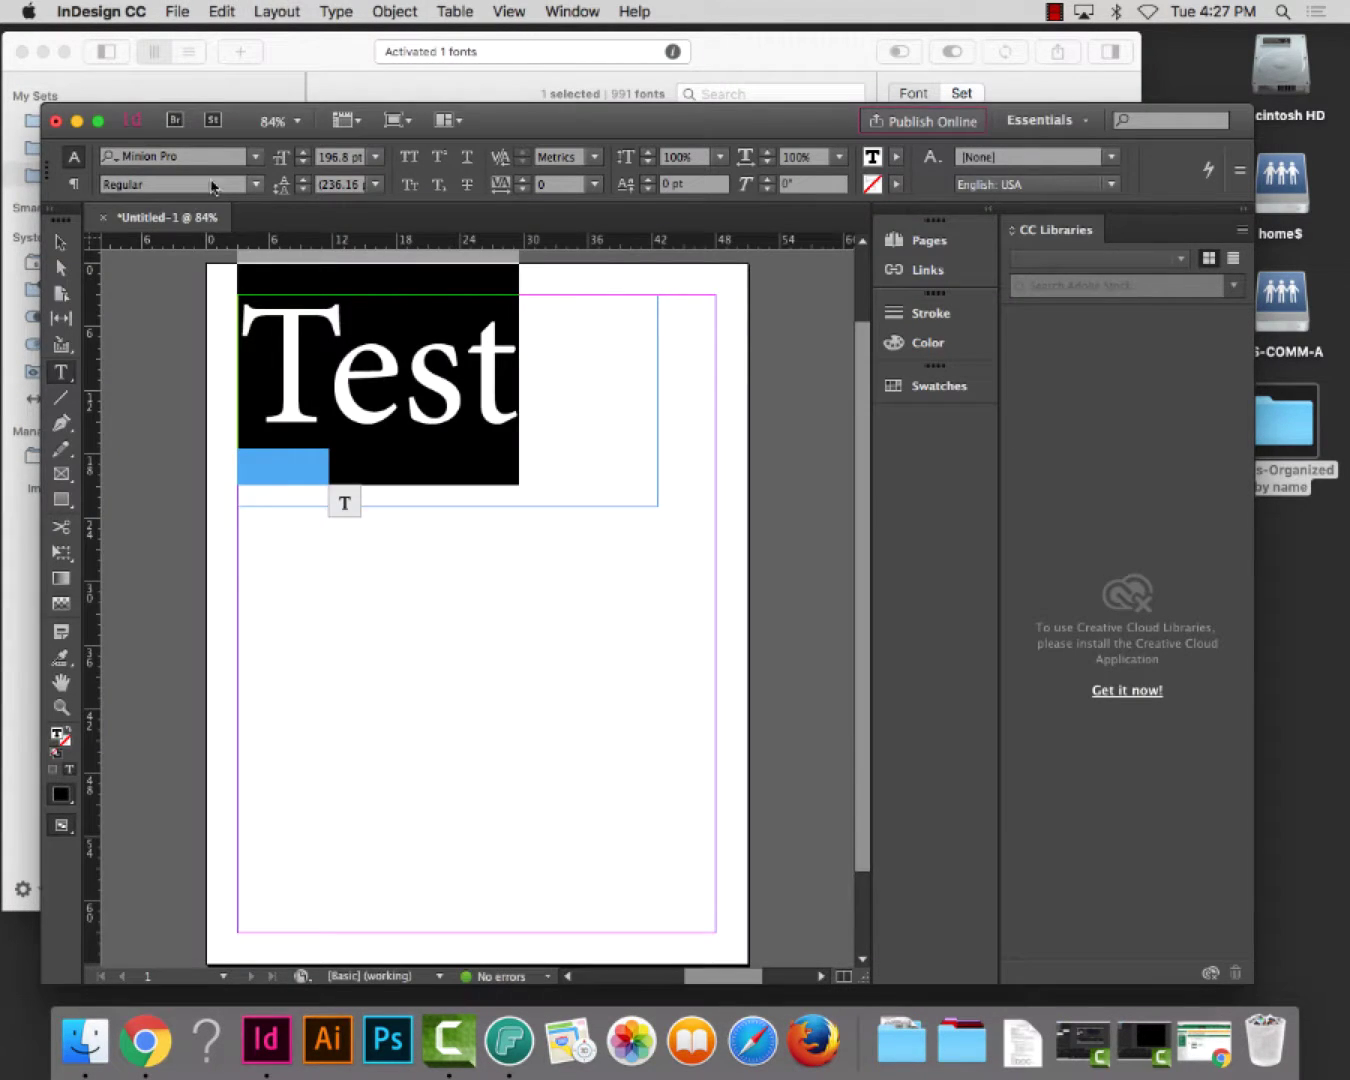
Look through the InDesign font list down to Stencil Std and back up to the Avenir Next fonts.
{"action": "left_click", "coordinate": [257, 157]}
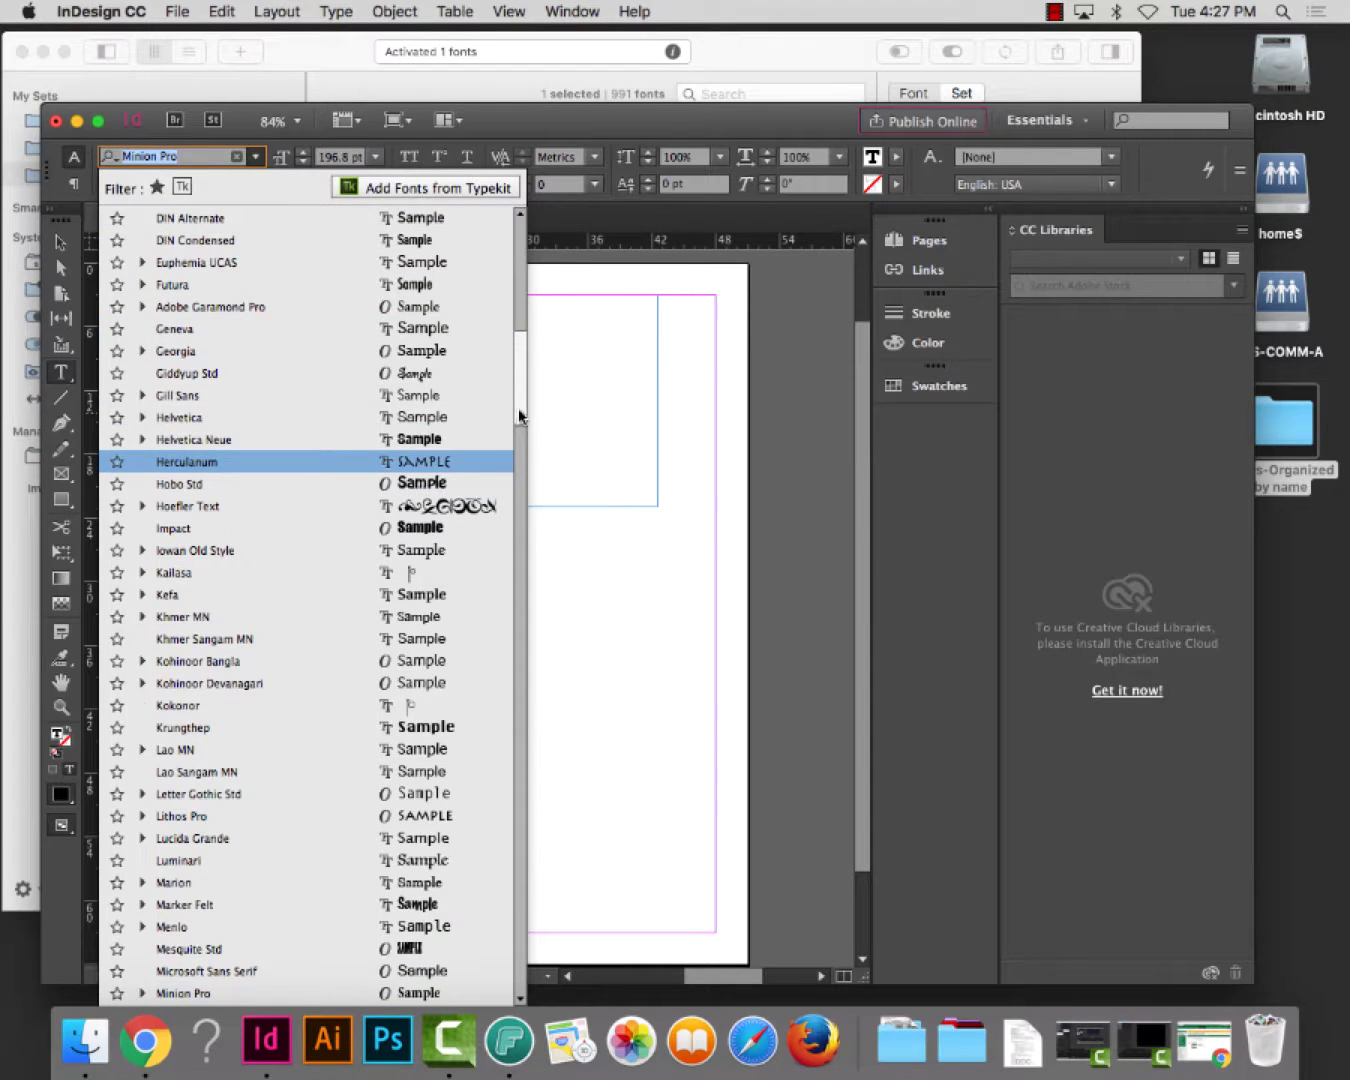
{"action": "left_click_drag", "start_coordinate": [519, 428], "coordinate": [500, 513]}
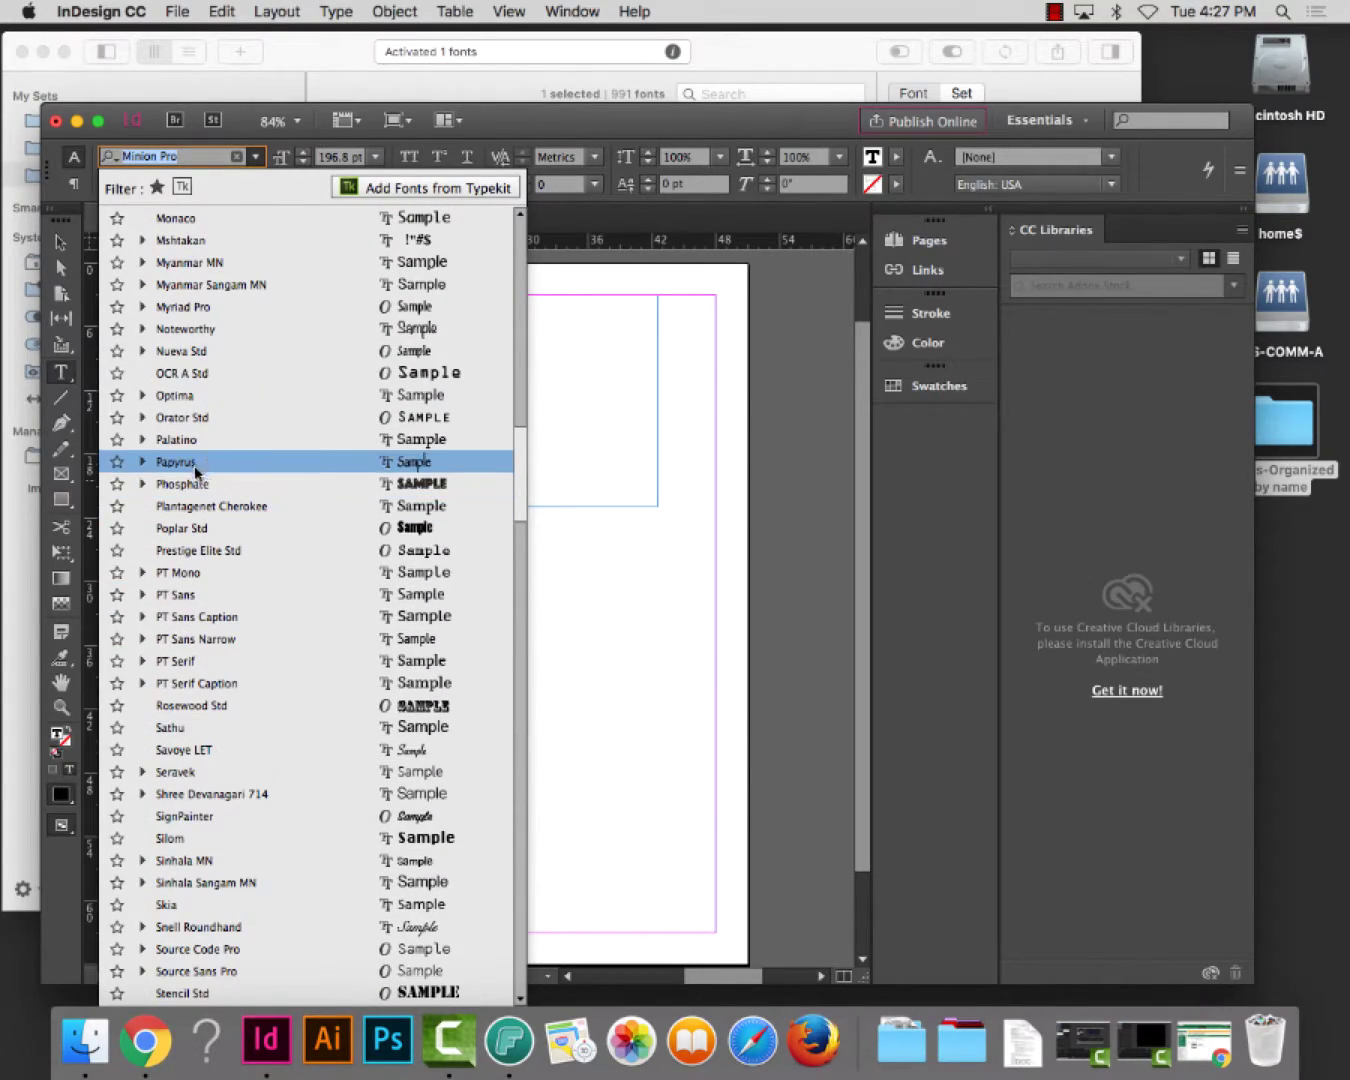
{"action": "scroll", "coordinate": [521, 450], "scroll_direction": "up", "scroll_amount": 6}
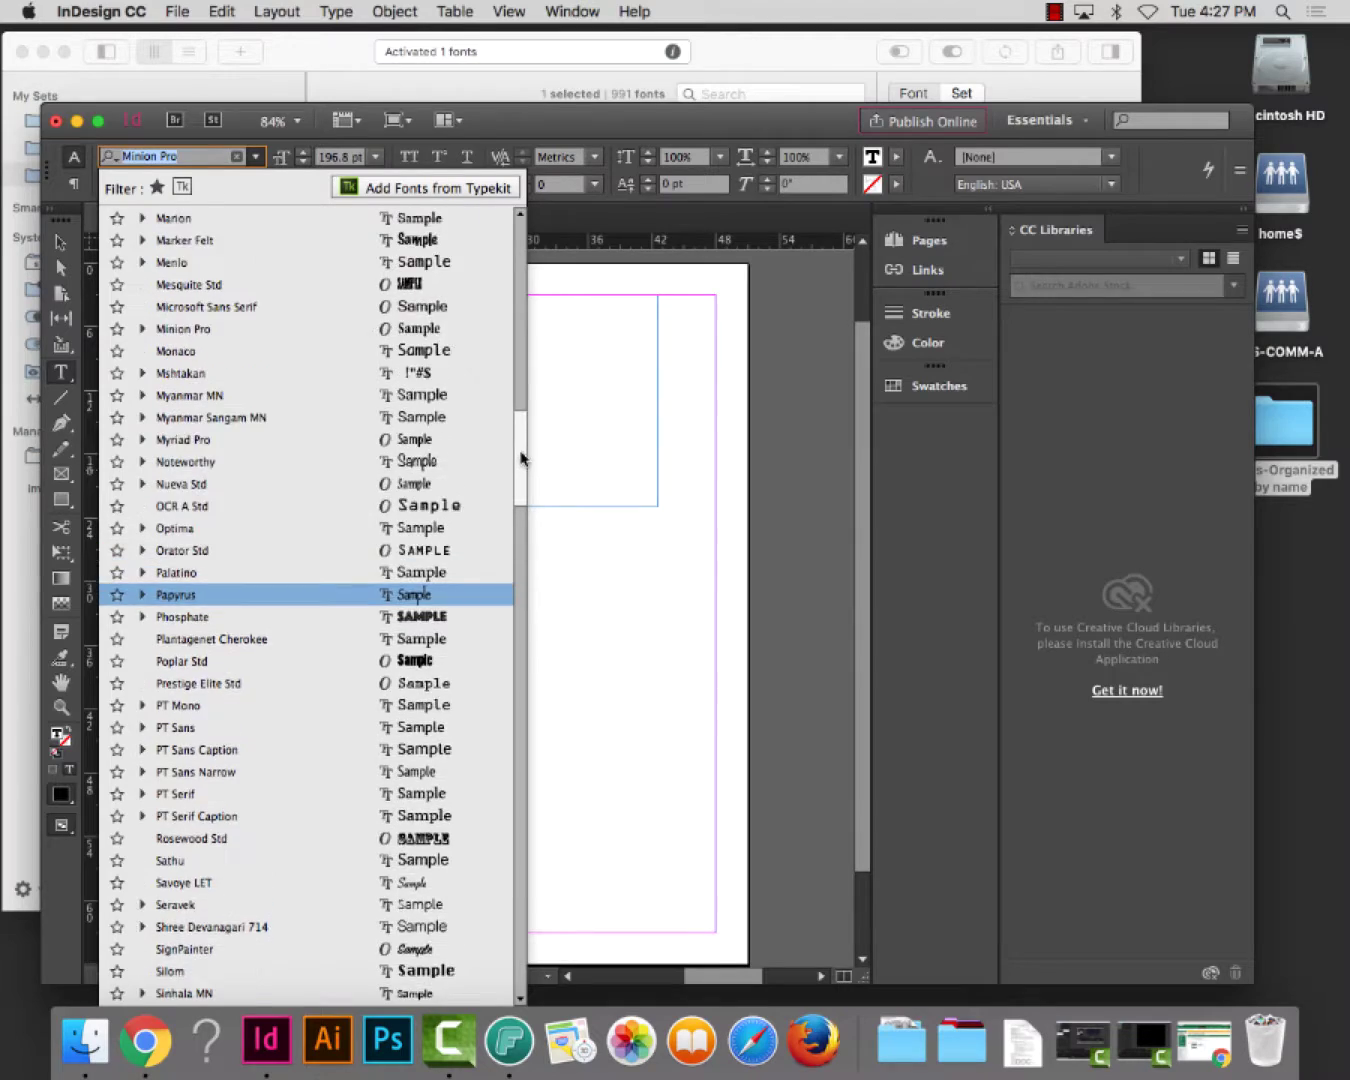
{"action": "scroll", "coordinate": [527, 425], "scroll_direction": "up", "scroll_amount": 5}
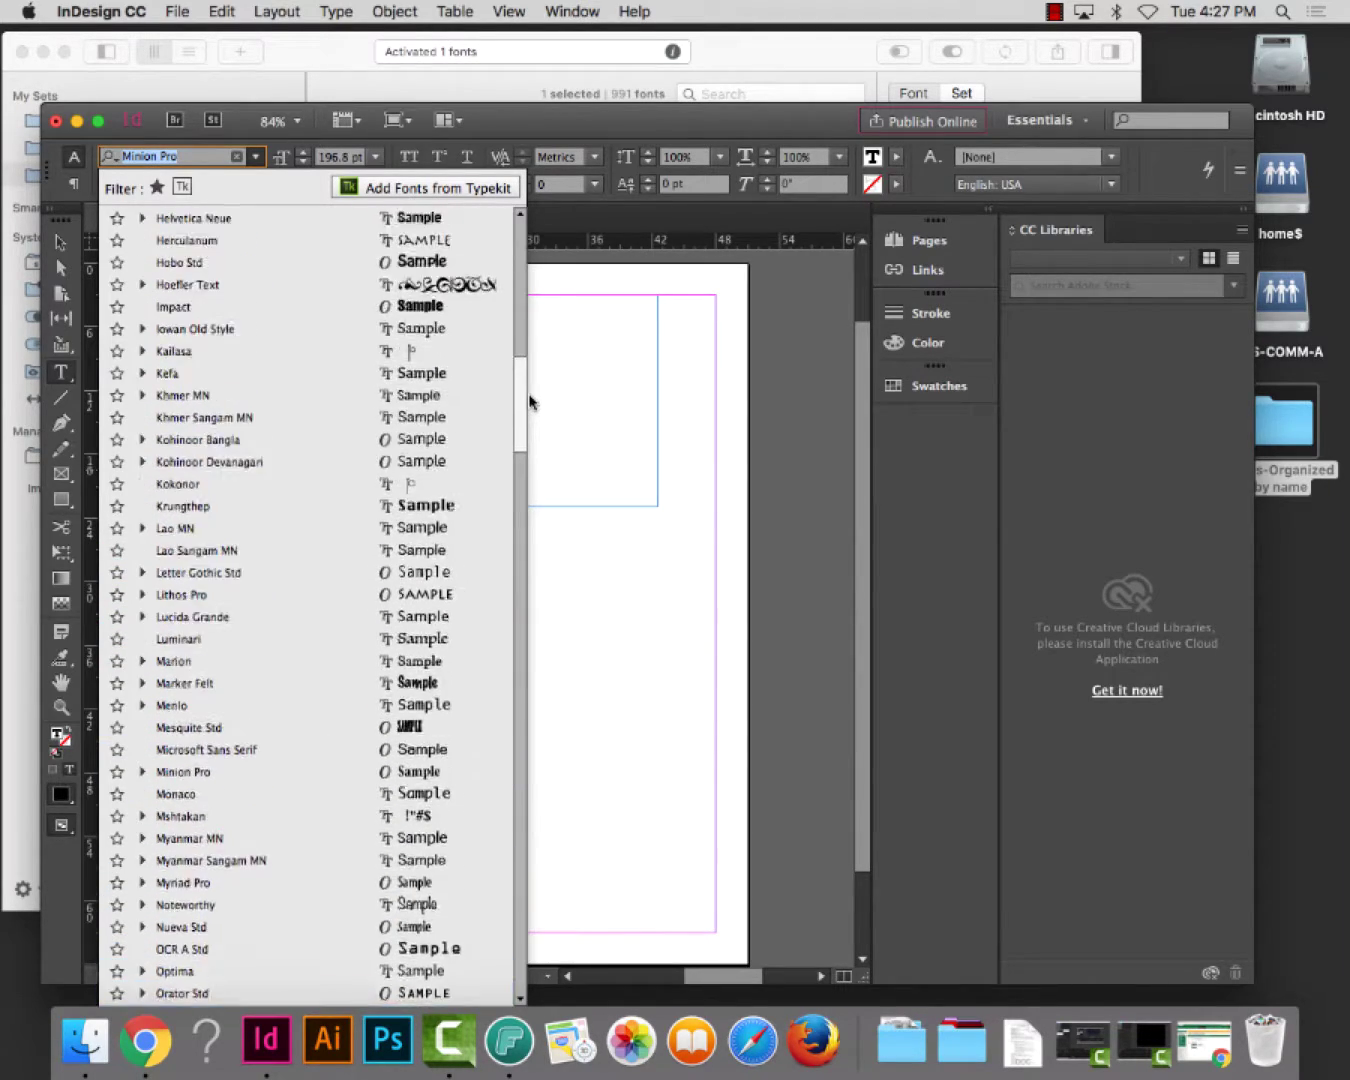
{"action": "scroll", "coordinate": [533, 380], "scroll_direction": "up", "scroll_amount": 12}
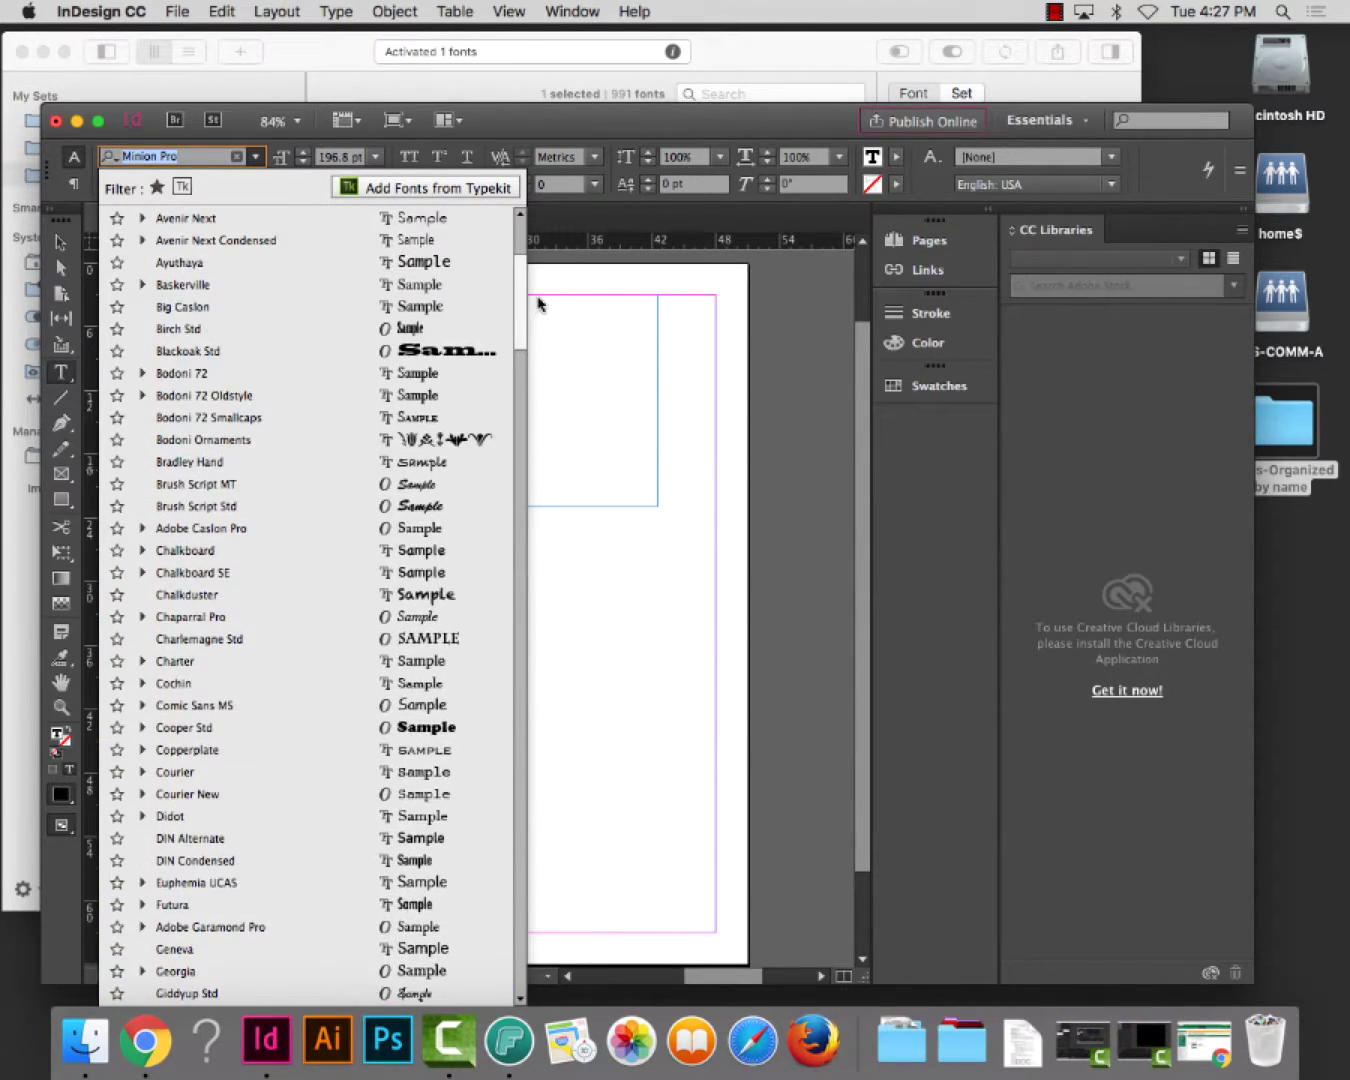
Browse FontAgent's Serif Fonts set down to the Berkeley fonts and check InDesign's font list for that family.
{"action": "left_click", "coordinate": [338, 50]}
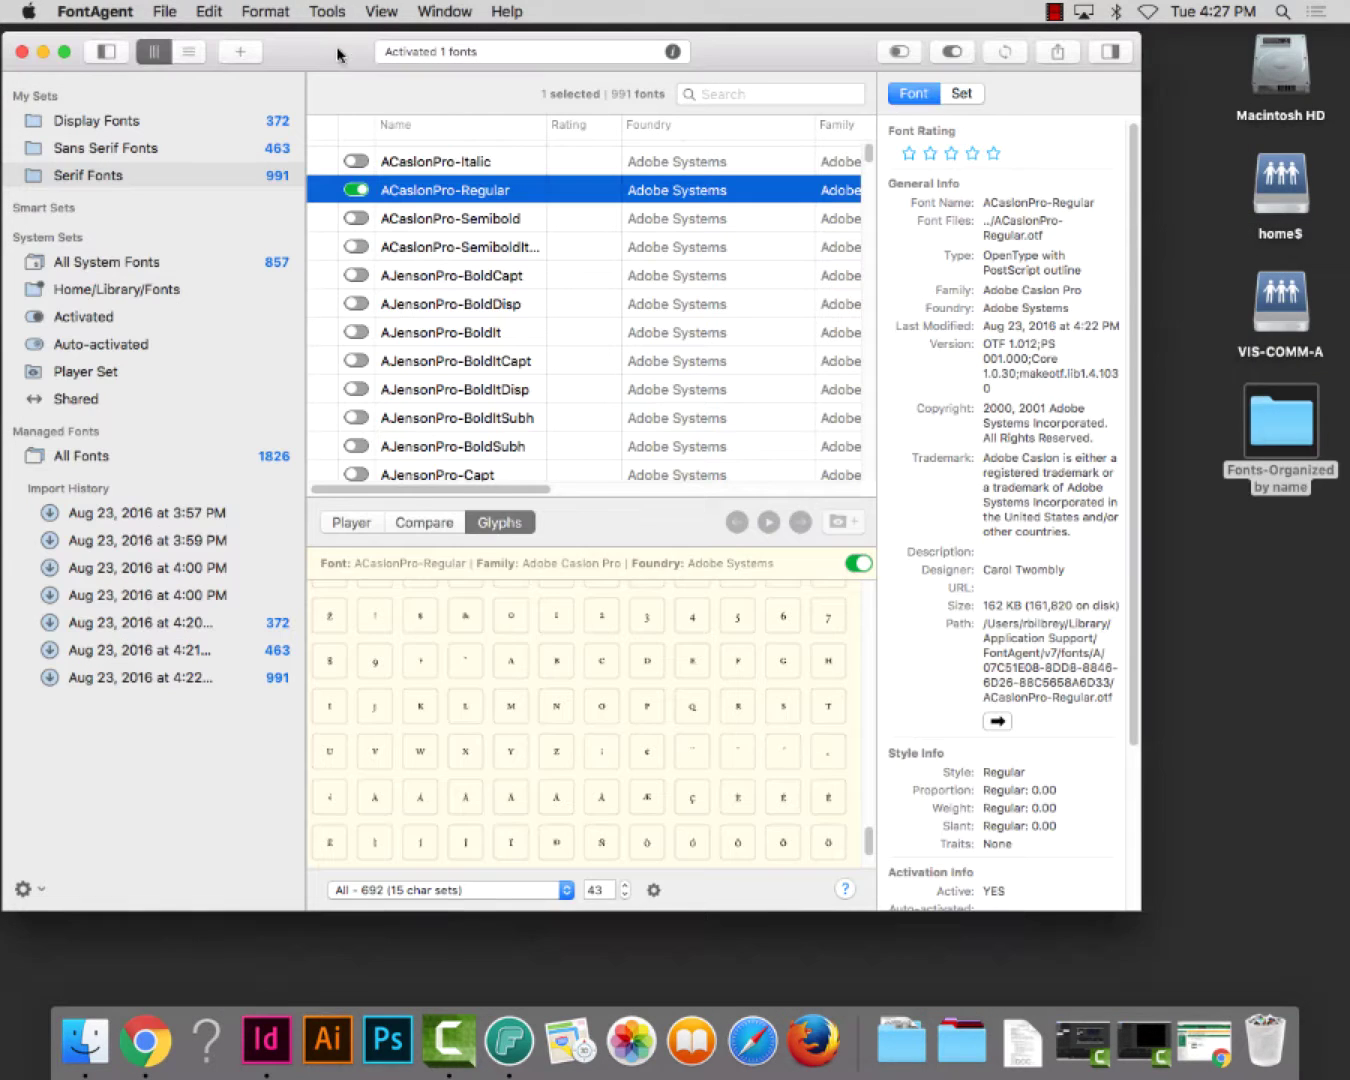
{"action": "left_click_drag", "start_coordinate": [868, 153], "coordinate": [870, 192]}
{"action": "left_click", "coordinate": [319, 957]}
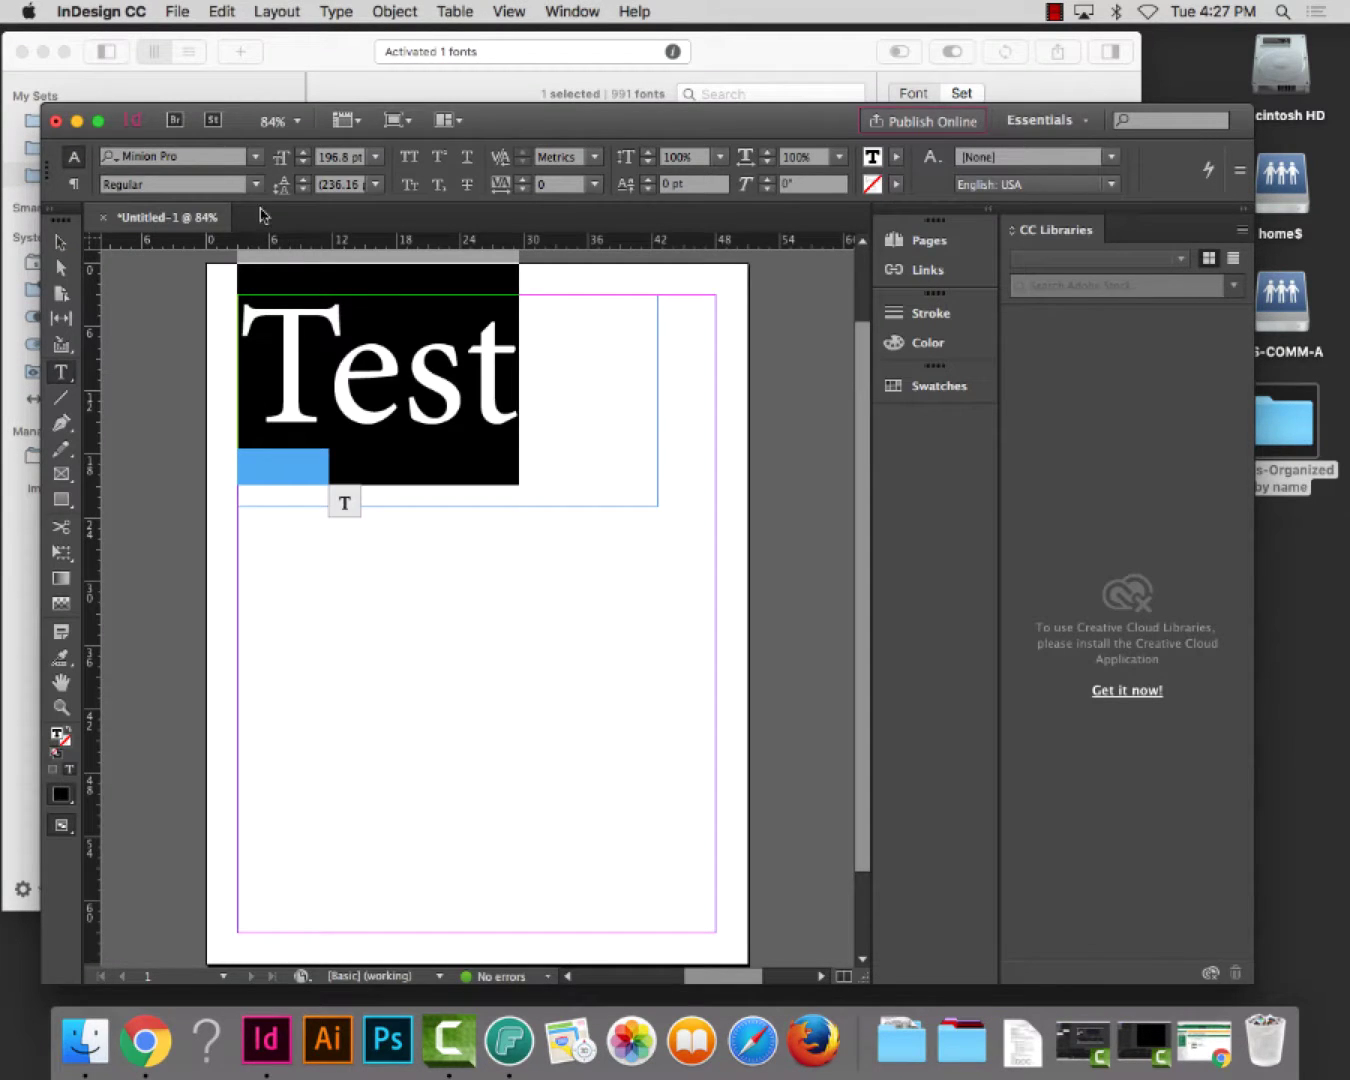
{"action": "left_click", "coordinate": [253, 157]}
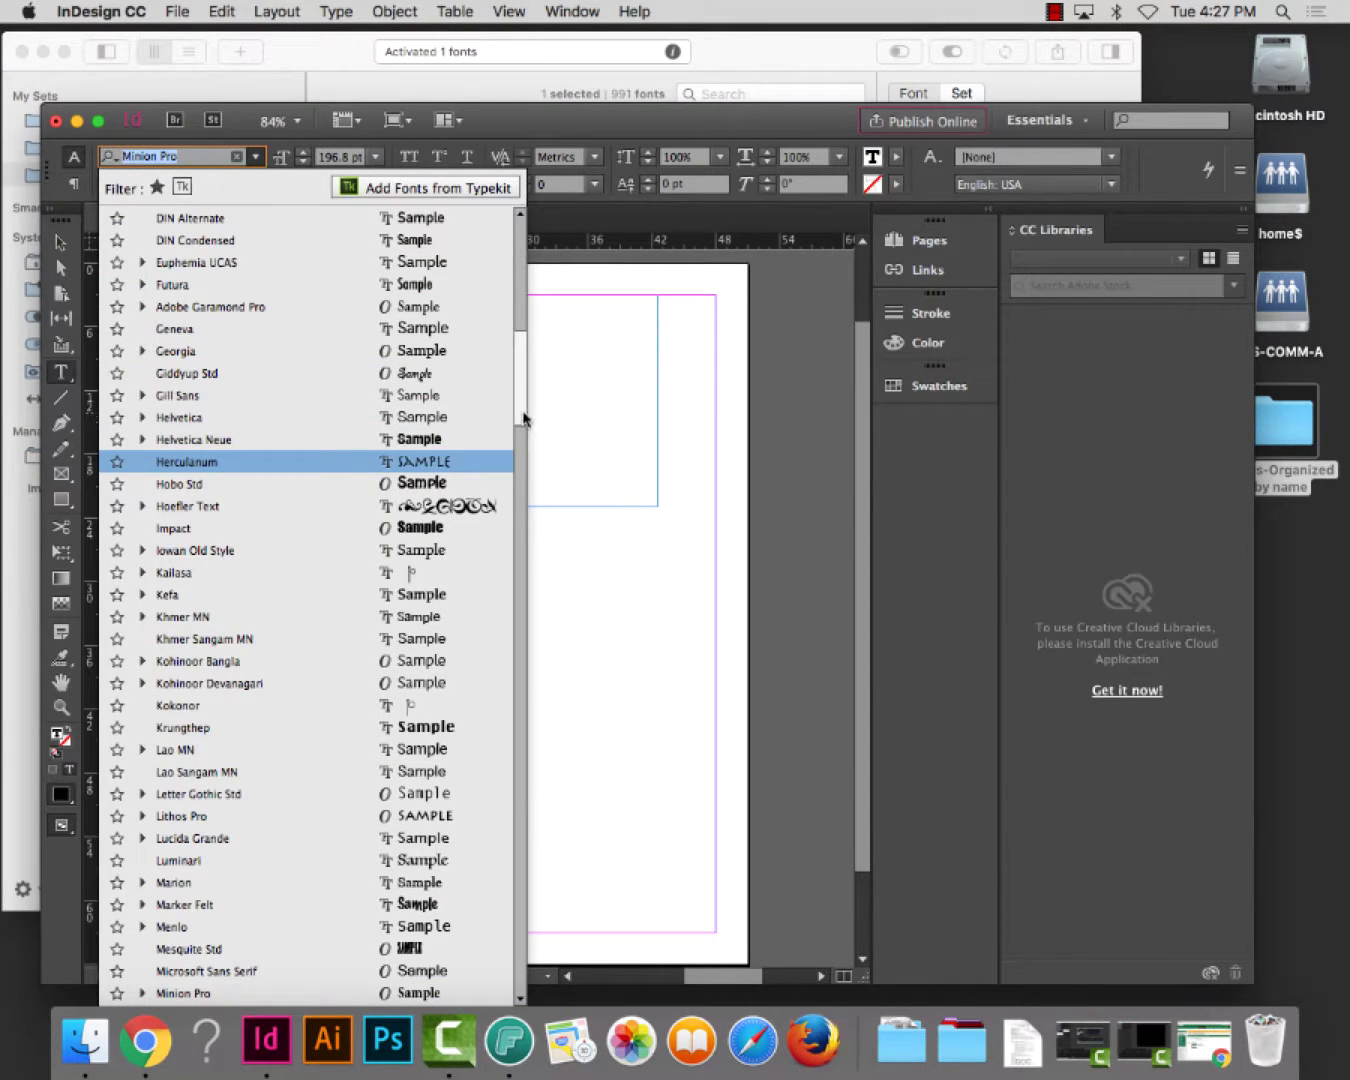
{"action": "left_click_drag", "start_coordinate": [520, 418], "coordinate": [520, 333]}
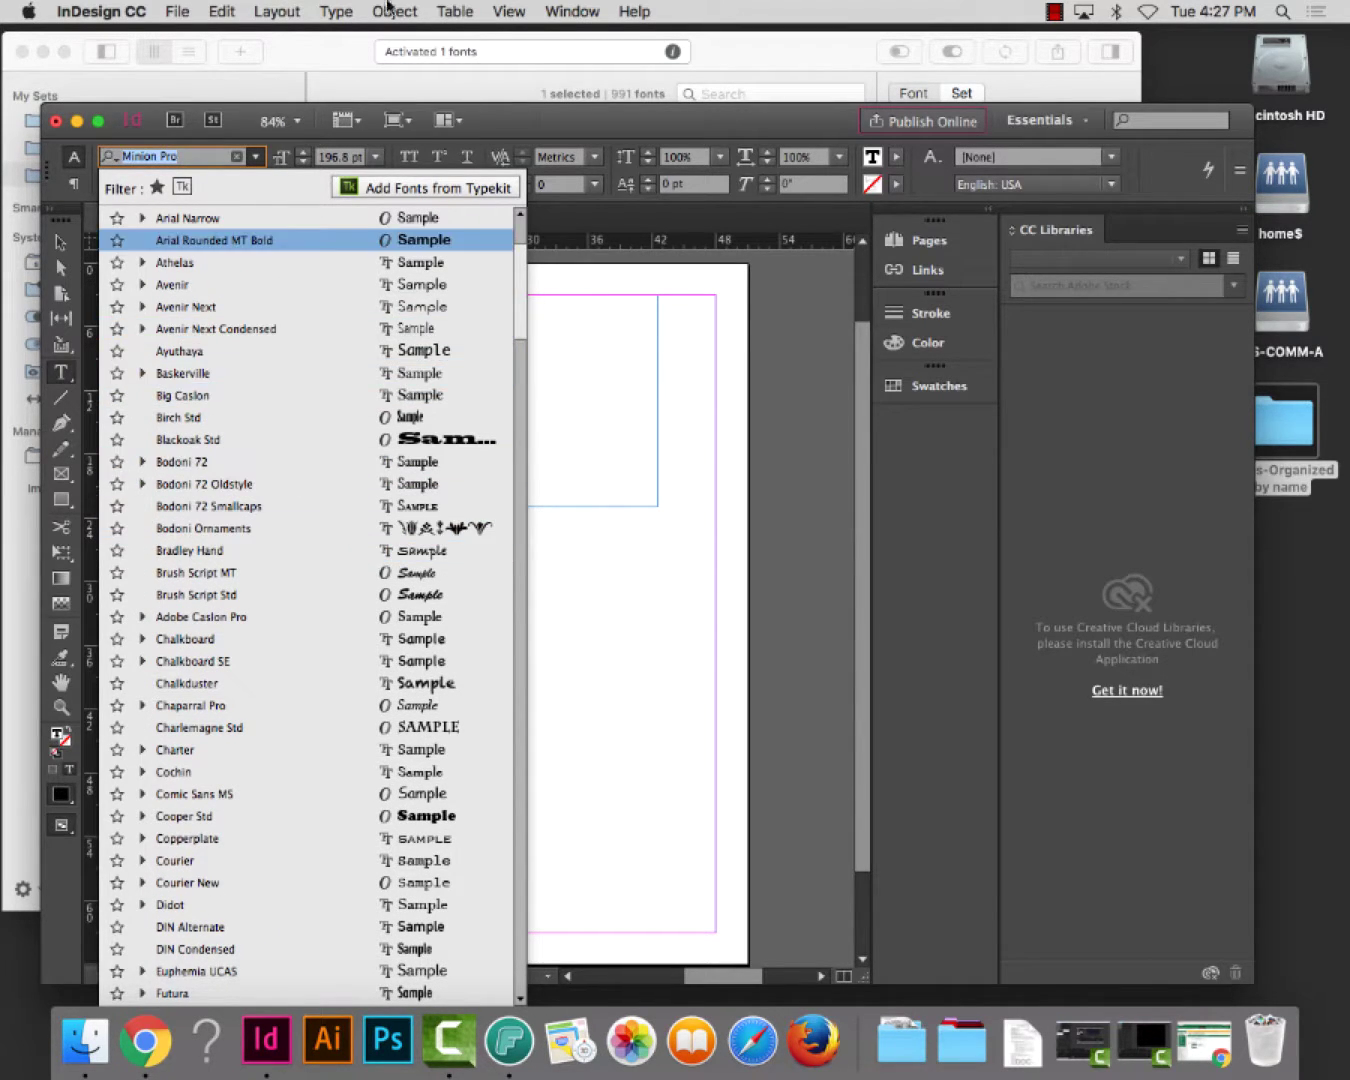
In FontAgent, activate all eight BerkeleyStd fonts: Black, BlackItalic, Bold, BoldItalic, Book, BookItalic, Italic and Medium.
{"action": "left_click", "coordinate": [342, 50]}
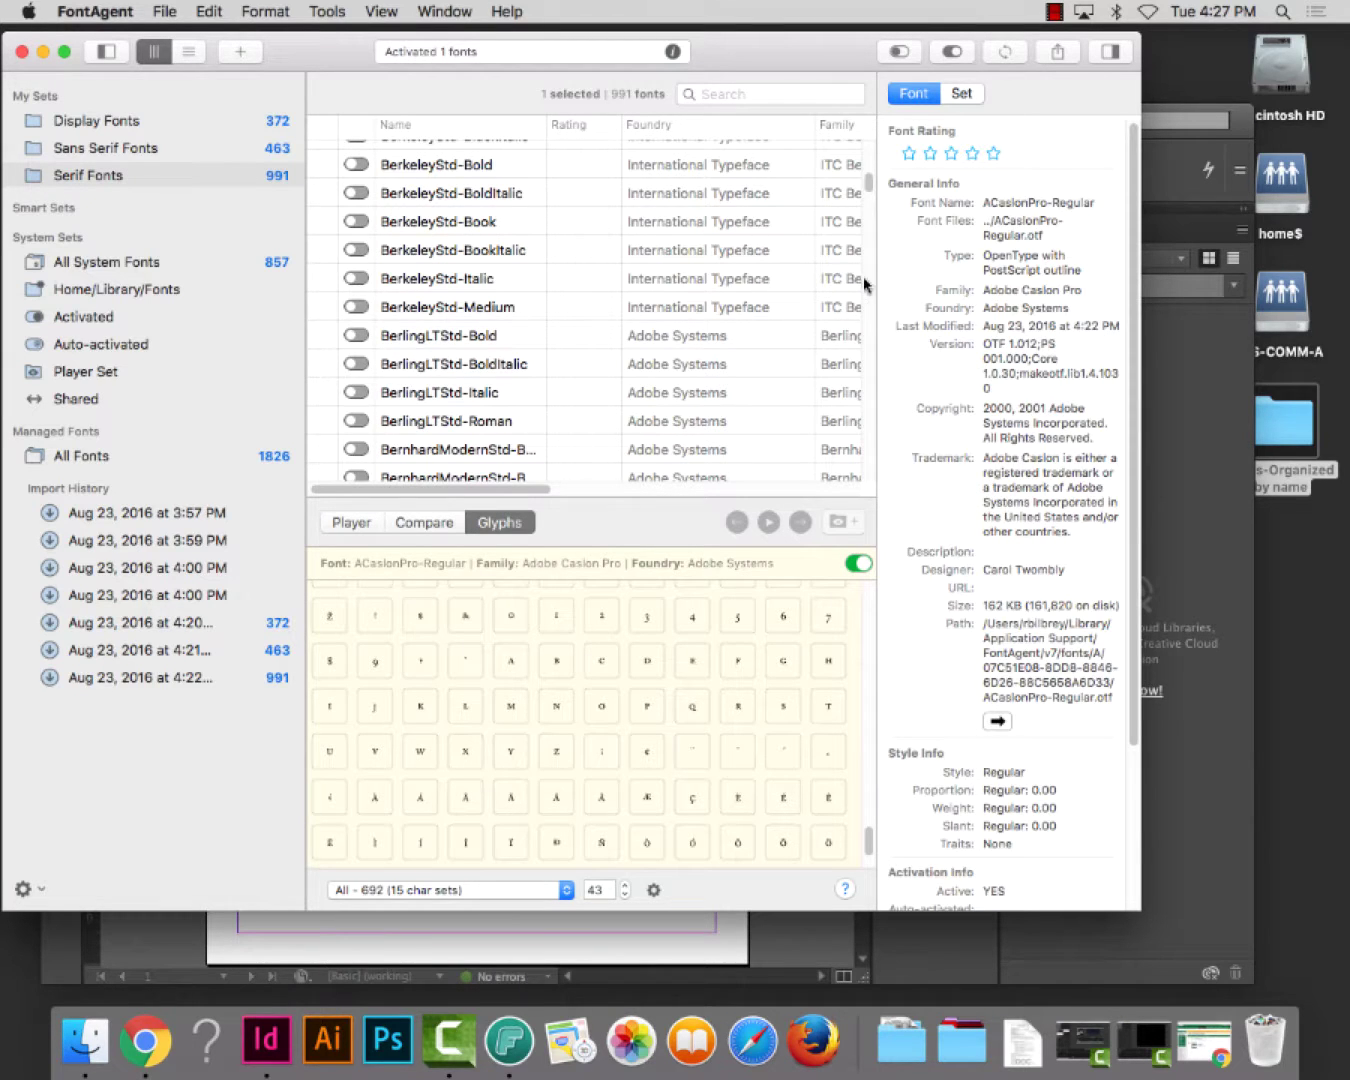
{"action": "scroll", "coordinate": [868, 192], "scroll_direction": "up", "scroll_amount": 3}
{"action": "scroll", "coordinate": [870, 190], "scroll_direction": "down", "scroll_amount": 5}
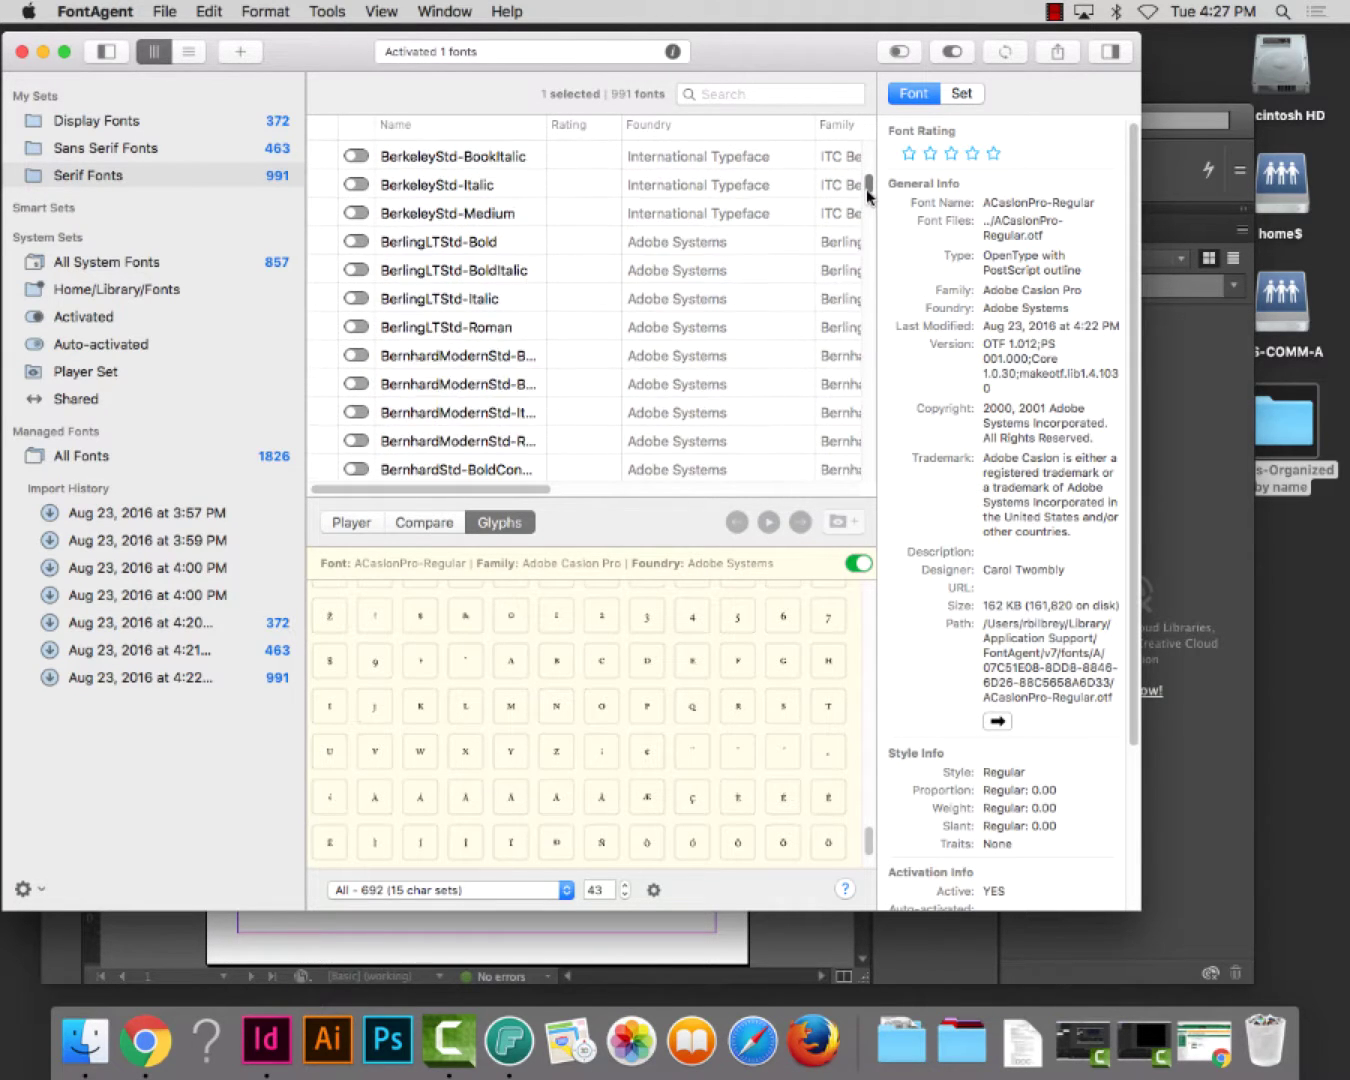
{"action": "scroll", "coordinate": [840, 190], "scroll_direction": "up", "scroll_amount": 4}
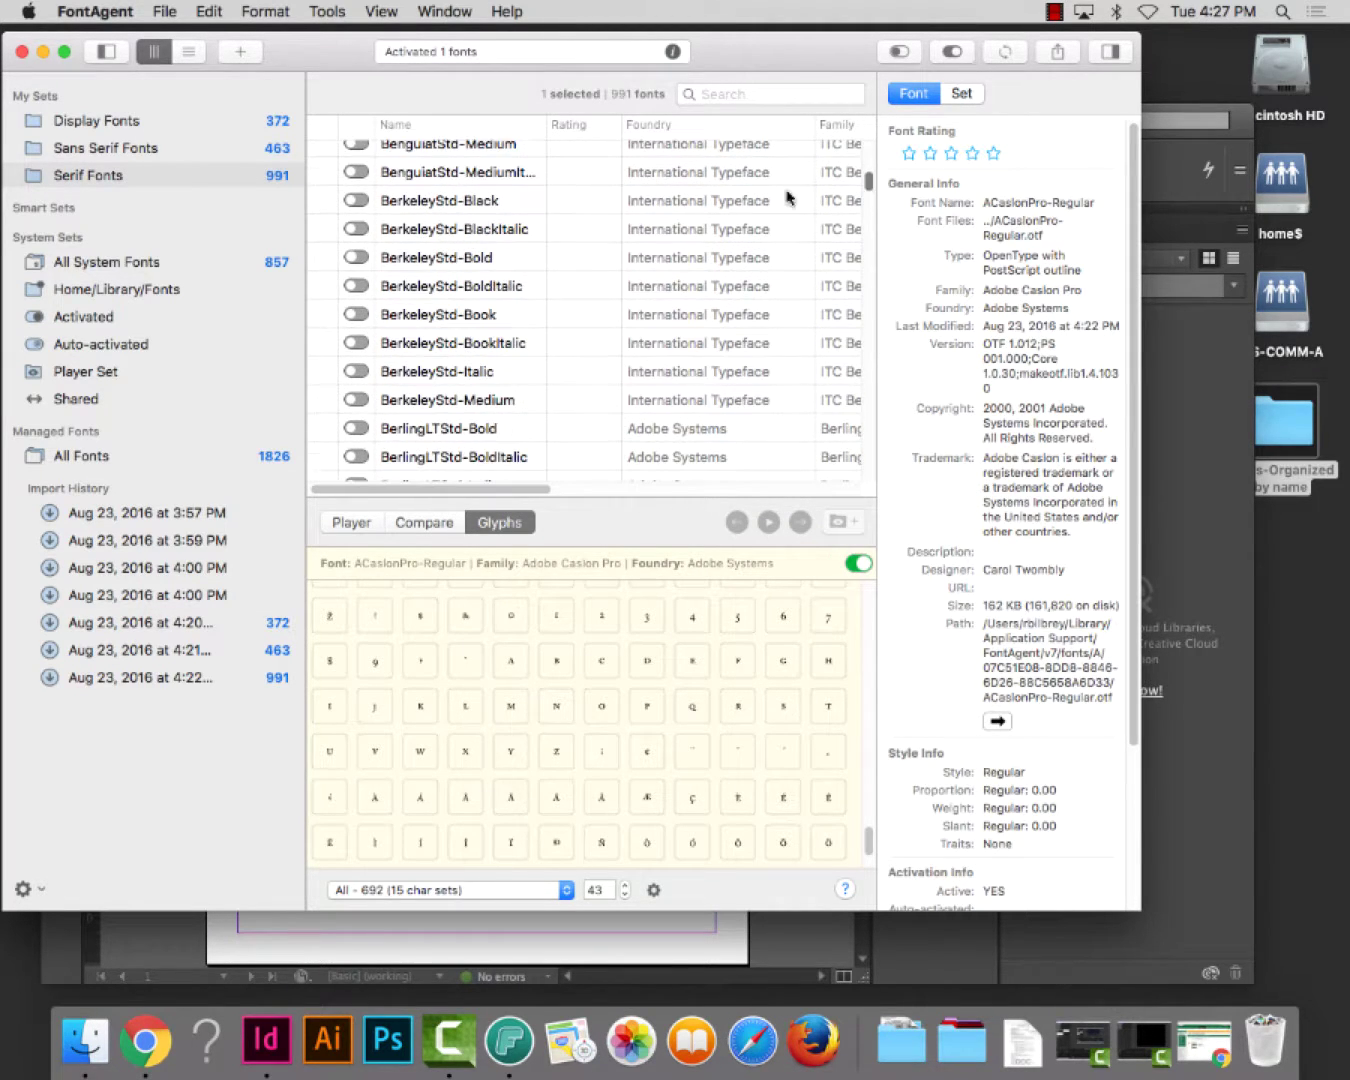
{"action": "left_click", "coordinate": [356, 200]}
{"action": "left_click", "coordinate": [357, 228]}
{"action": "left_click", "coordinate": [357, 257]}
{"action": "left_click", "coordinate": [356, 285]}
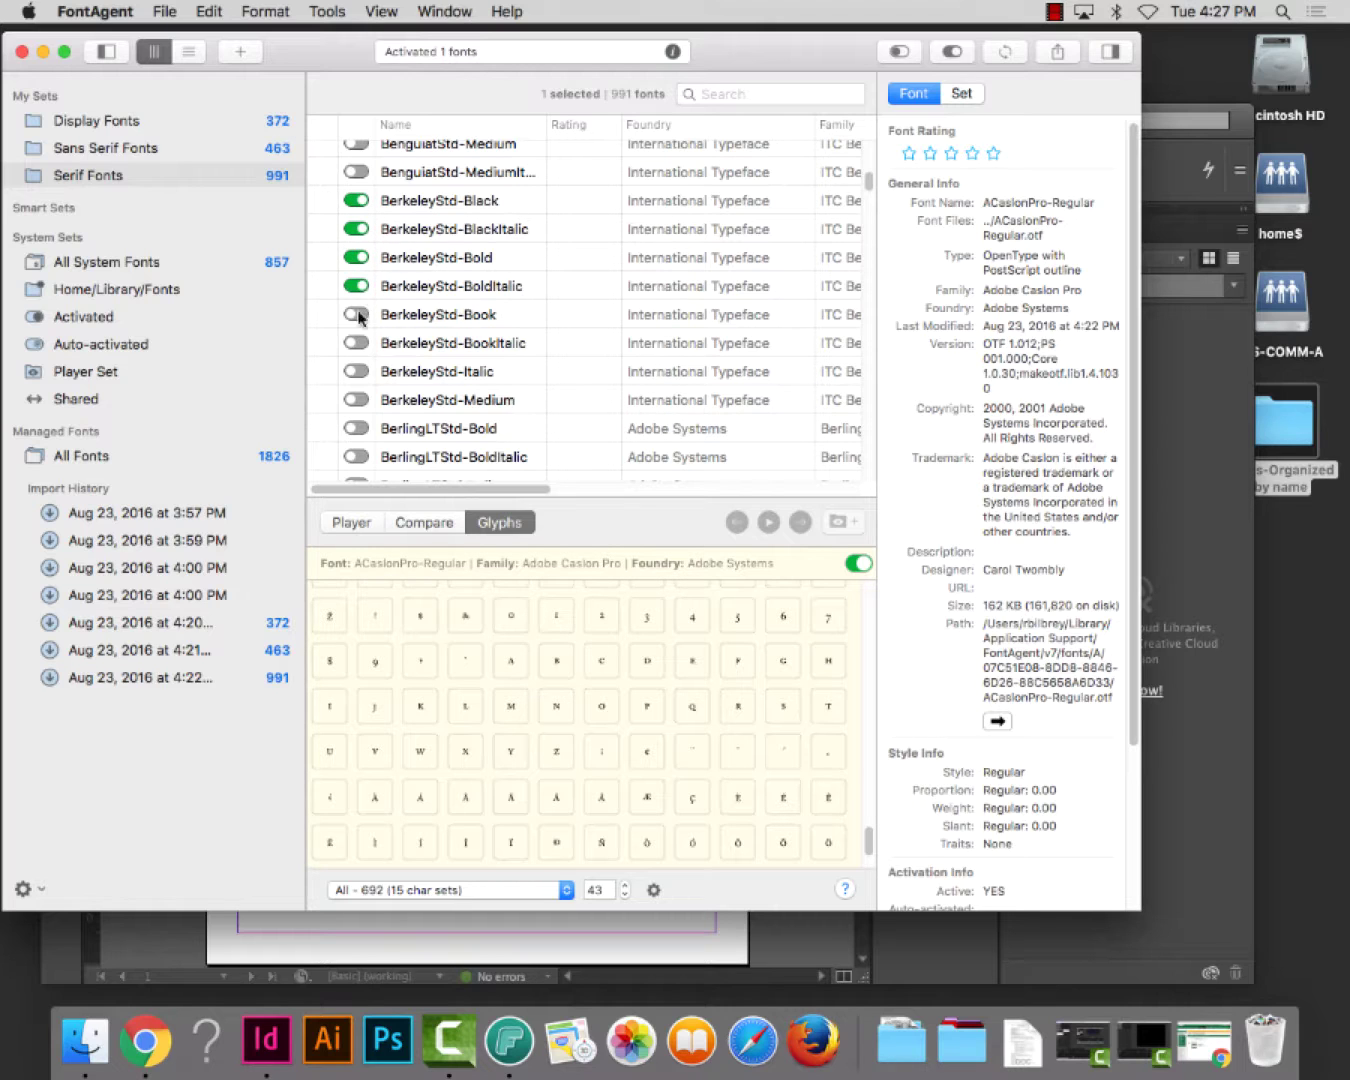
{"action": "left_click", "coordinate": [357, 315]}
{"action": "left_click", "coordinate": [356, 314]}
{"action": "left_click", "coordinate": [356, 342]}
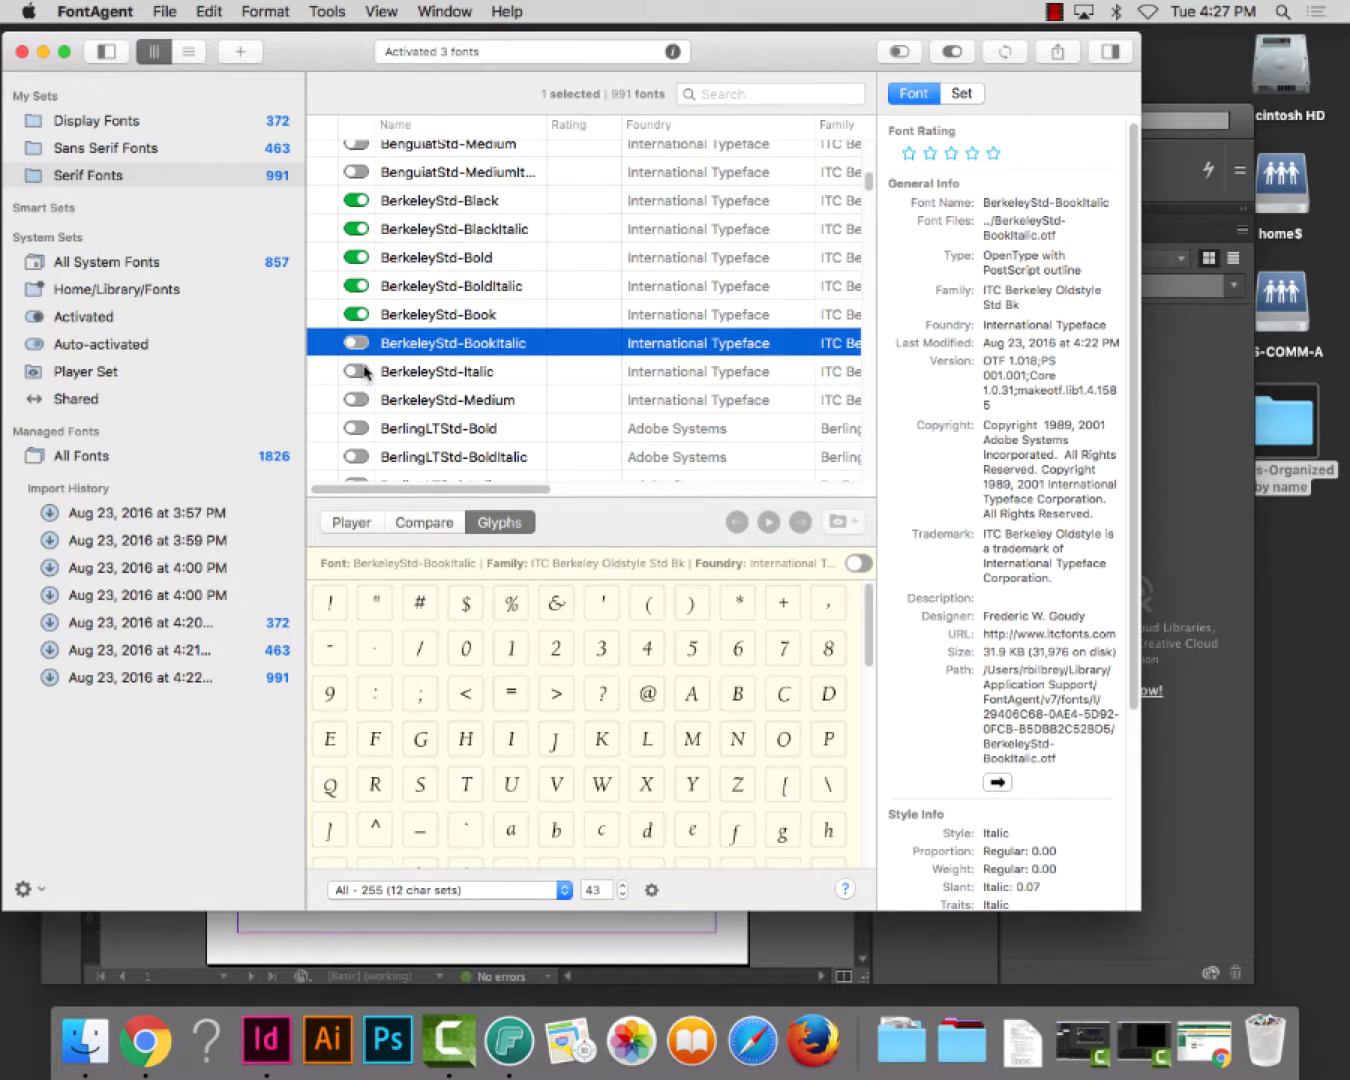
{"action": "left_click", "coordinate": [357, 371]}
{"action": "left_click", "coordinate": [356, 399]}
Activate the BerlingLTStd Bold, BoldItalic, Italic and Roman fonts and the first BernhardModernStd font.
{"action": "left_click", "coordinate": [356, 429]}
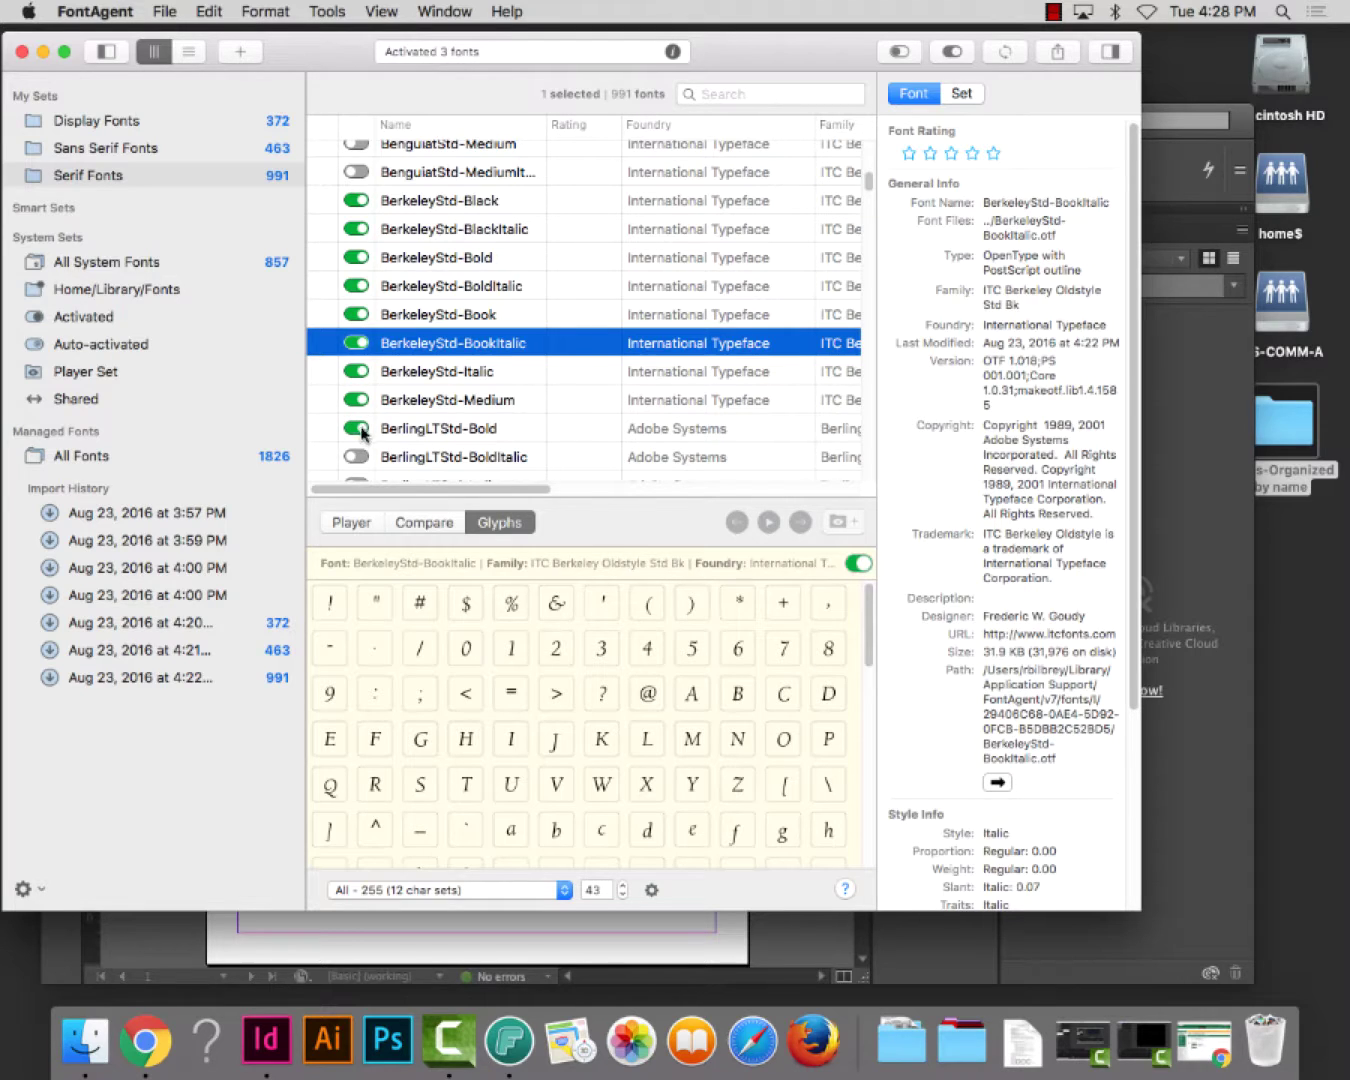
{"action": "left_click", "coordinate": [356, 457]}
{"action": "scroll", "coordinate": [869, 183], "scroll_direction": "down", "scroll_amount": 3}
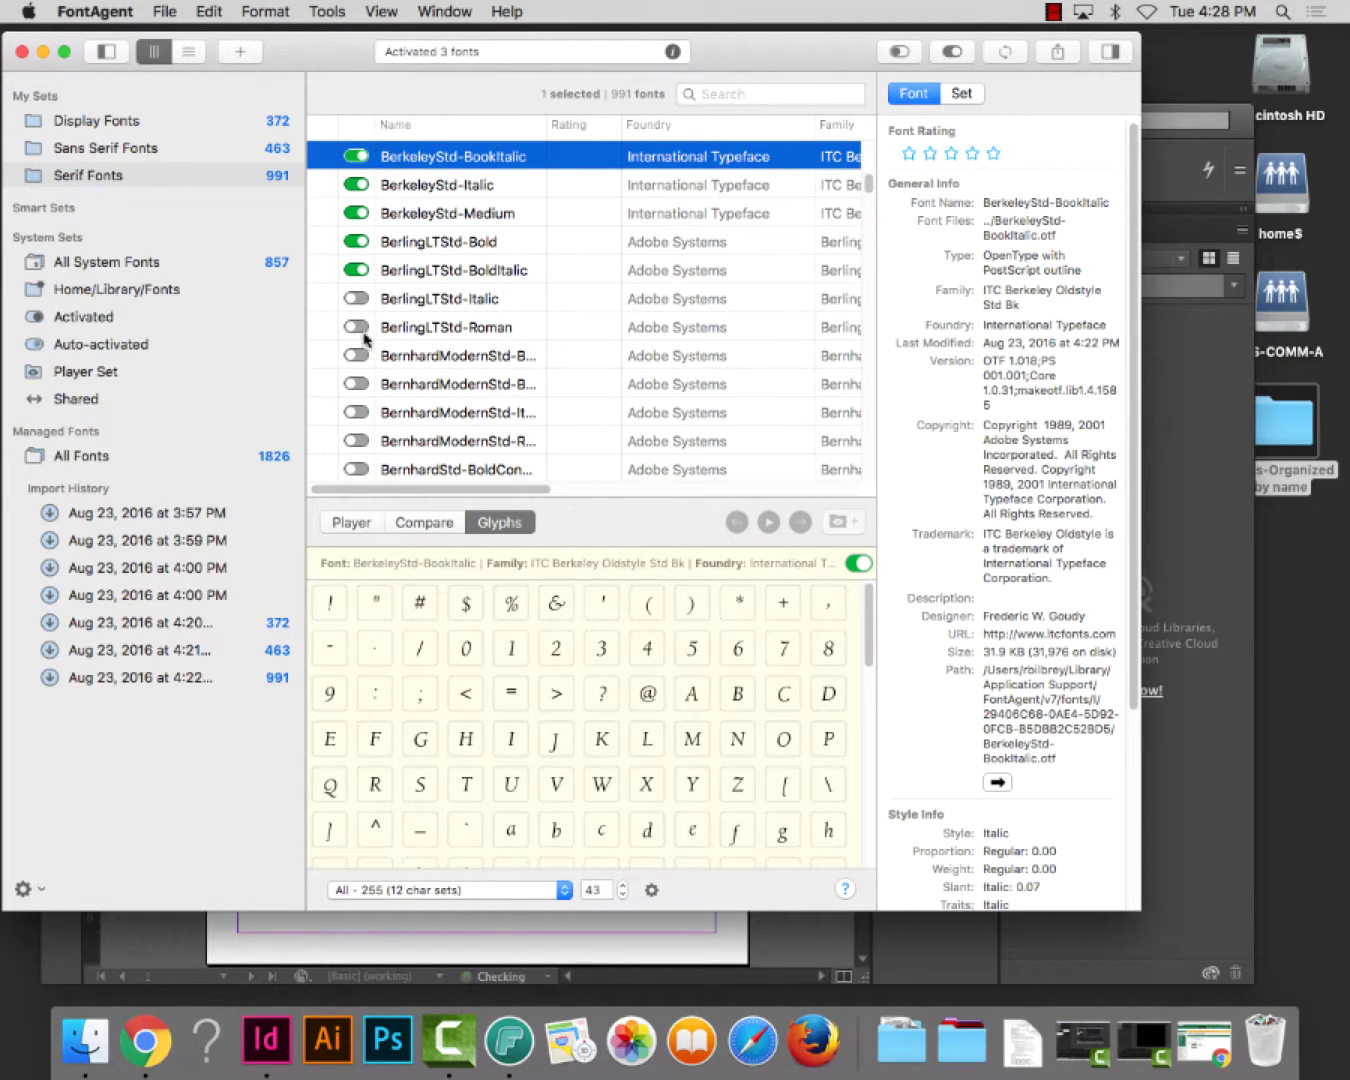
{"action": "left_click", "coordinate": [357, 298]}
{"action": "left_click", "coordinate": [357, 327]}
{"action": "left_click", "coordinate": [357, 356]}
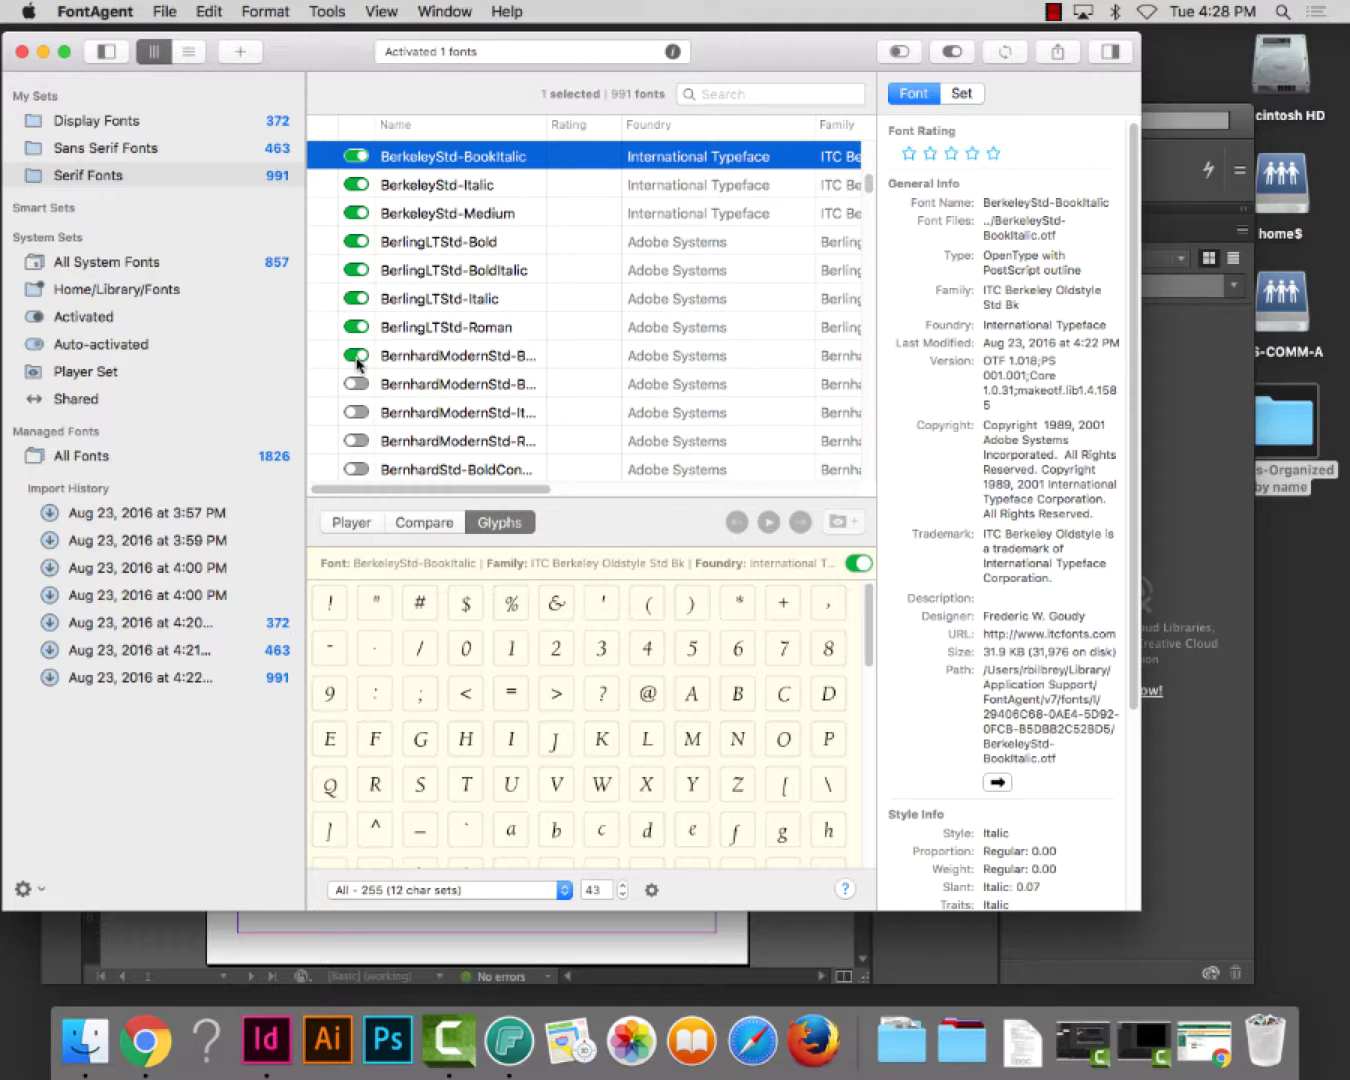
Deactivate the first BernhardModernStd font and the four BerlingLTStd fonts.
{"action": "left_click", "coordinate": [357, 357]}
{"action": "left_click", "coordinate": [356, 327]}
{"action": "left_click", "coordinate": [362, 299]}
{"action": "left_click", "coordinate": [359, 270]}
{"action": "left_click", "coordinate": [359, 242]}
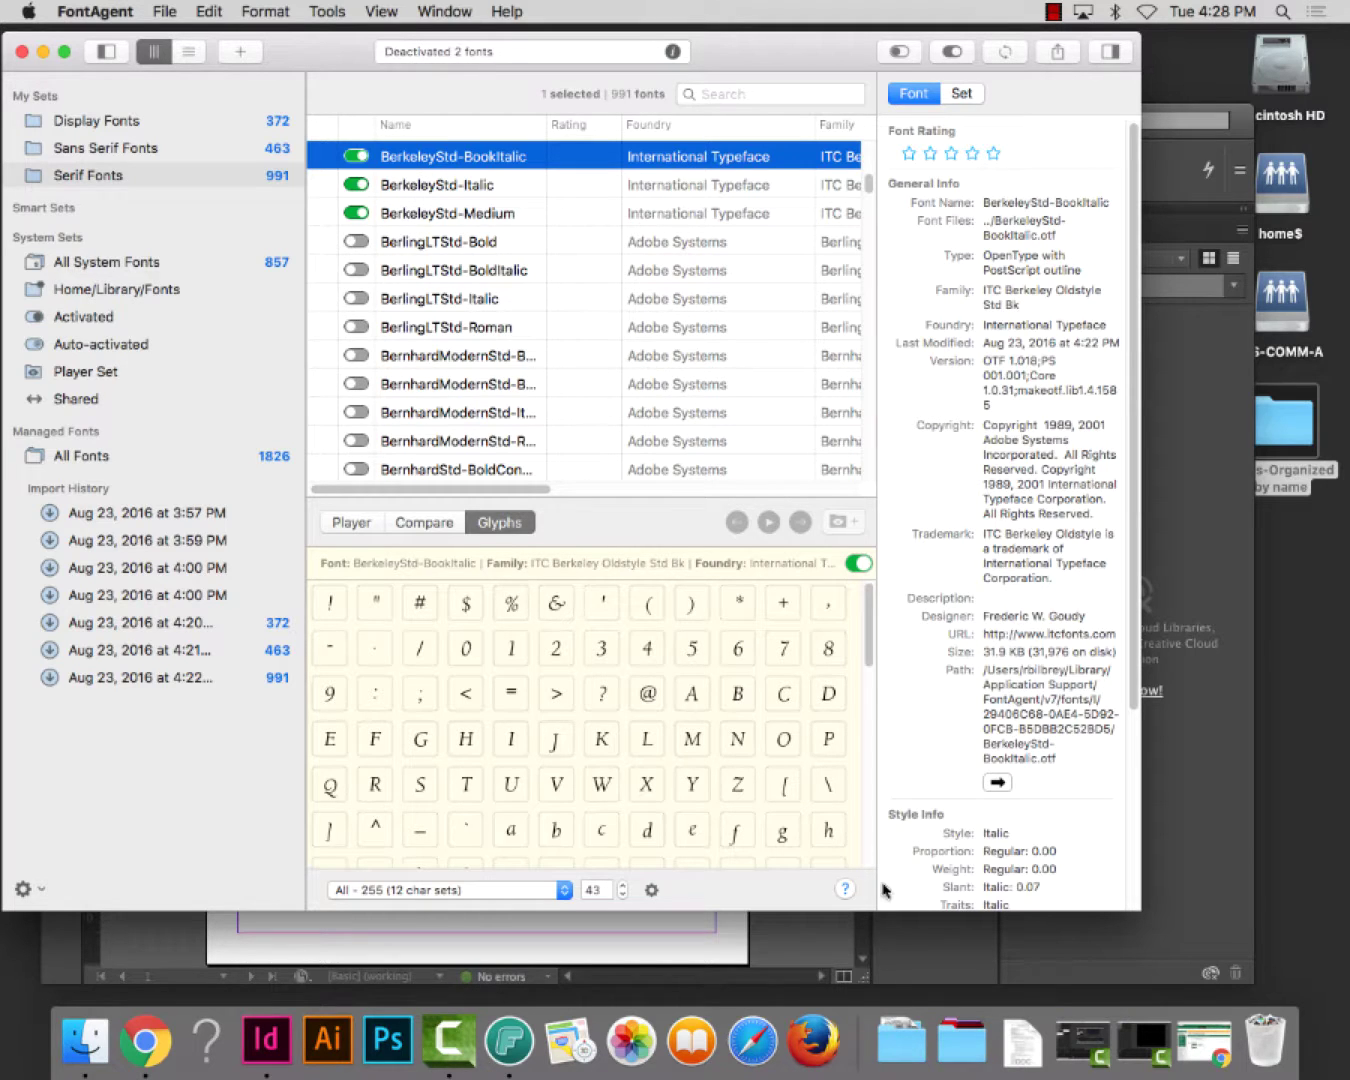
Switch to InDesign and locate the activated ITC Berkeley Oldstyle Std family in the font list for "Test".
{"action": "left_click", "coordinate": [842, 941]}
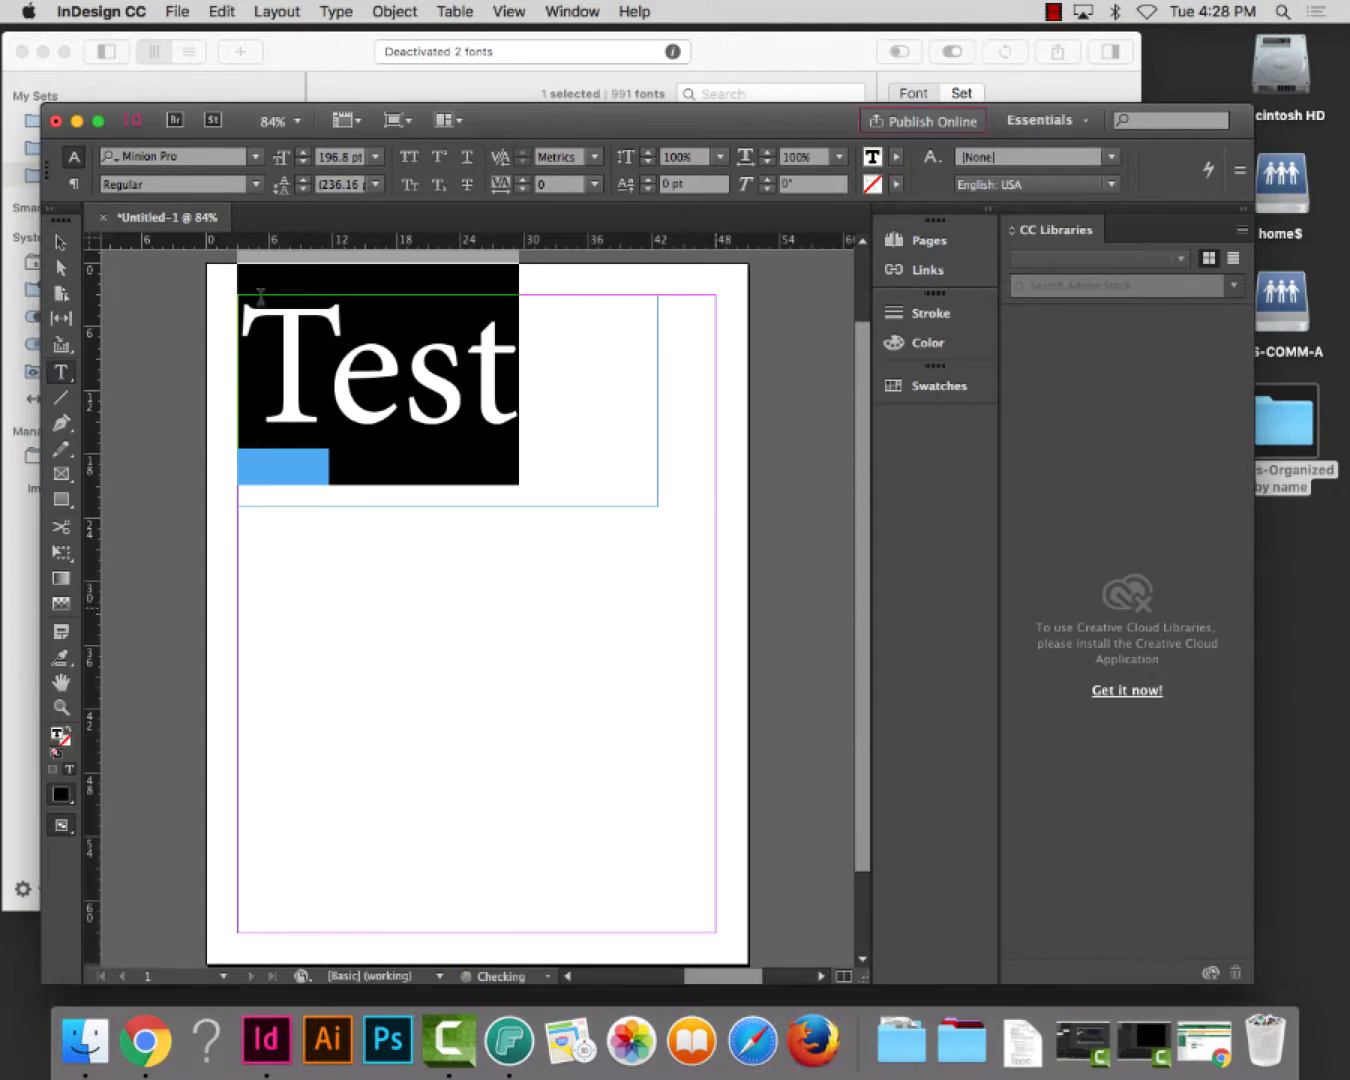
{"action": "left_click", "coordinate": [256, 158]}
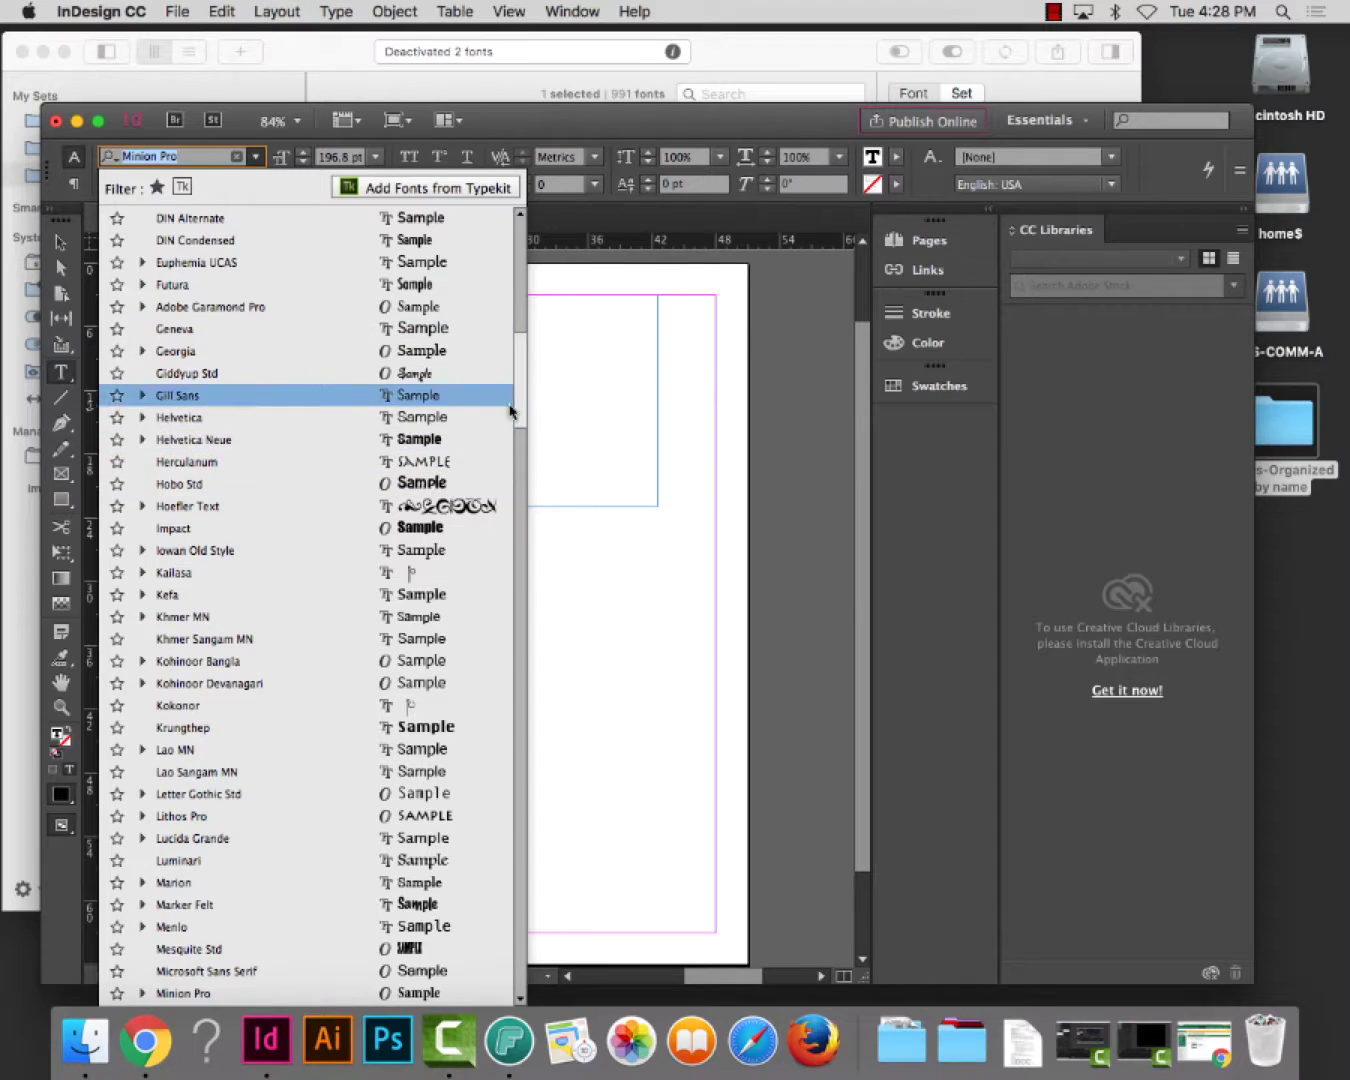
{"action": "scroll", "coordinate": [518, 399], "scroll_direction": "up", "scroll_amount": 2}
{"action": "left_click_drag", "start_coordinate": [518, 395], "coordinate": [524, 300]}
{"action": "scroll", "coordinate": [300, 451], "scroll_direction": "down", "scroll_amount": 3}
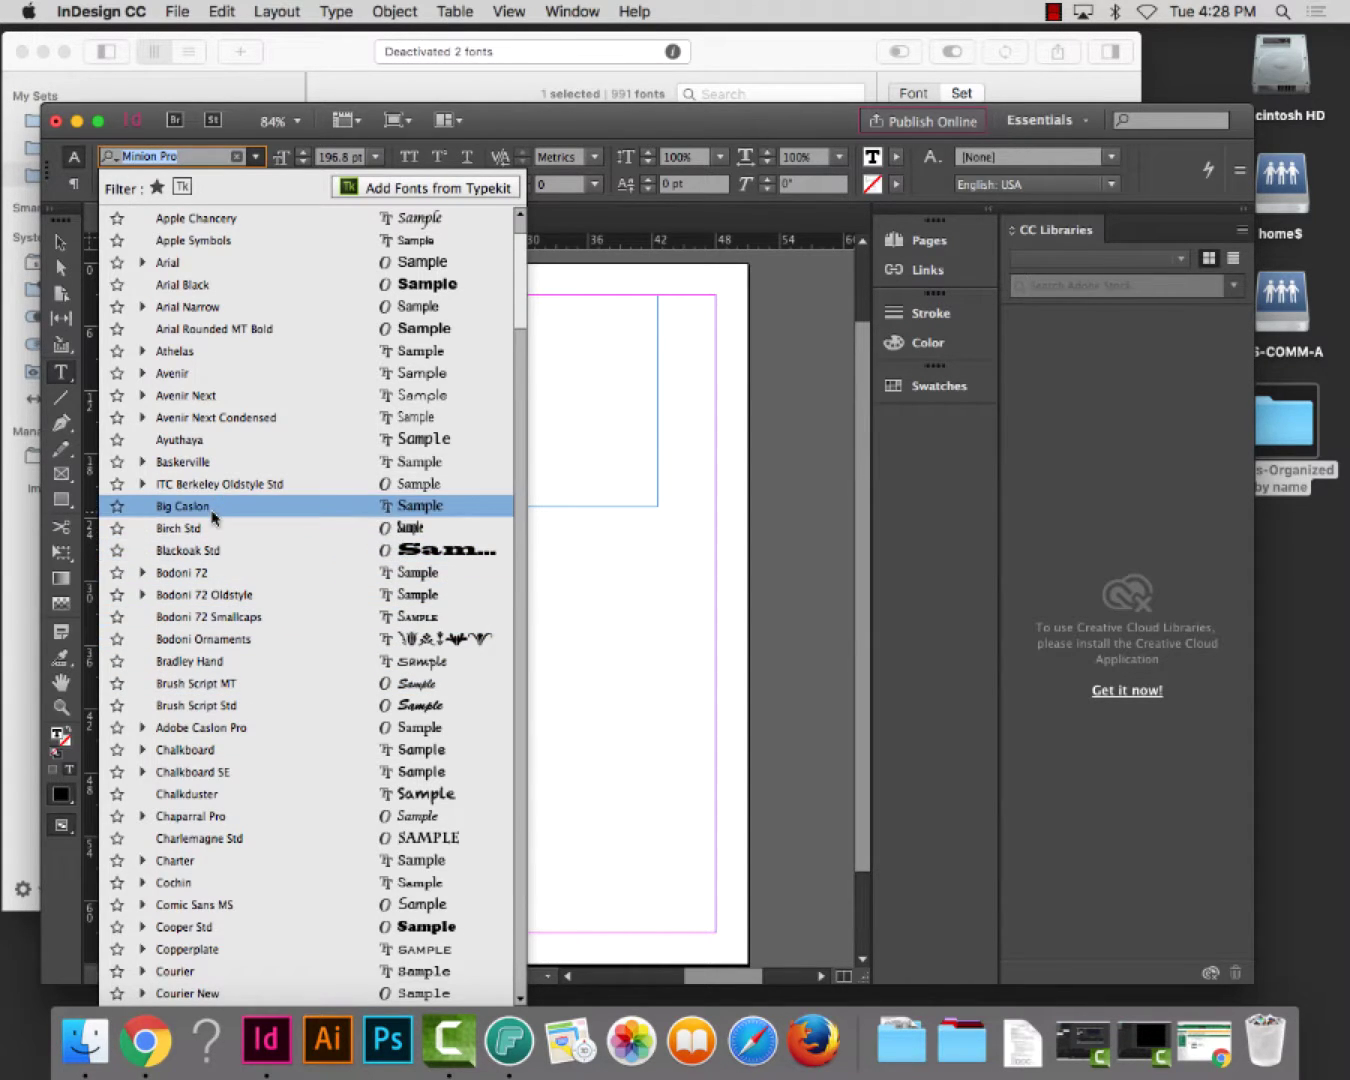
Apply the Bold style of ITC Berkeley Oldstyle Std to the selected "Test" text.
{"action": "left_click", "coordinate": [143, 486]}
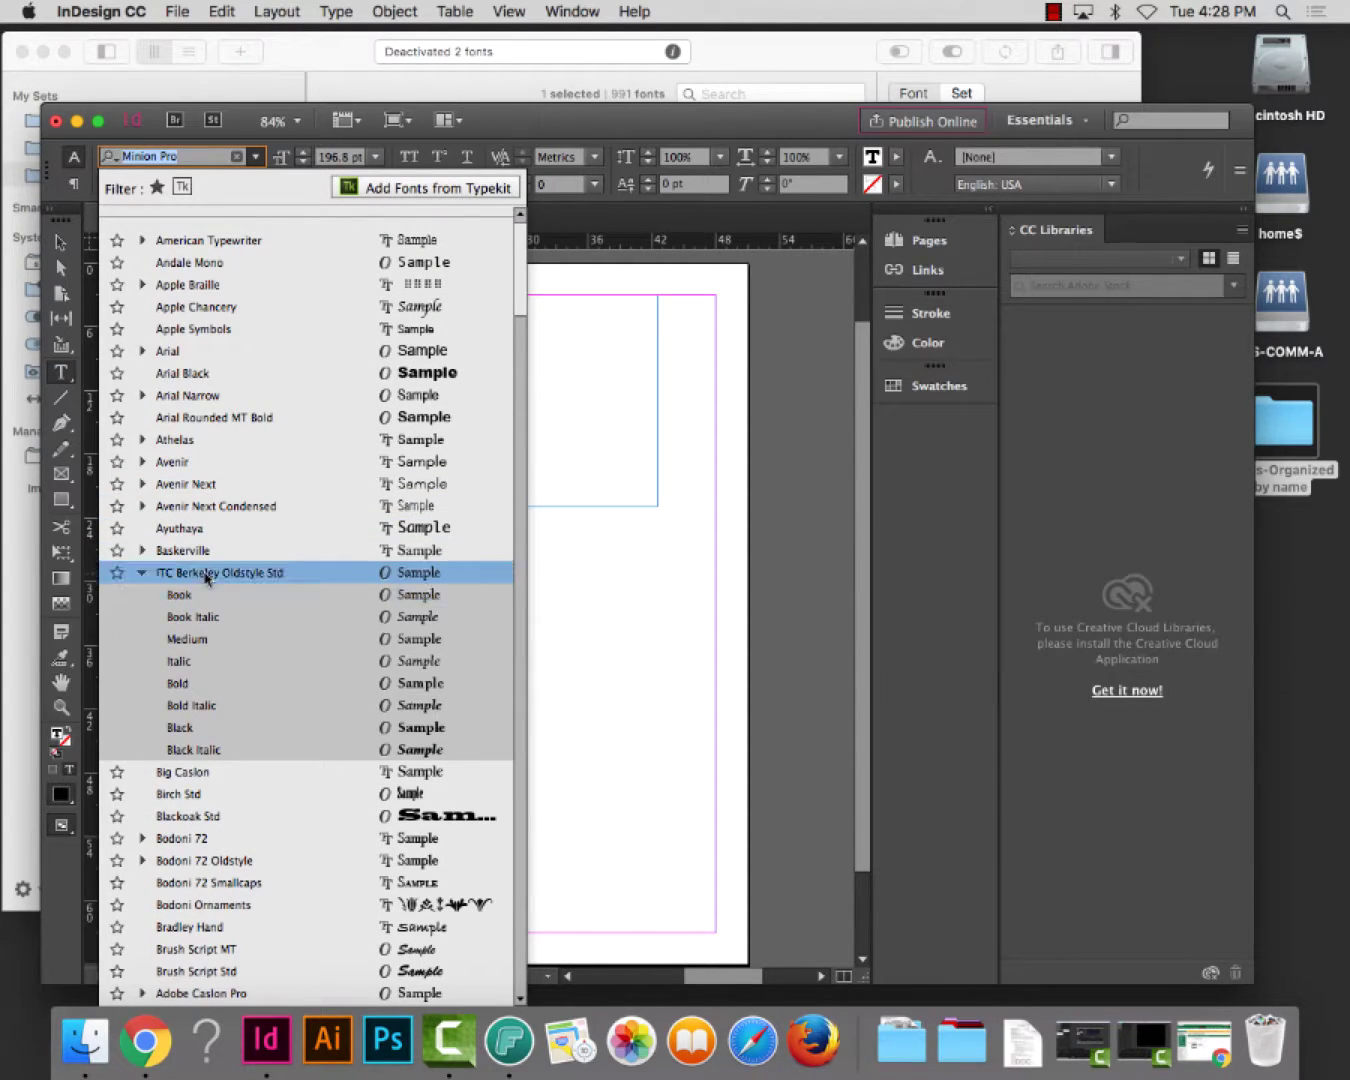
{"action": "left_click", "coordinate": [274, 694]}
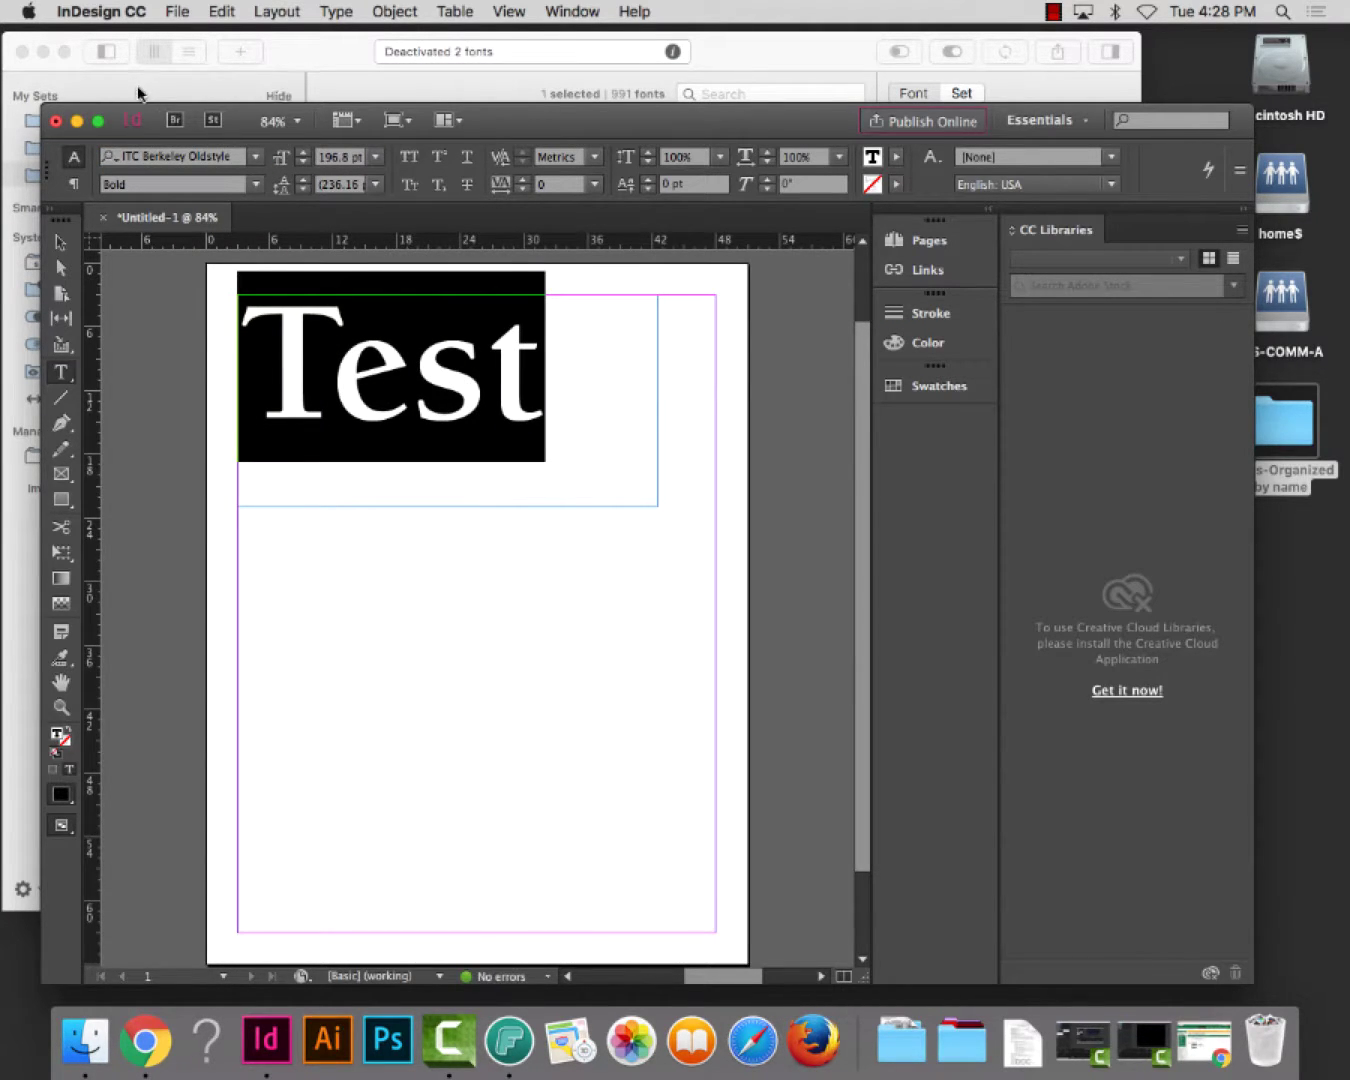
{"action": "left_click", "coordinate": [298, 64]}
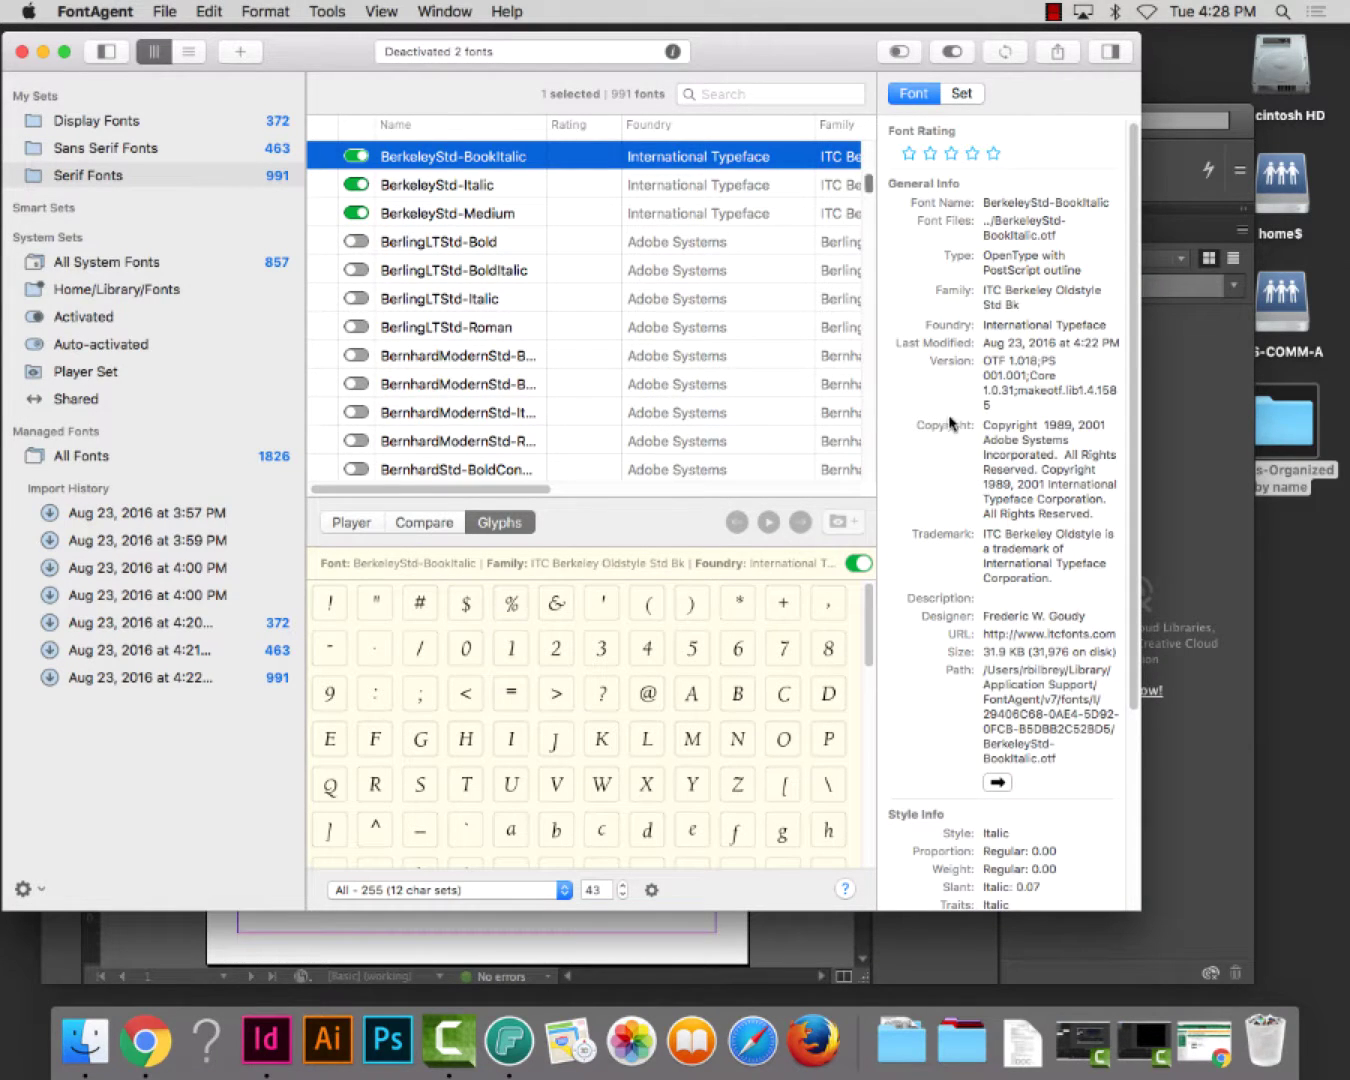
{"action": "left_click", "coordinate": [145, 1040]}
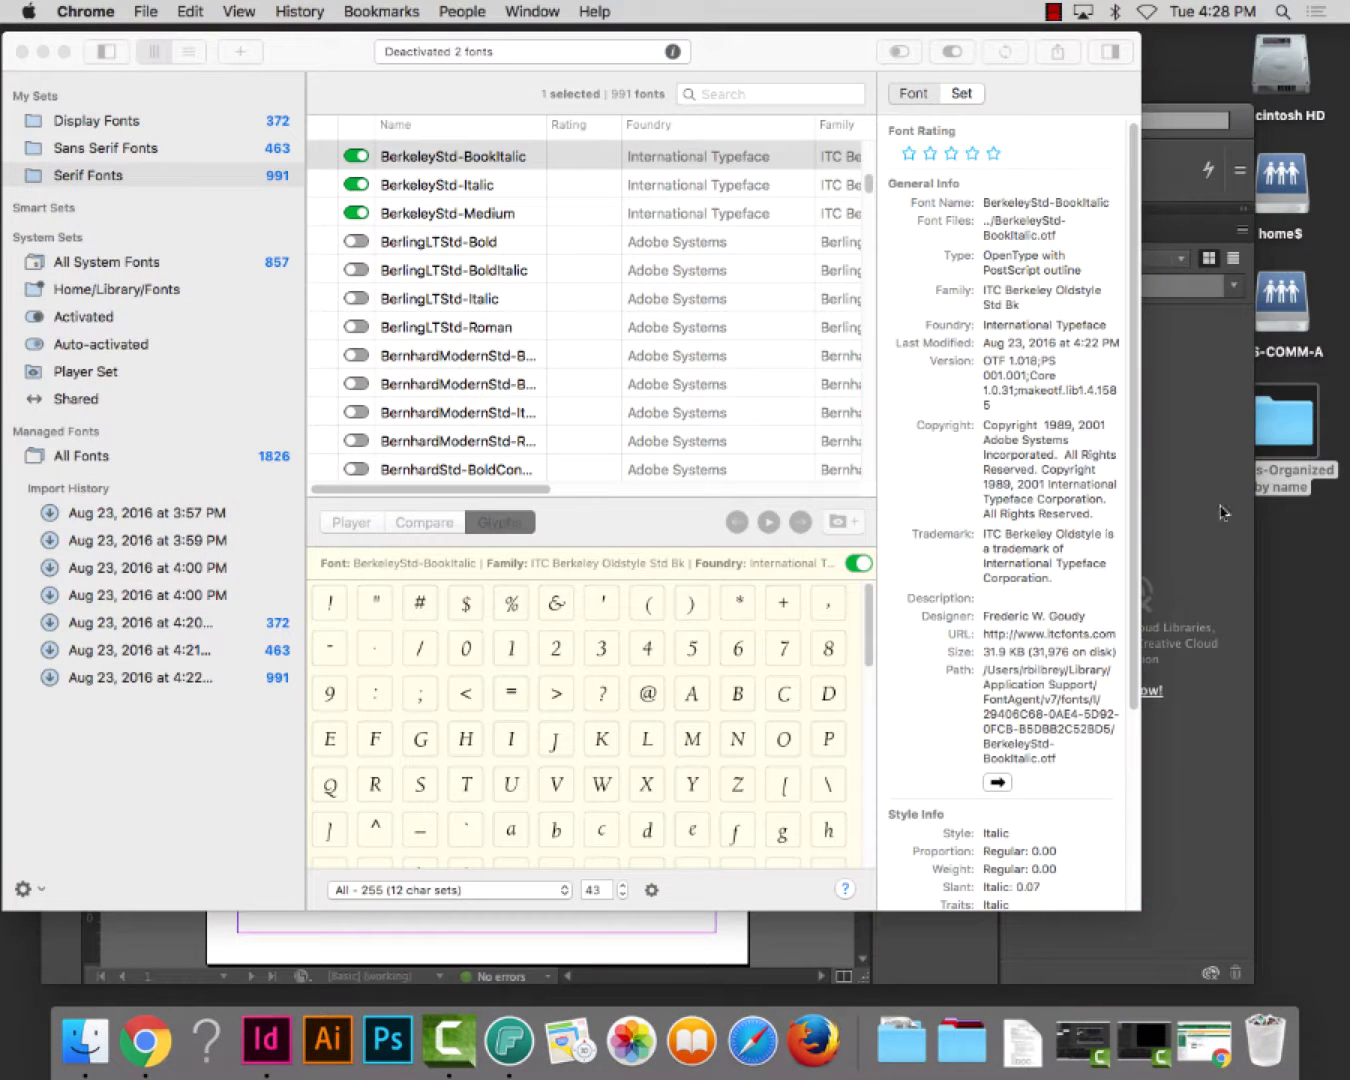
{"action": "left_click", "coordinate": [1290, 433]}
{"action": "left_click", "coordinate": [1205, 407]}
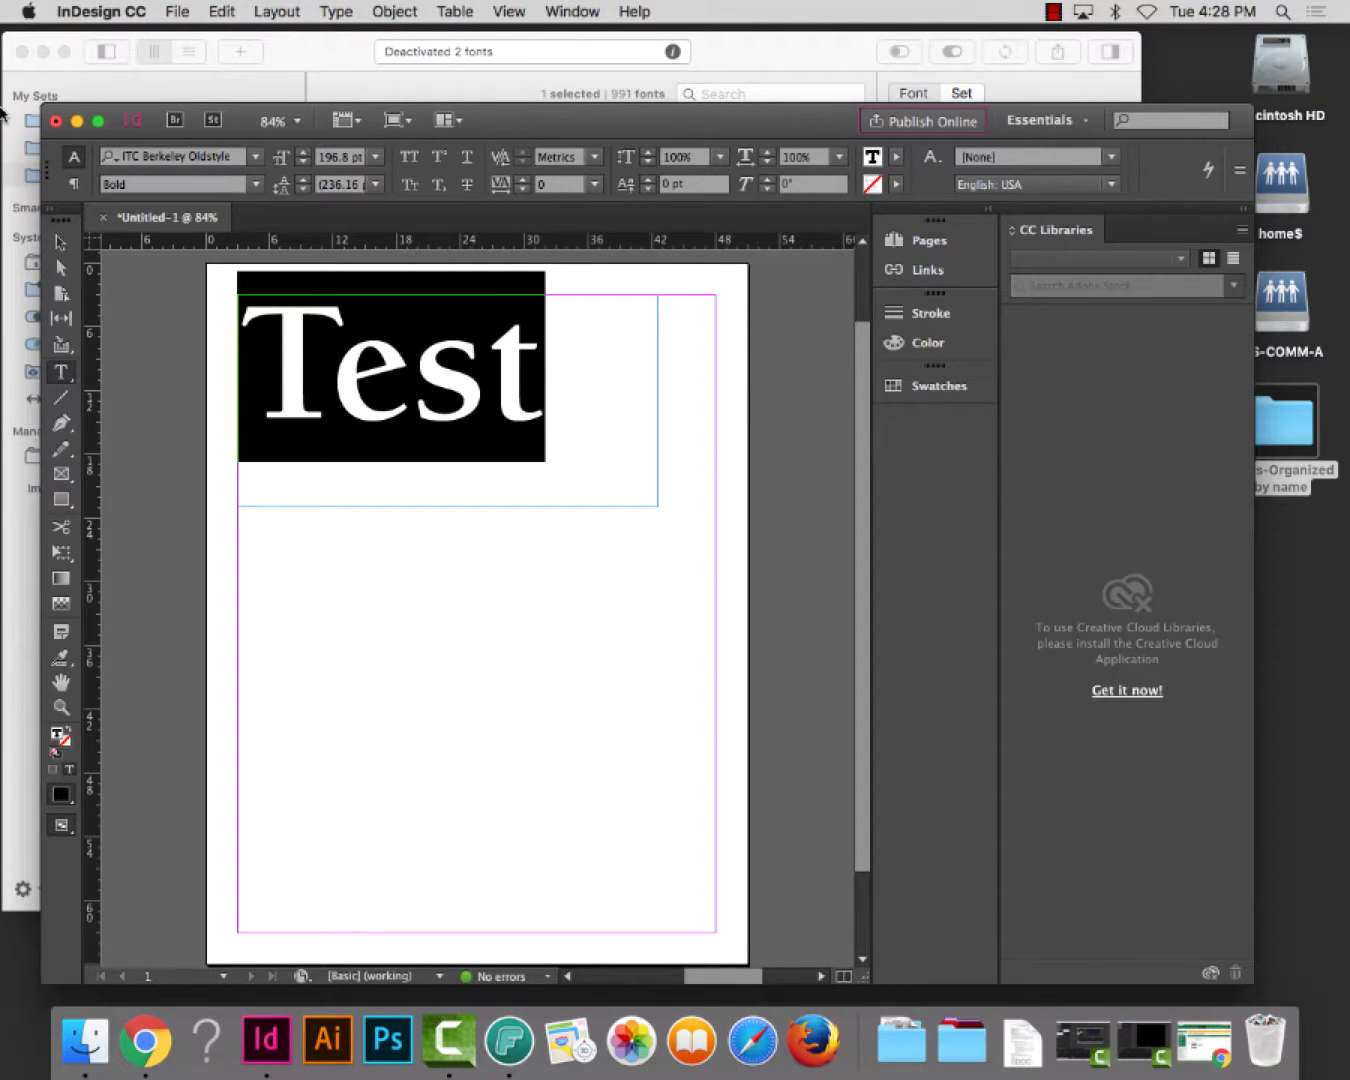
Minimize the InDesign document window and look through FontAgent's Serif Fonts set from the Berkeley fonts down to the Slimbach and Souvenir fonts.
{"action": "left_click", "coordinate": [78, 121]}
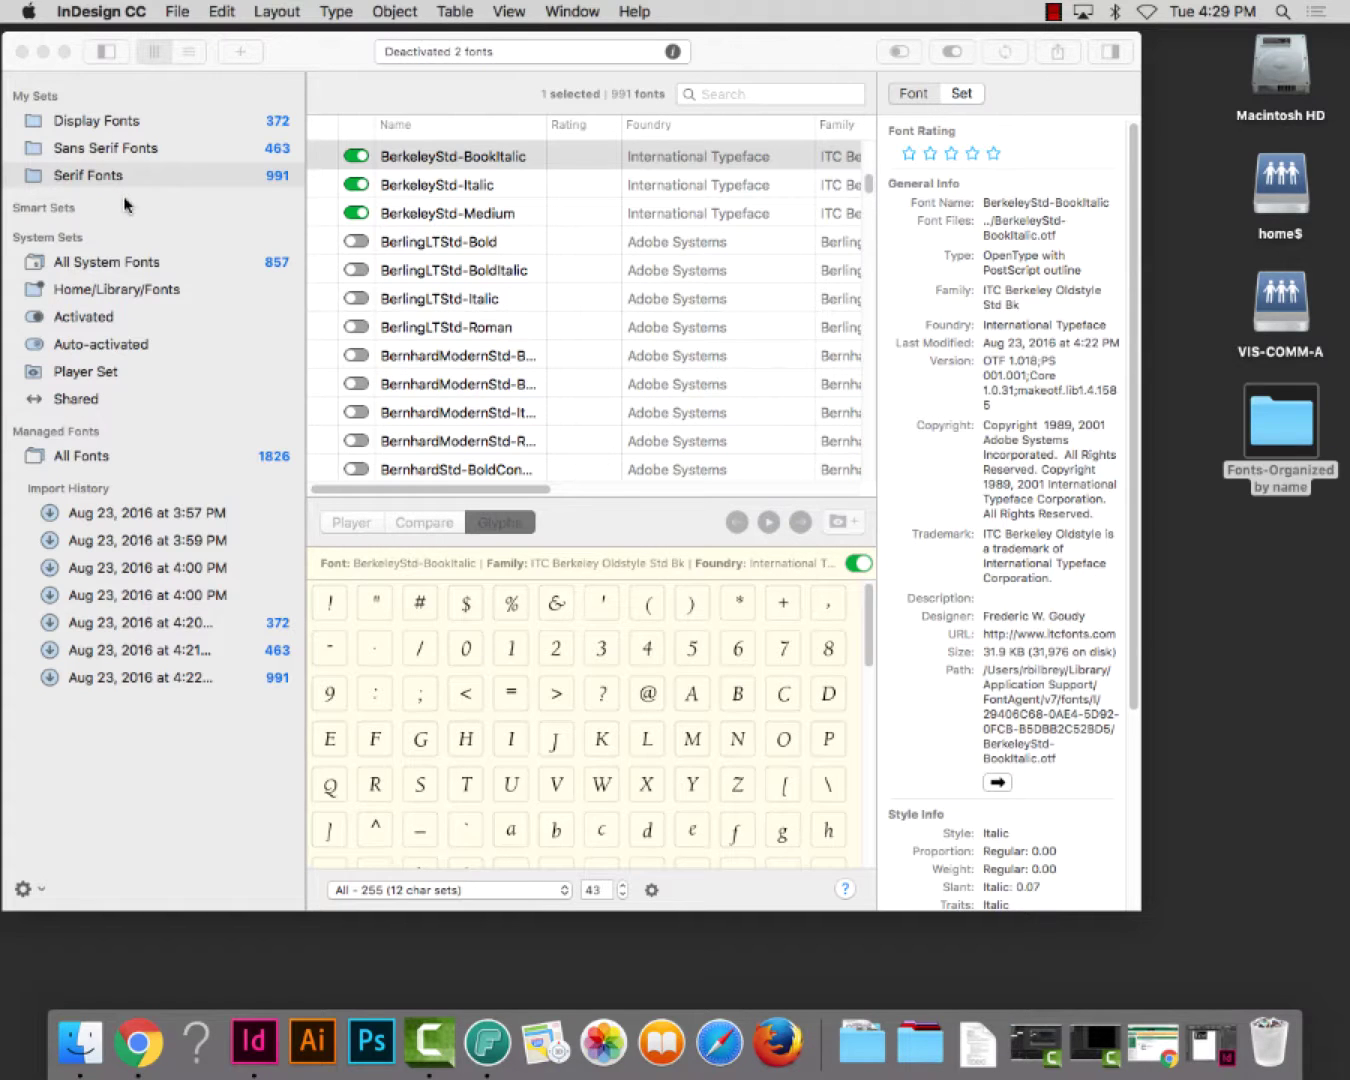
{"action": "scroll", "coordinate": [497, 321], "scroll_direction": "down", "scroll_amount": 15}
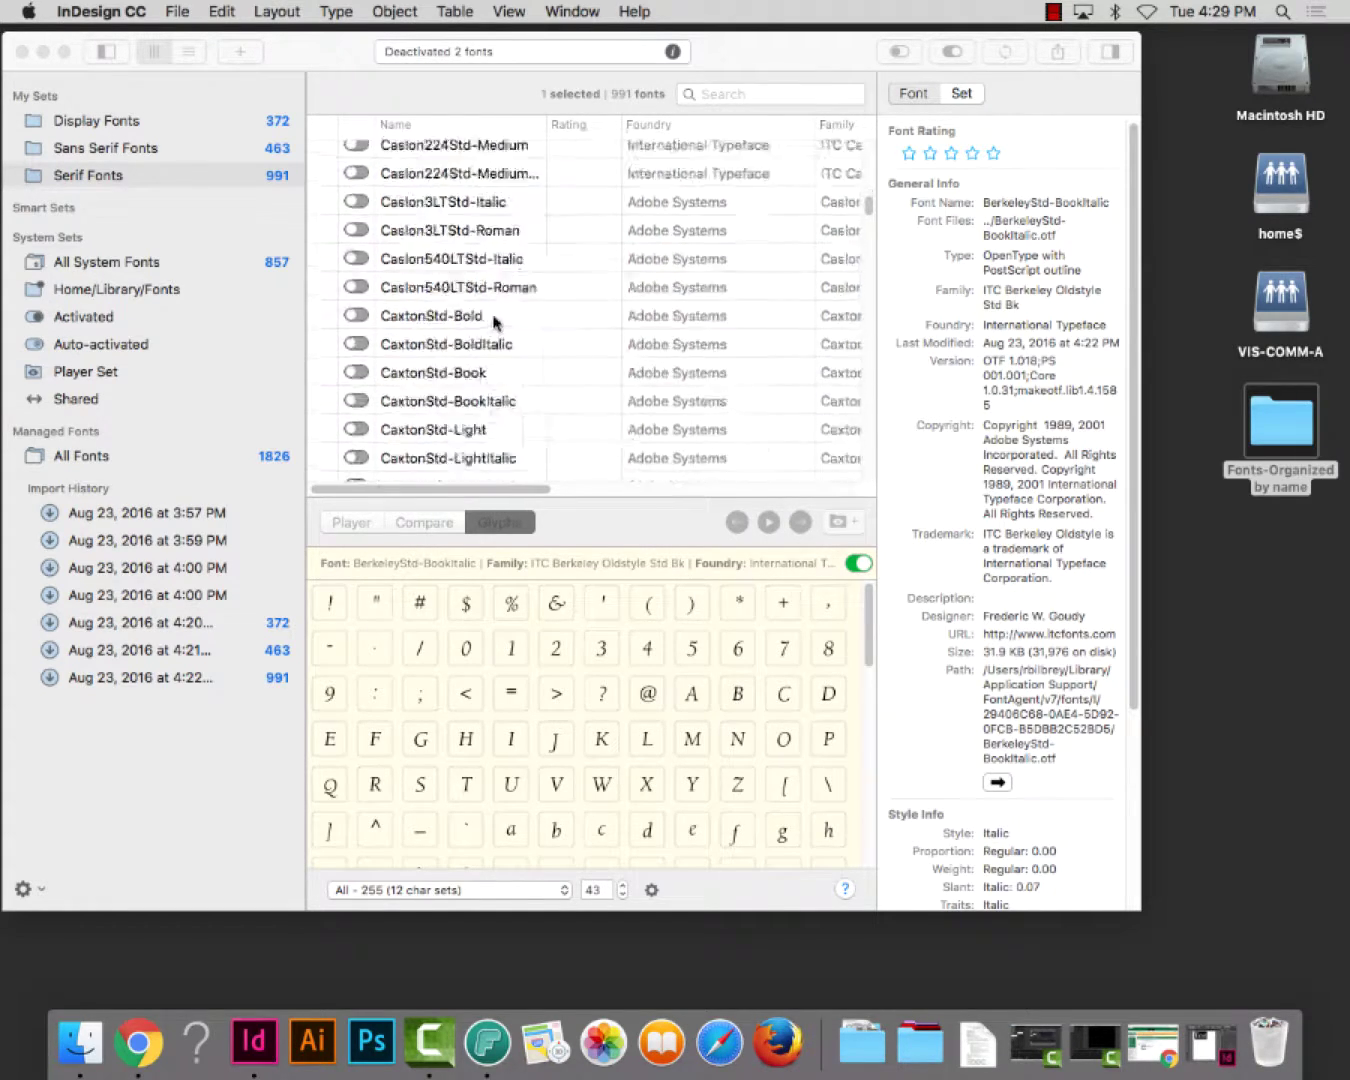
{"action": "scroll", "coordinate": [494, 322], "scroll_direction": "down", "scroll_amount": 20}
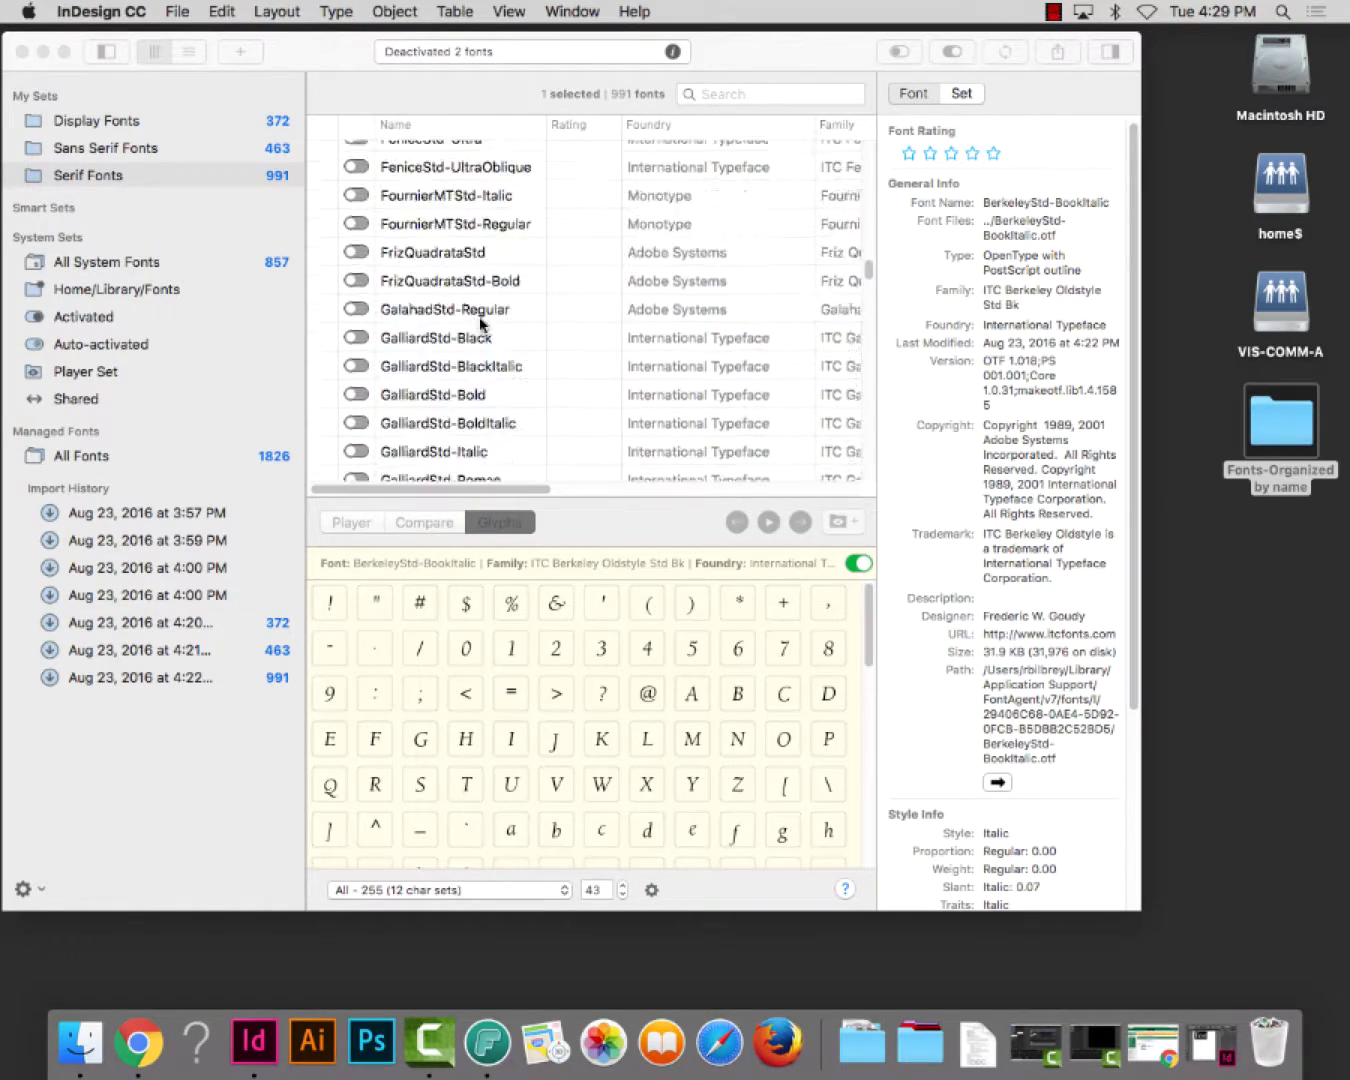
{"action": "scroll", "coordinate": [481, 320], "scroll_direction": "down", "scroll_amount": 15}
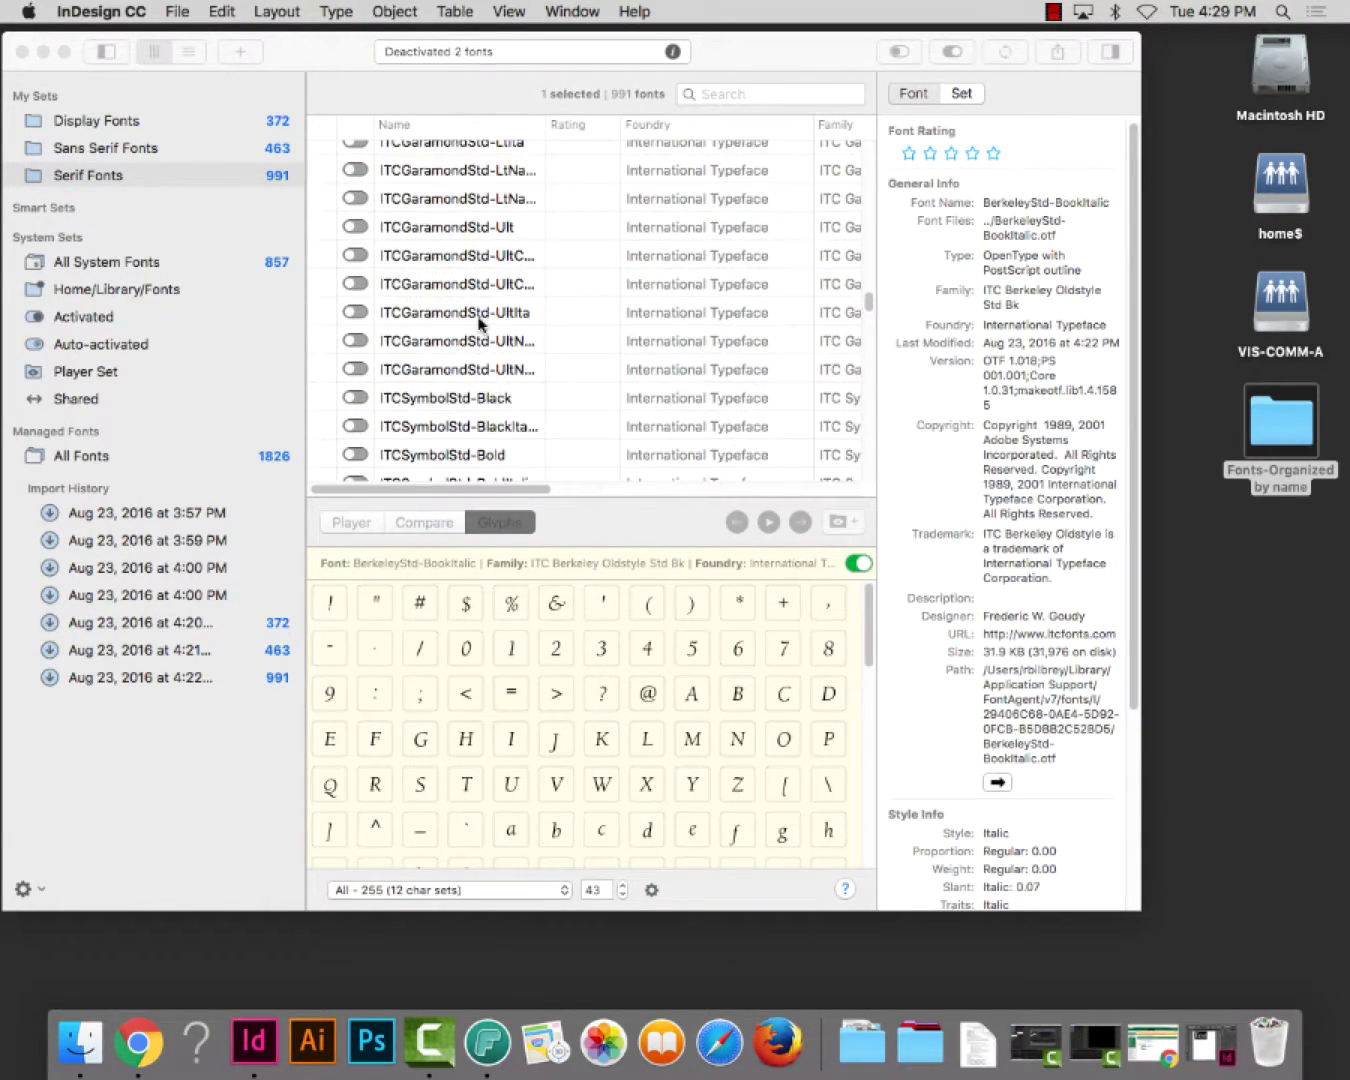
{"action": "scroll", "coordinate": [481, 320], "scroll_direction": "down", "scroll_amount": 20}
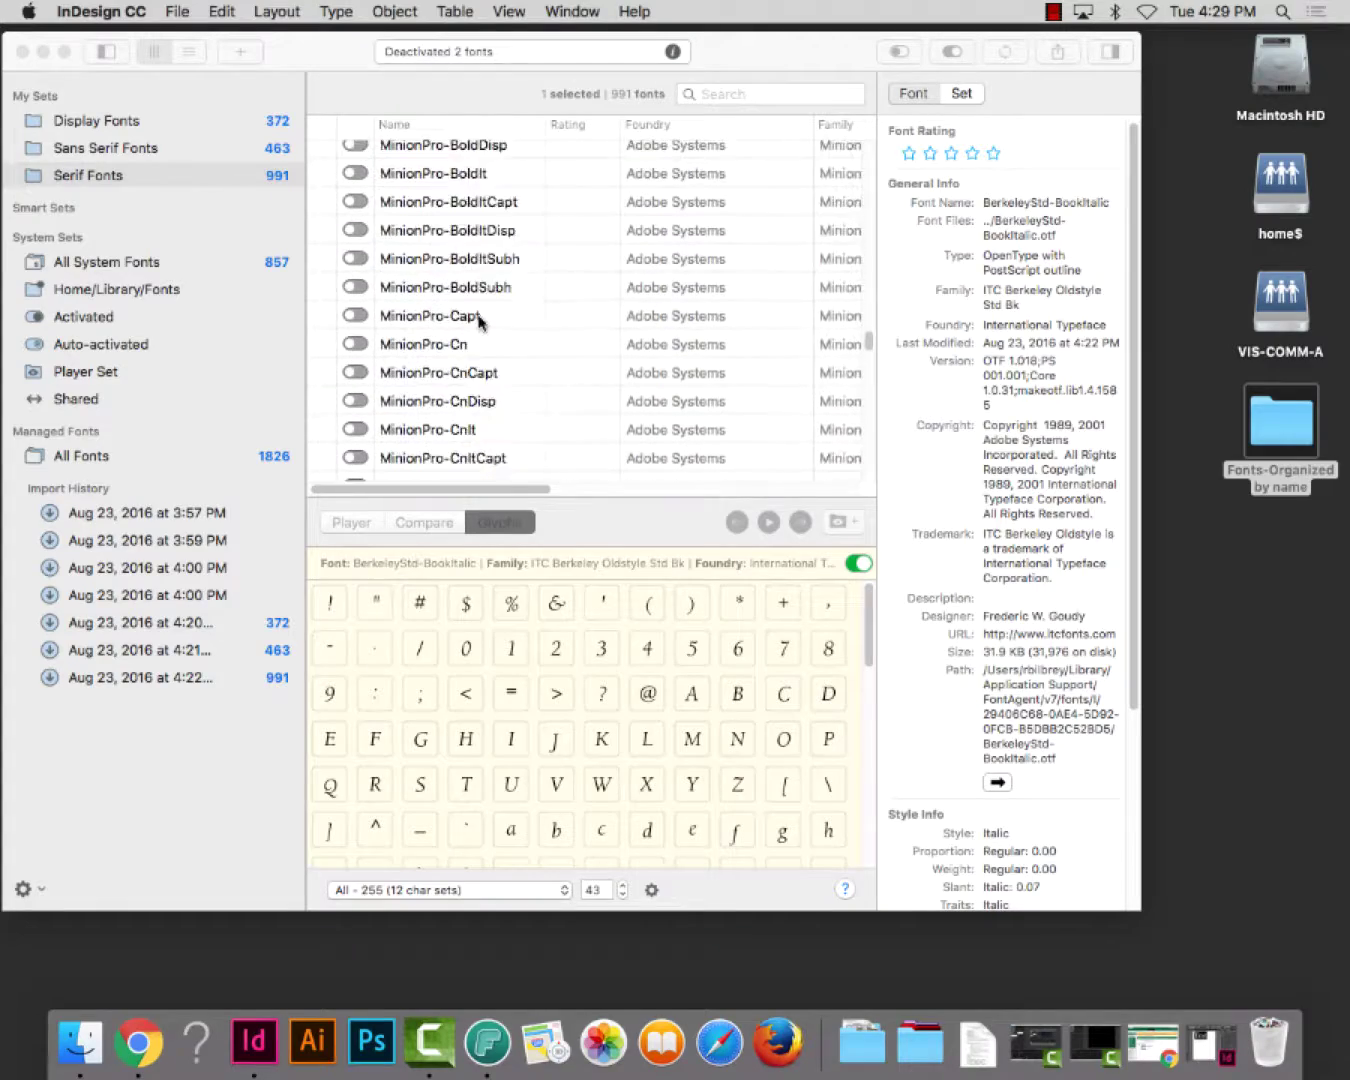
{"action": "scroll", "coordinate": [479, 321], "scroll_direction": "down", "scroll_amount": 20}
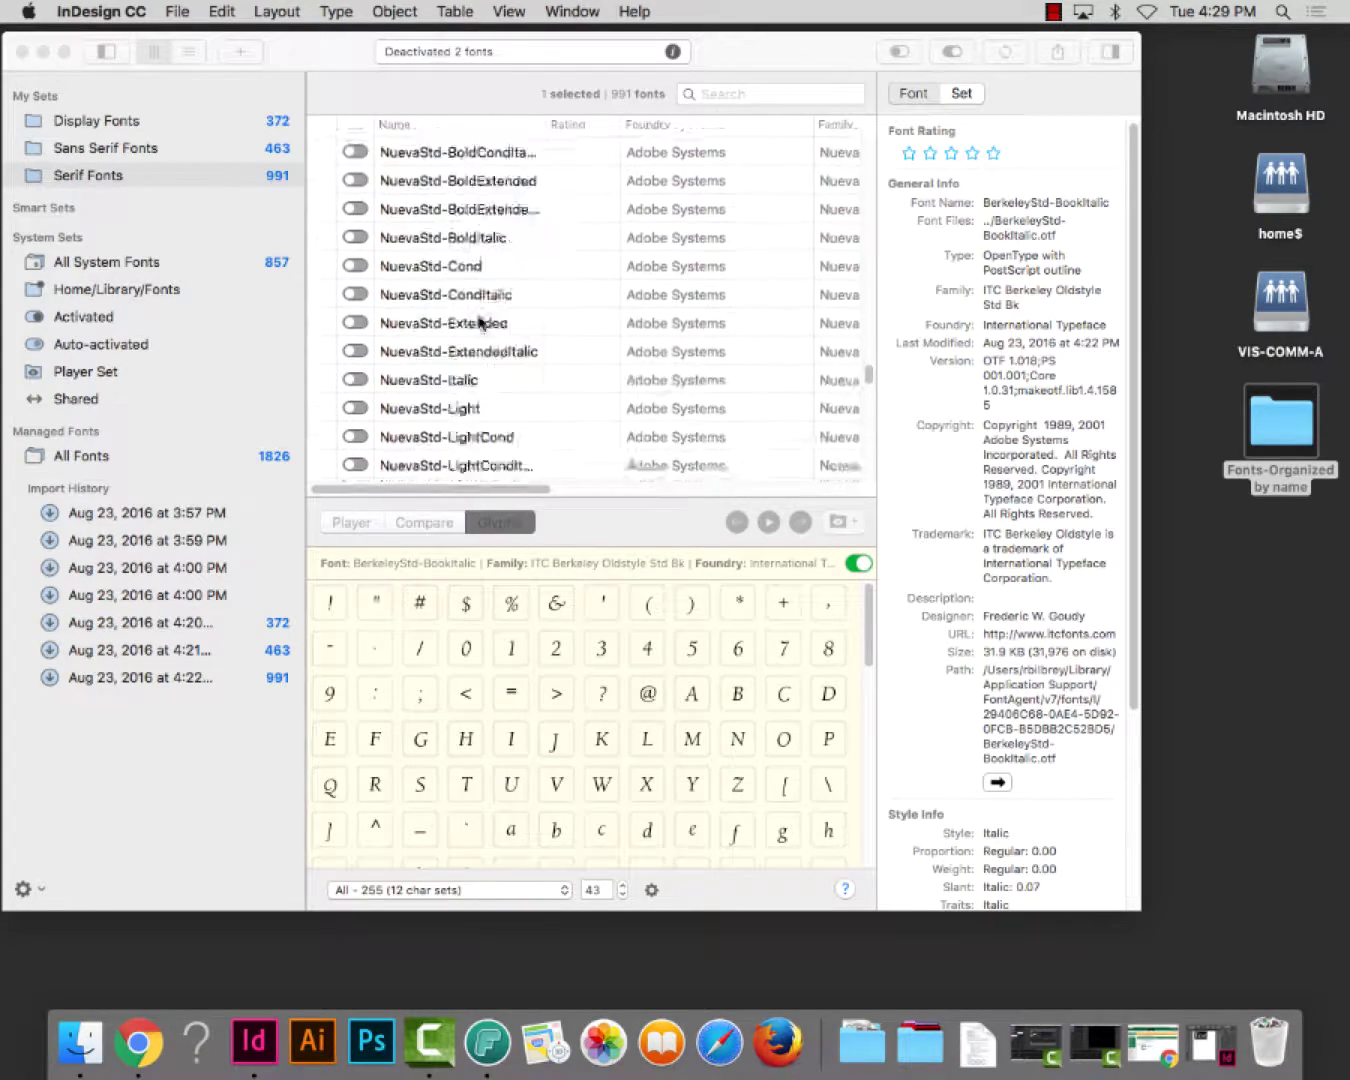
{"action": "scroll", "coordinate": [481, 319], "scroll_direction": "down", "scroll_amount": 15}
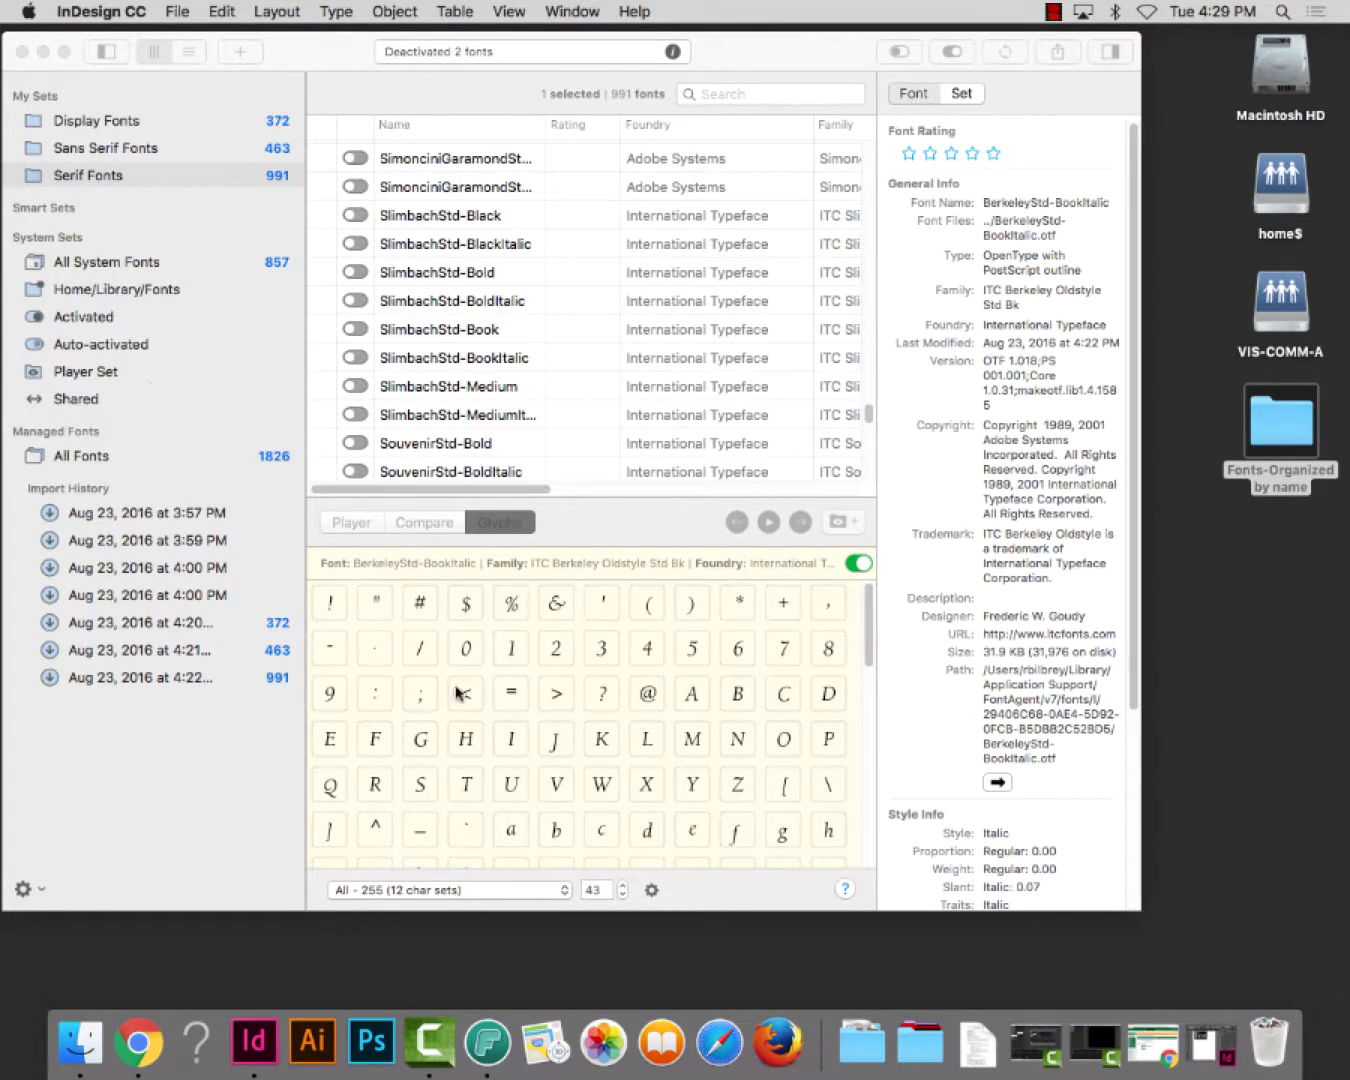